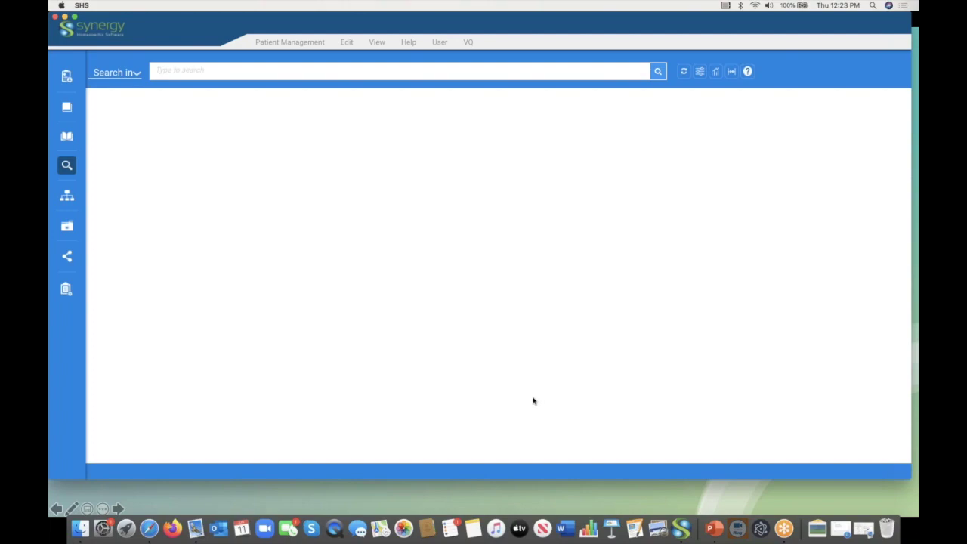
# Step: Search for alopecia in the repertories only, excluding materia medica
pyautogui.click(465, 73)
pyautogui.write('i')
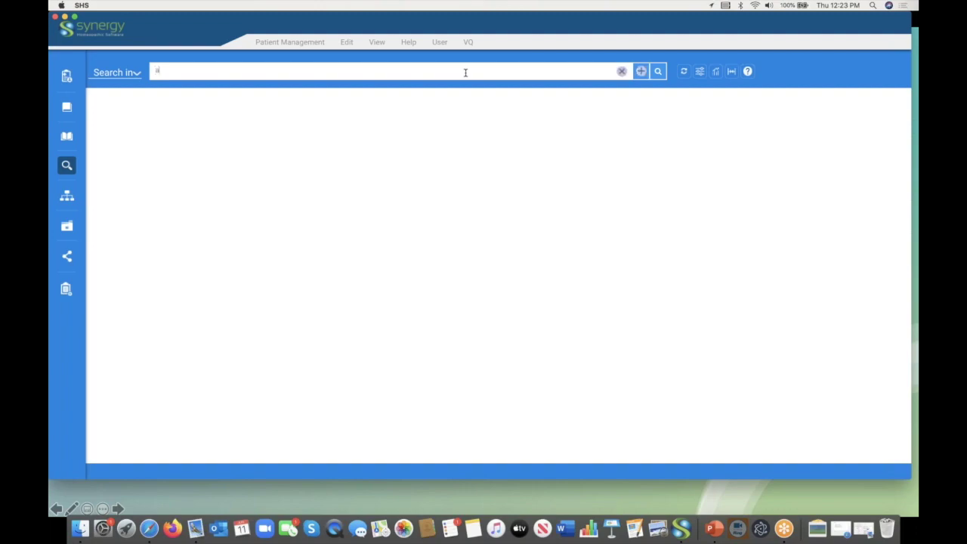
pyautogui.write('lopecia')
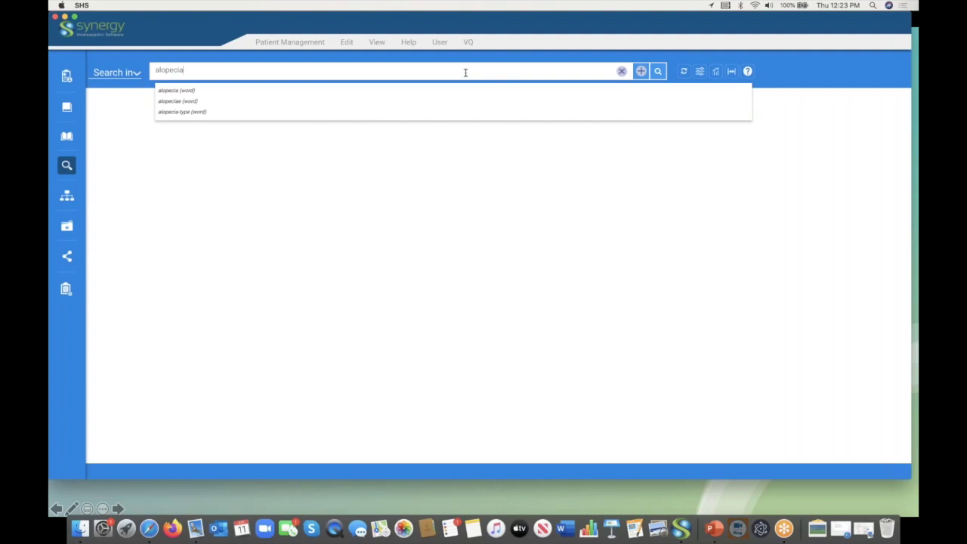
pyautogui.click(123, 75)
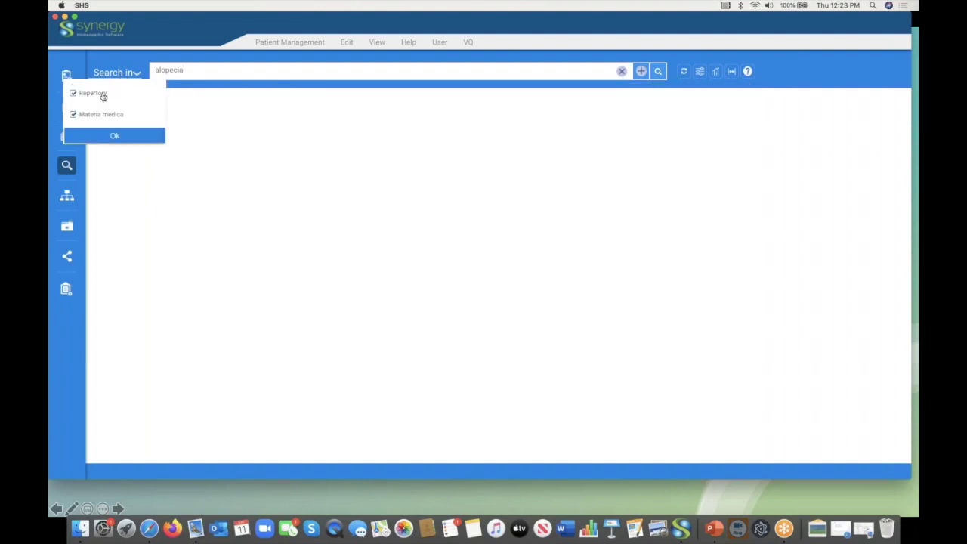
pyautogui.click(74, 114)
pyautogui.click(218, 71)
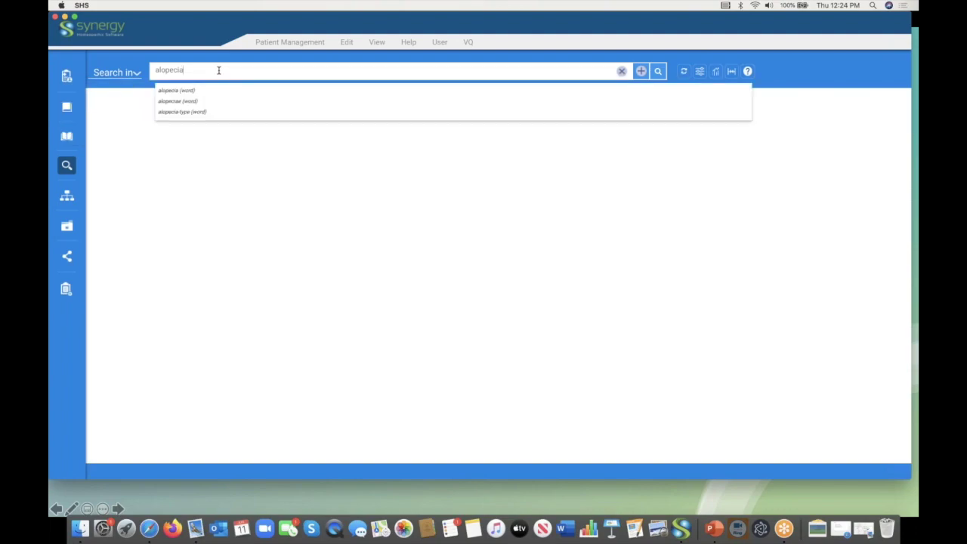
pyautogui.press('Return')
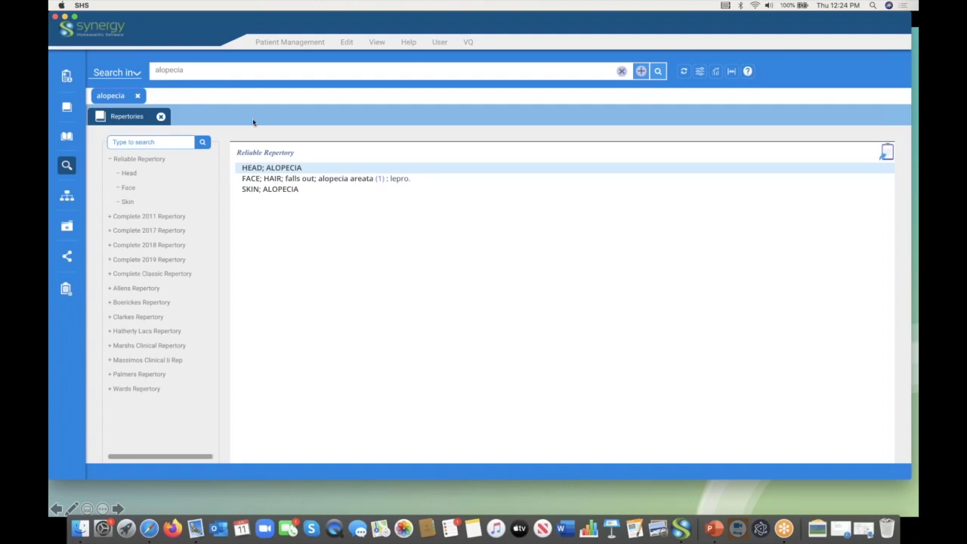
# Step: Collapse the Reliable Repertory entry and examine the alopecia rubrics found in the Complete 2019 Repertory
pyautogui.click(110, 159)
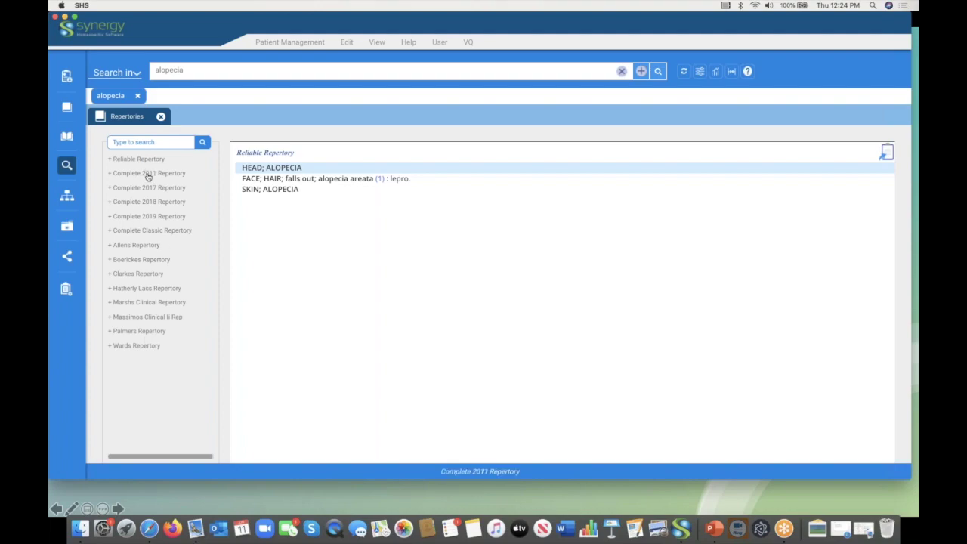
pyautogui.click(151, 218)
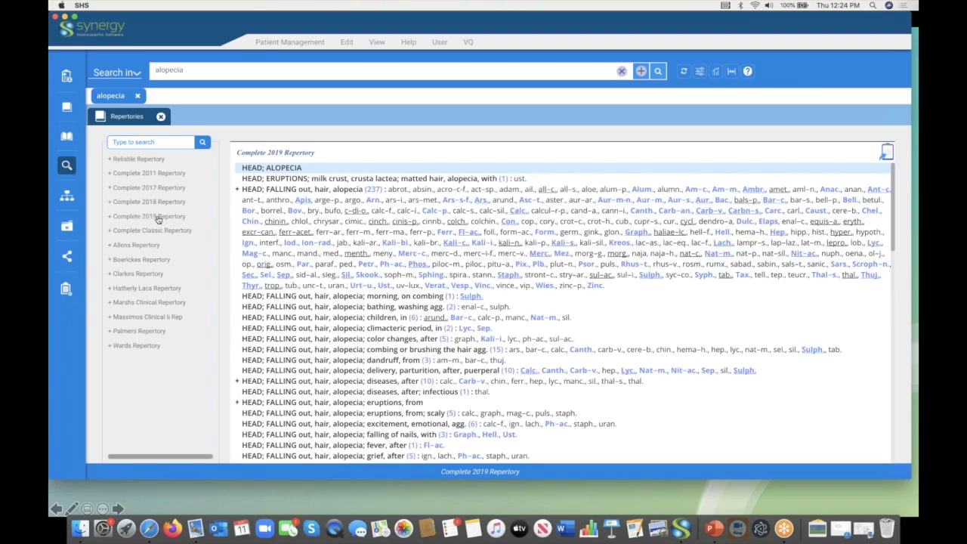
pyautogui.scroll(-8, 329, 344)
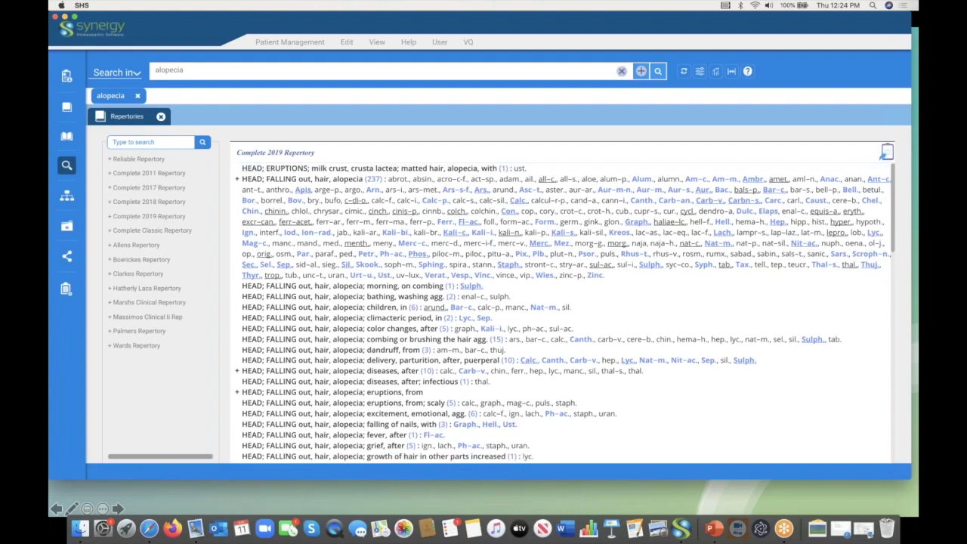
pyautogui.scroll(-5, 568, 312)
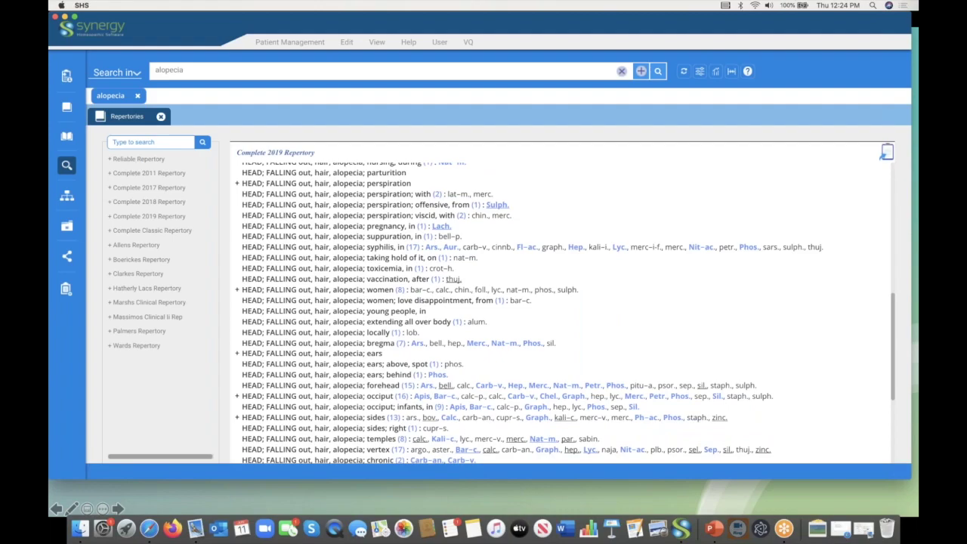
pyautogui.scroll(6, 563, 313)
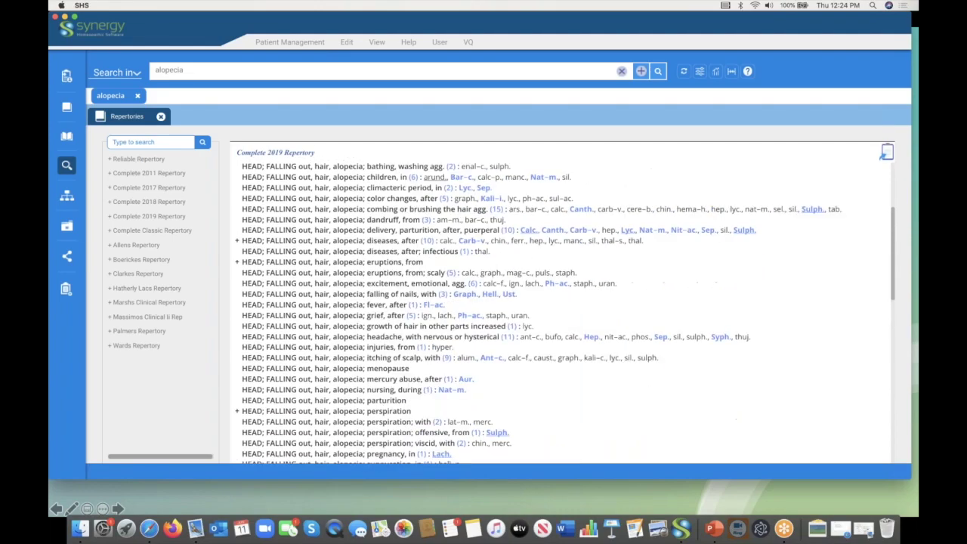
pyautogui.scroll(2, 562, 313)
pyautogui.scroll(2, 563, 313)
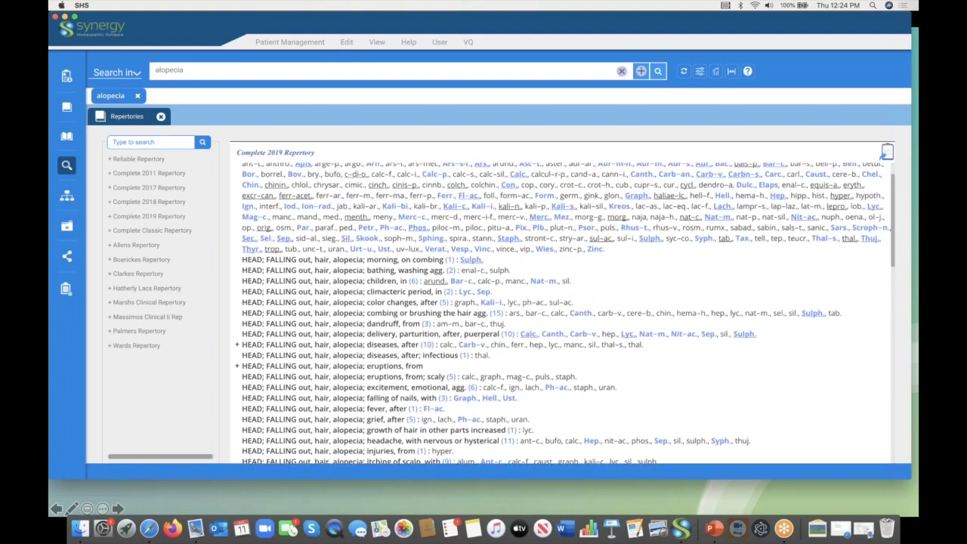
pyautogui.scroll(2, 563, 313)
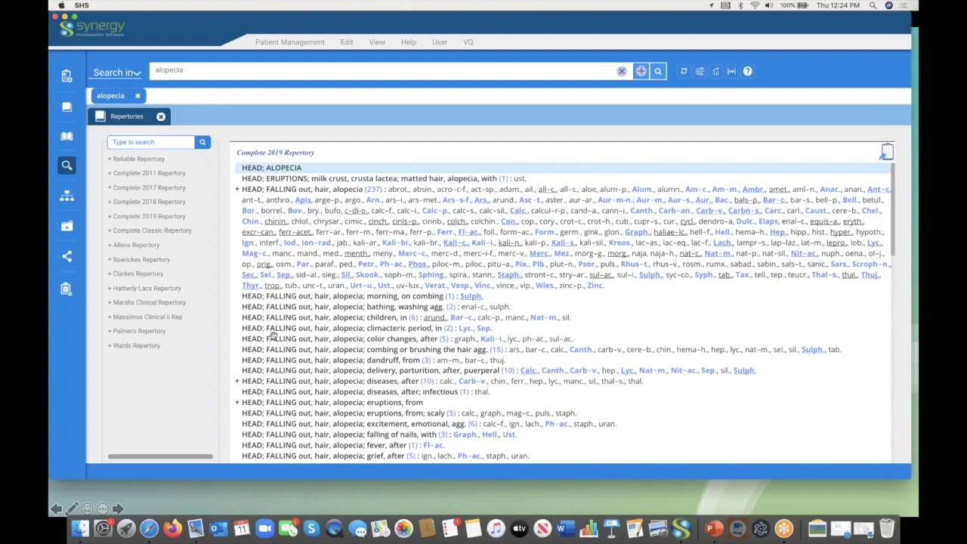
# Step: Review the alopecia rubrics in the Complete Classic, Allen's, Boericke's, Palmer's and Massimo's Clinical II repertories
pyautogui.click(152, 232)
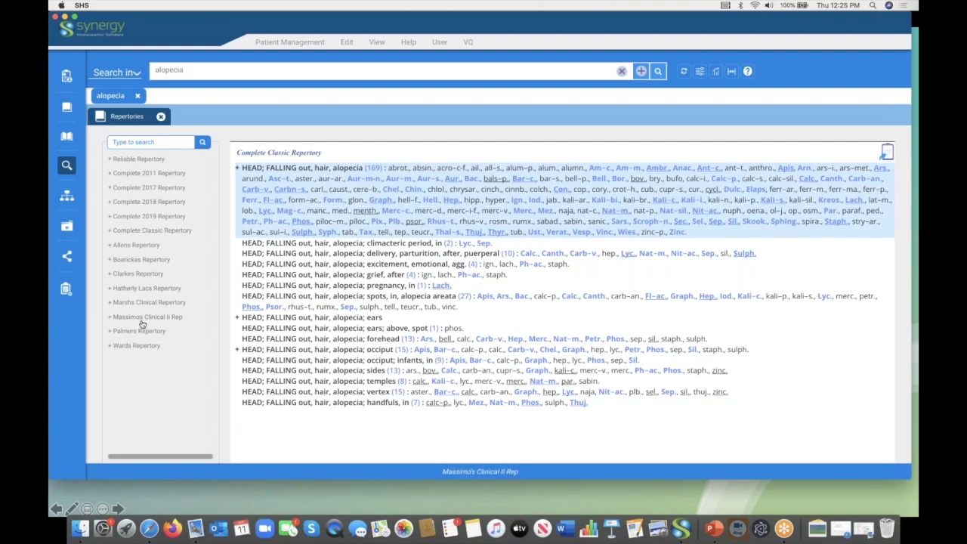
pyautogui.click(144, 247)
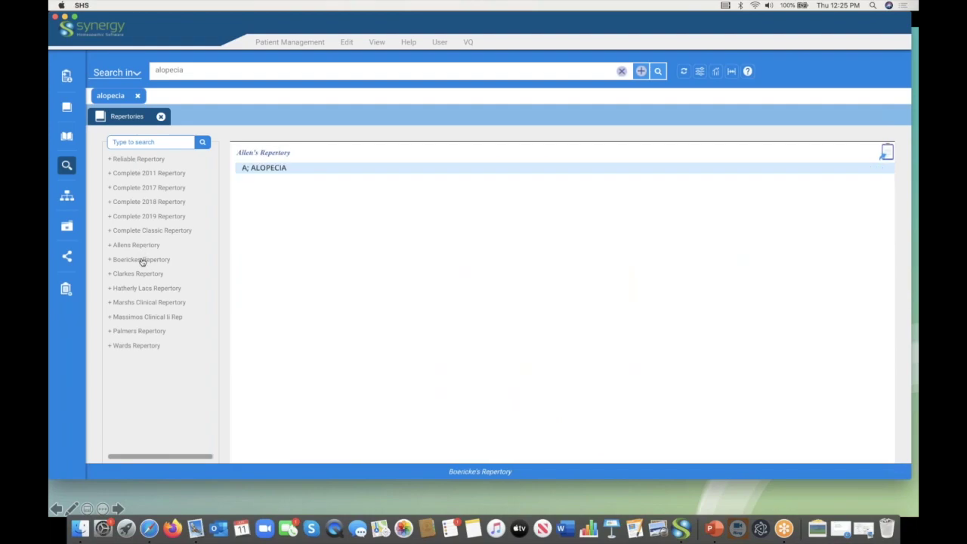
pyautogui.click(142, 259)
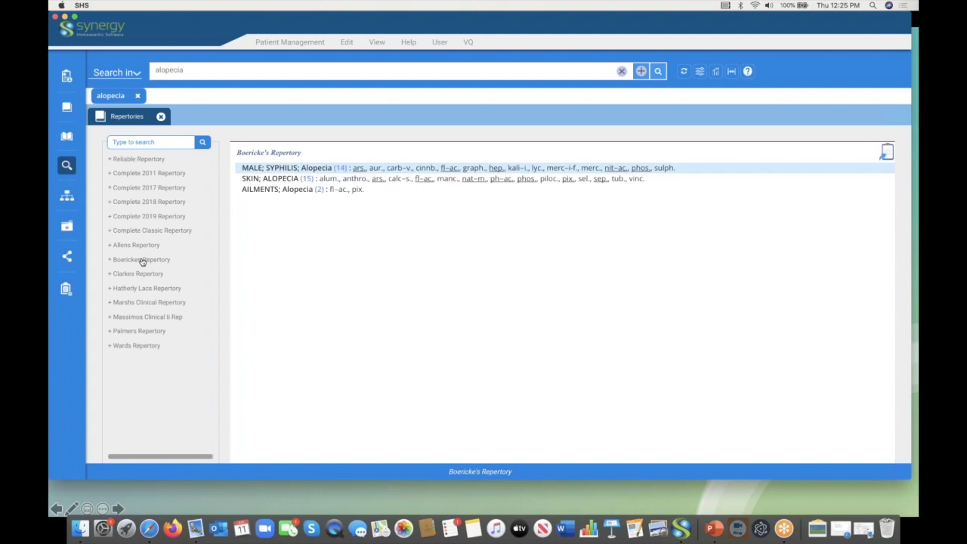
pyautogui.click(130, 331)
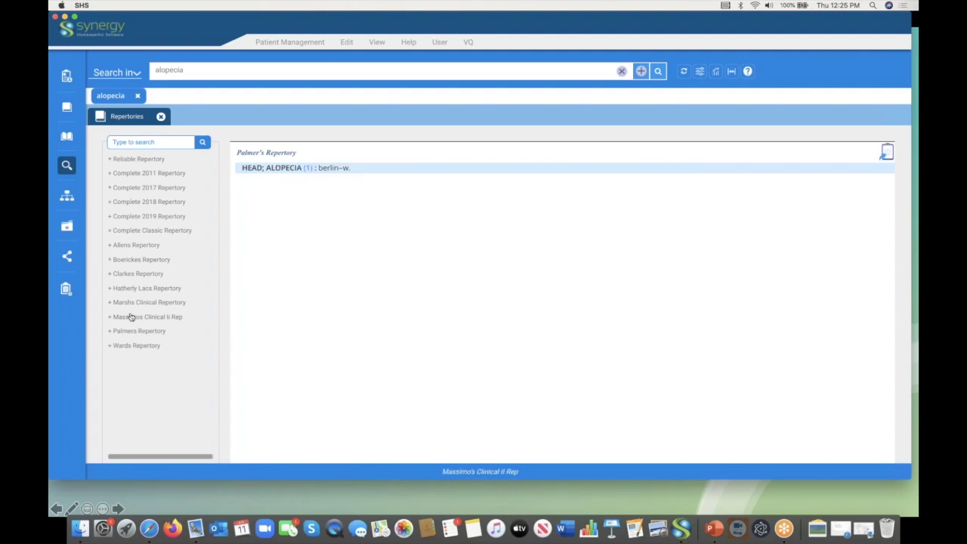
pyautogui.click(130, 317)
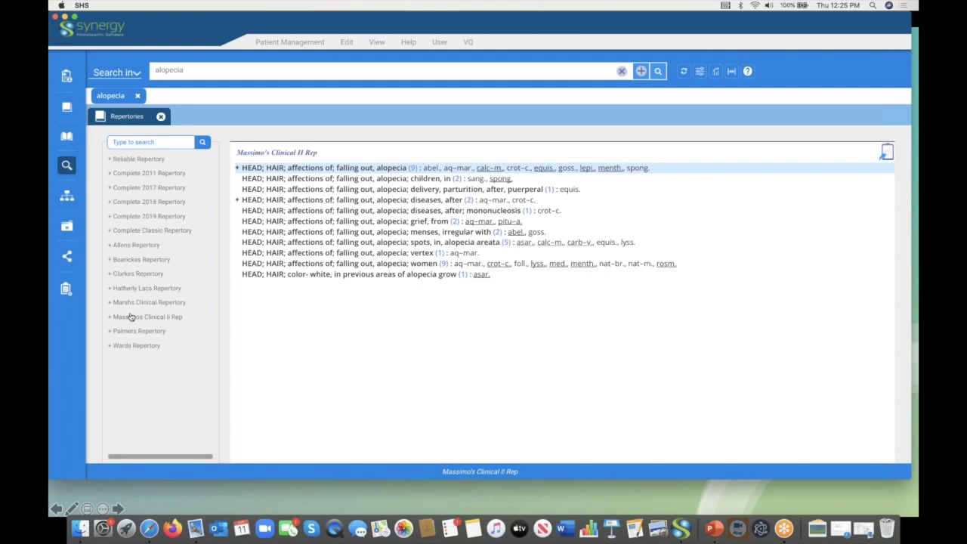
# Step: Compare the alopecia results of the Reliable, Complete 2019 and Complete 2011 repertories
pyautogui.click(154, 160)
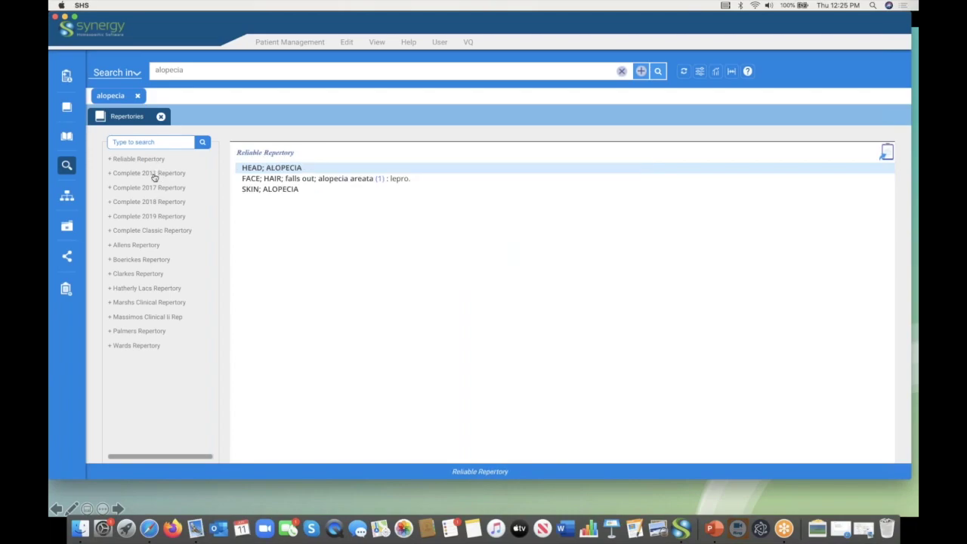
pyautogui.click(151, 217)
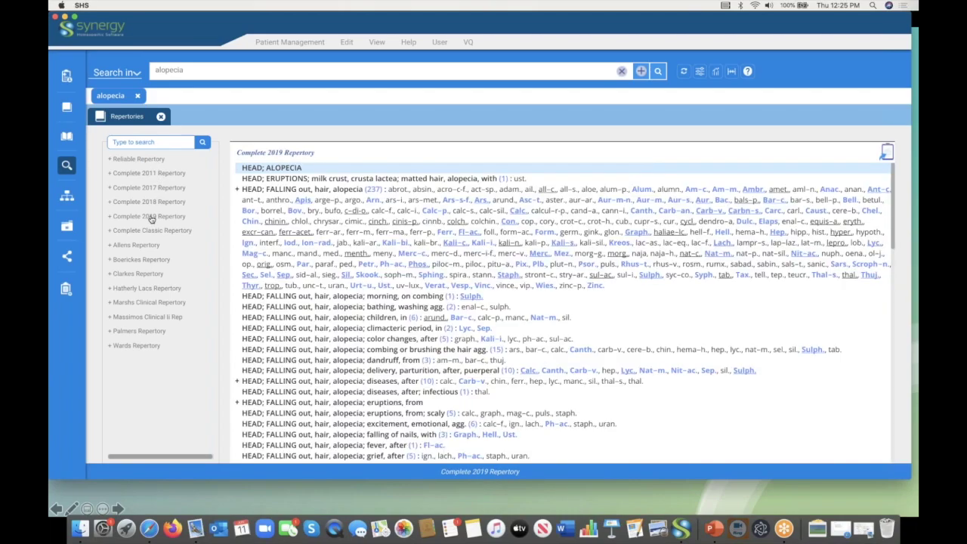
pyautogui.click(172, 175)
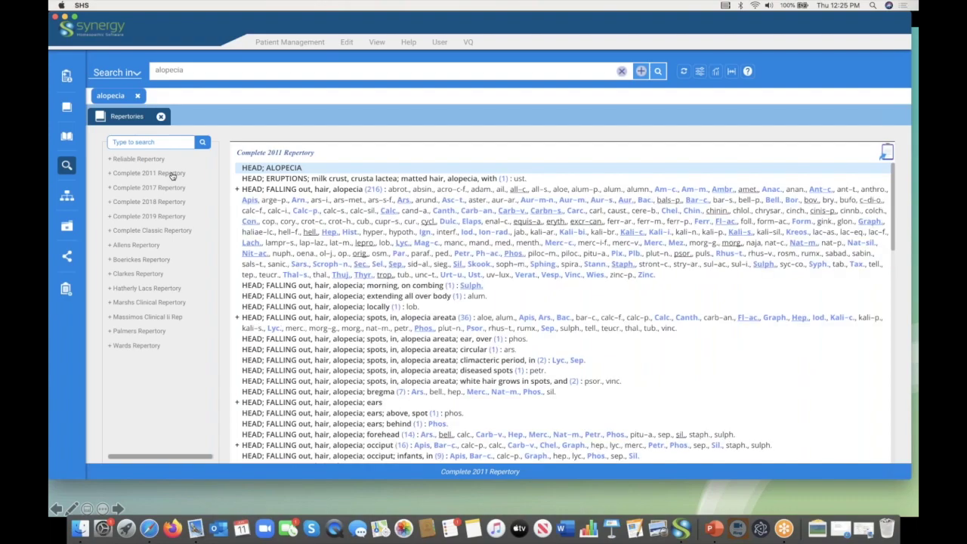
# Step: View the rubric "FALLING out, hair, alopecia" within the Complete 2011 Repertory's Head section, and review the other alopecia results
pyautogui.click(336, 223)
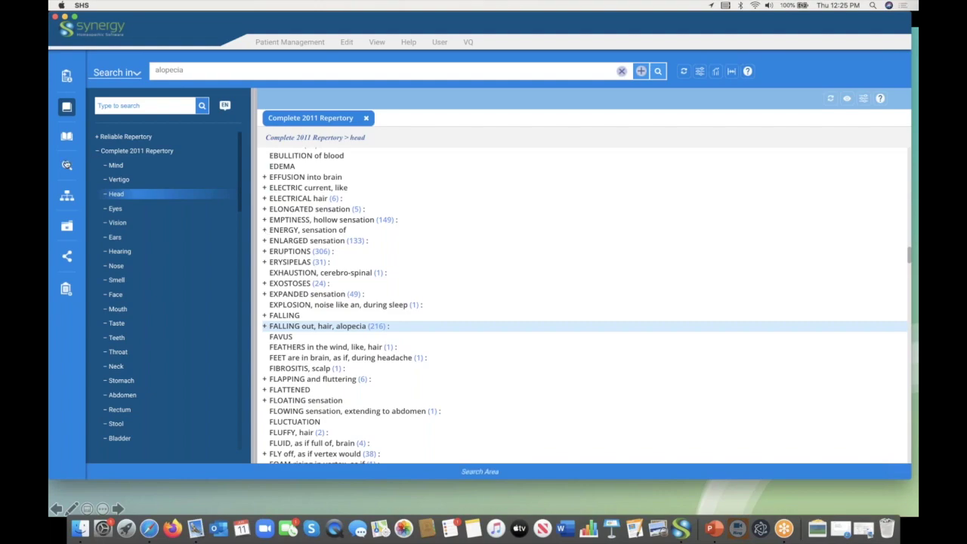
pyautogui.click(66, 164)
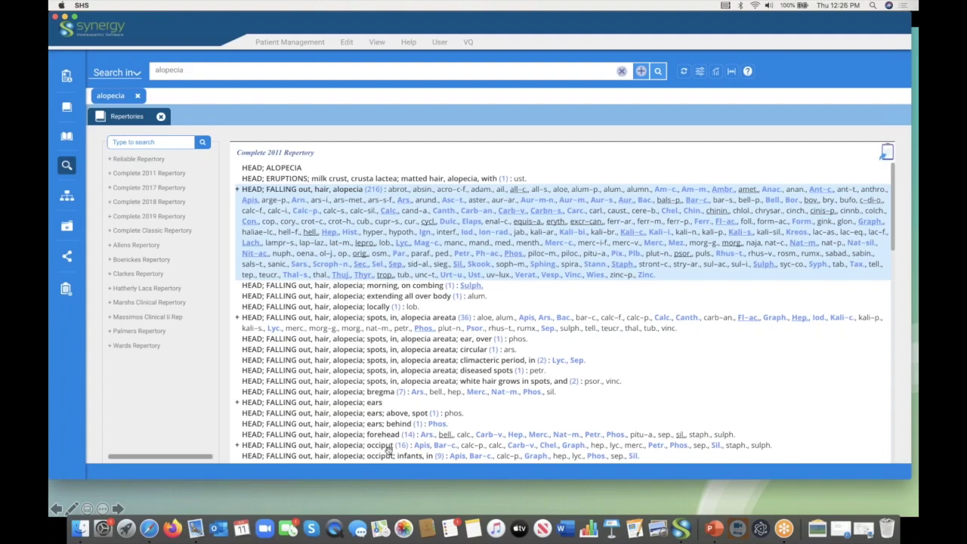
pyautogui.scroll(-5, 388, 449)
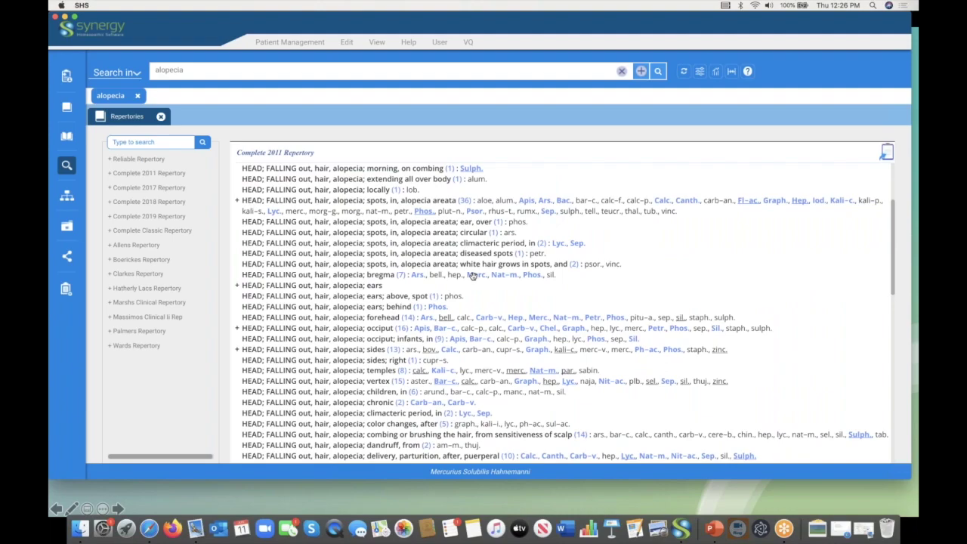
pyautogui.scroll(5, 472, 275)
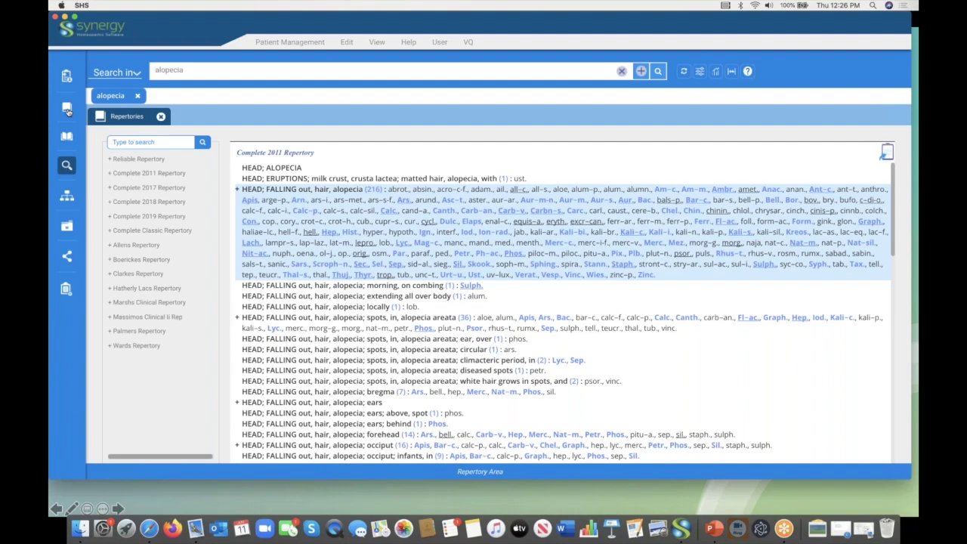
# Step: Add the Head rubric "FALLING out, hair, alopecia" from the Complete 2011 Repertory to the clipboard, and return to the search results
pyautogui.click(67, 108)
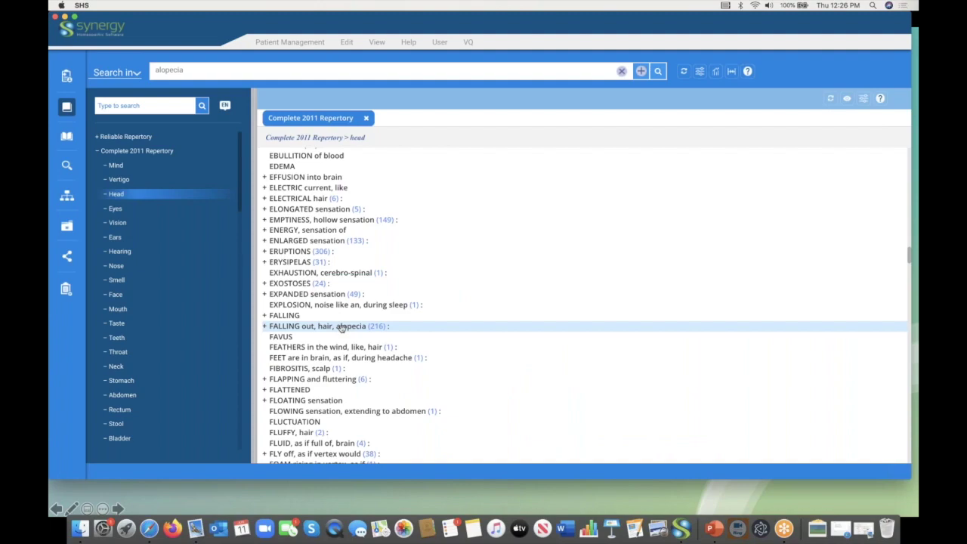
pyautogui.moveTo(340, 327); pyautogui.dragTo(60, 317)
pyautogui.click(67, 168)
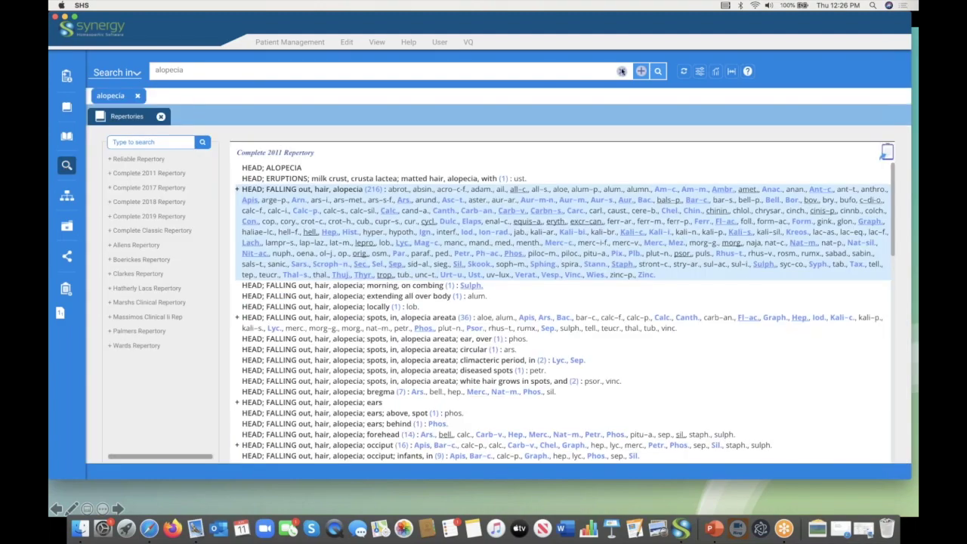
# Step: Replace the search term with loquacity and add the Mind section to the query
pyautogui.click(621, 71)
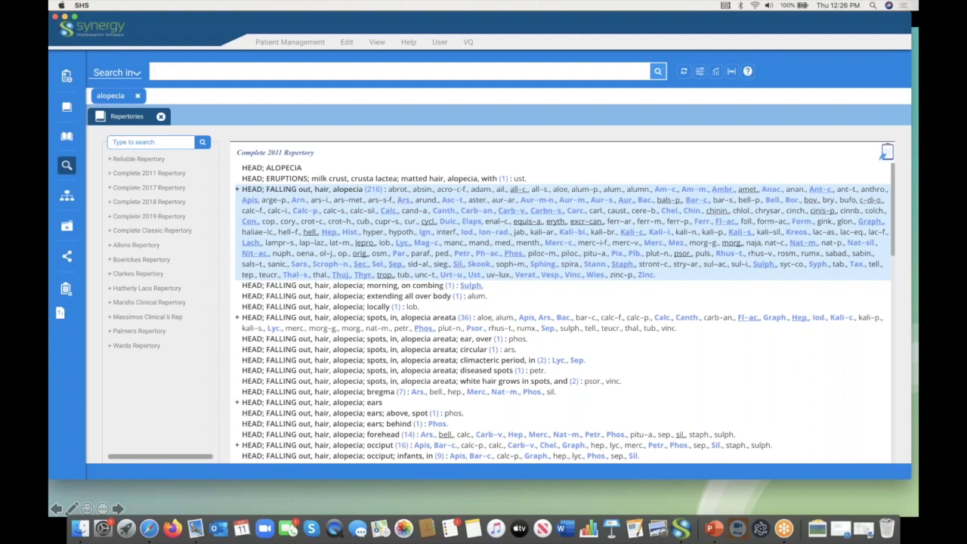
pyautogui.write('loquacity')
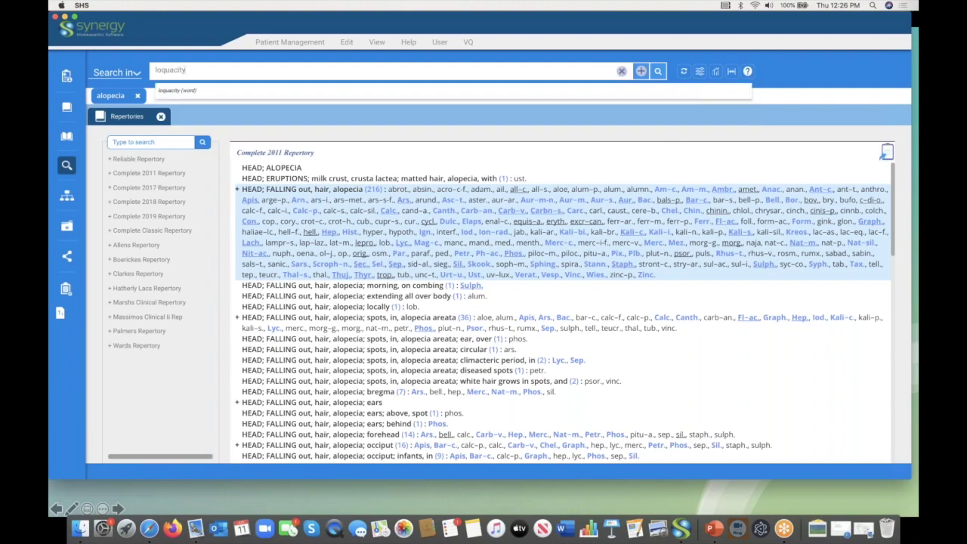
pyautogui.press('Return')
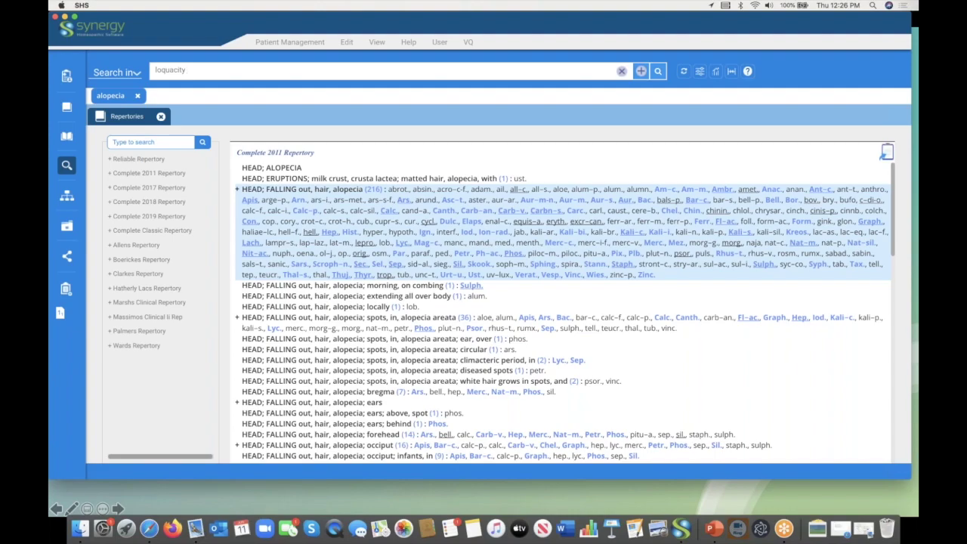
pyautogui.write('m')
pyautogui.write('in')
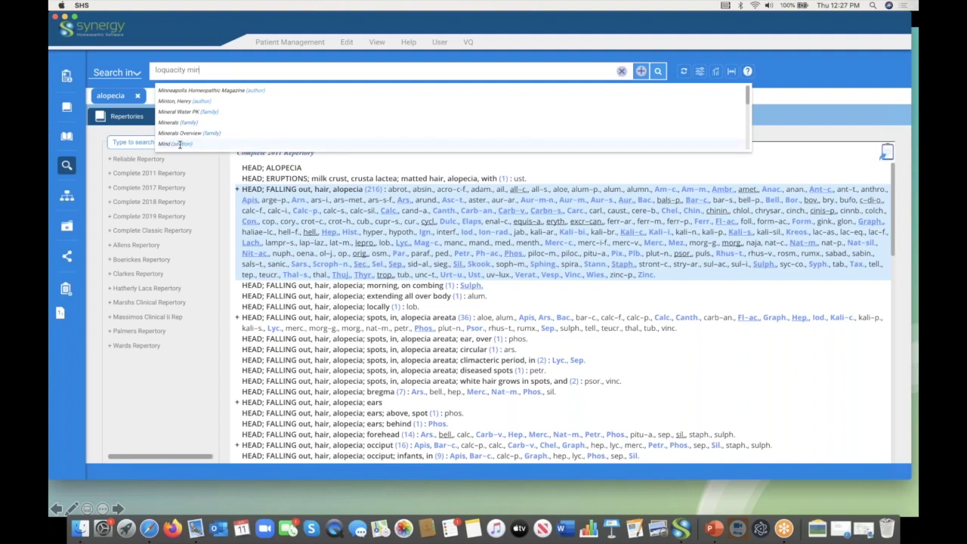
pyautogui.click(180, 143)
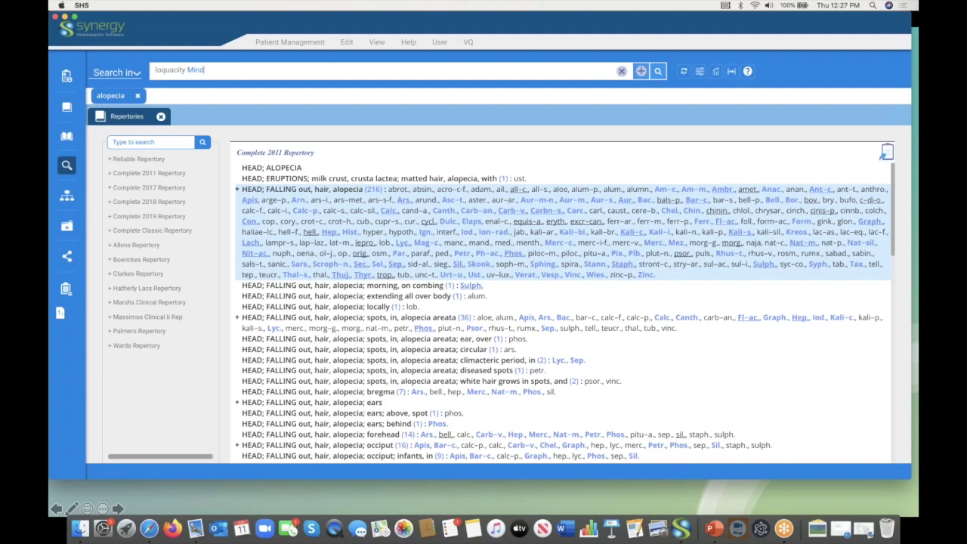
# Step: Look up mind among the section filters for repertories, clear the filter selection and close the filters
pyautogui.click(701, 72)
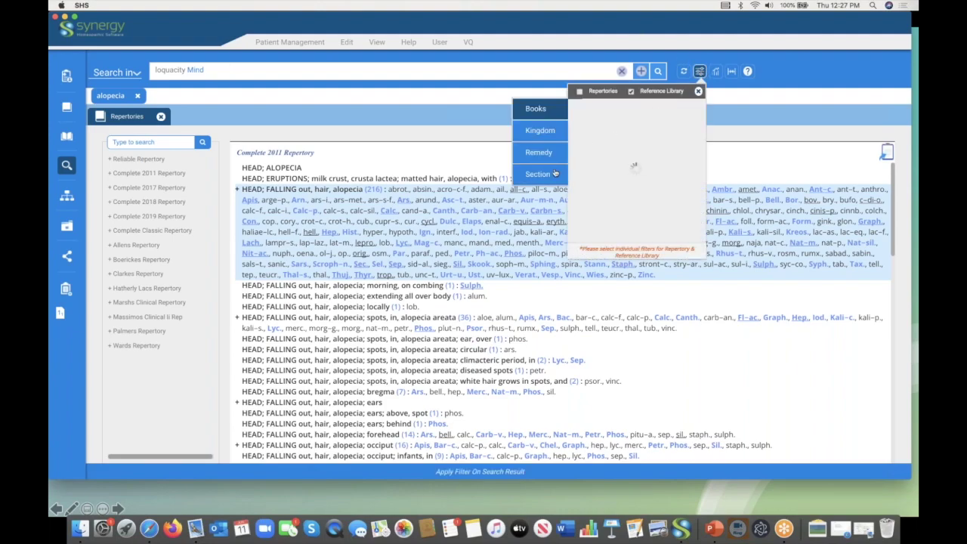
pyautogui.click(579, 91)
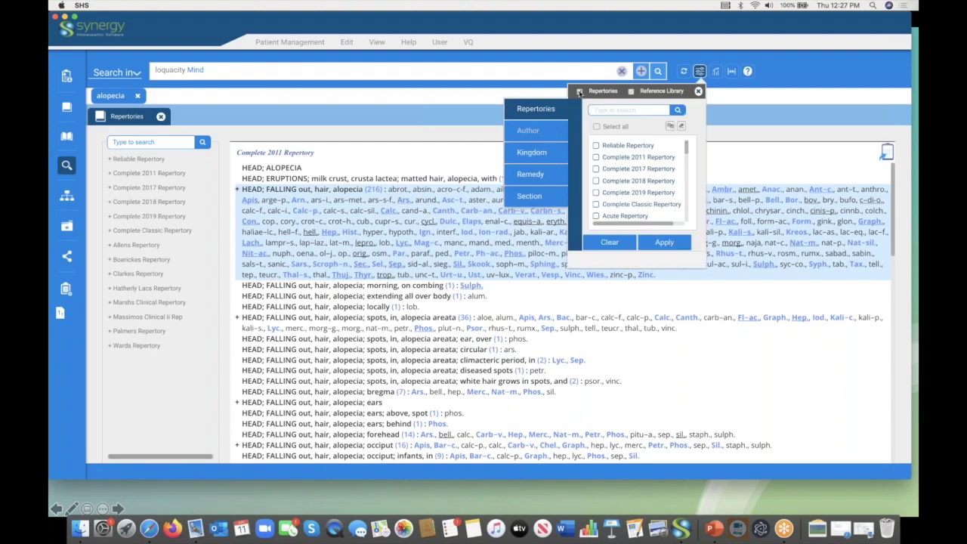
pyautogui.click(531, 197)
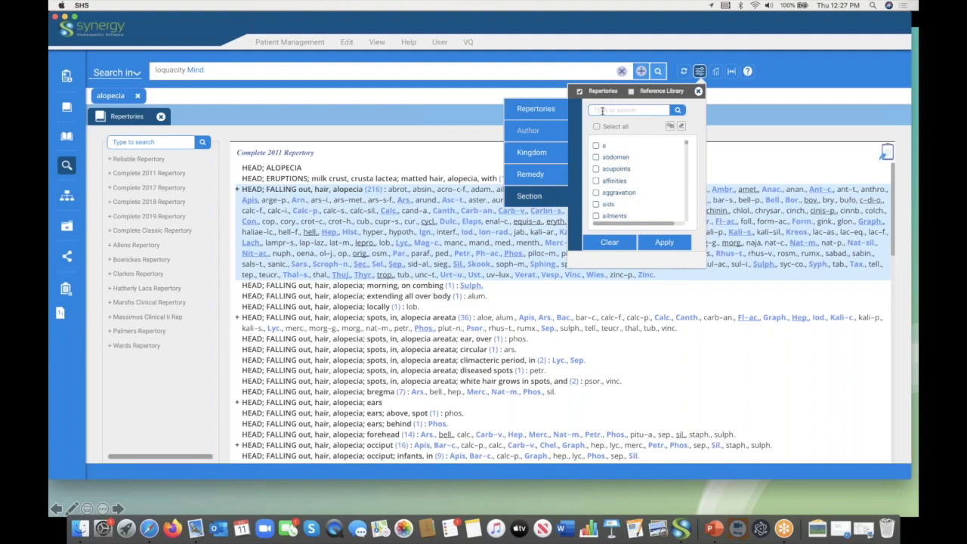
pyautogui.click(601, 111)
pyautogui.write('mind')
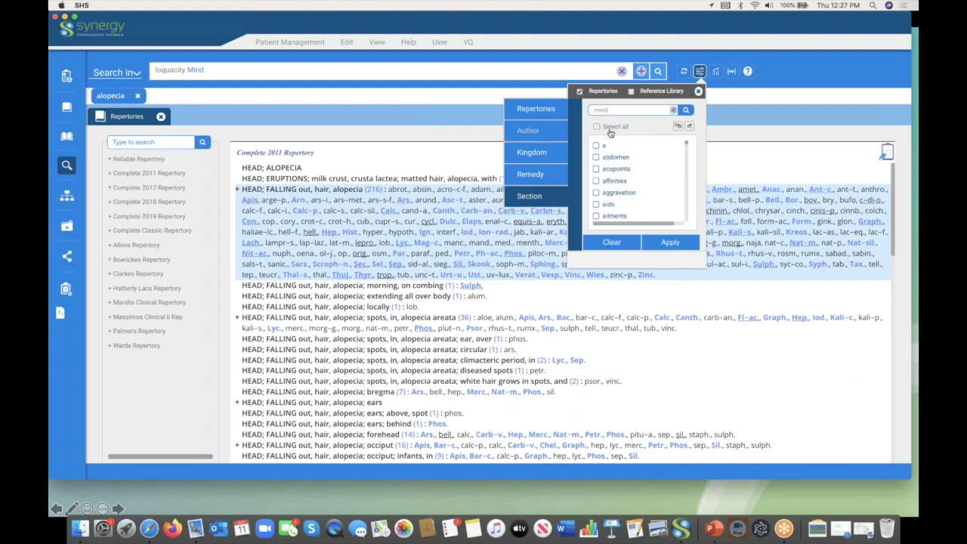
pyautogui.click(685, 111)
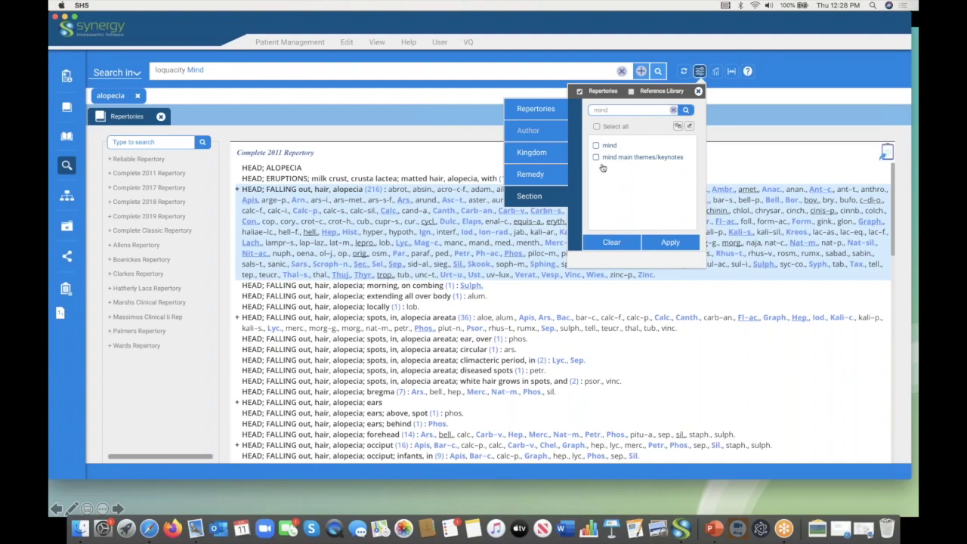
pyautogui.click(623, 242)
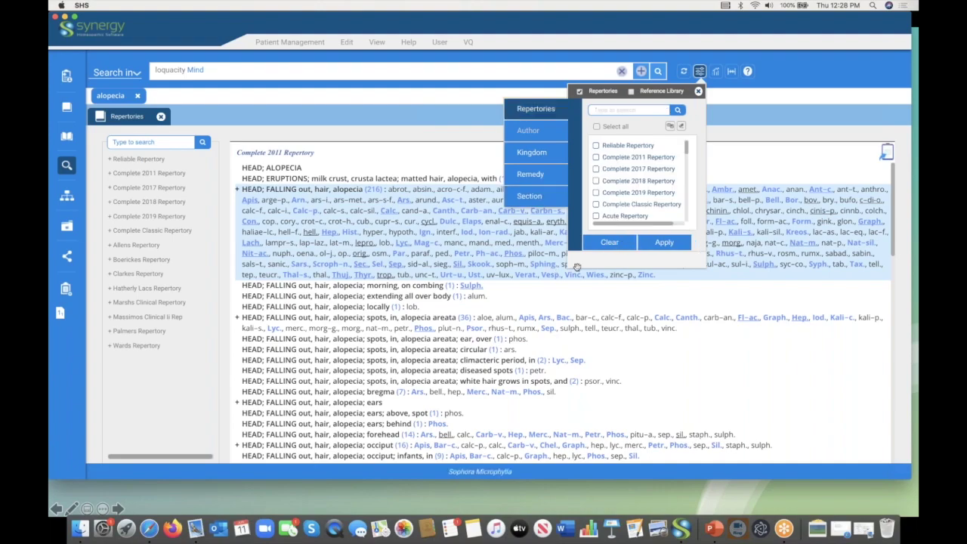
pyautogui.click(699, 91)
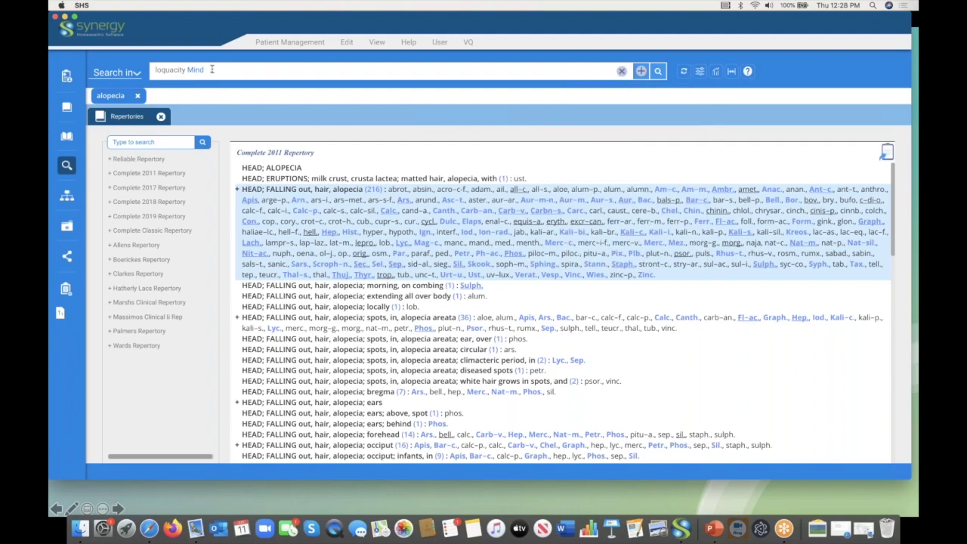
# Step: Run the search for loquacity in the Mind section and review the loquacity rubrics of the Reliable Repertory
pyautogui.press('Return')
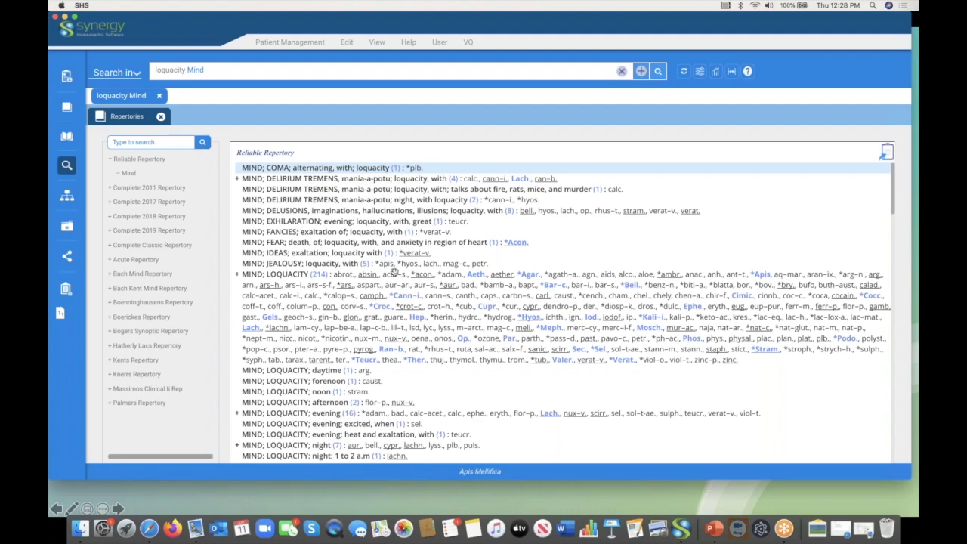
pyautogui.scroll(-3, 394, 273)
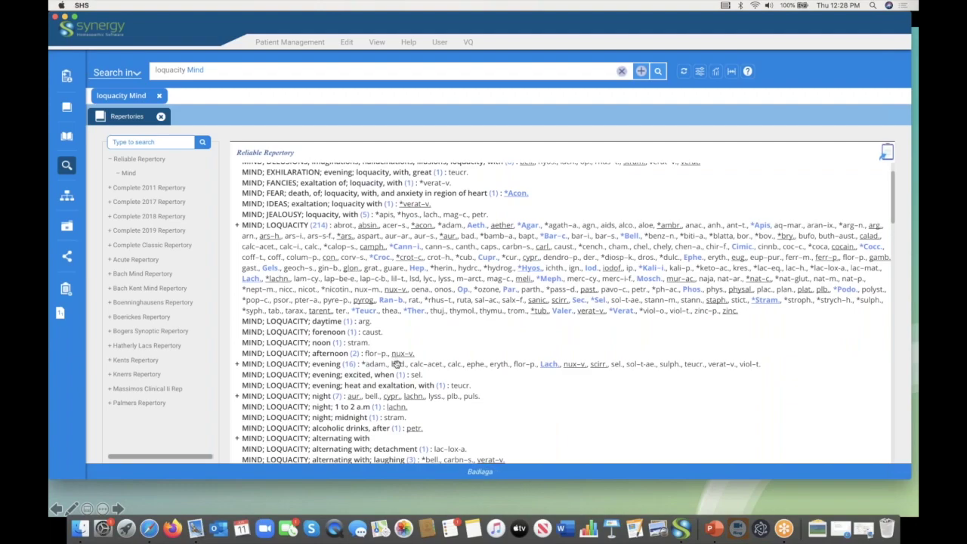
pyautogui.scroll(-12, 396, 364)
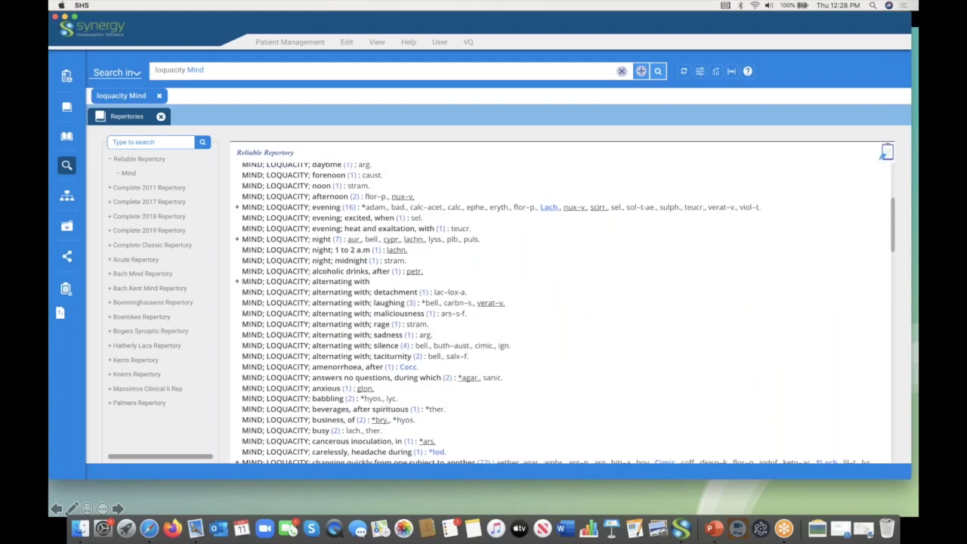
pyautogui.scroll(-1, 566, 313)
pyautogui.scroll(-6, 433, 254)
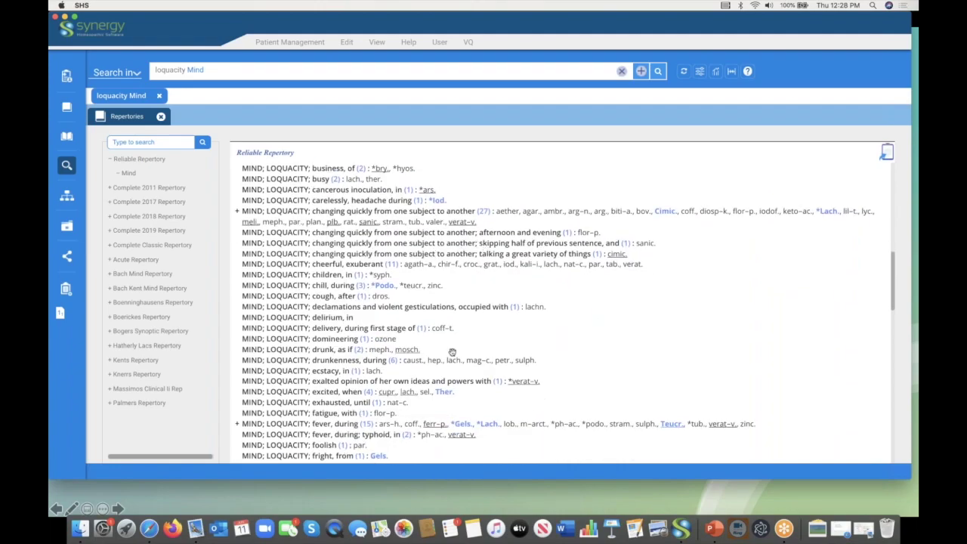
pyautogui.scroll(-1, 451, 351)
pyautogui.scroll(-5, 450, 352)
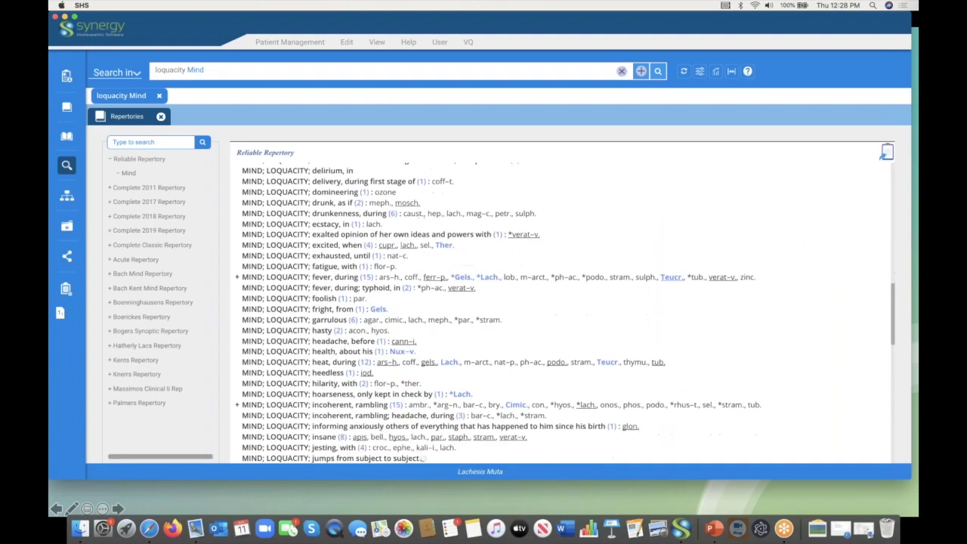
pyautogui.scroll(10, 451, 352)
pyautogui.scroll(3, 554, 312)
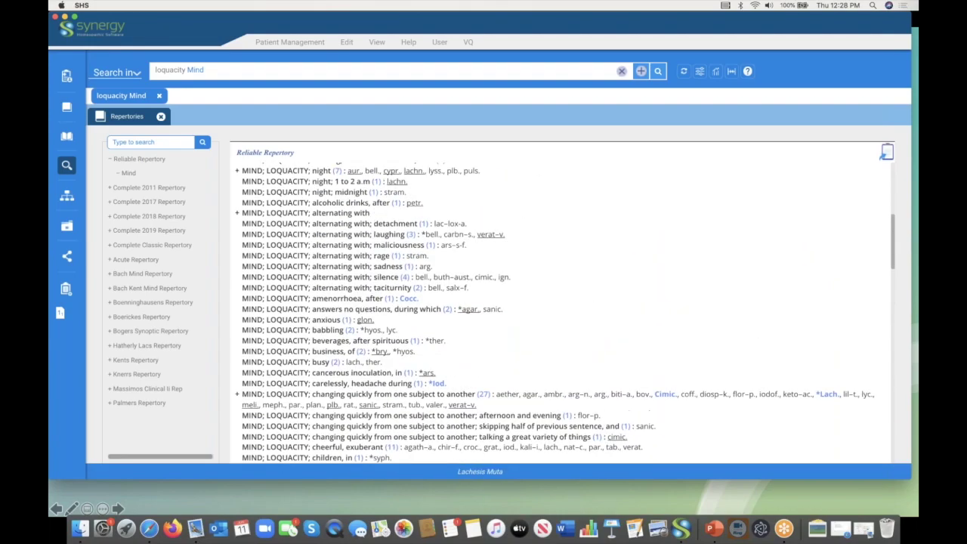
pyautogui.scroll(5, 554, 313)
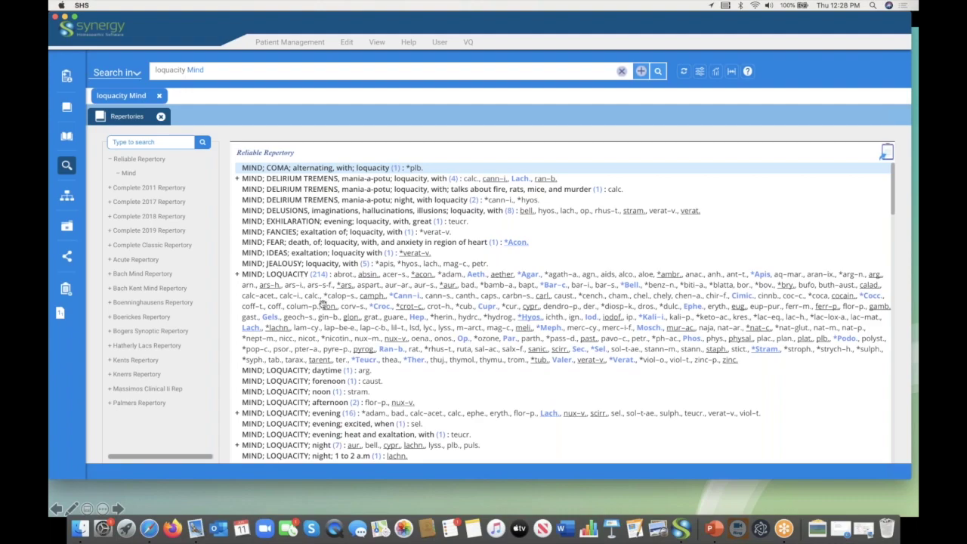
# Step: View the main rubric "LOQUACITY" in its place within the Reliable Repertory's Mind section, and return to the search results
pyautogui.click(322, 310)
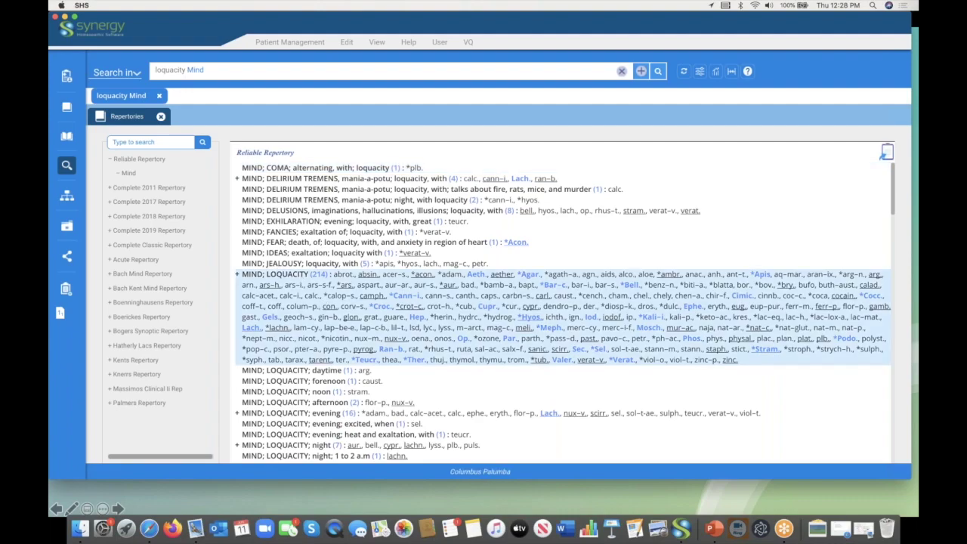
pyautogui.doubleClick(321, 310)
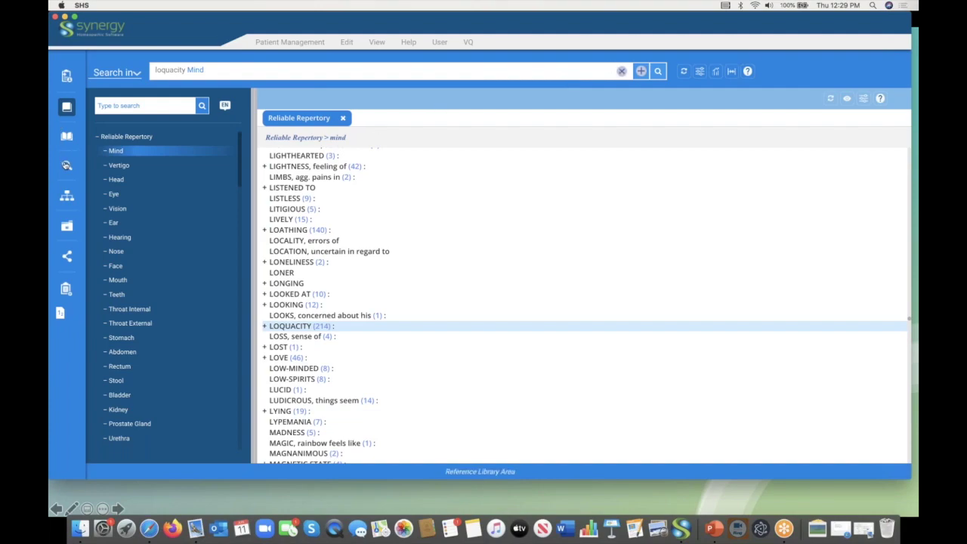
pyautogui.click(66, 165)
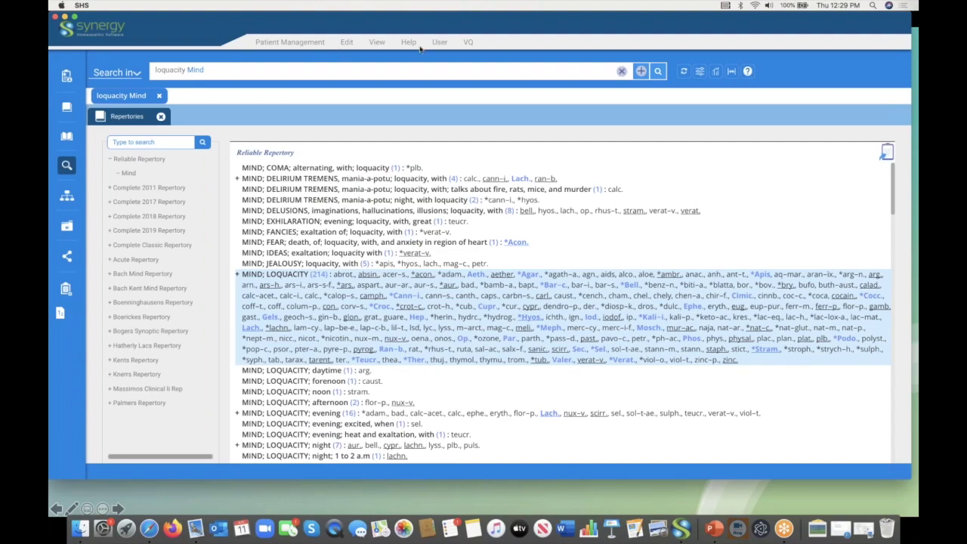
# Step: Search for "dream snakes" in a new search tab and review the Reliable Repertory results
pyautogui.click(621, 71)
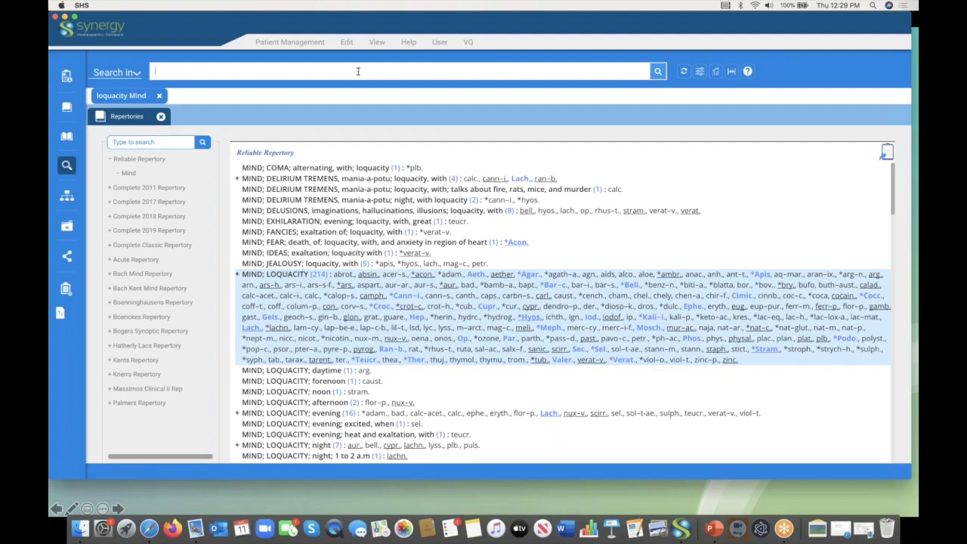
pyautogui.write('dream')
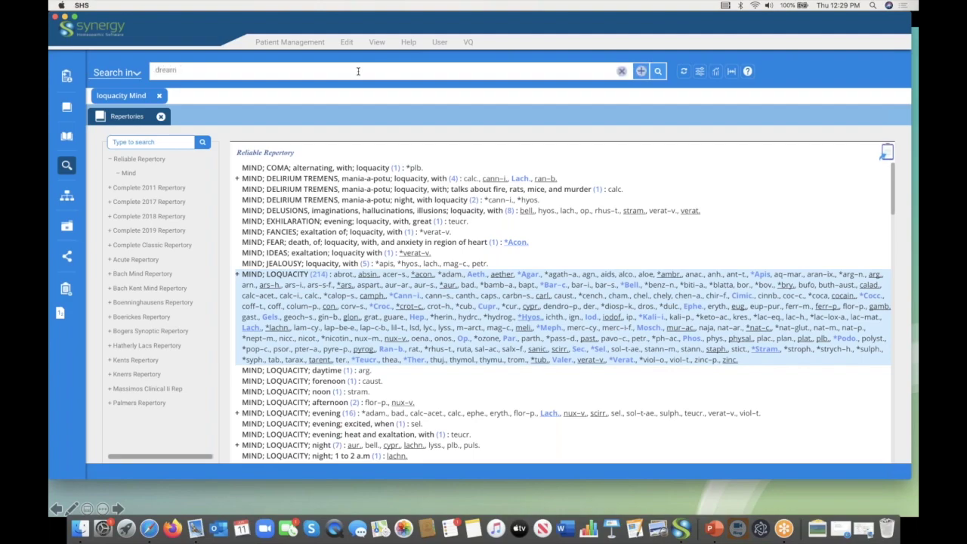
pyautogui.write(' a')
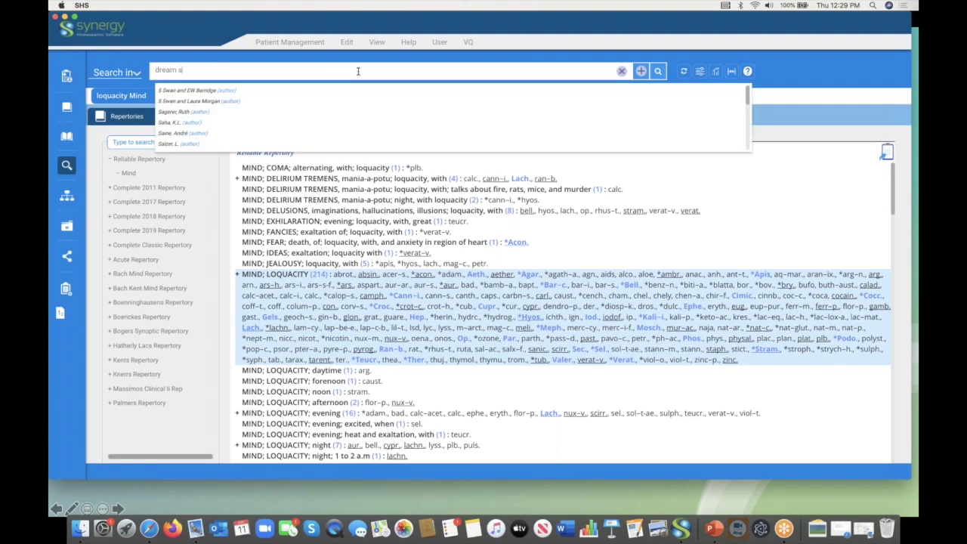
pyautogui.write('nakes')
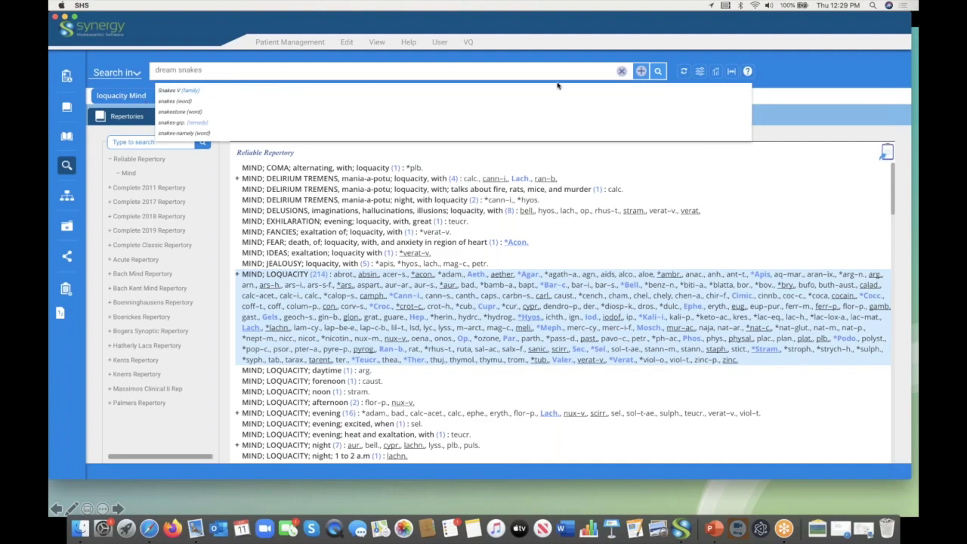
pyautogui.click(641, 72)
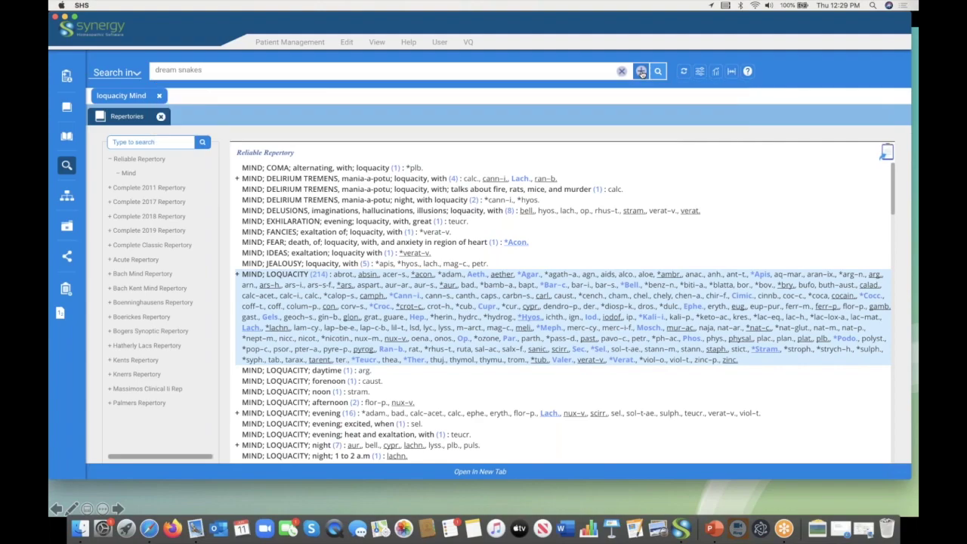
pyautogui.click(641, 73)
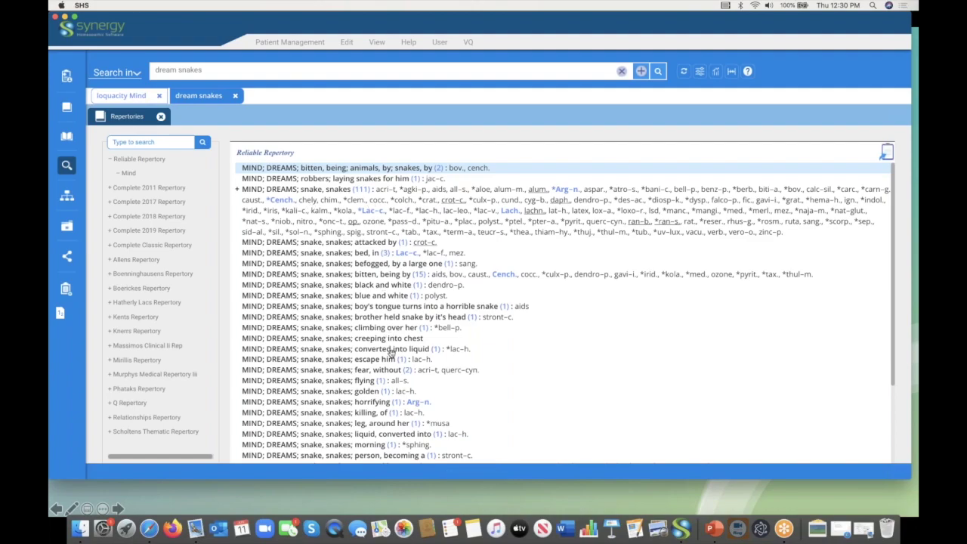
pyautogui.scroll(-1, 484, 302)
pyautogui.scroll(-3, 563, 310)
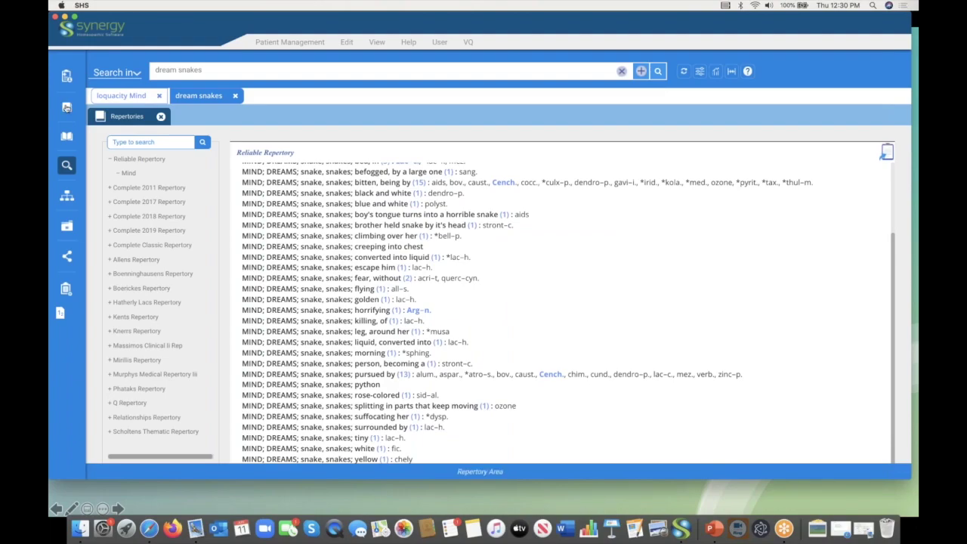
# Step: View the Dreams rubric "snake, snakes" in its place within the Reliable Repertory's Mind section, and return to the search results
pyautogui.click(66, 107)
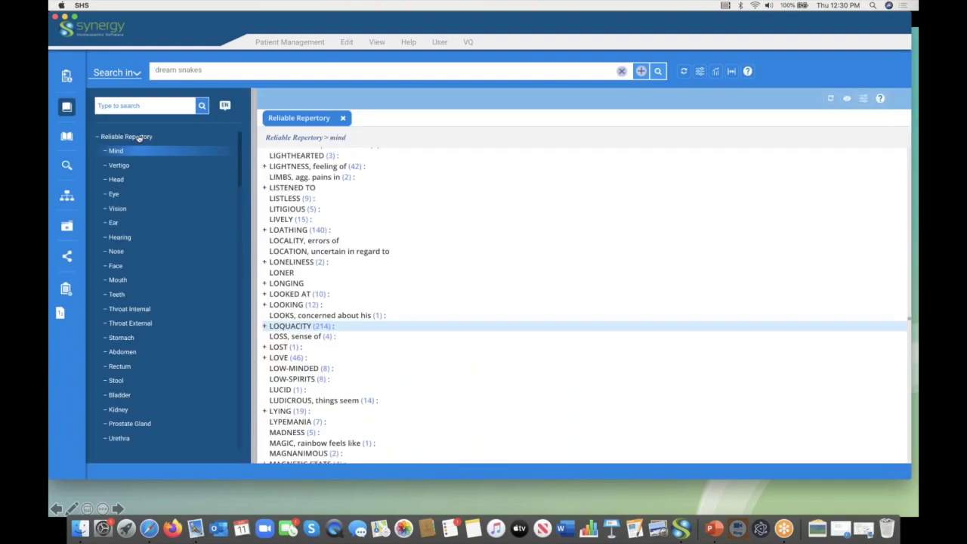
pyautogui.click(67, 165)
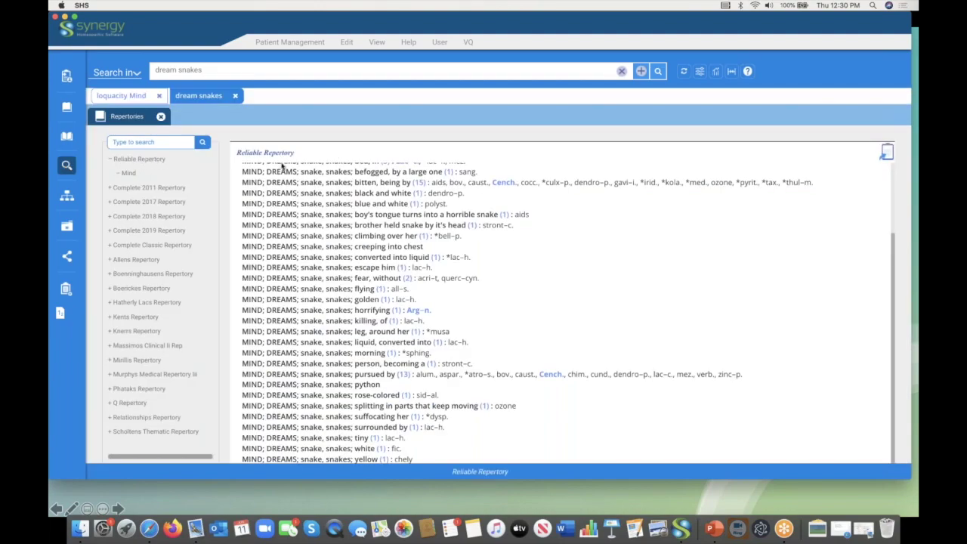
pyautogui.click(436, 42)
pyautogui.scroll(3, 293, 226)
pyautogui.click(302, 211)
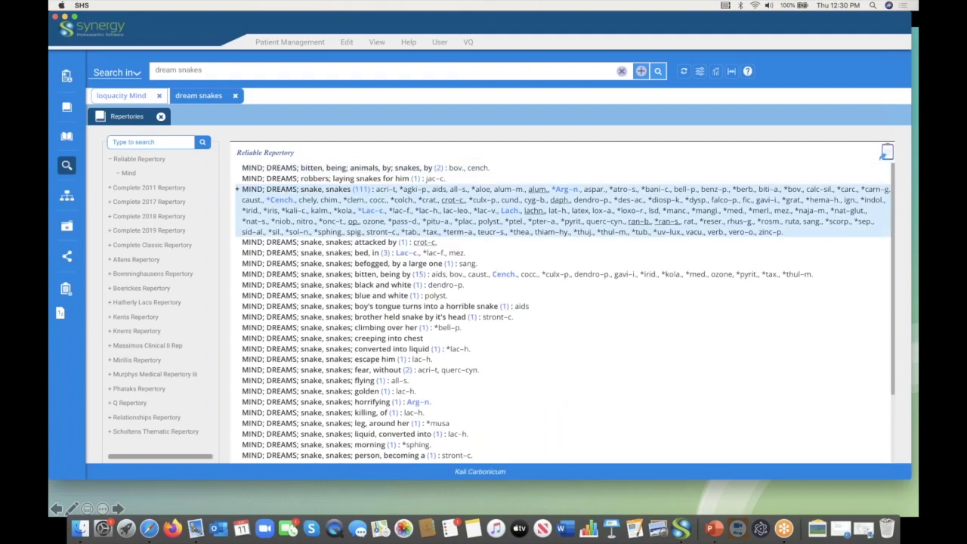
pyautogui.doubleClick(313, 212)
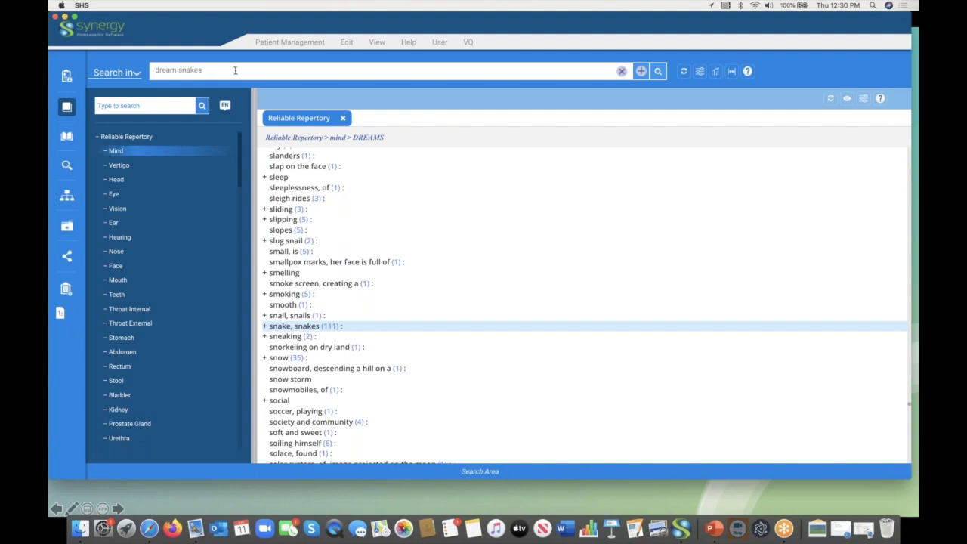
pyautogui.press('Return')
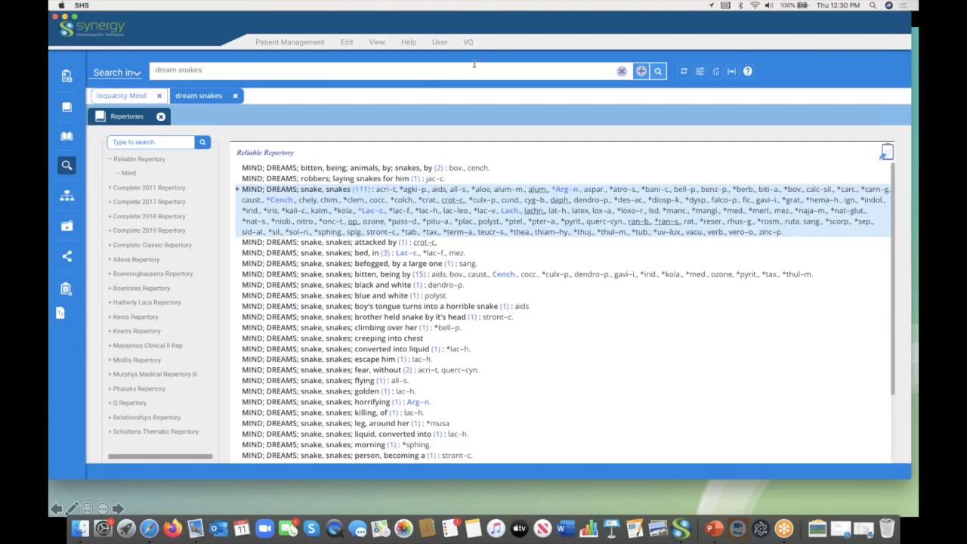
# Step: Search the repertories for "deceitful" in another new search tab
pyautogui.click(622, 71)
pyautogui.write('deceitfu')
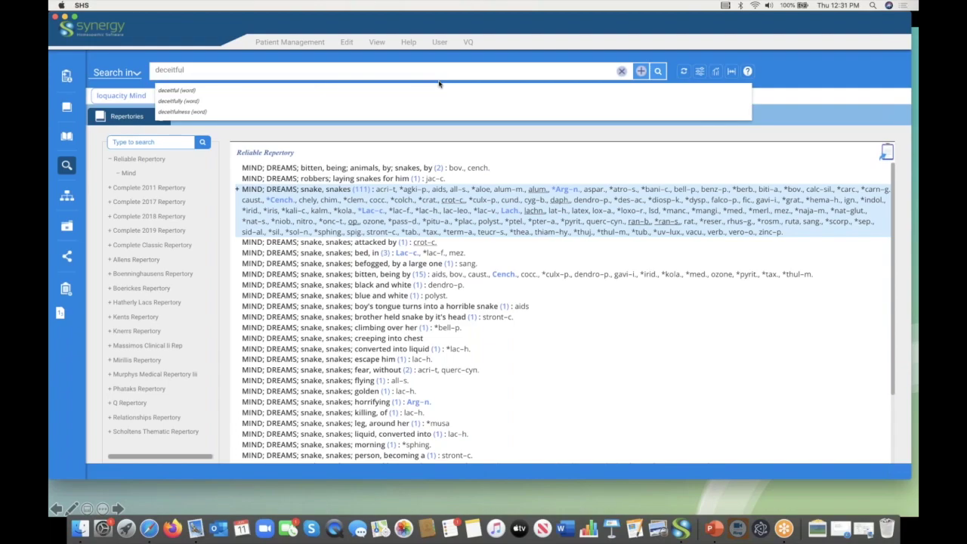
pyautogui.write('l')
pyautogui.press('Return')
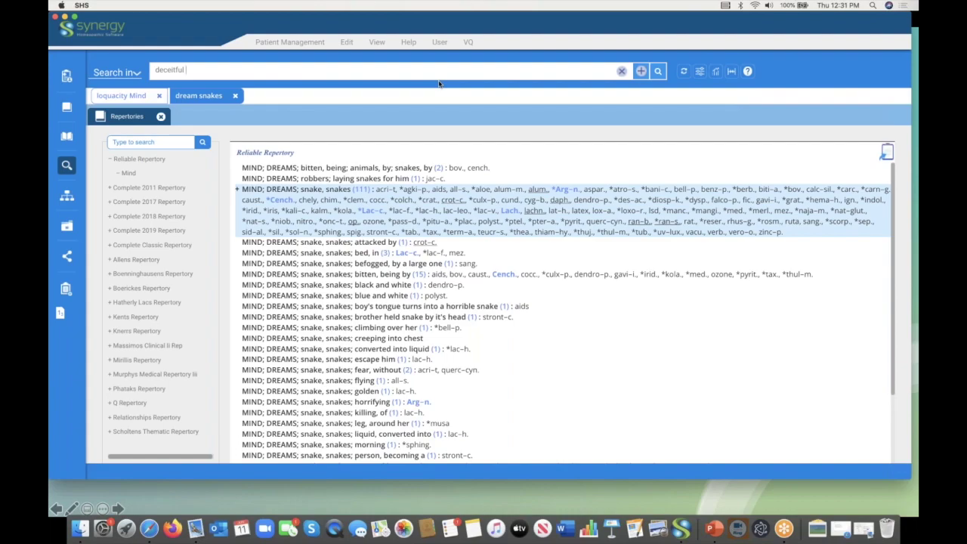
pyautogui.click(640, 72)
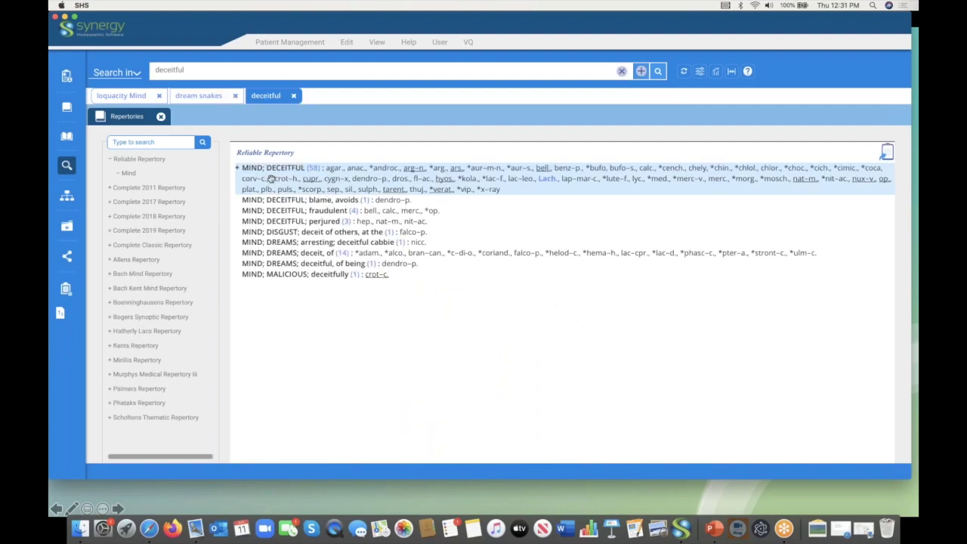
# Step: Compare the deceitful results of the Complete 2011, Allen's and Boenninghausen's repertories
pyautogui.click(168, 190)
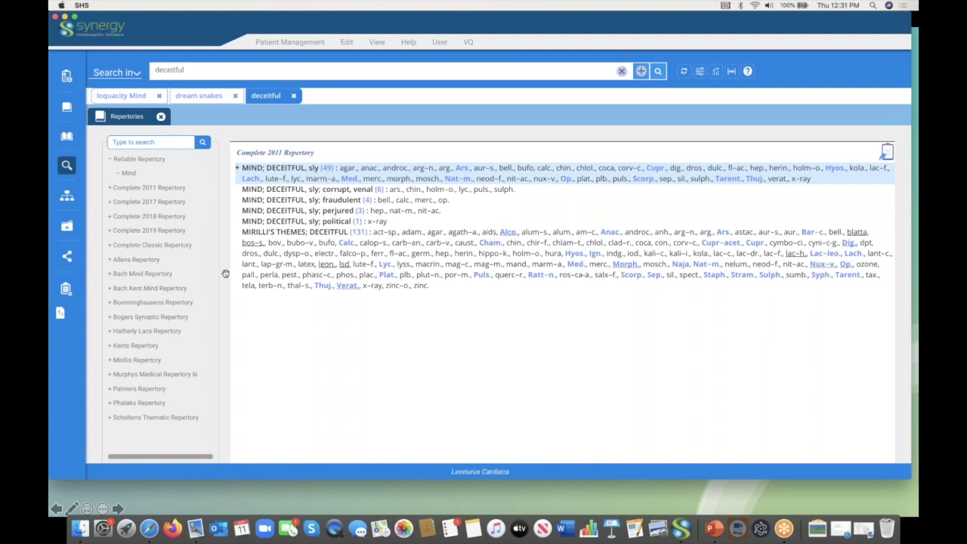
pyautogui.click(148, 260)
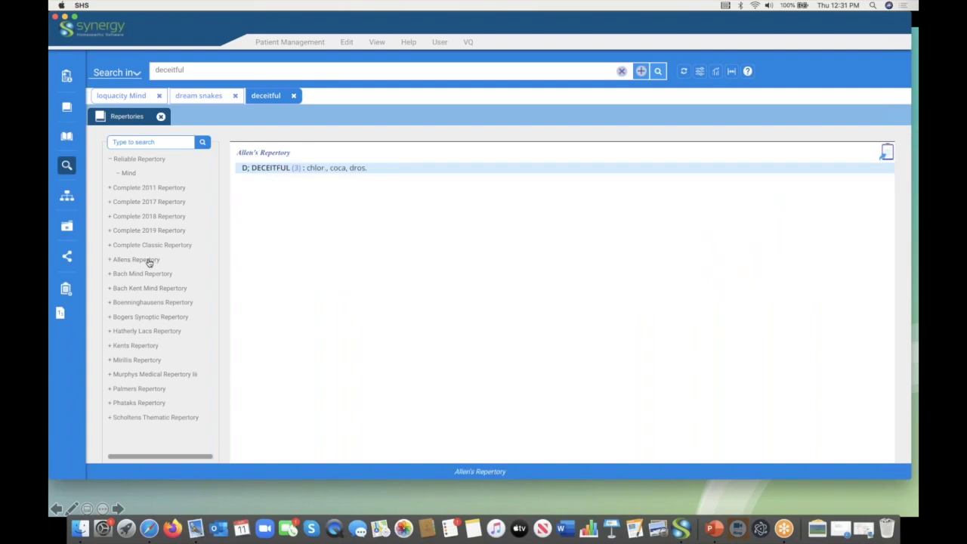
pyautogui.click(151, 302)
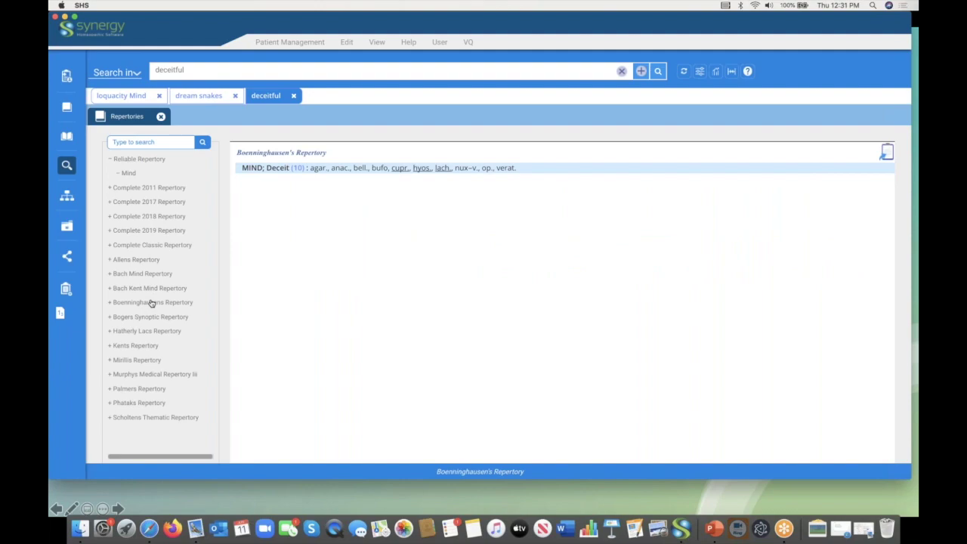
# Step: Compare the deceitful results of Boger's Synoptic and Hatherly Lacs repertories, and view the Reliable Repertory's Deceitful rubric in its Mind section
pyautogui.click(150, 320)
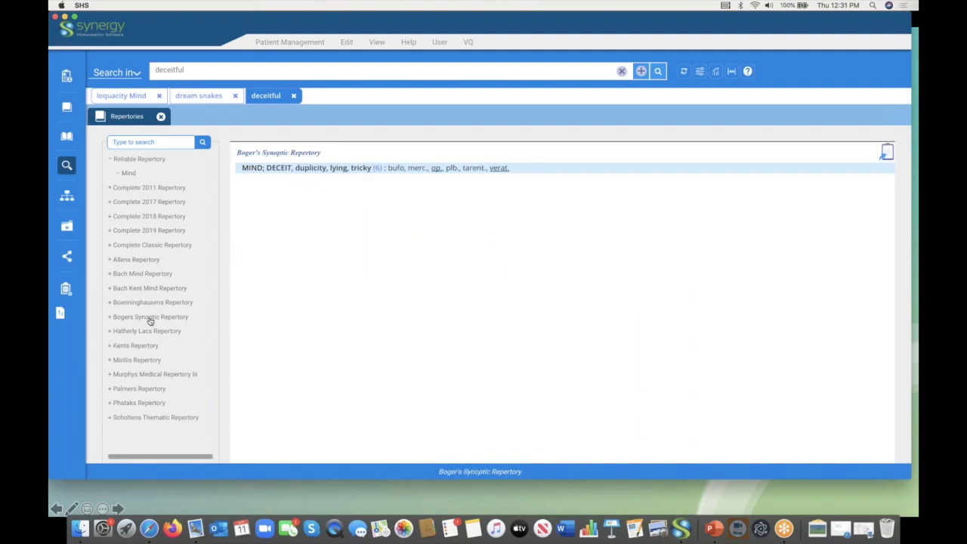
pyautogui.click(148, 332)
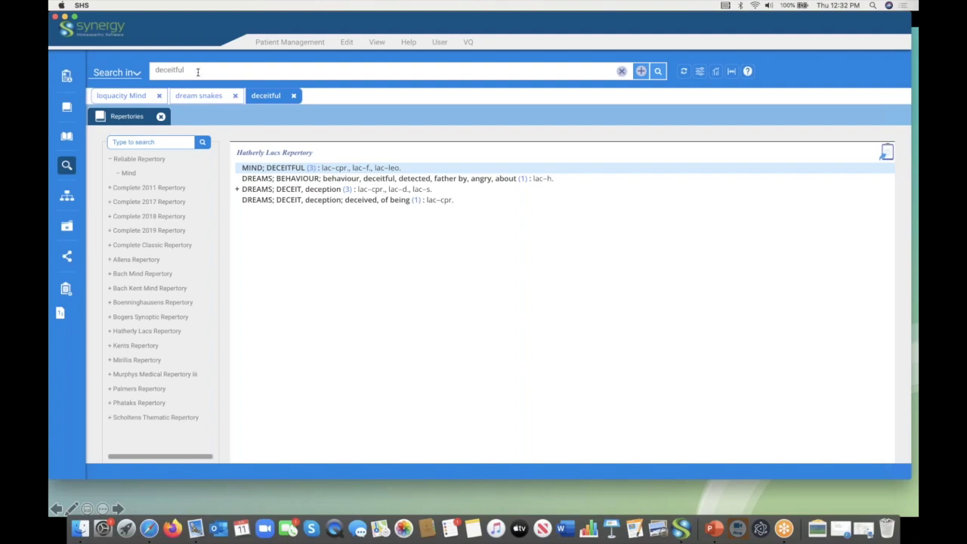
pyautogui.click(154, 161)
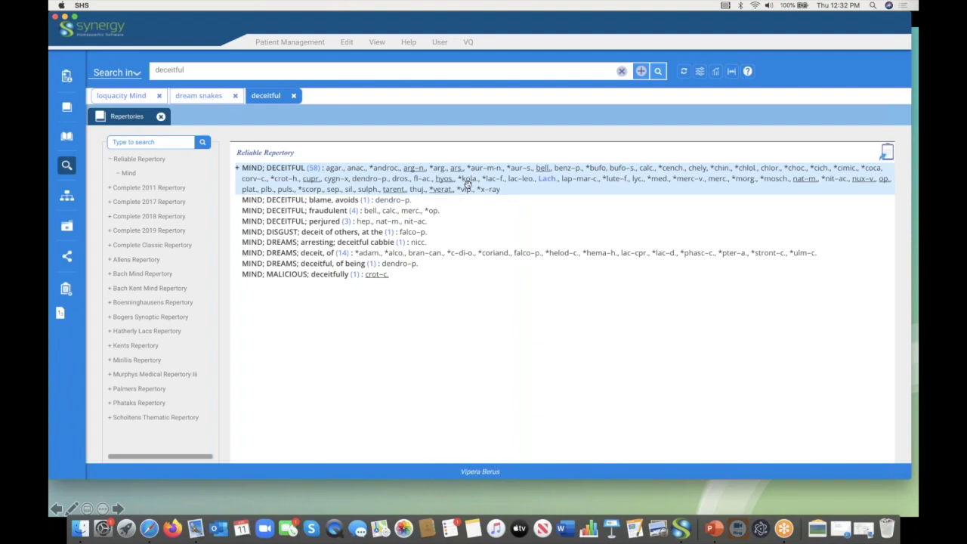
pyautogui.doubleClick(287, 167)
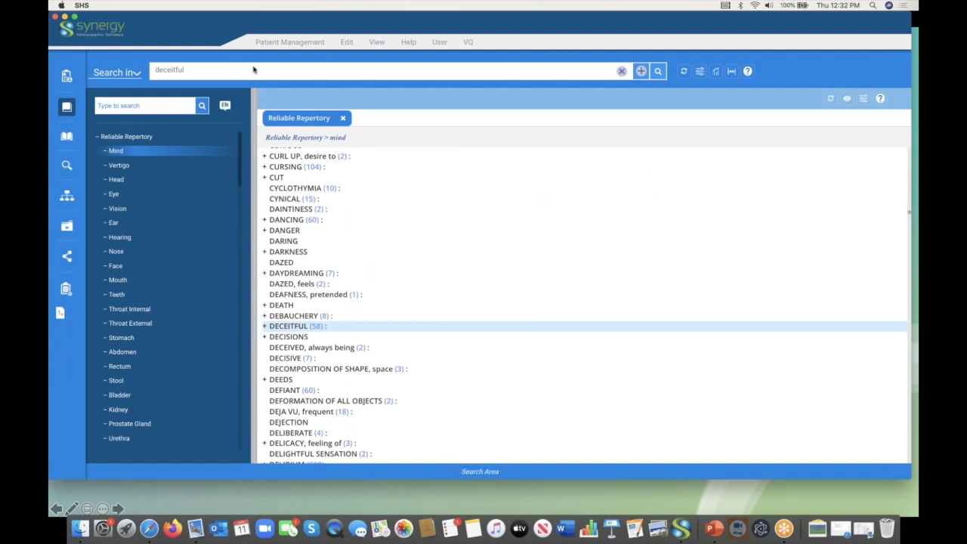
# Step: Replace the deceitful search with "itching night" and look through the Reliable Repertory rubrics and sections
pyautogui.click(621, 71)
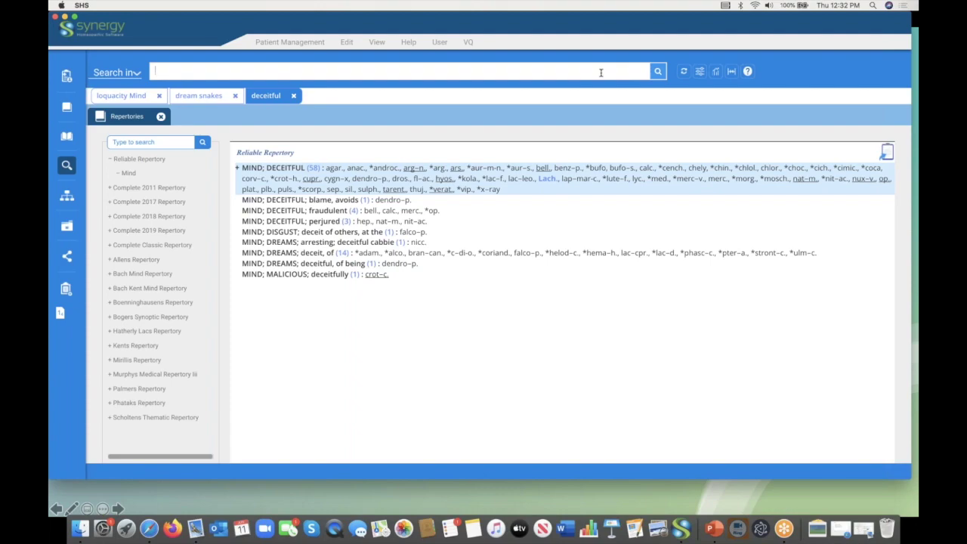
pyautogui.write('itching night')
pyautogui.press('Return')
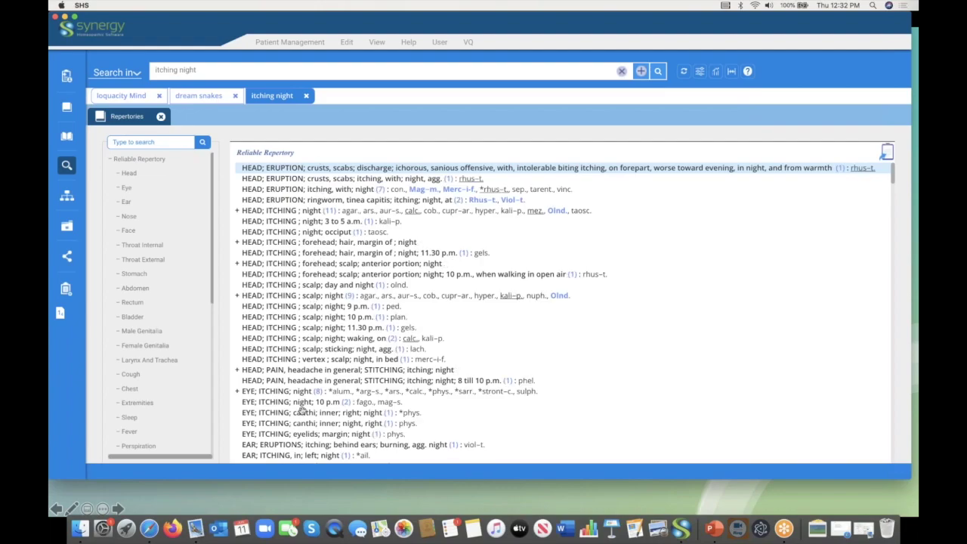
pyautogui.scroll(-5, 301, 410)
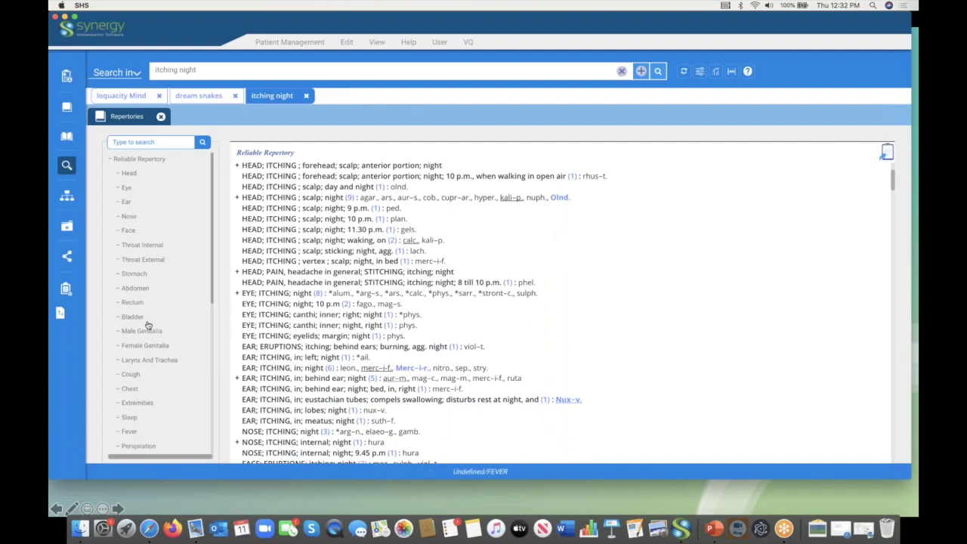
pyautogui.scroll(-2, 151, 332)
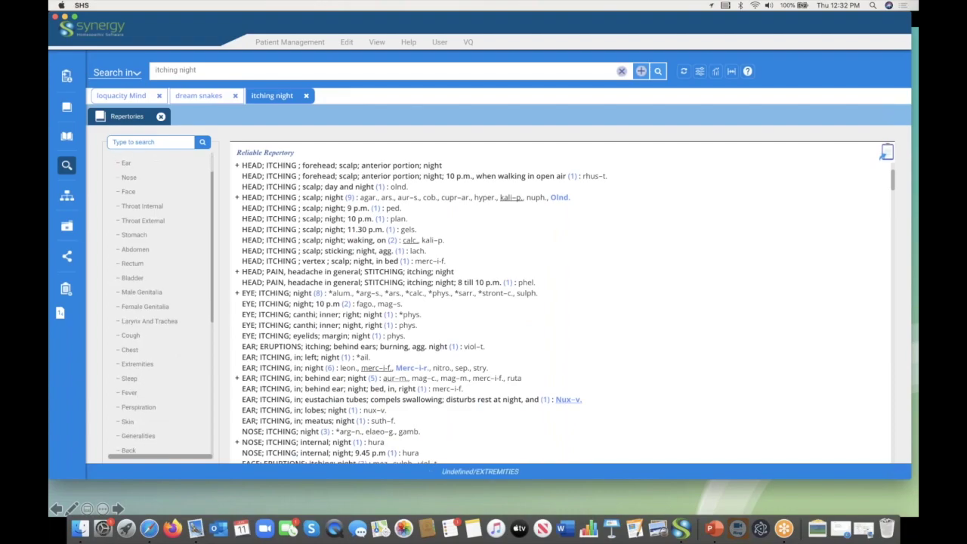
# Step: Filter the repertory search to the skin section and run "itching night" again in a new search tab
pyautogui.click(699, 72)
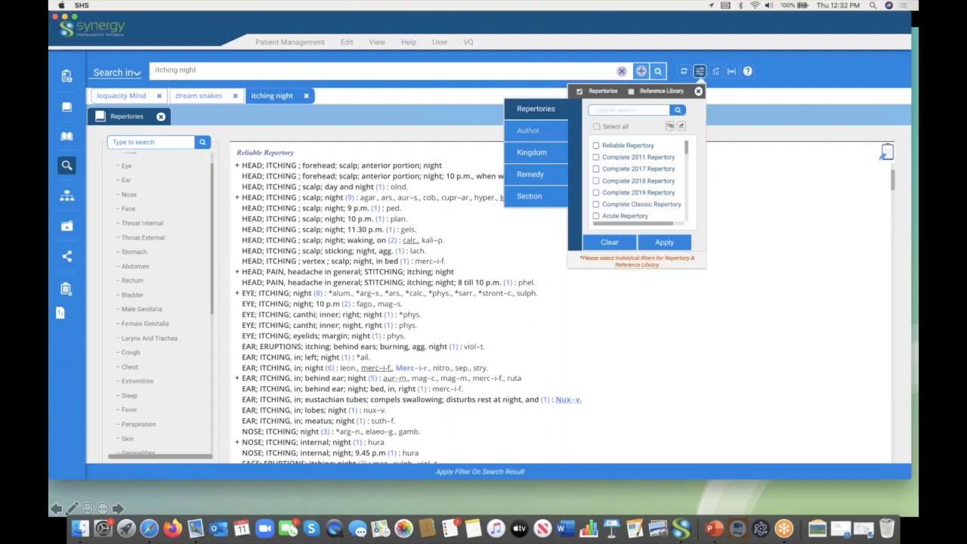
pyautogui.click(540, 198)
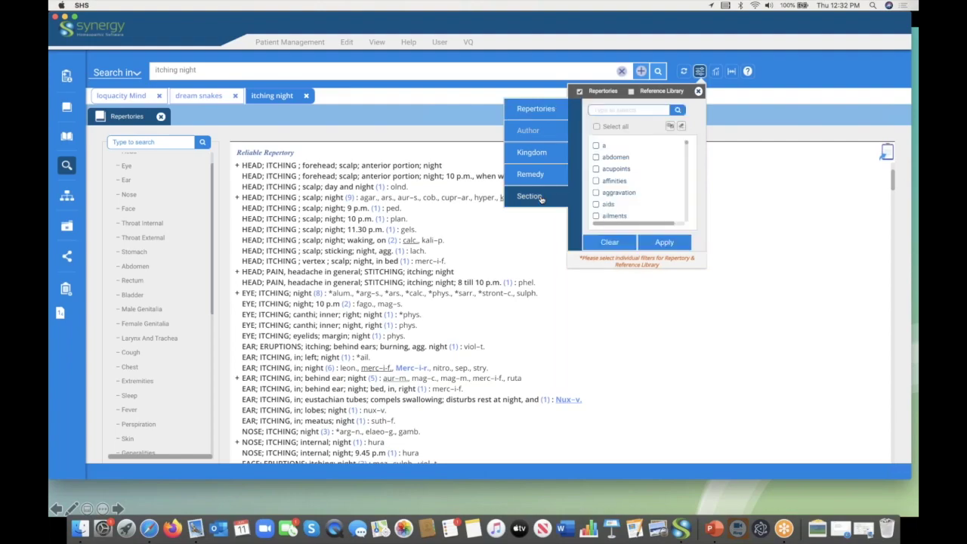
pyautogui.click(616, 109)
pyautogui.write('skin')
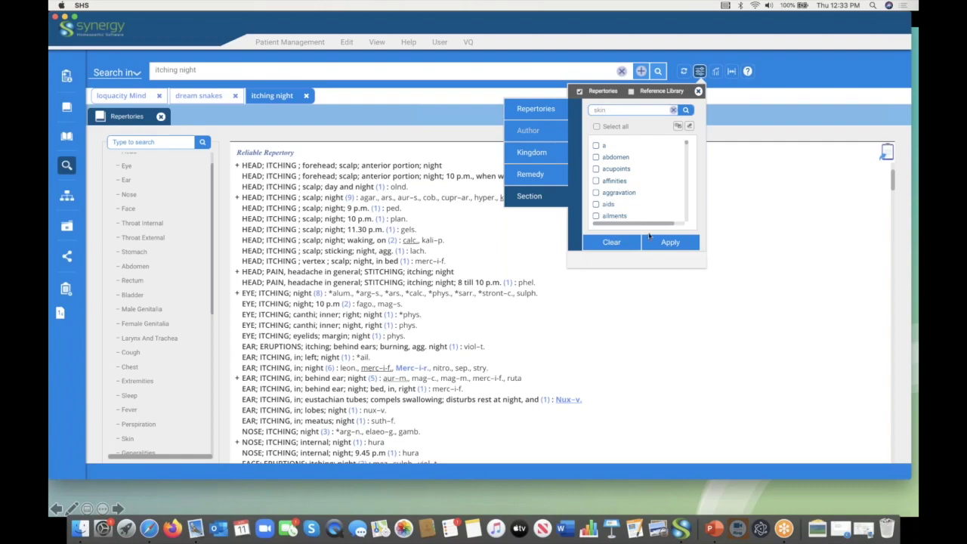
pyautogui.click(686, 109)
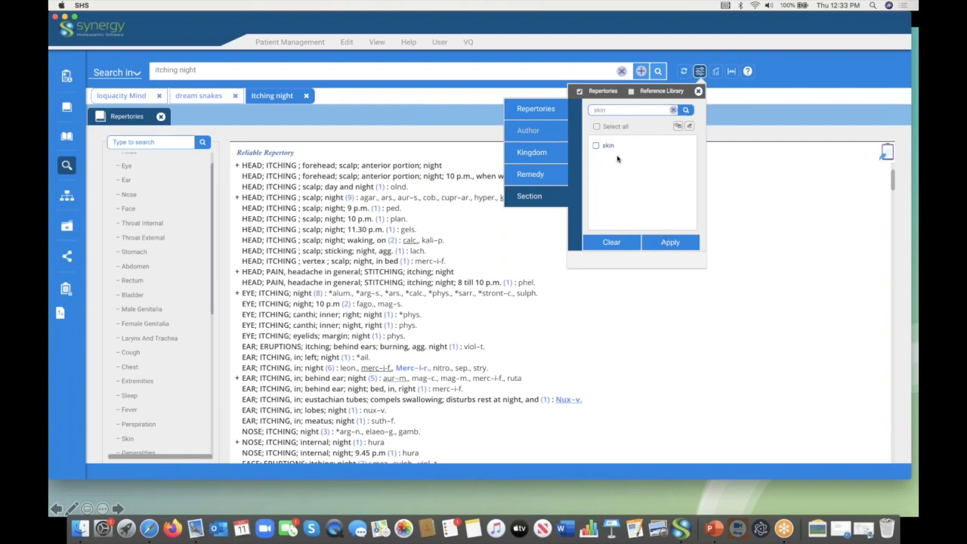
pyautogui.click(596, 146)
pyautogui.click(669, 242)
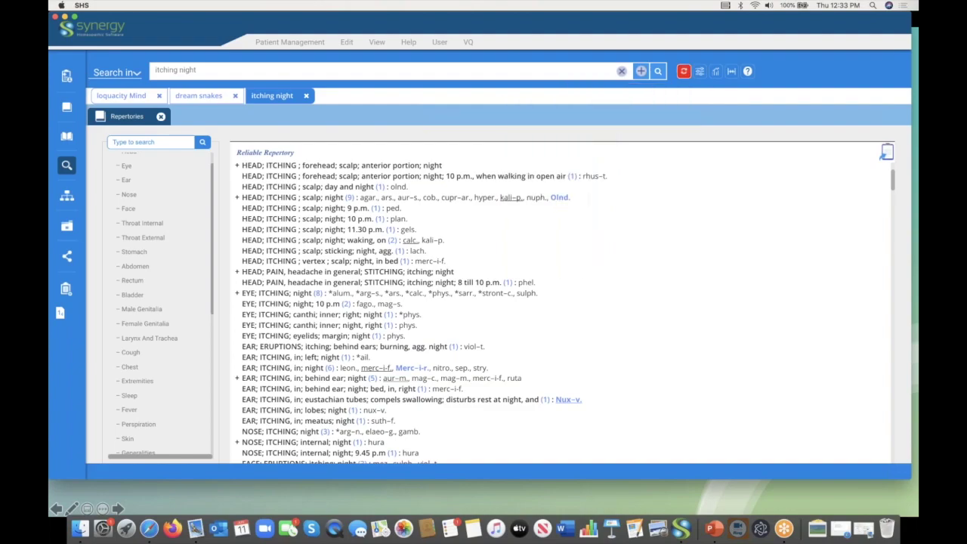
pyautogui.click(641, 70)
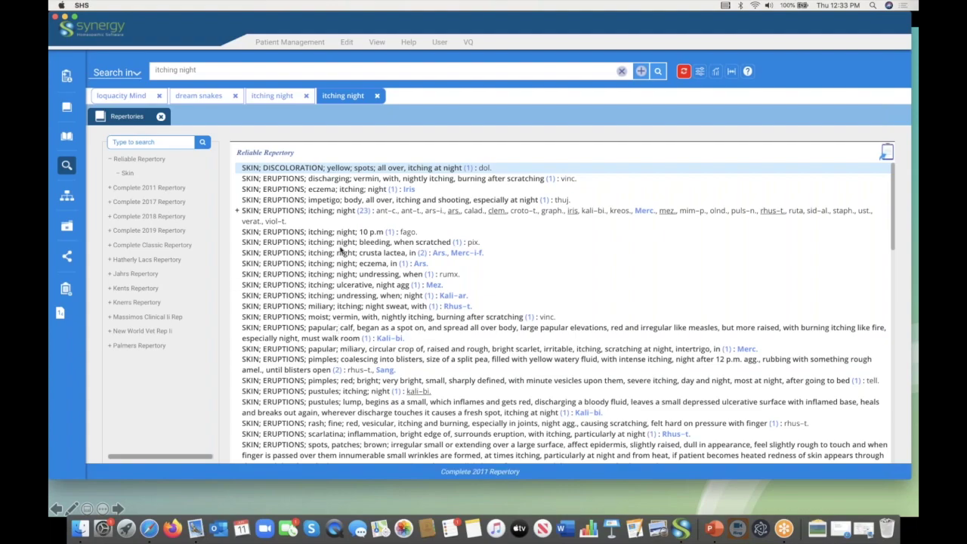
# Step: Review the skin-only itching night results and view the "SKIN; ITCHING; night" rubric in its place within the Reliable Repertory
pyautogui.scroll(-8, 562, 310)
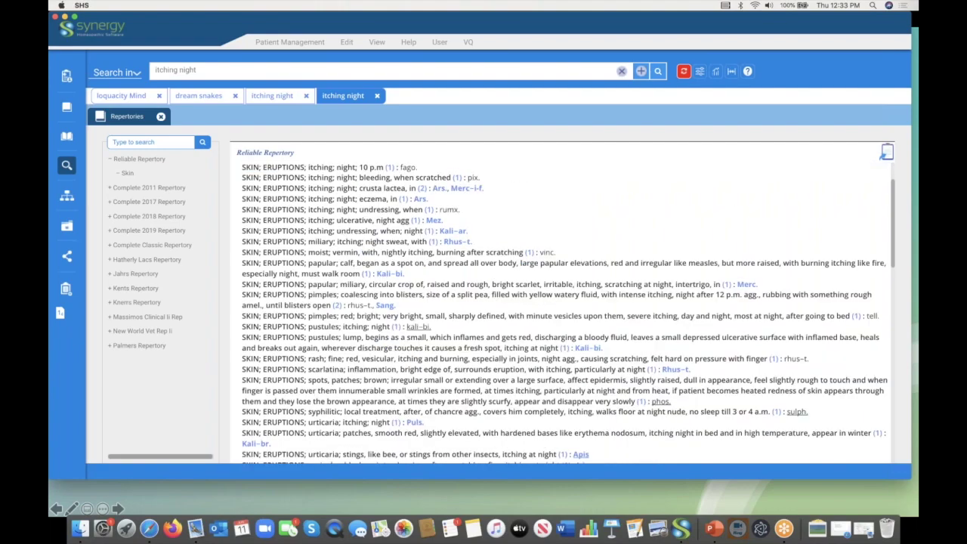
pyautogui.scroll(-7, 562, 309)
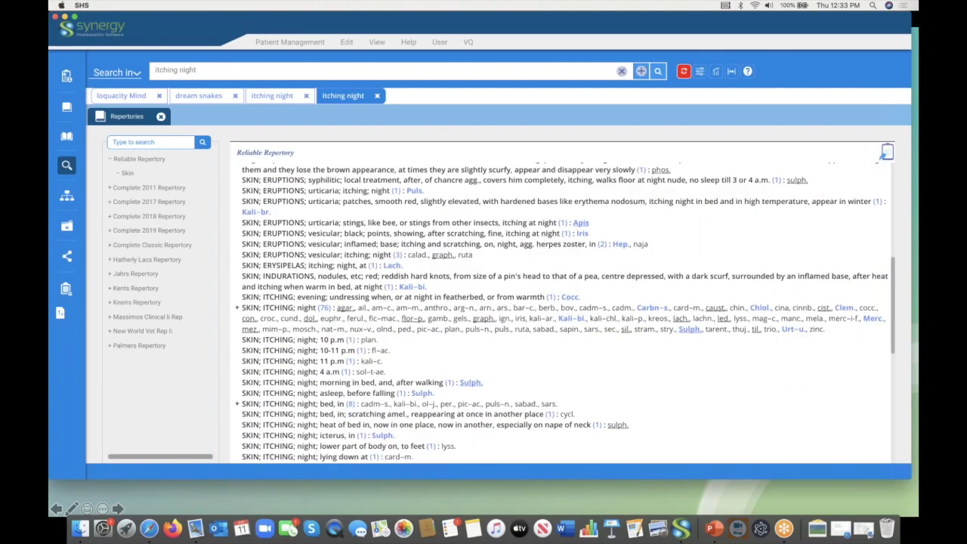
pyautogui.scroll(-4, 563, 310)
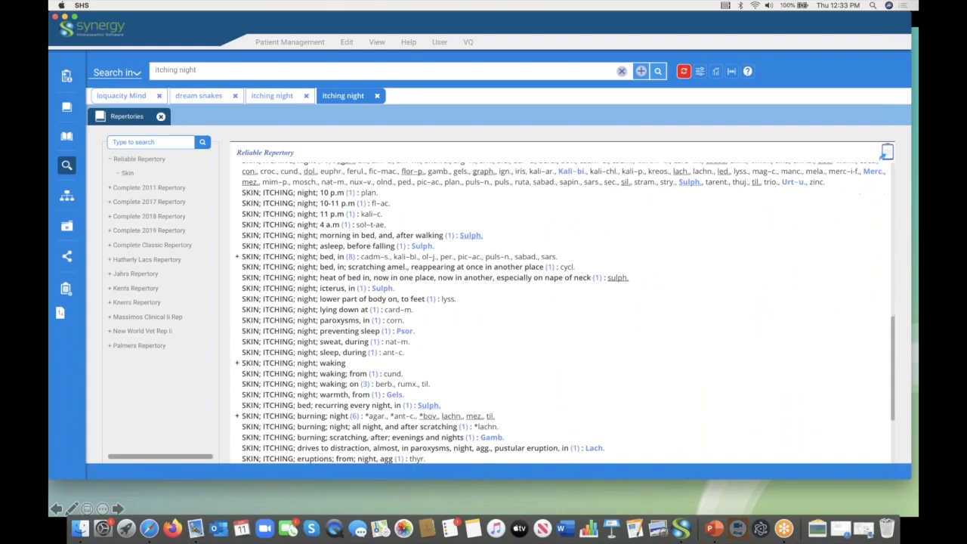
pyautogui.scroll(3, 563, 309)
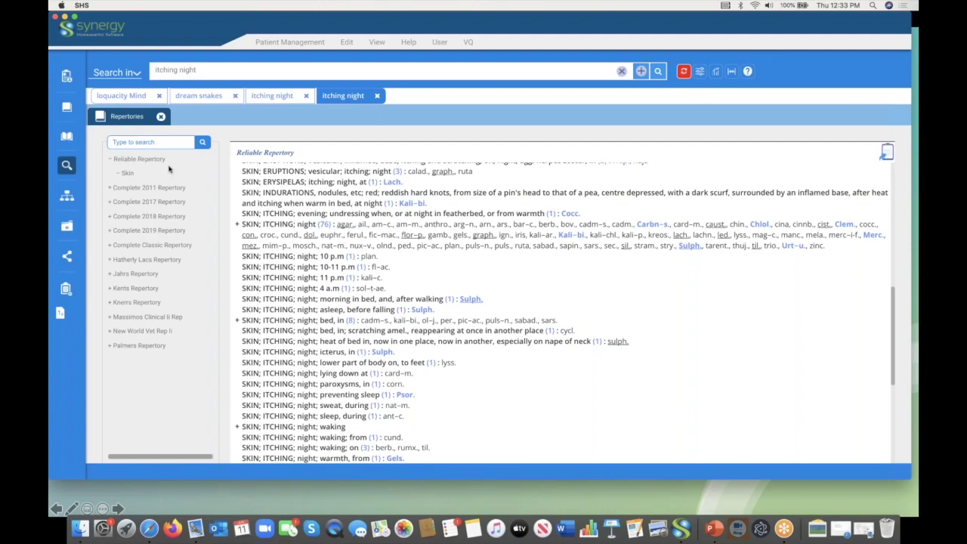
pyautogui.click(294, 228)
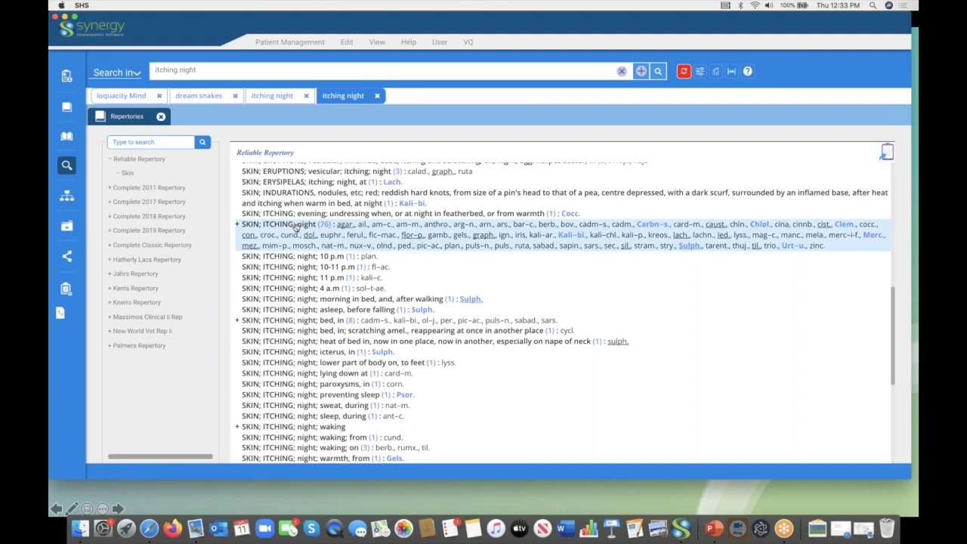
pyautogui.doubleClick(295, 226)
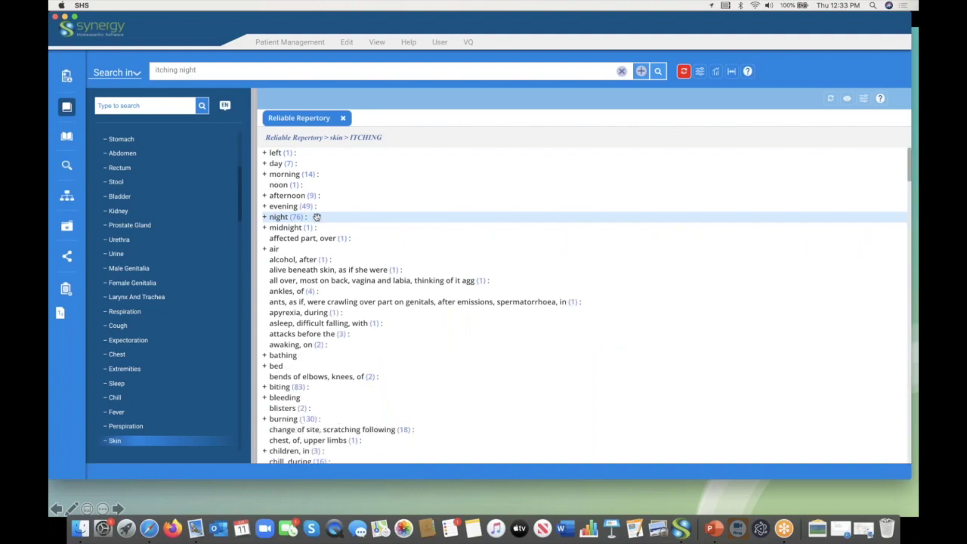
# Step: Search for "heat" combined with the Generalities section in a new search tab
pyautogui.click(620, 71)
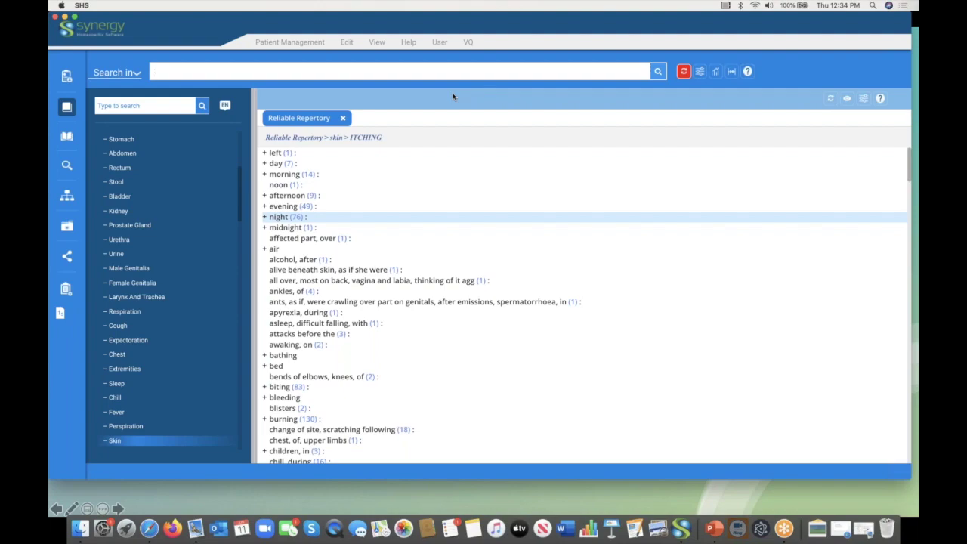
pyautogui.write('heal')
pyautogui.press('BackSpace')
pyautogui.write('t gen')
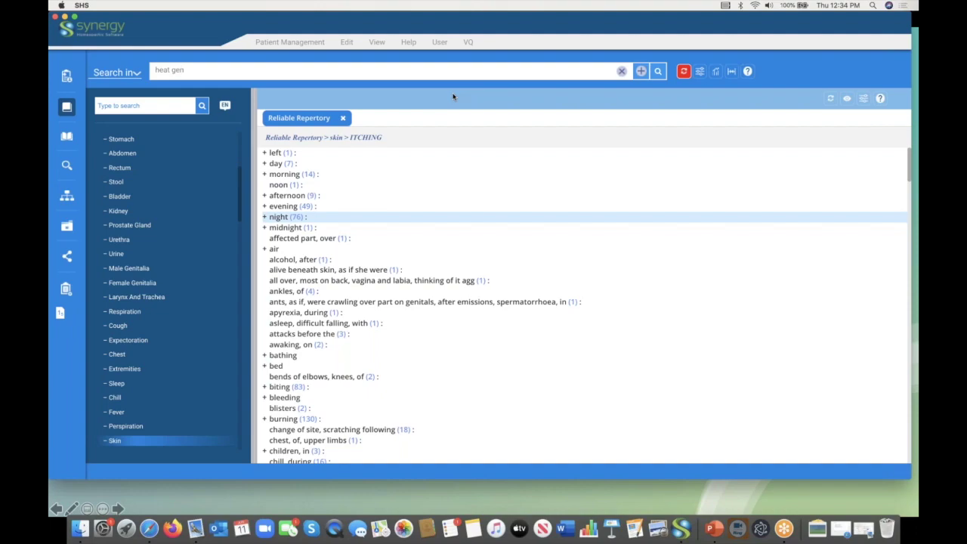
pyautogui.write('e')
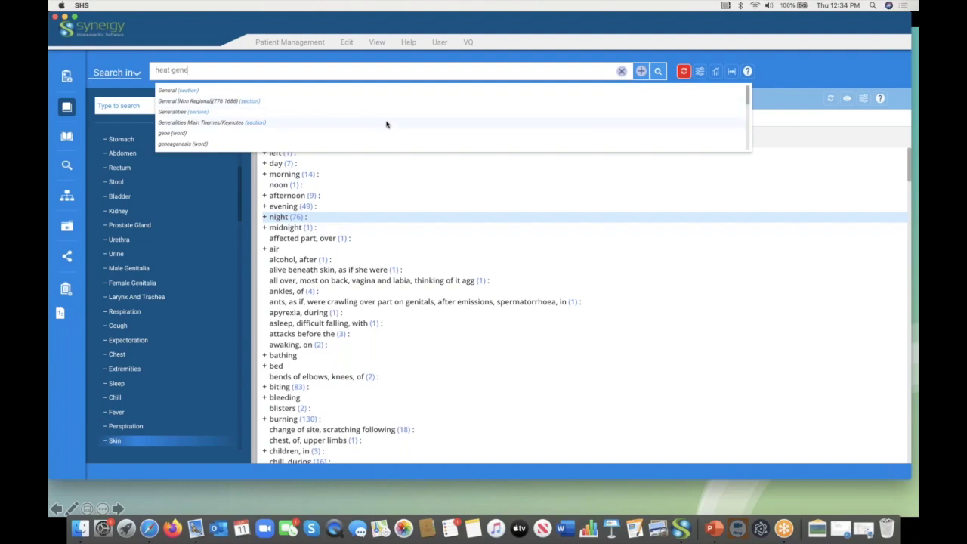
pyautogui.click(181, 112)
pyautogui.click(641, 72)
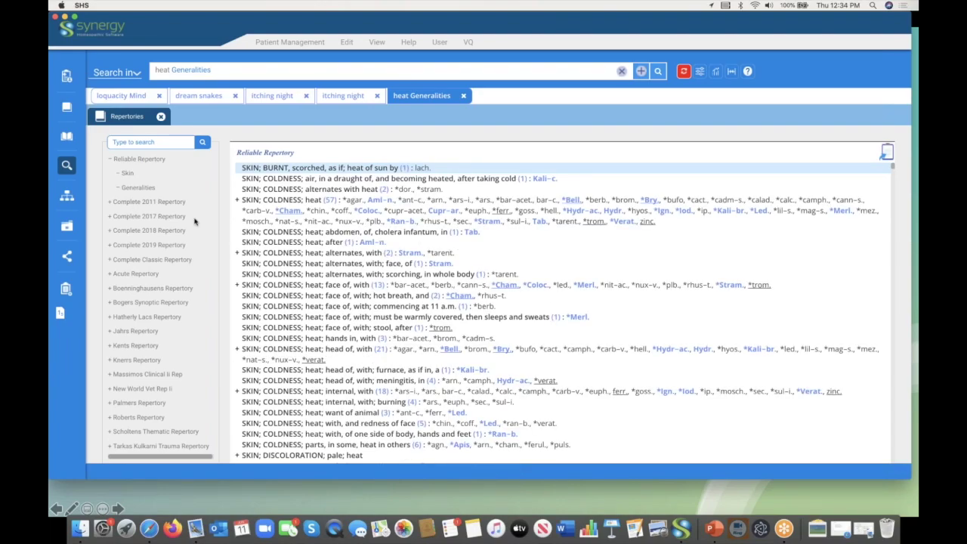
# Step: Examine the Reliable Repertory's Generalities results for heat, looking for a suitable rubric
pyautogui.click(150, 190)
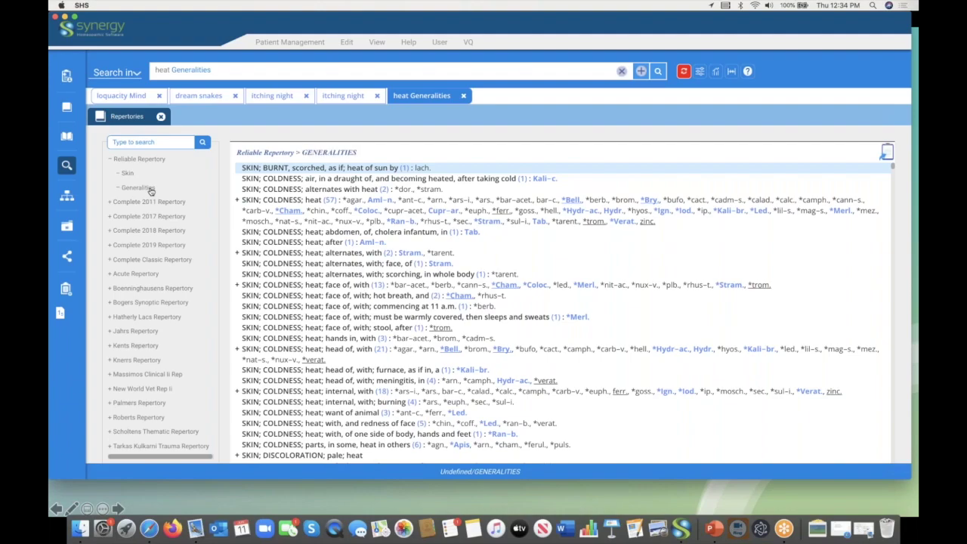
pyautogui.scroll(-10, 404, 300)
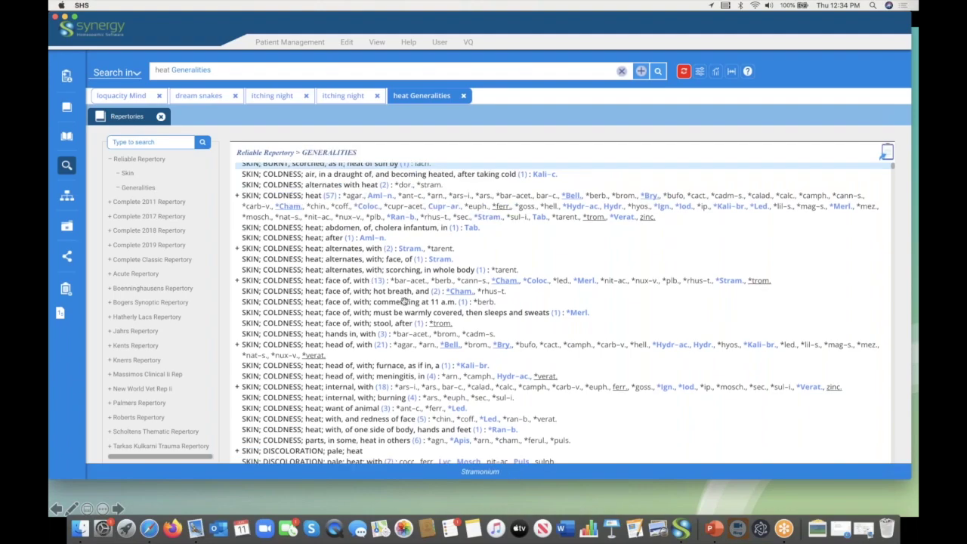
pyautogui.scroll(-15, 559, 313)
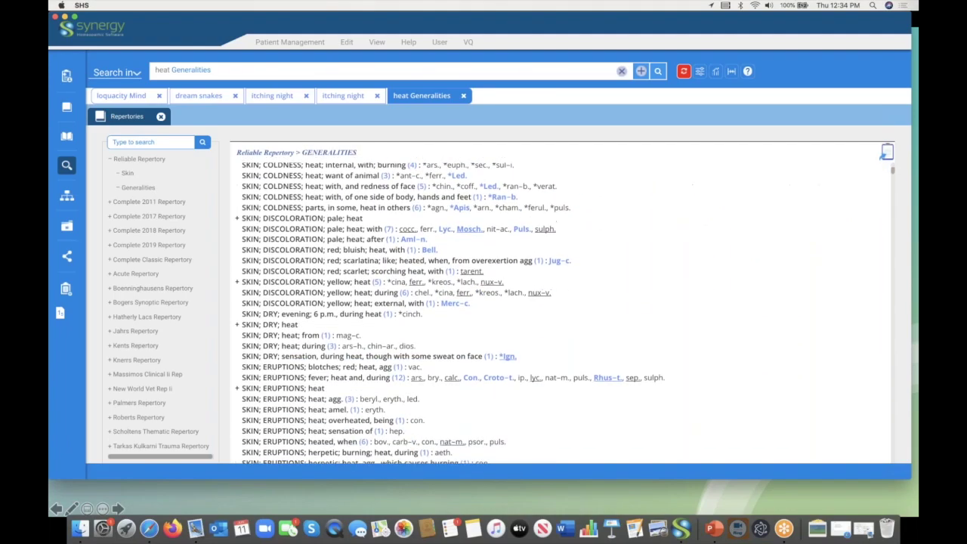
pyautogui.scroll(-12, 558, 313)
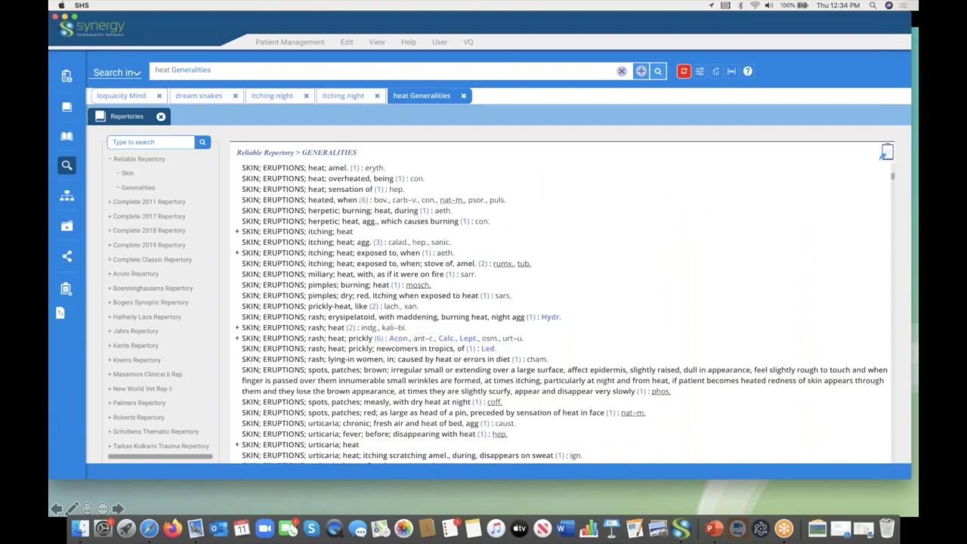
pyautogui.scroll(-10, 559, 313)
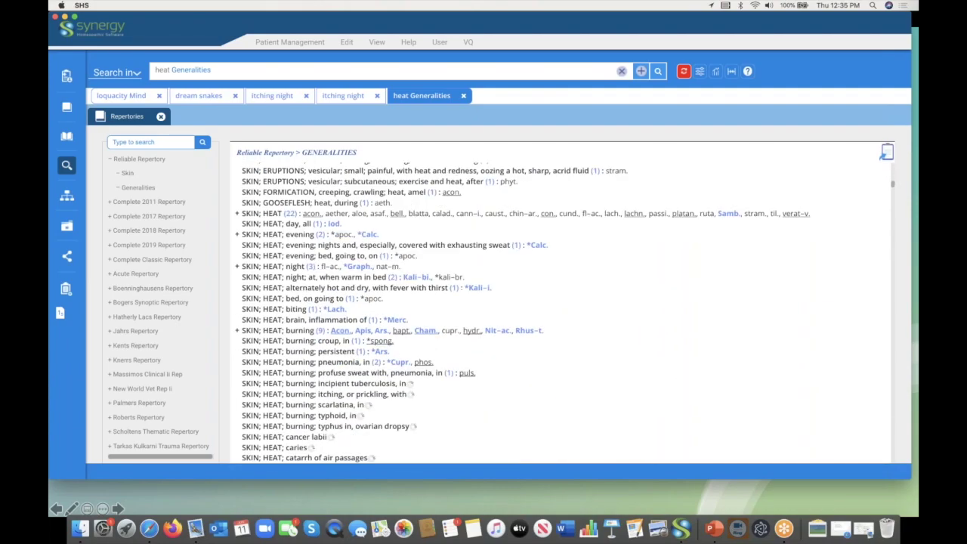
pyautogui.scroll(-8, 559, 312)
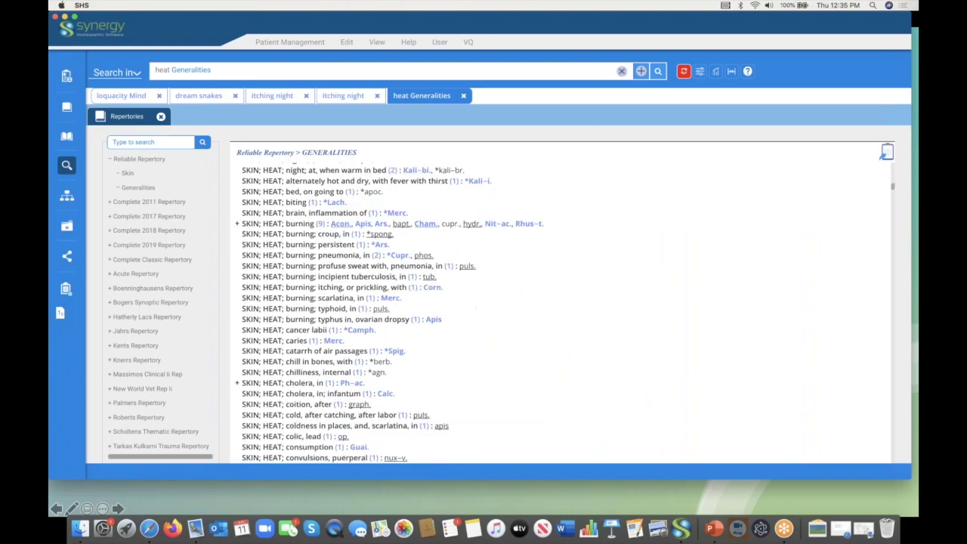
pyautogui.scroll(-2, 302, 233)
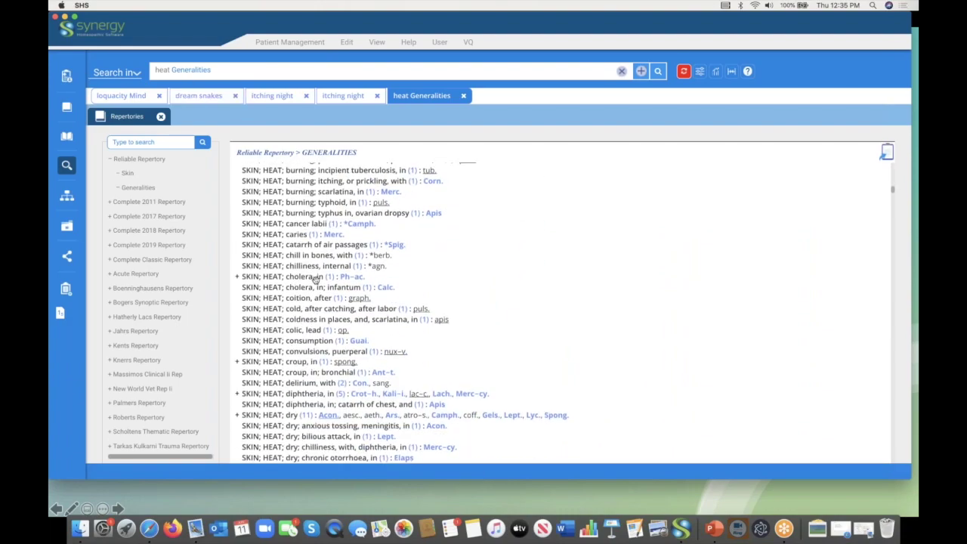
pyautogui.scroll(-15, 316, 280)
pyautogui.scroll(-4, 562, 311)
pyautogui.scroll(20, 562, 311)
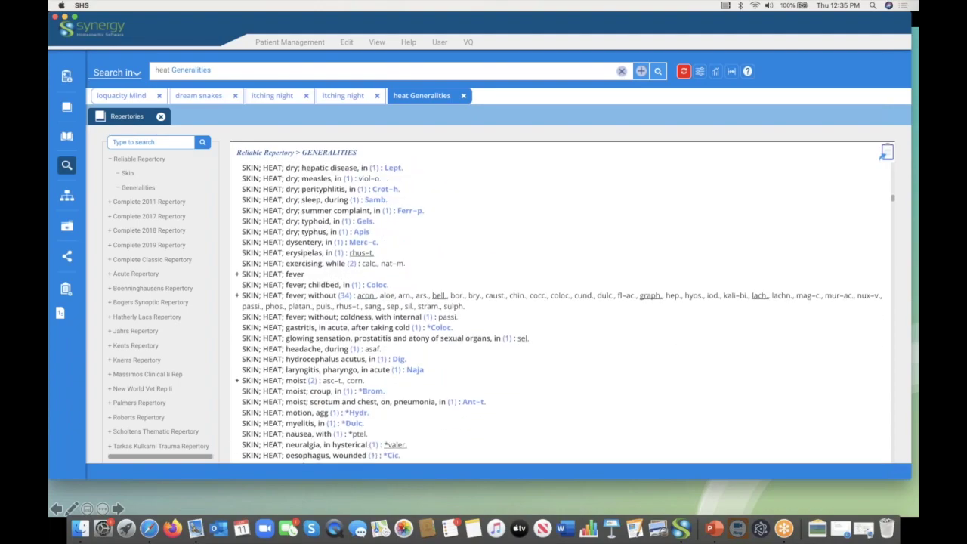
pyautogui.scroll(8, 562, 311)
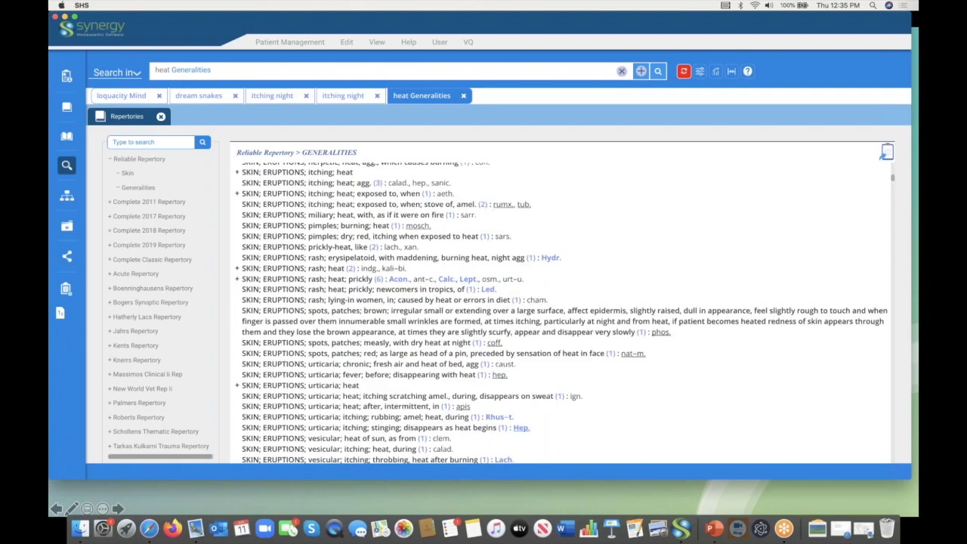
# Step: Replace the search text with "heated becoming" and clear the existing search filter
pyautogui.click(620, 71)
pyautogui.write('hetaed')
pyautogui.press('BackSpace')
pyautogui.press('BackSpace')
pyautogui.press('BackSpace')
pyautogui.press('BackSpace')
pyautogui.write('ate')
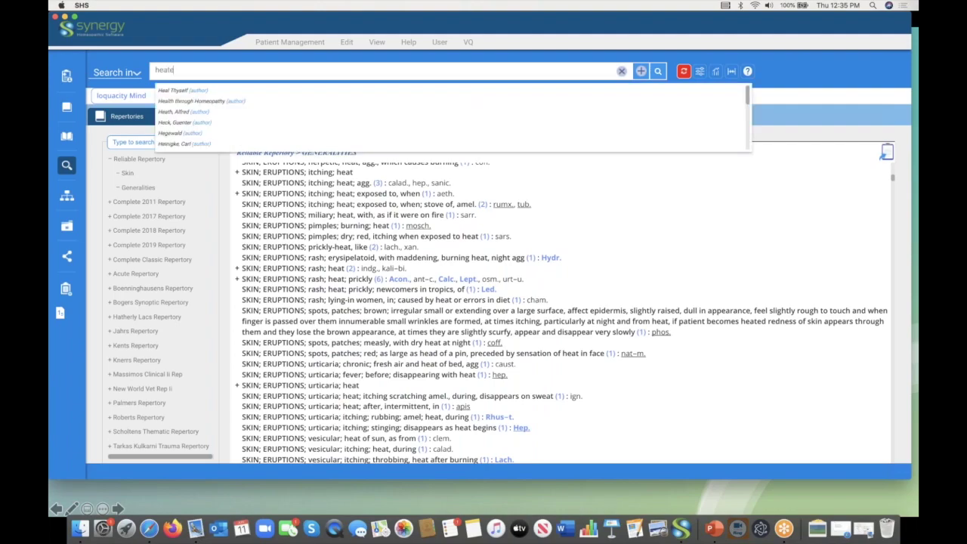
pyautogui.write('d becoming')
pyautogui.click(683, 71)
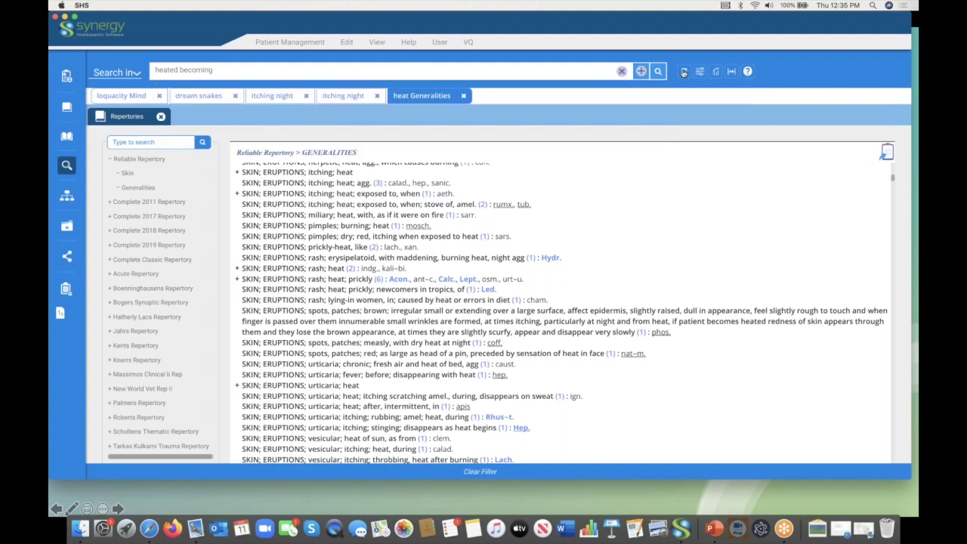
# Step: Filter the repertory search to the generalities section and run "heated becoming" in a new search tab
pyautogui.click(699, 71)
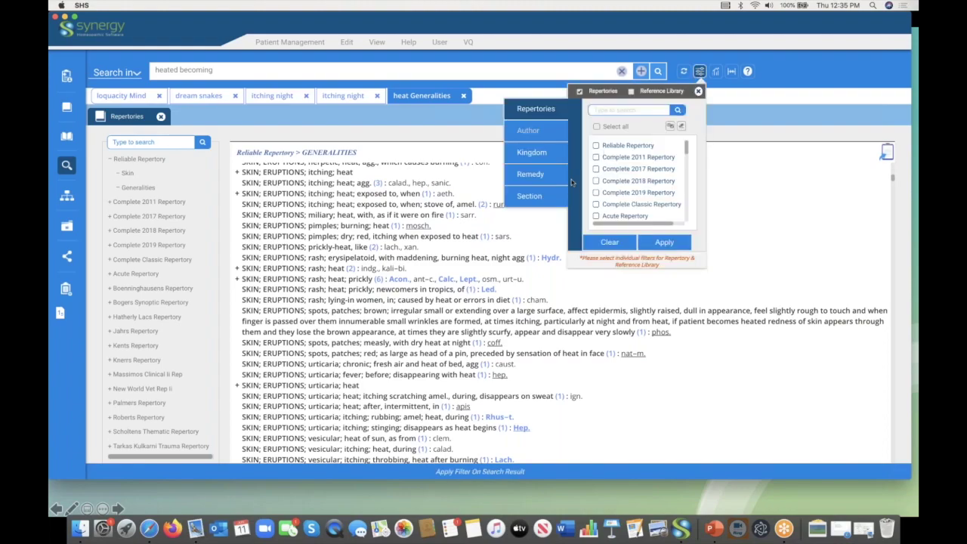
pyautogui.click(540, 198)
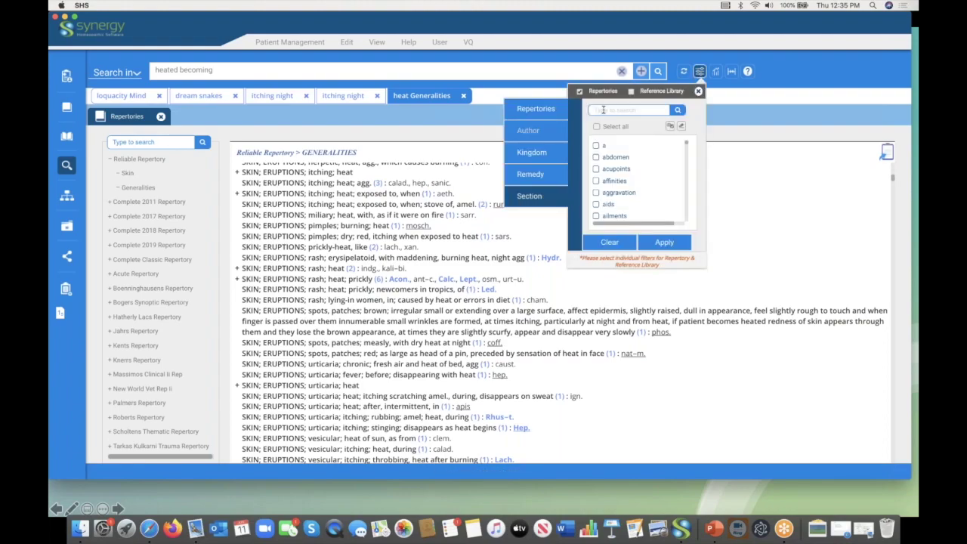
pyautogui.click(603, 110)
pyautogui.write('gene')
pyautogui.click(683, 114)
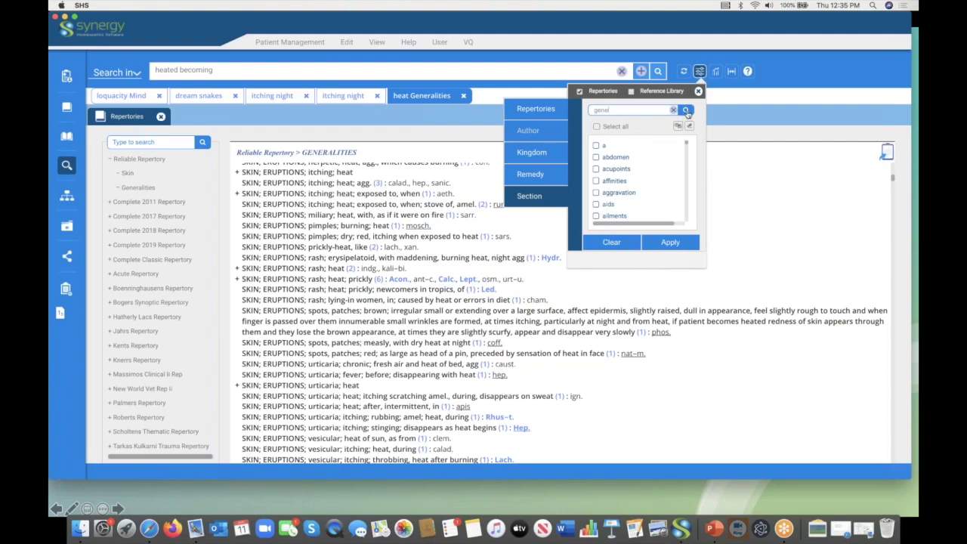
pyautogui.click(596, 169)
pyautogui.click(668, 242)
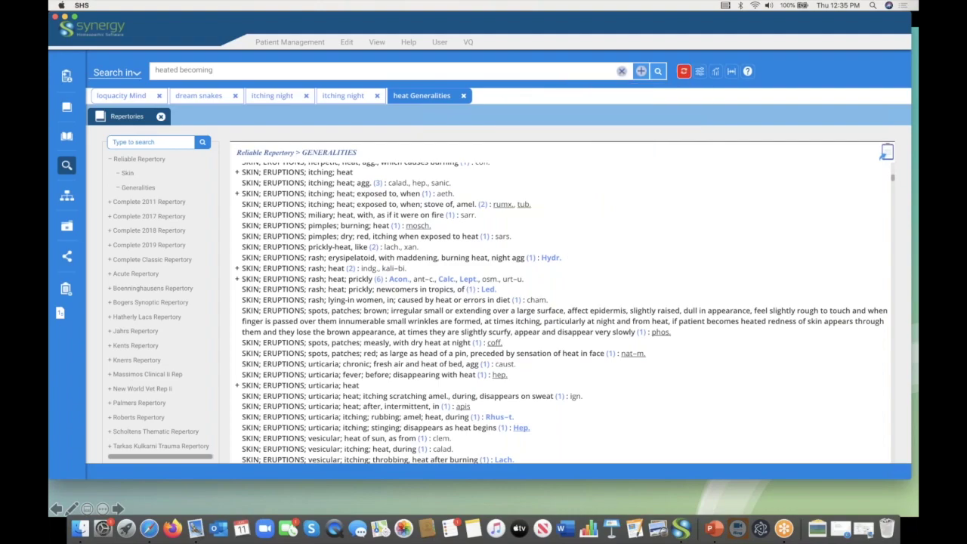
pyautogui.click(641, 72)
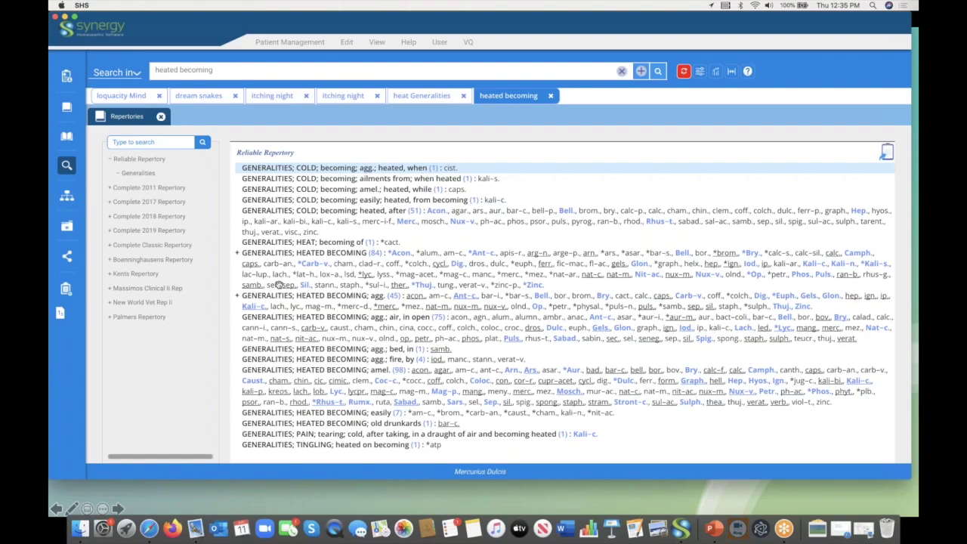
# Step: Open the rubric "GENERALITIES; HEATED BECOMING; agg." in the Reliable Repertory and add it to Clipboard 1
pyautogui.click(316, 264)
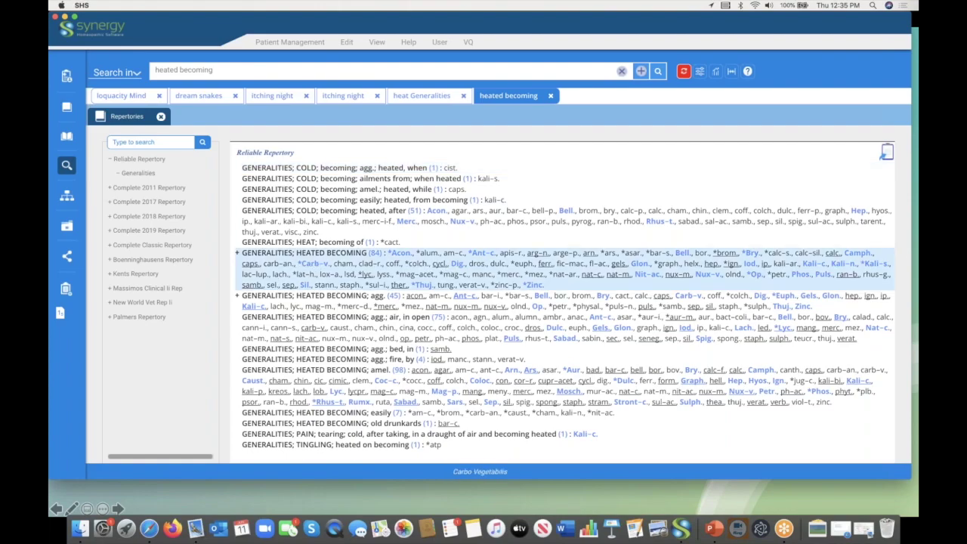
pyautogui.click(314, 297)
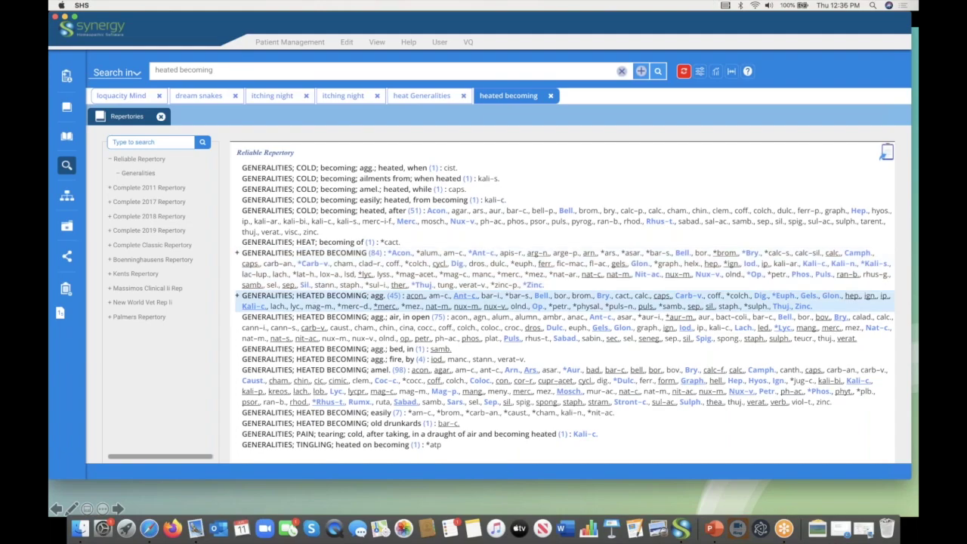
pyautogui.doubleClick(314, 296)
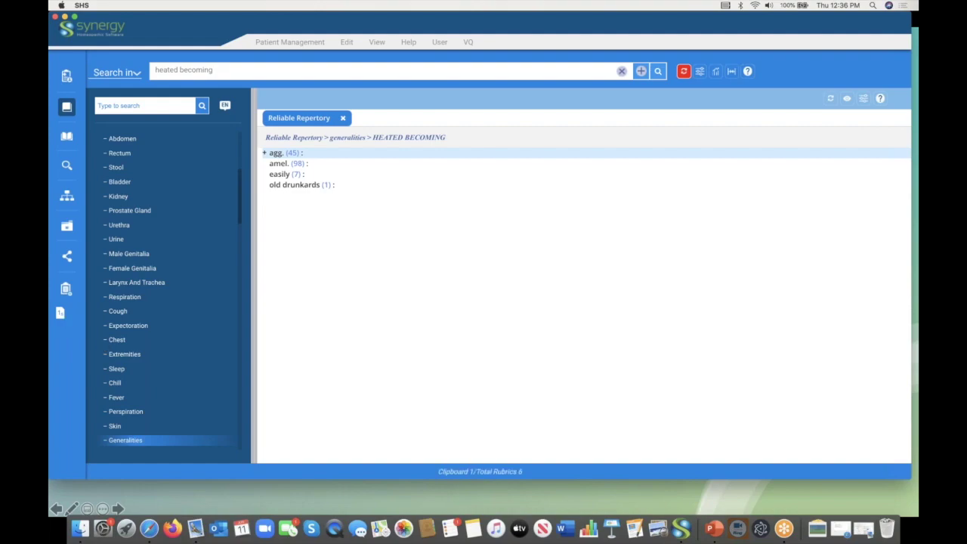
# Step: Open the analysis of Clipboard 1 and widen its list of rubrics
pyautogui.click(66, 288)
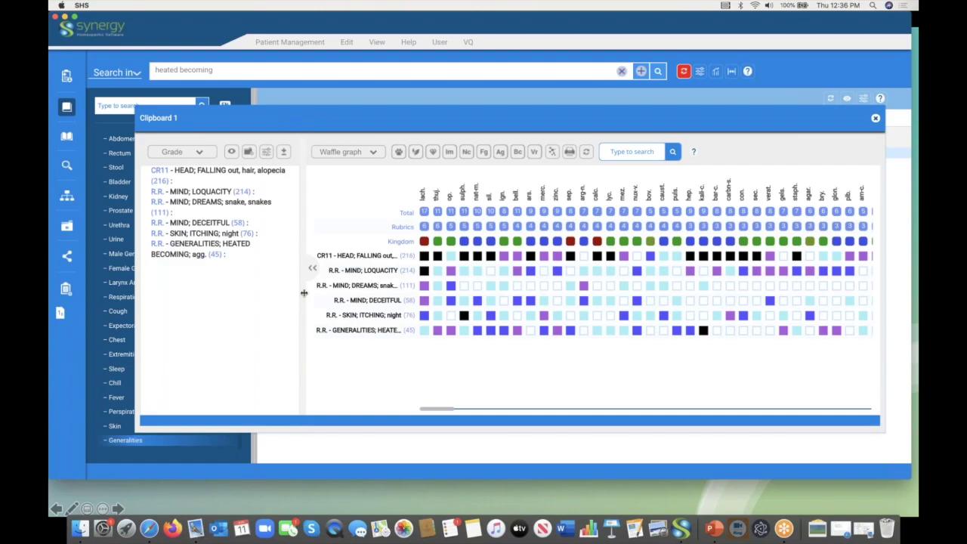
pyautogui.moveTo(306, 294); pyautogui.dragTo(340, 296)
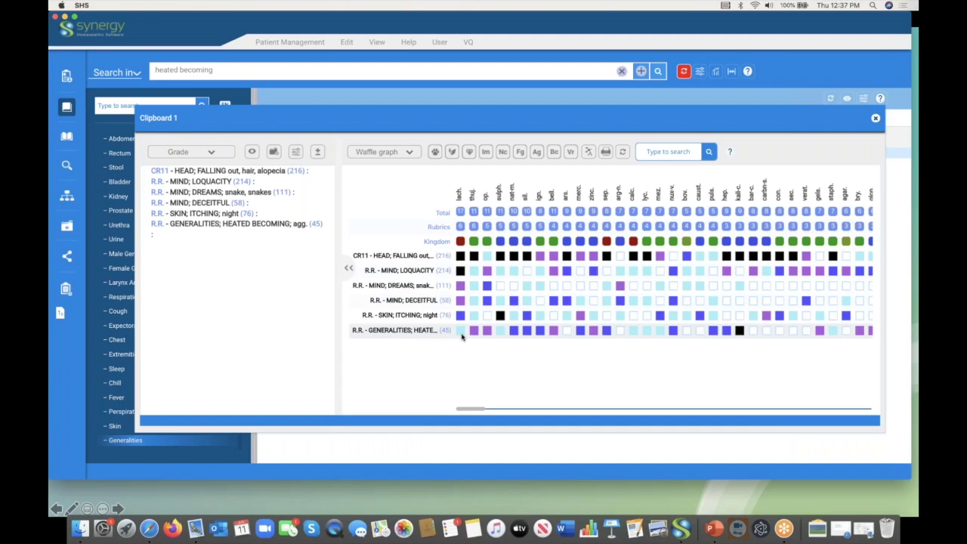
# Step: Limit the waffle graph to Animalia (Animals) remedies and clear that filter again
pyautogui.click(435, 153)
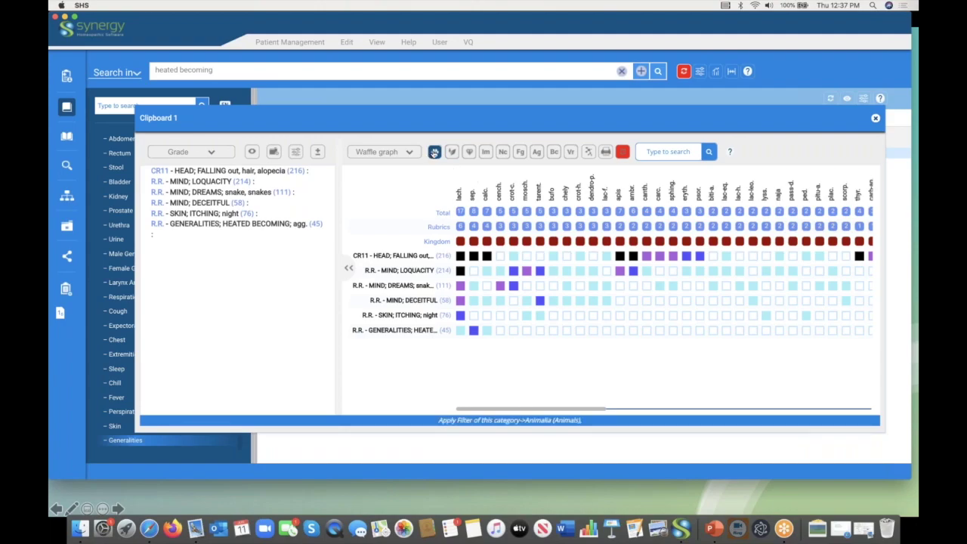
pyautogui.click(622, 151)
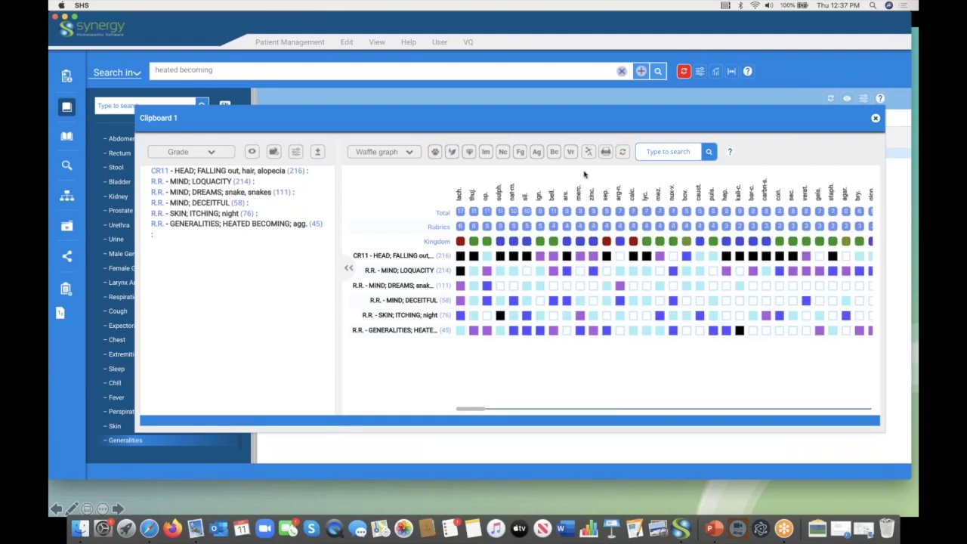
# Step: View the families of the remedy lach. and limit the waffle graph to Serpentes (Snakes) under Animals Overview
pyautogui.rightClick(459, 195)
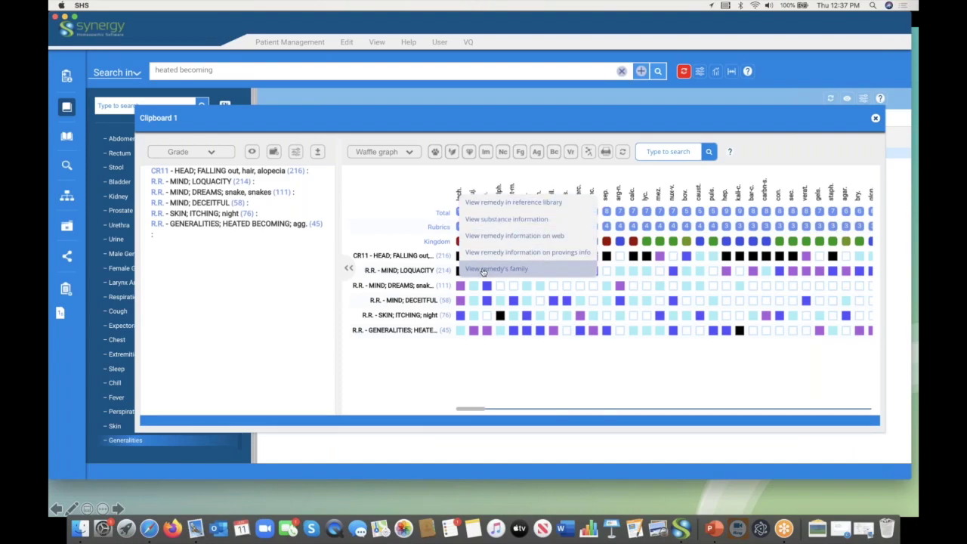
pyautogui.click(483, 271)
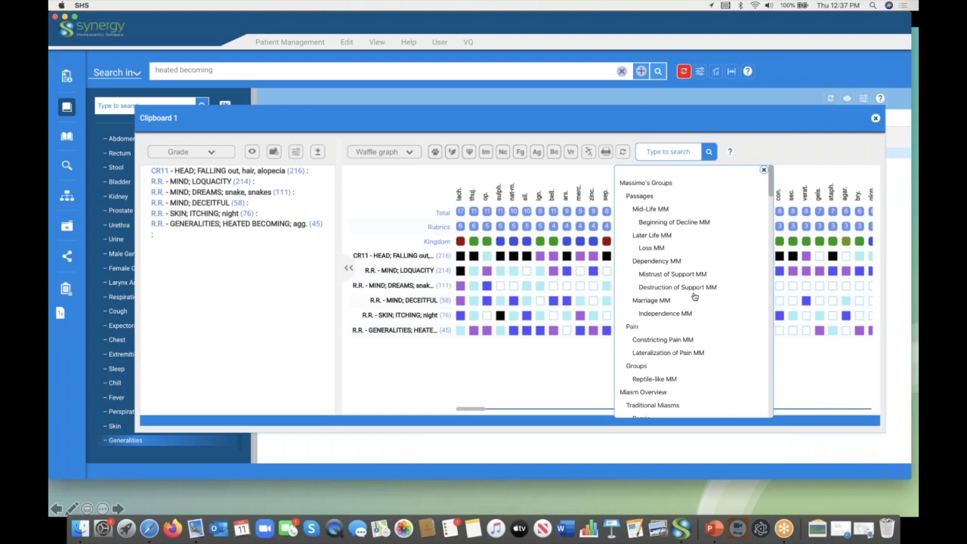
pyautogui.scroll(-3, 694, 296)
pyautogui.scroll(3, 694, 296)
pyautogui.scroll(-6, 702, 323)
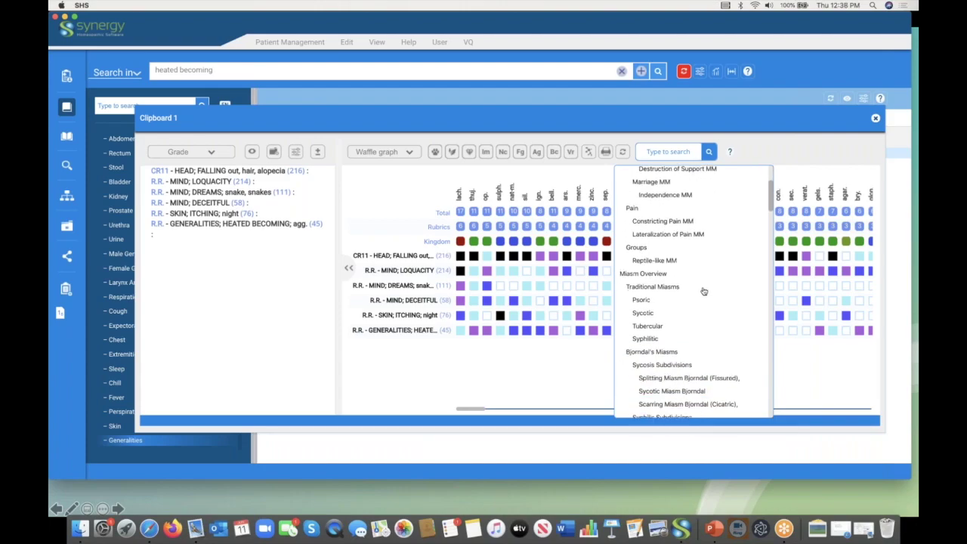
pyautogui.scroll(-4, 672, 224)
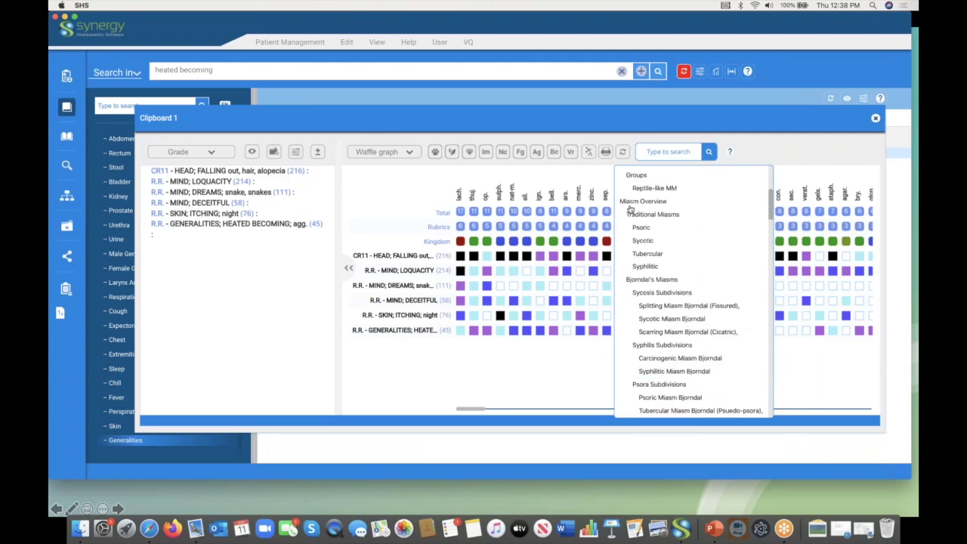
pyautogui.scroll(-4, 675, 260)
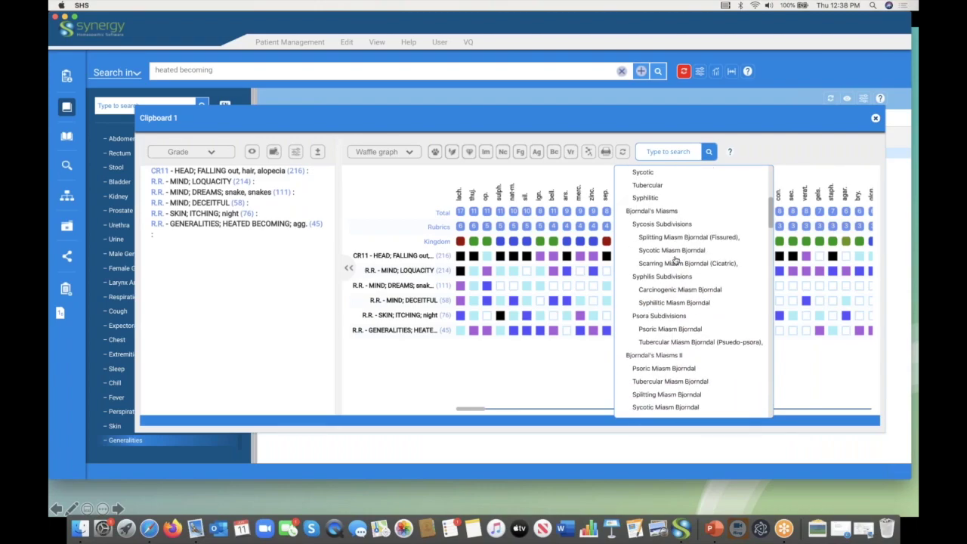
pyautogui.scroll(-8, 673, 253)
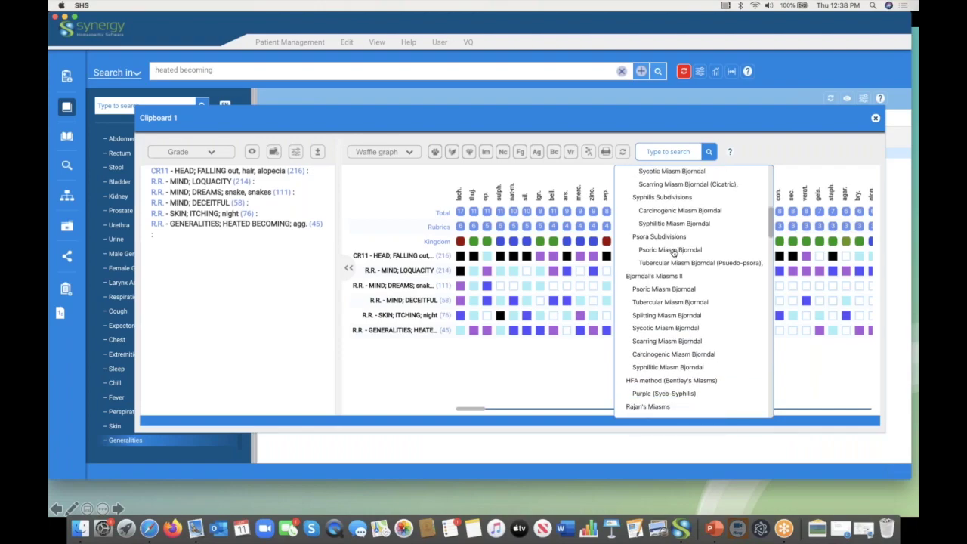
pyautogui.scroll(-6, 673, 252)
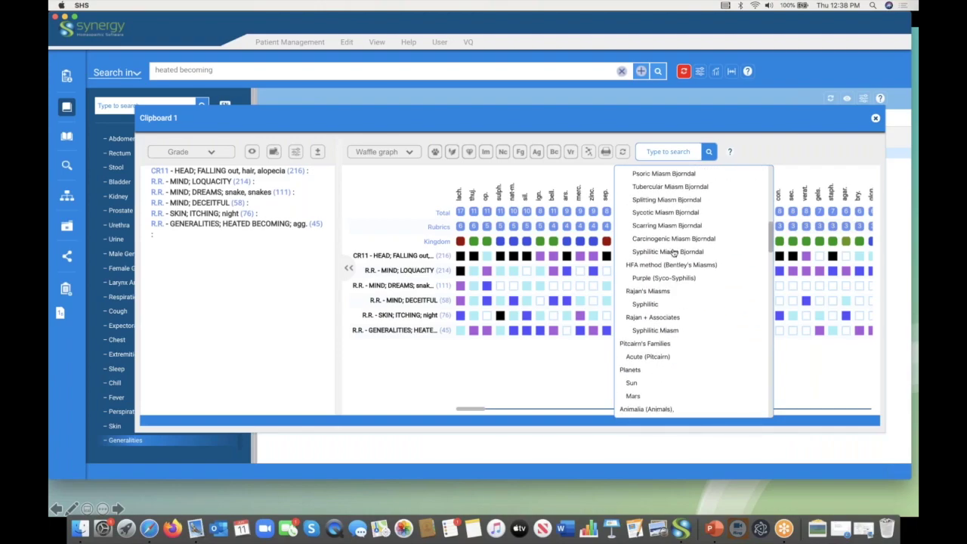
pyautogui.scroll(-1, 672, 253)
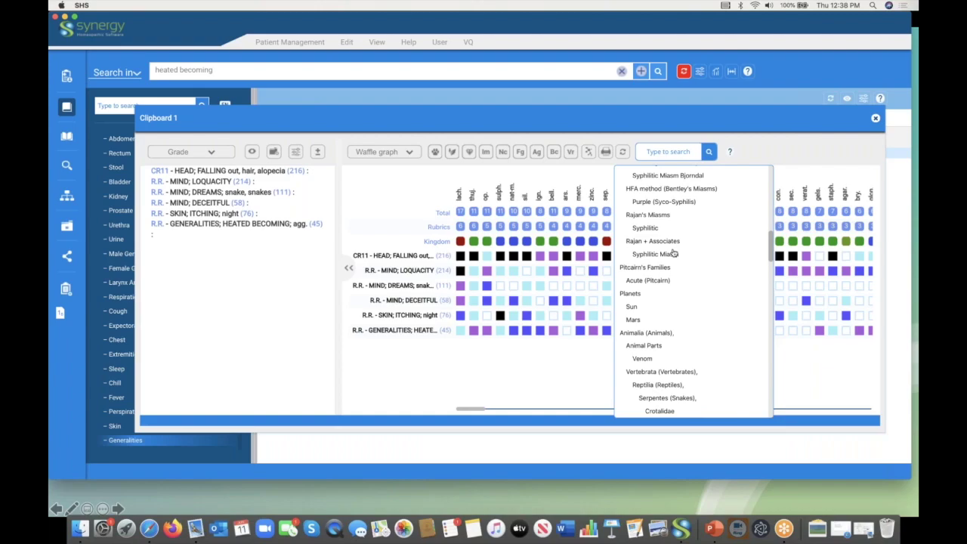
pyautogui.scroll(-2, 672, 253)
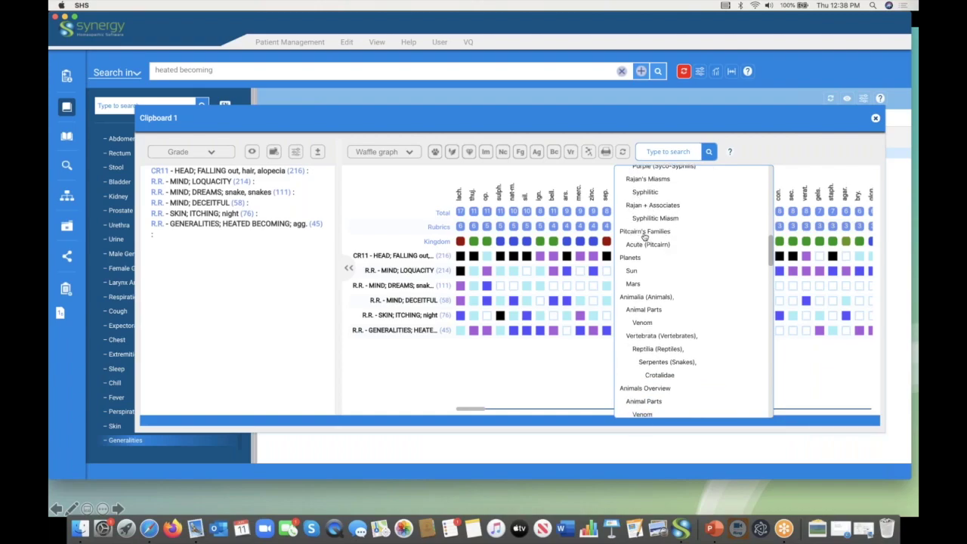
pyautogui.scroll(-4, 654, 299)
pyautogui.scroll(-2, 654, 299)
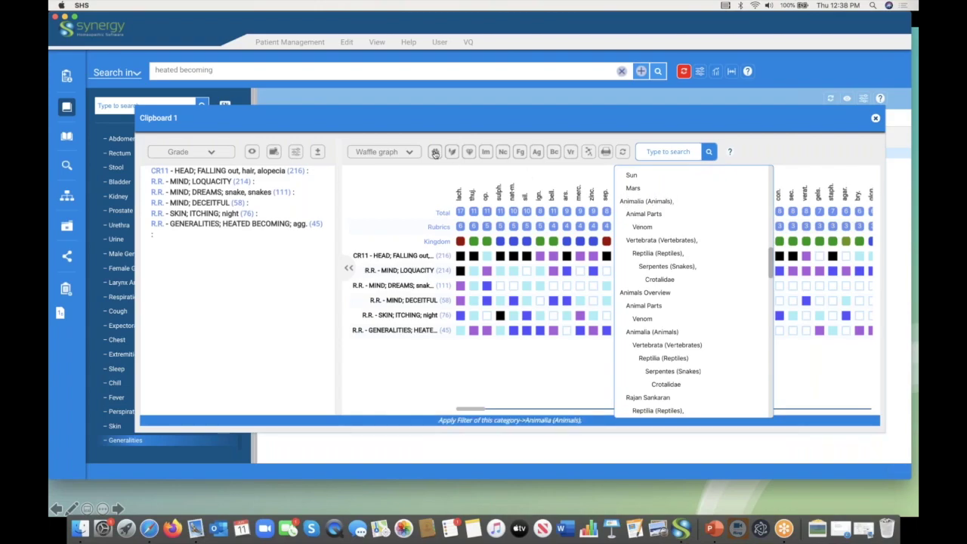
pyautogui.scroll(-5, 692, 339)
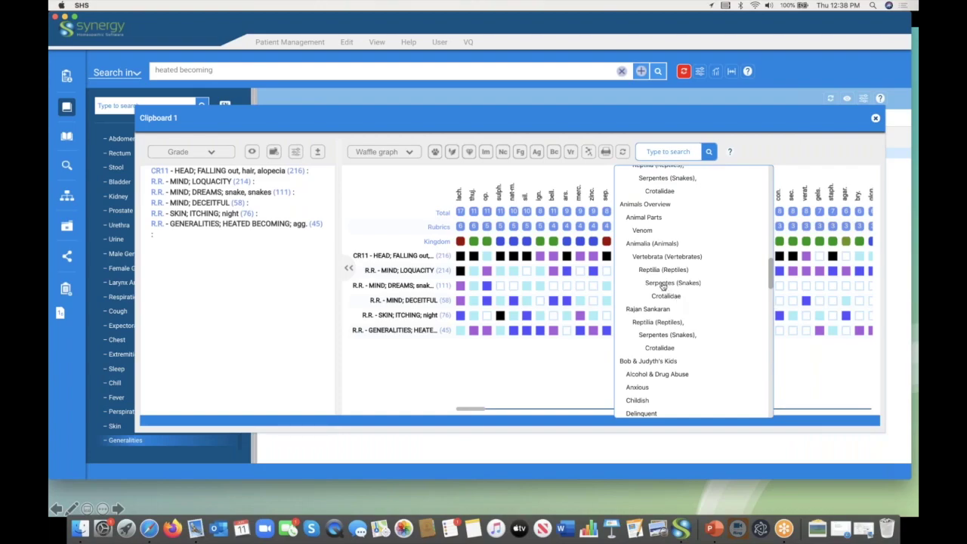
pyautogui.click(663, 283)
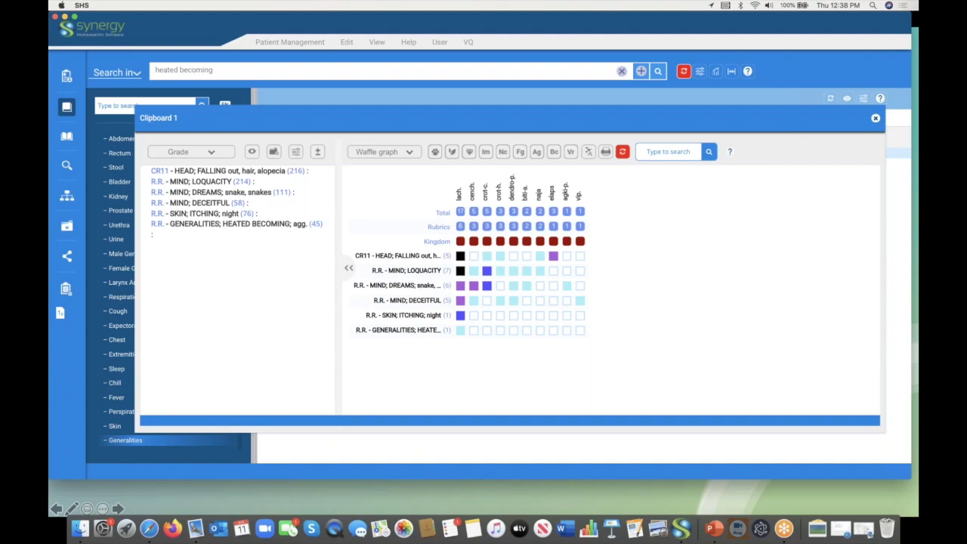
# Step: Open the remedy lach. in the reference library and compare the listings by books and by remedies
pyautogui.click(459, 196)
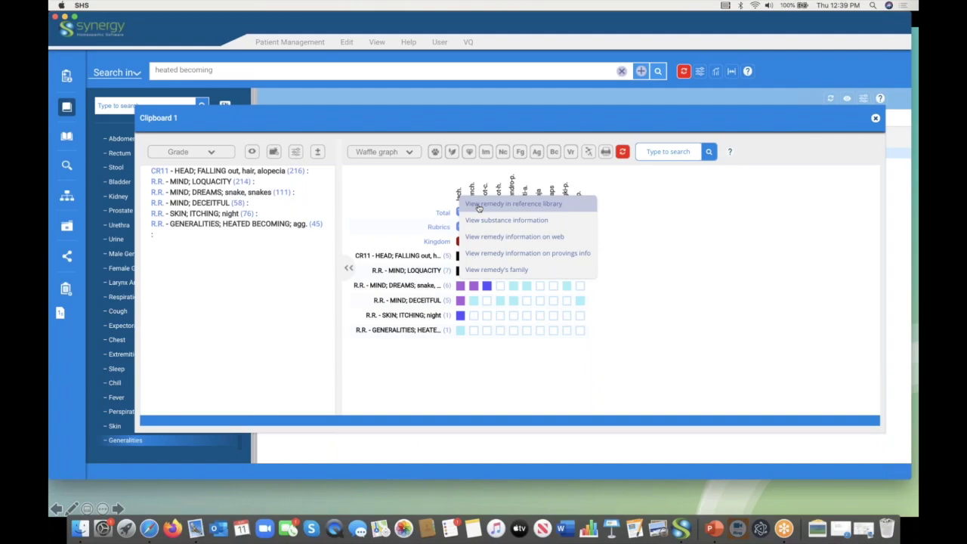
pyautogui.click(478, 205)
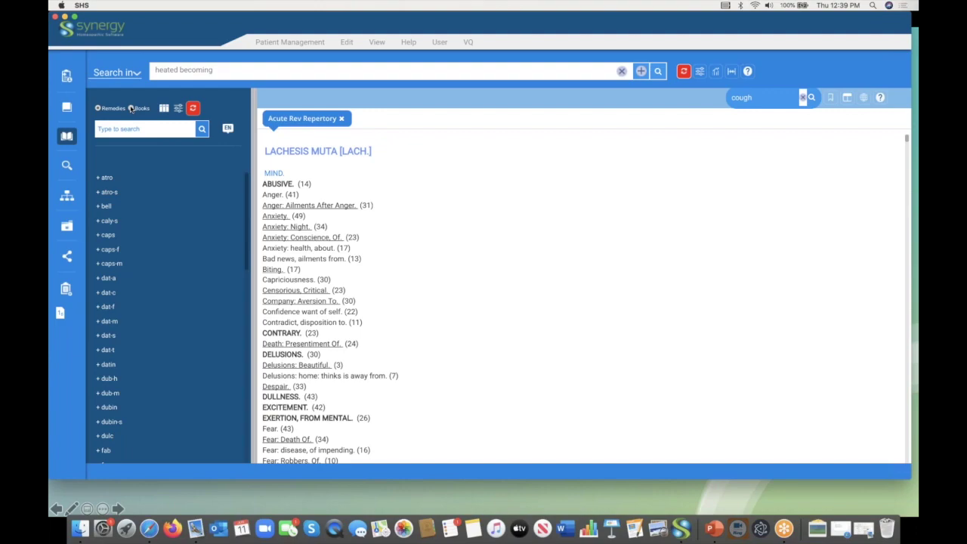
pyautogui.click(97, 110)
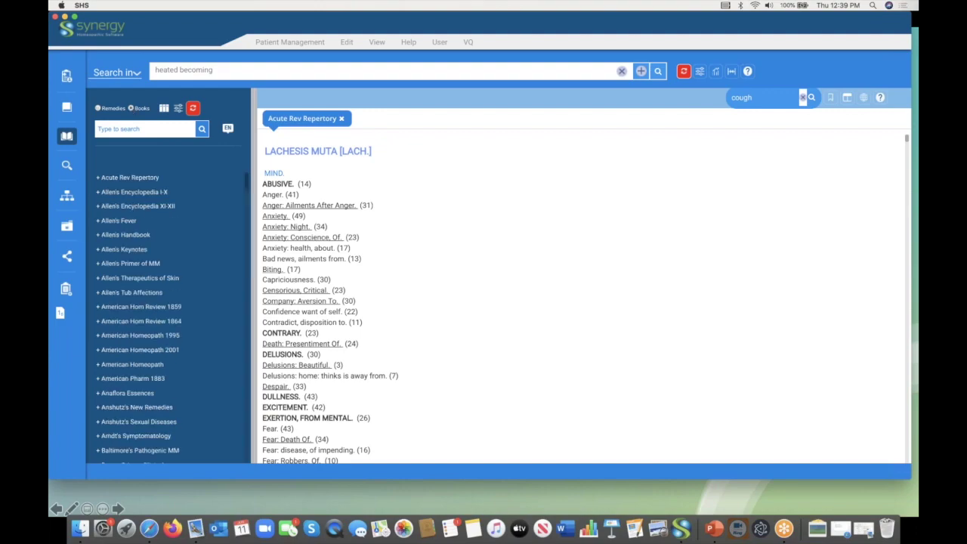
pyautogui.click(98, 110)
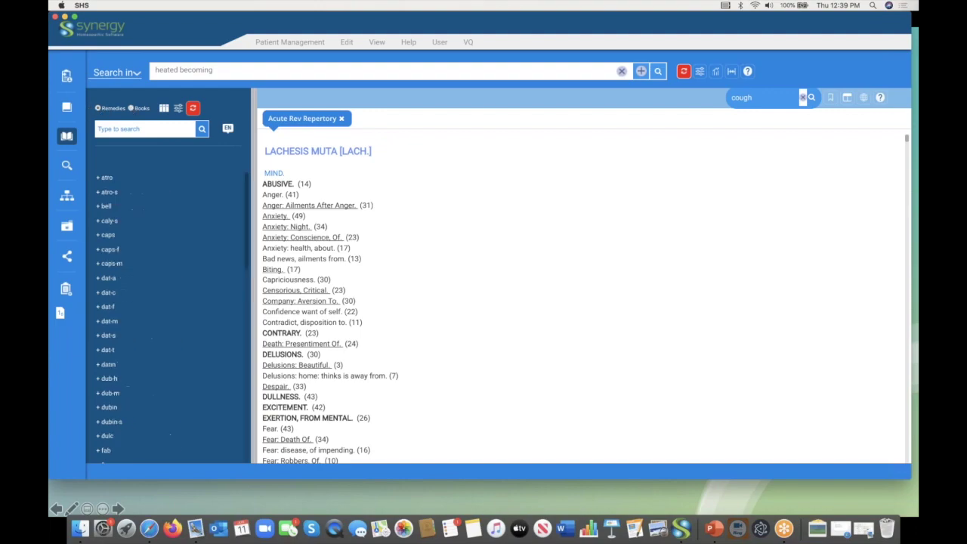
# Step: Clear the reference library's filter and search its remedies list for "lach"
pyautogui.click(129, 129)
pyautogui.write('lach')
pyautogui.click(192, 129)
pyautogui.click(193, 109)
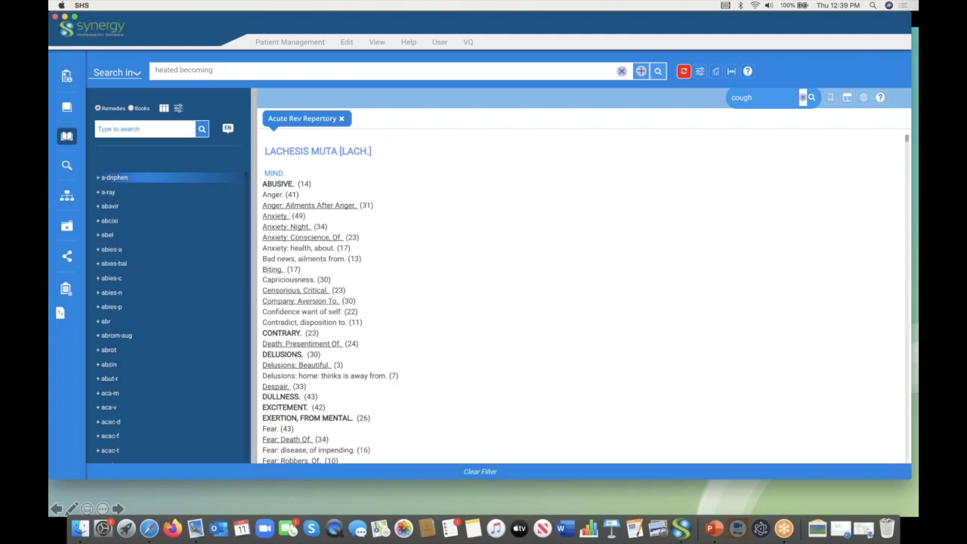
pyautogui.click(121, 129)
pyautogui.write('lach')
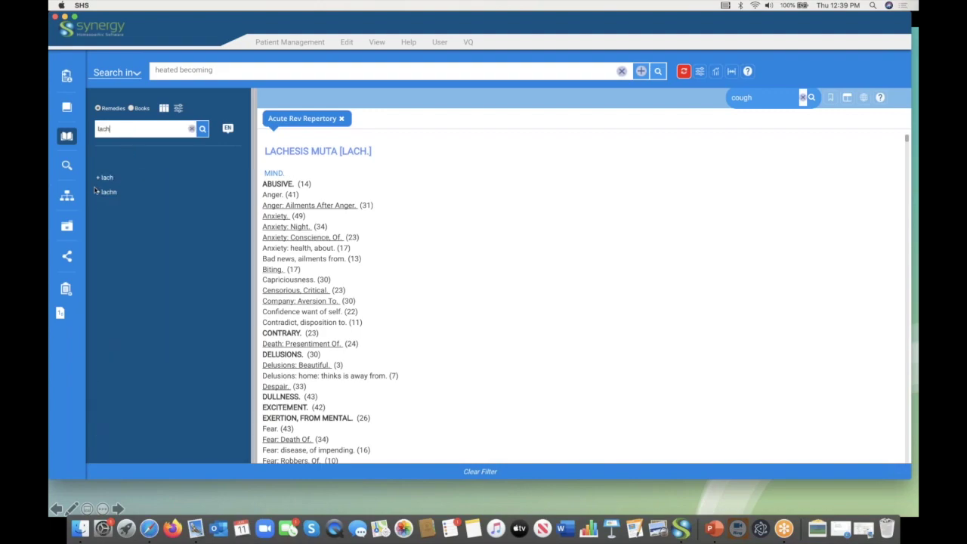
# Step: Expand the remedy lach in the reference library and look through the books that cover it
pyautogui.click(98, 178)
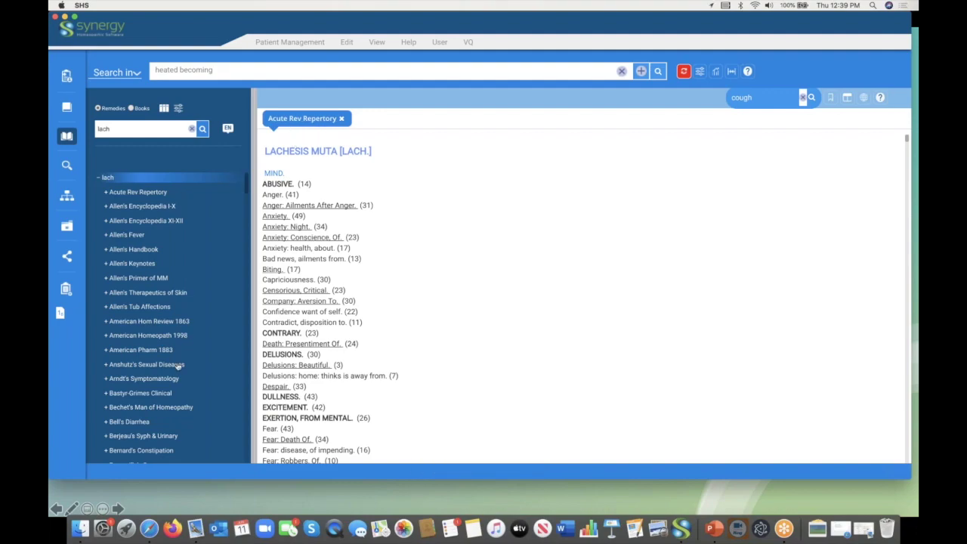
pyautogui.scroll(-5, 179, 365)
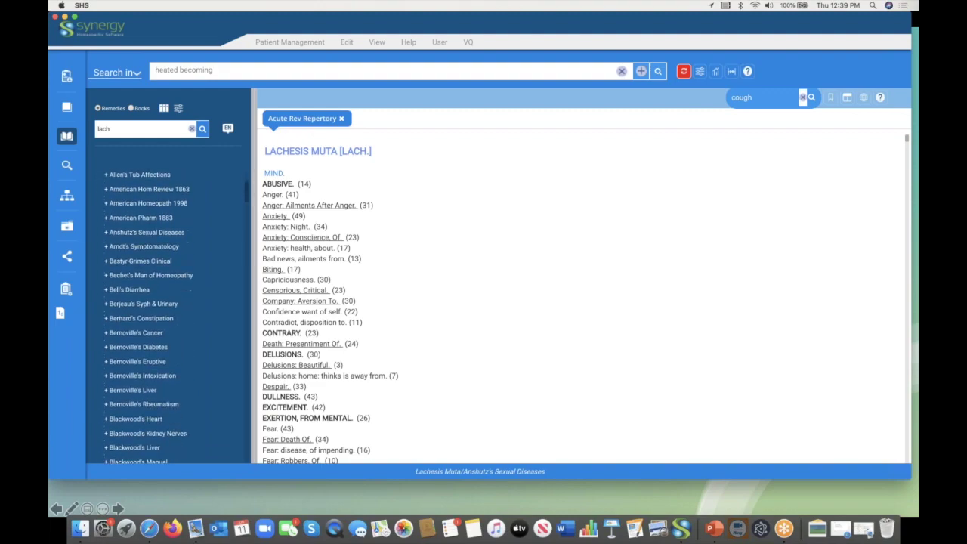
pyautogui.scroll(-8, 178, 366)
pyautogui.scroll(-8, 179, 365)
pyautogui.scroll(-8, 179, 365)
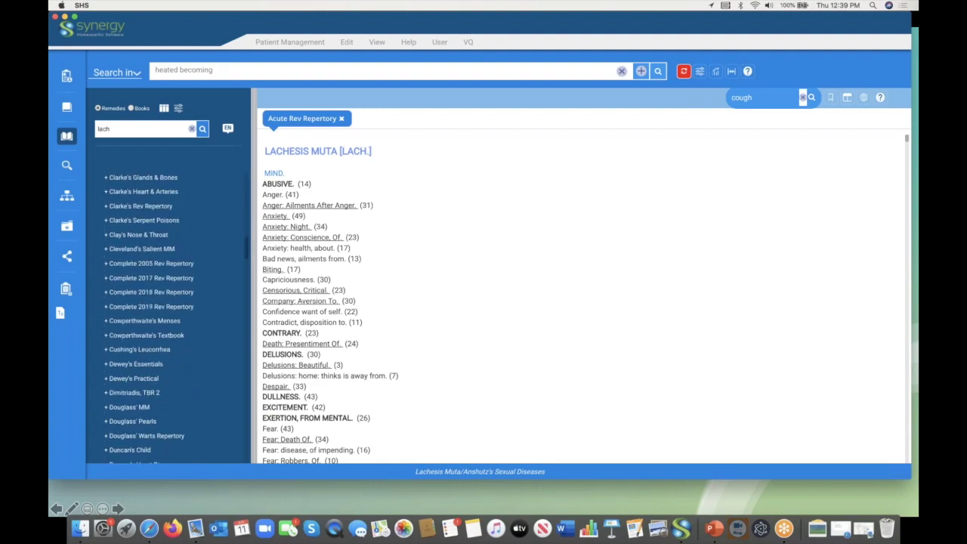
# Step: Open the Lachesis entry of Complete 2019 Rev Repertory and look through its Mind rubrics
pyautogui.scroll(-1, 143, 241)
pyautogui.scroll(-4, 153, 331)
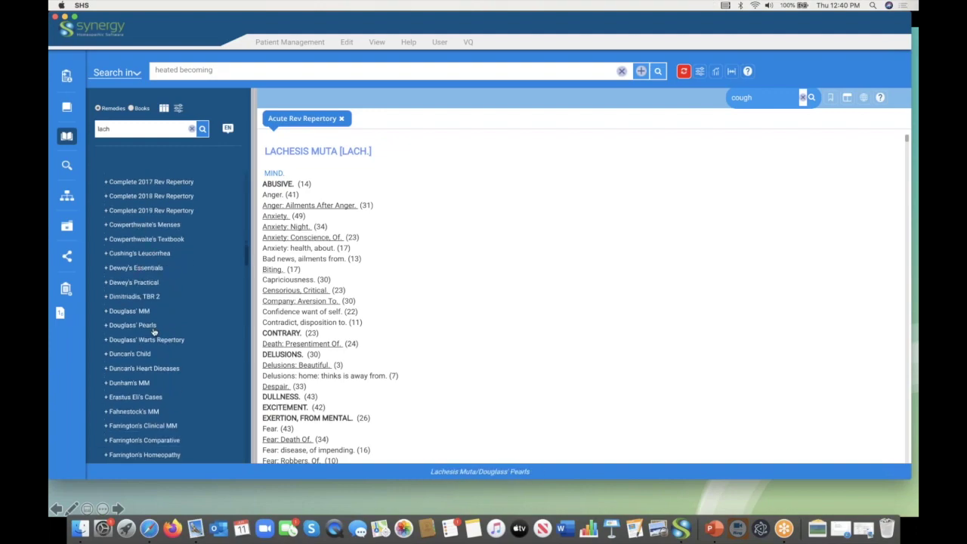
pyautogui.click(170, 212)
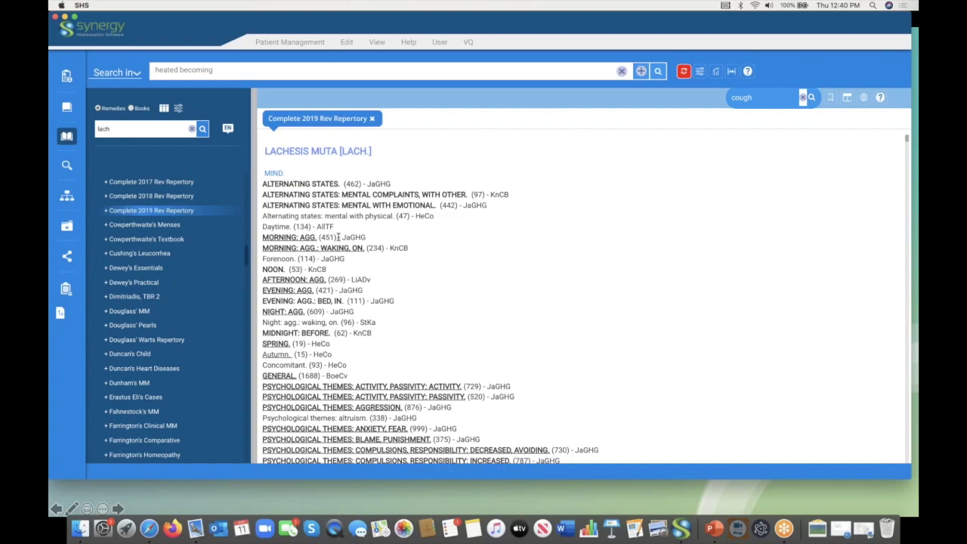
pyautogui.scroll(-3, 582, 302)
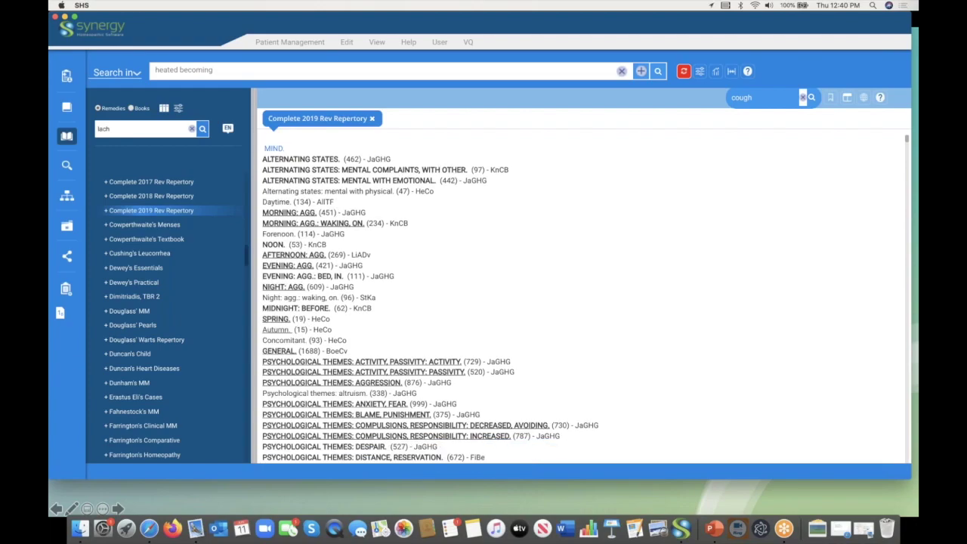
pyautogui.scroll(-3, 480, 299)
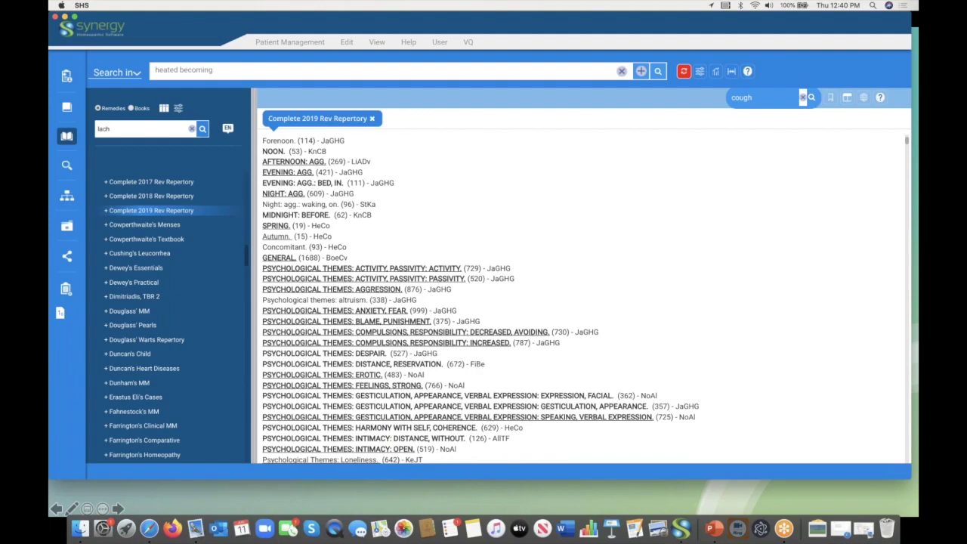
pyautogui.scroll(-4, 481, 299)
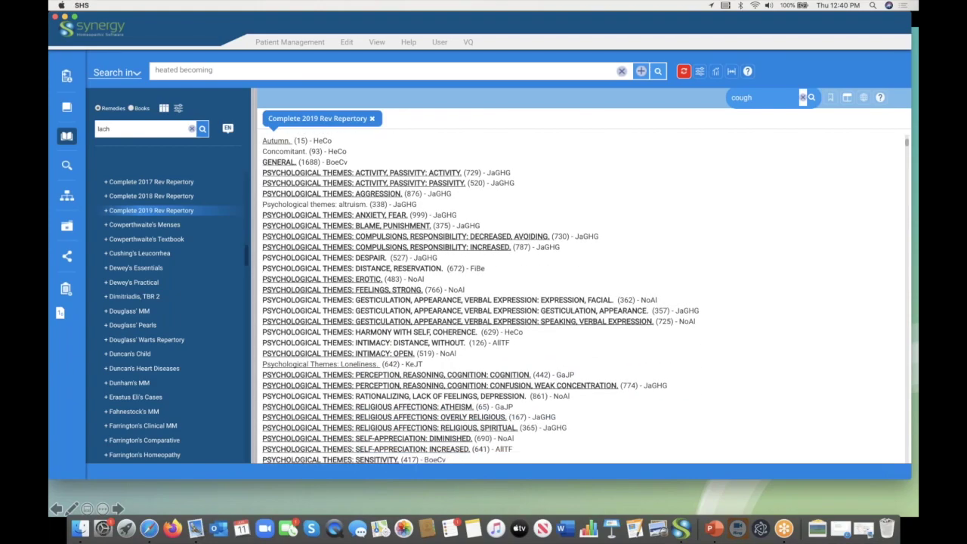
pyautogui.scroll(-1, 481, 299)
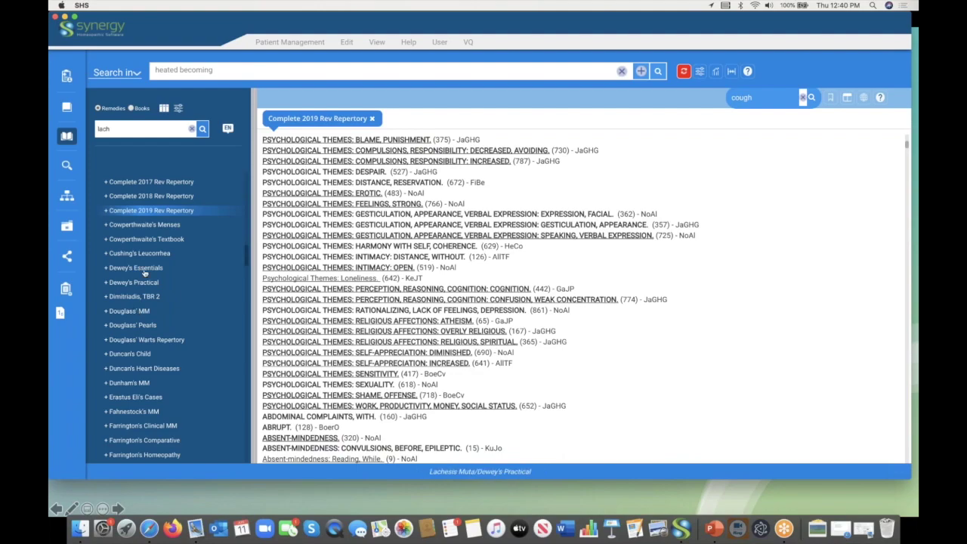
# Step: Open the Lachesis entries of Farrington's Clinical MM and Guernsey's Keynotes in new tabs
pyautogui.rightClick(151, 427)
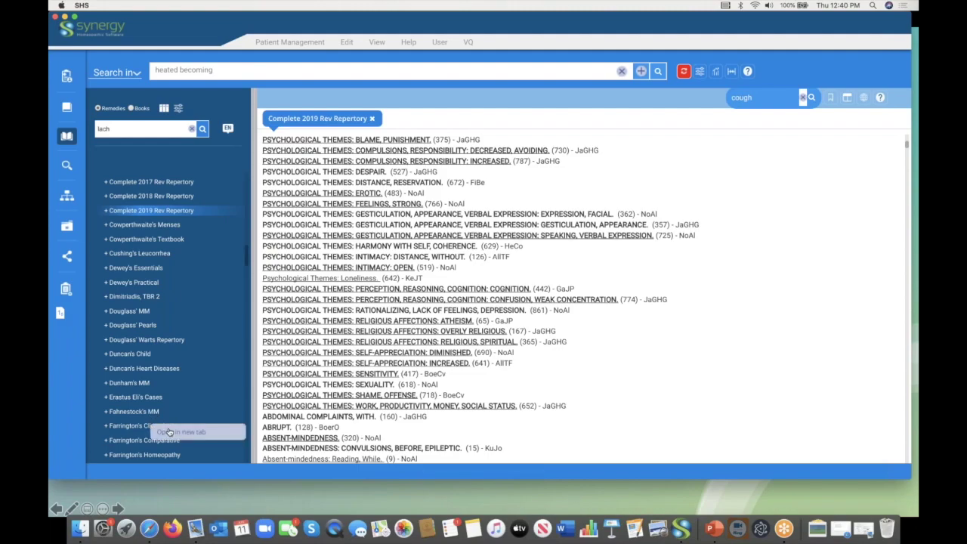
pyautogui.click(169, 431)
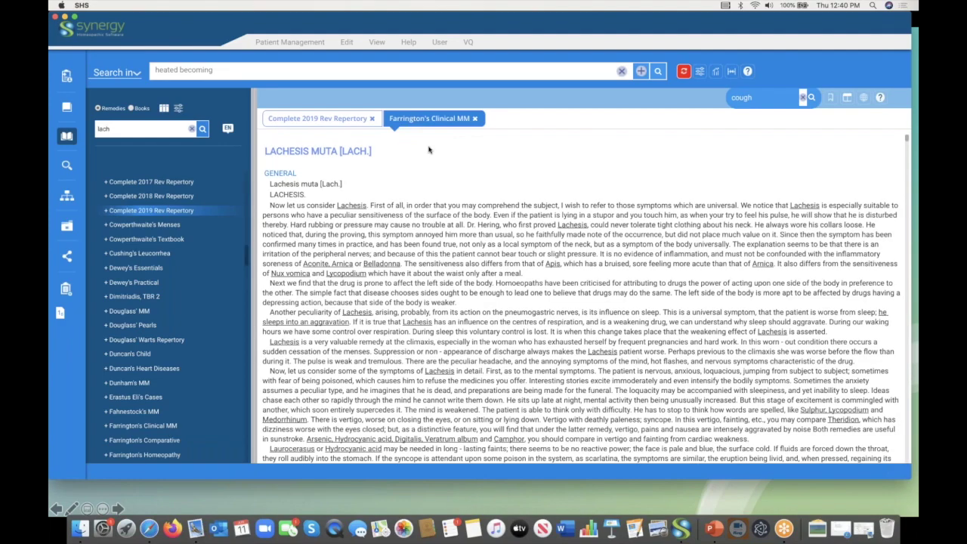
pyautogui.scroll(-5, 175, 425)
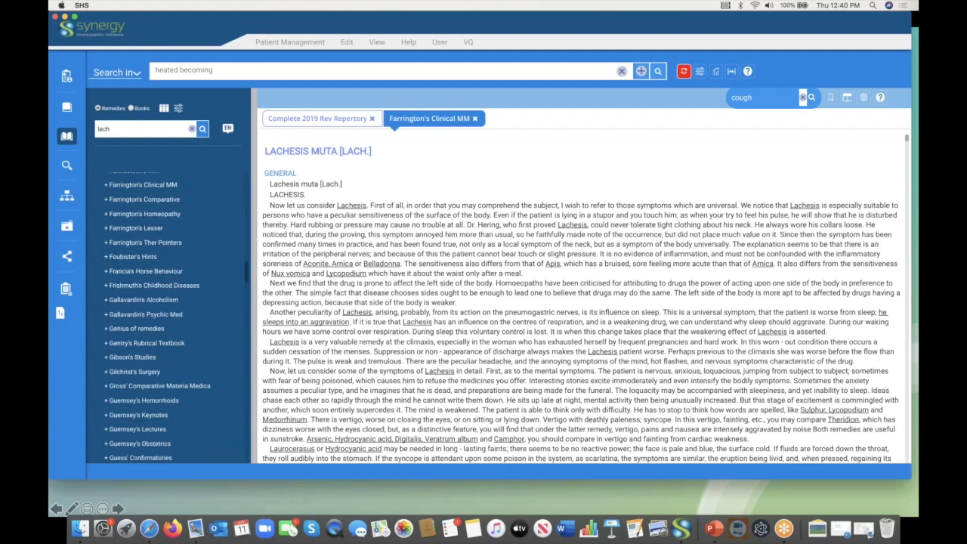
pyautogui.scroll(-1, 159, 365)
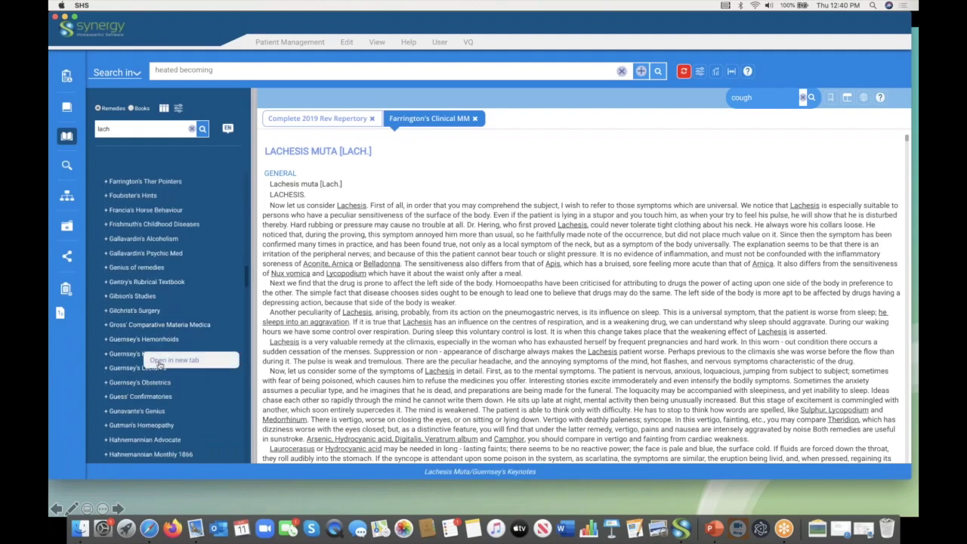
pyautogui.click(158, 361)
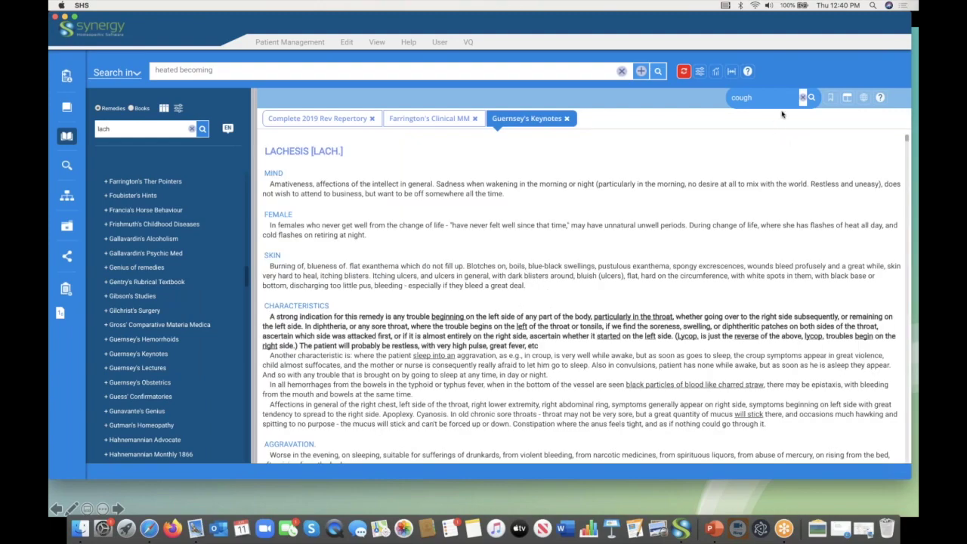
# Step: Clear the text search for "cough" and place Guernsey's Keynotes side by side with Farrington's Clinical MM
pyautogui.click(802, 98)
pyautogui.click(847, 98)
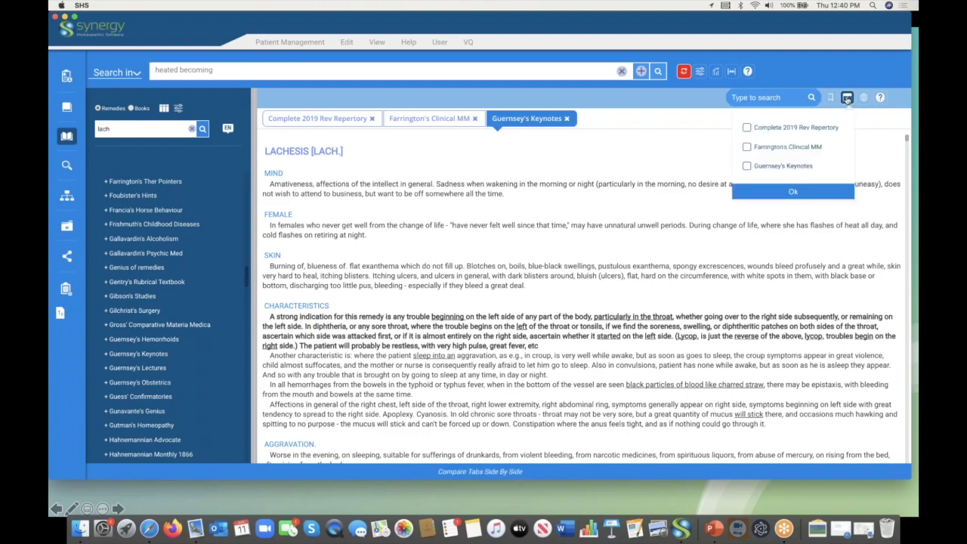
pyautogui.click(747, 166)
pyautogui.click(792, 192)
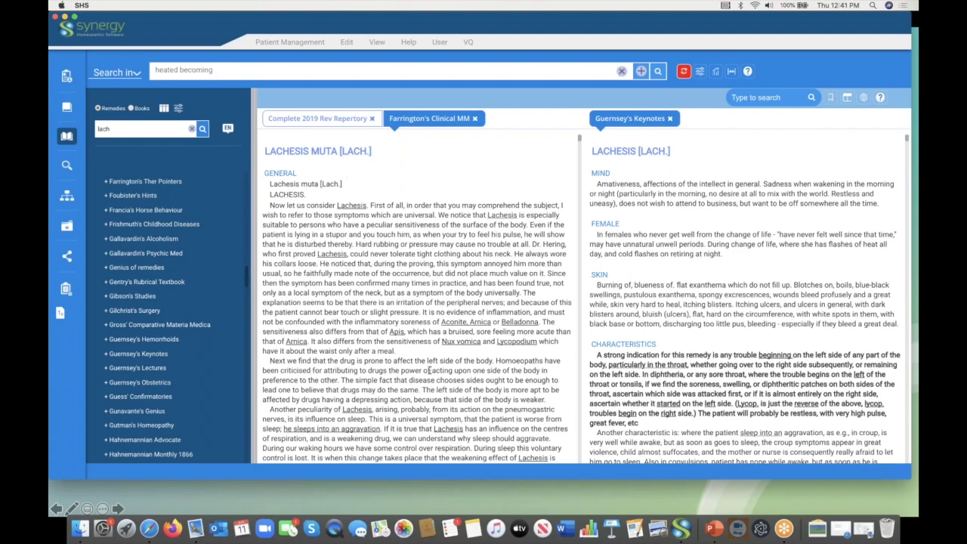
# Step: Compare the Lachesis texts of Farrington's Clinical MM and Guernsey's Keynotes, and close Guernsey's Keynotes
pyautogui.scroll(-1, 429, 370)
pyautogui.scroll(-3, 416, 304)
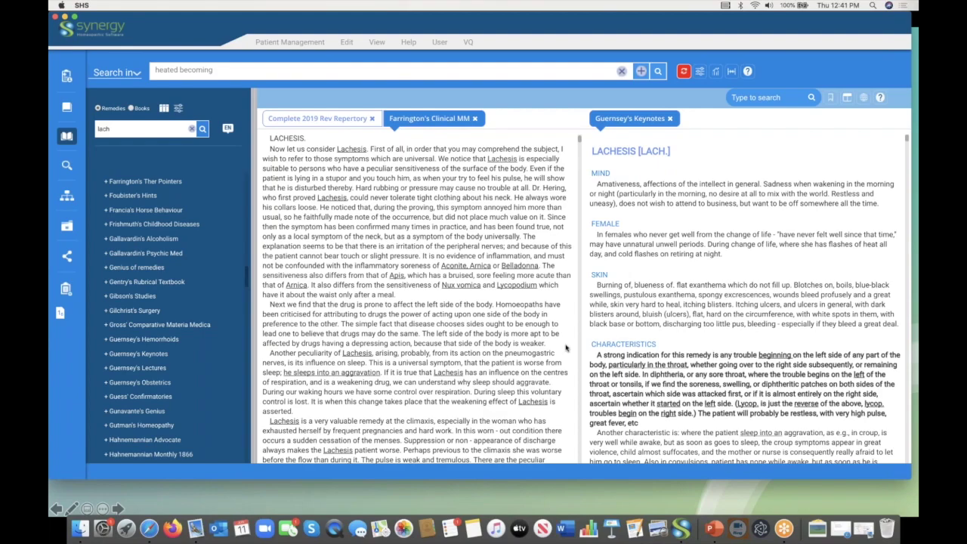
pyautogui.scroll(-5, 744, 302)
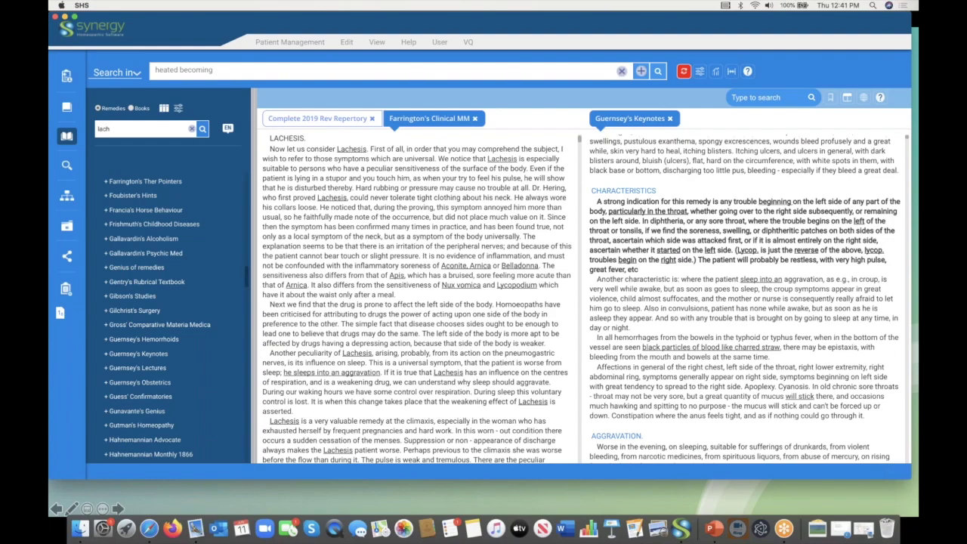
pyautogui.scroll(-3, 489, 411)
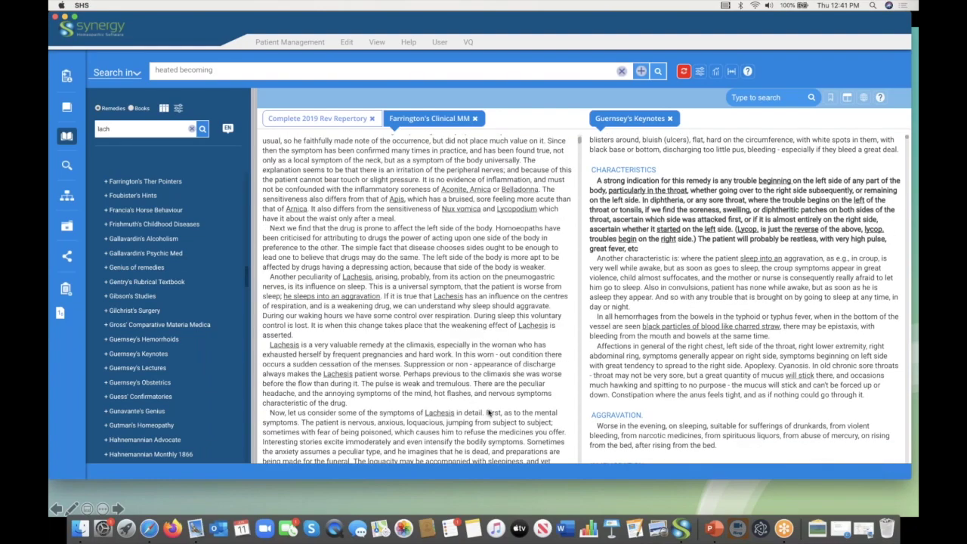
pyautogui.scroll(-2, 489, 413)
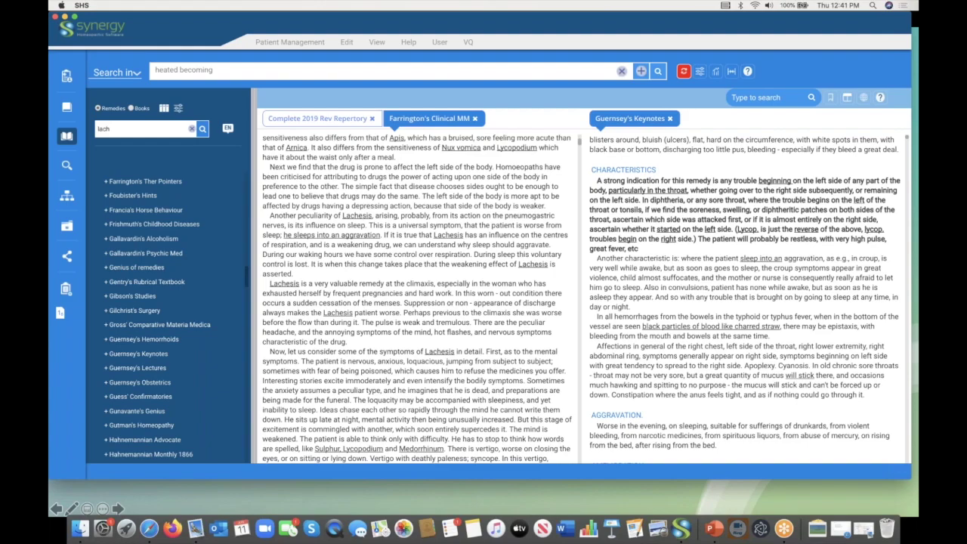
pyautogui.click(670, 119)
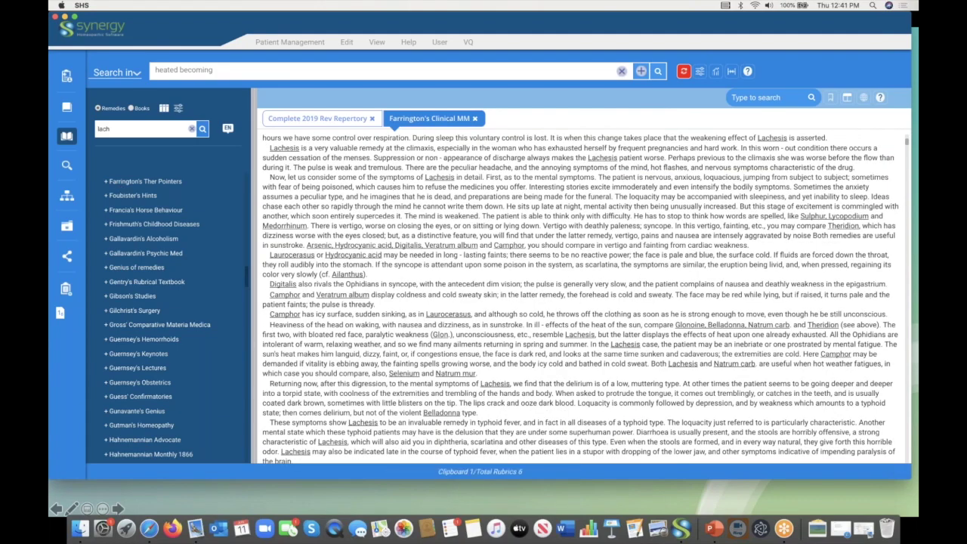
# Step: Open Clipboard 1, view its waffle graph filtered to animal remedies, and clear that filter
pyautogui.click(66, 288)
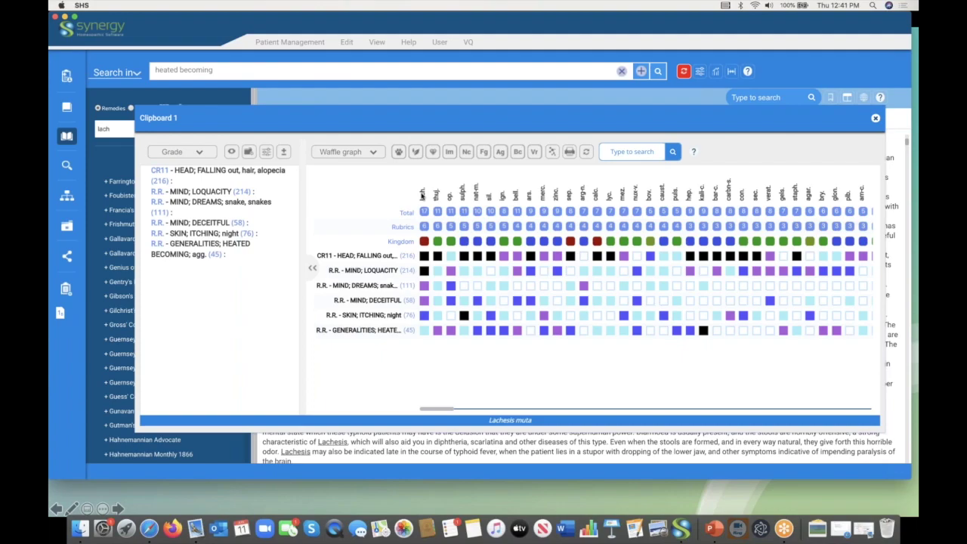
pyautogui.click(399, 152)
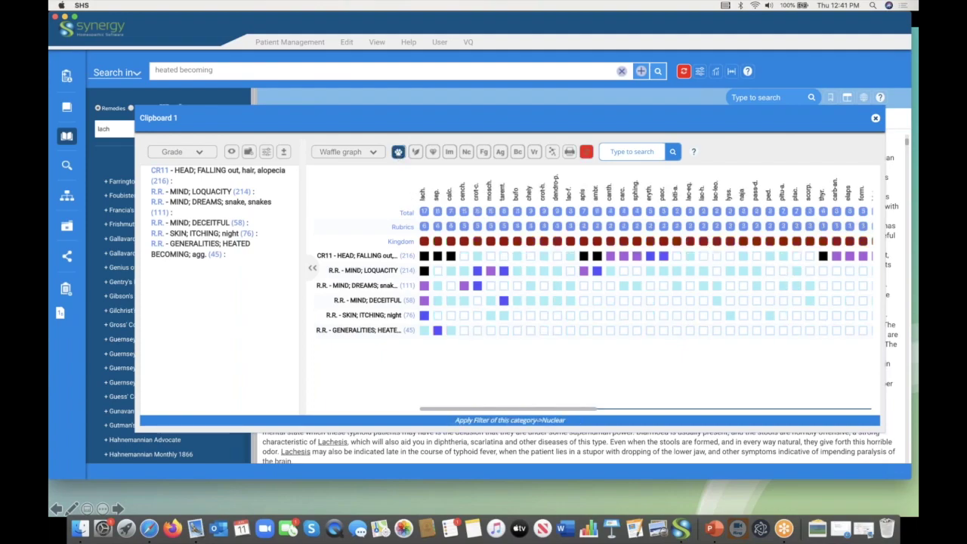
pyautogui.click(585, 154)
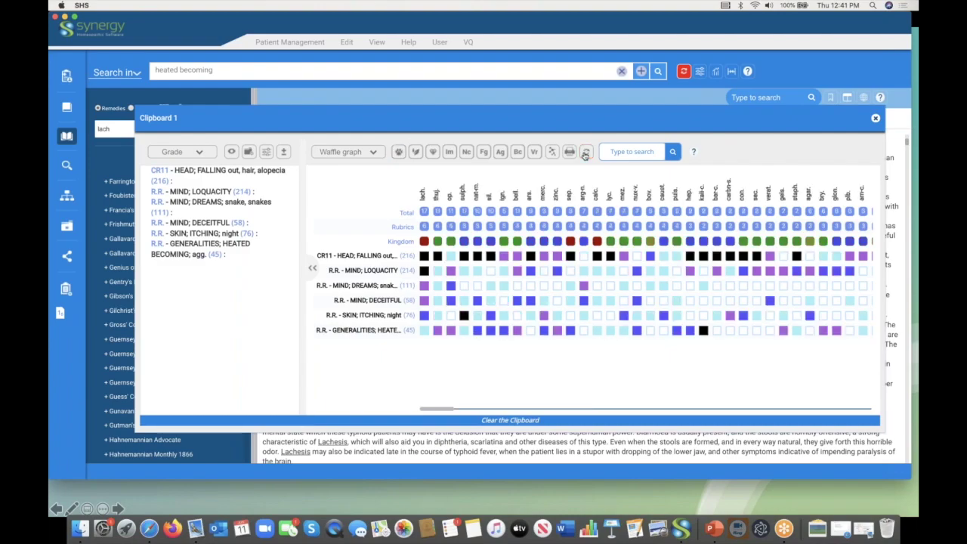
# Step: View the families of lach., limit the waffle graph to Serpentes (Snakes) under Animalia (Animals), and close the clipboard
pyautogui.click(421, 197)
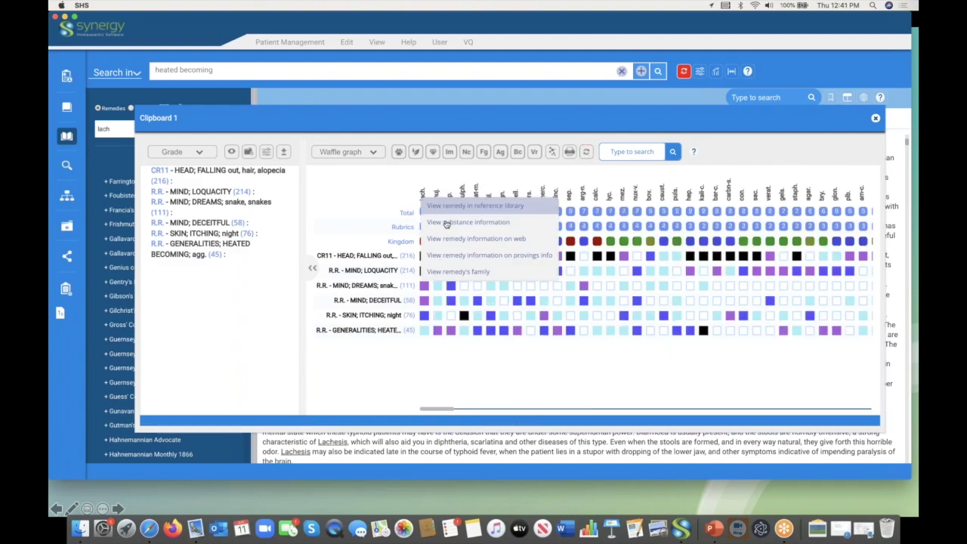
pyautogui.click(455, 272)
pyautogui.scroll(-10, 631, 306)
pyautogui.scroll(-10, 631, 310)
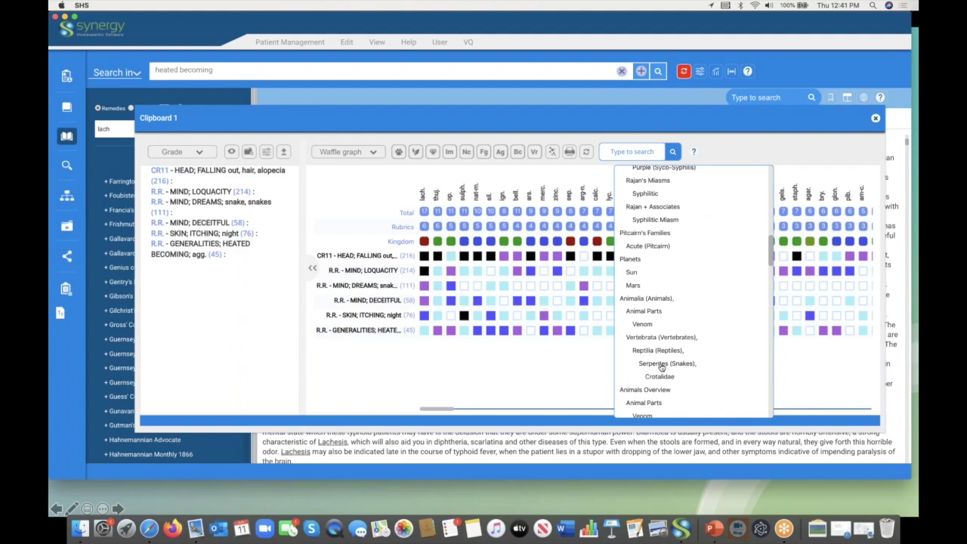
pyautogui.click(661, 366)
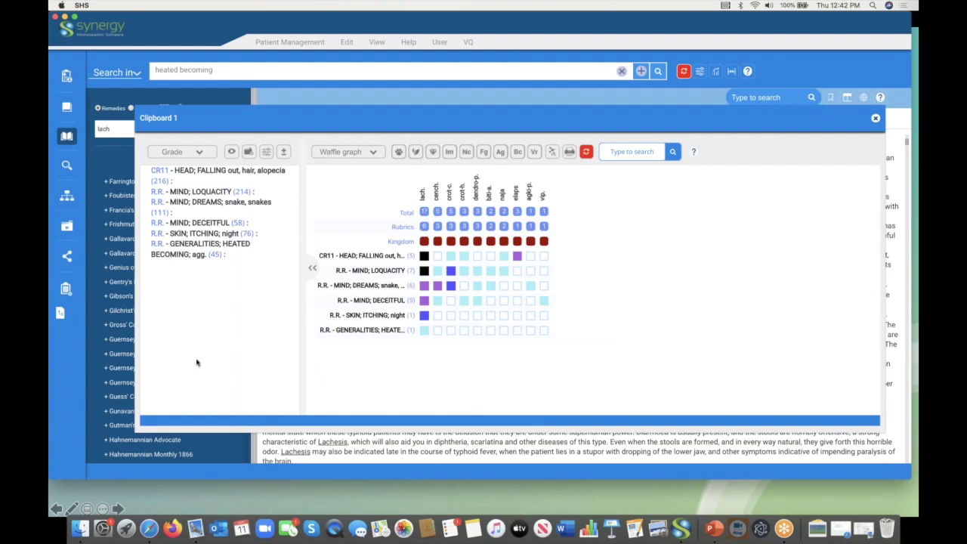
pyautogui.press('Escape')
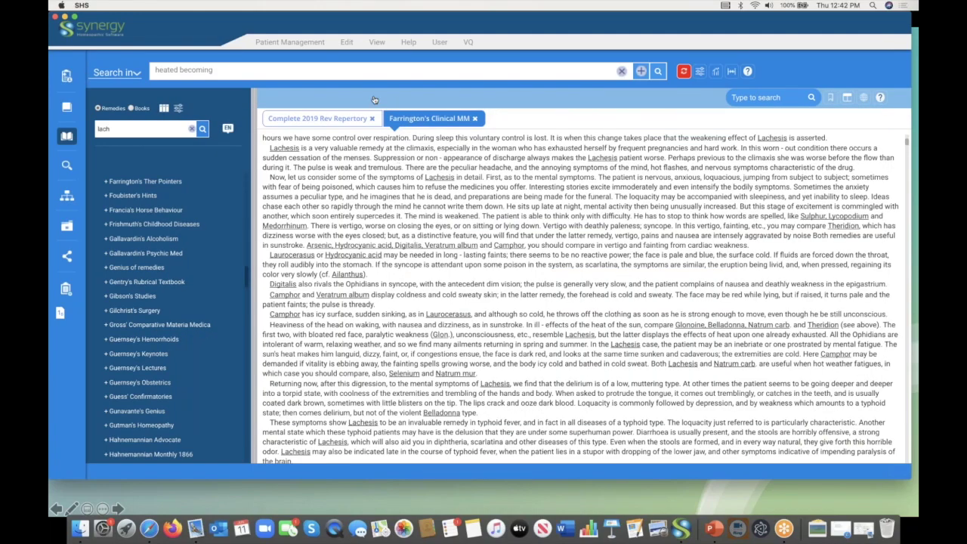
# Step: Close Complete 2019 Rev Repertory and clear the "lach" search from the reference library's remedies list
pyautogui.click(372, 118)
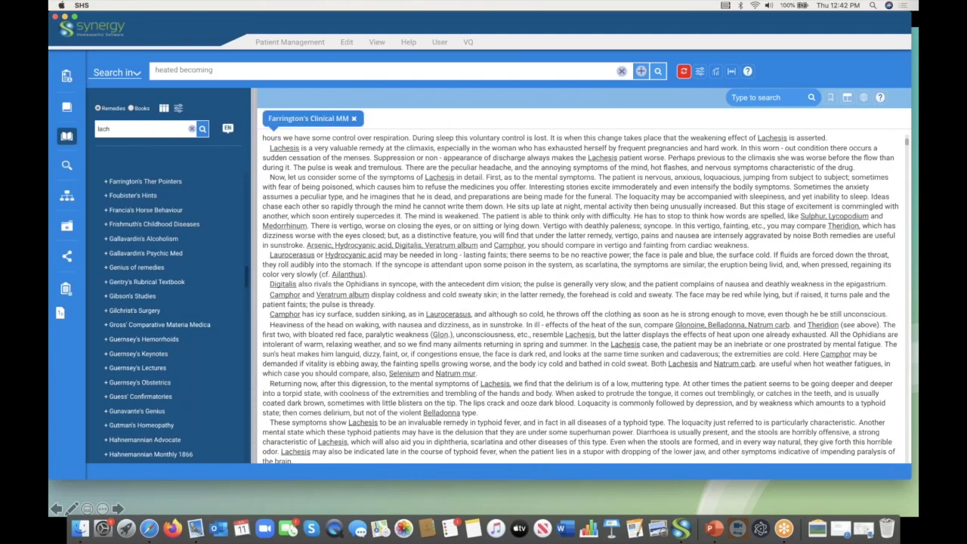
pyautogui.scroll(10, 158, 317)
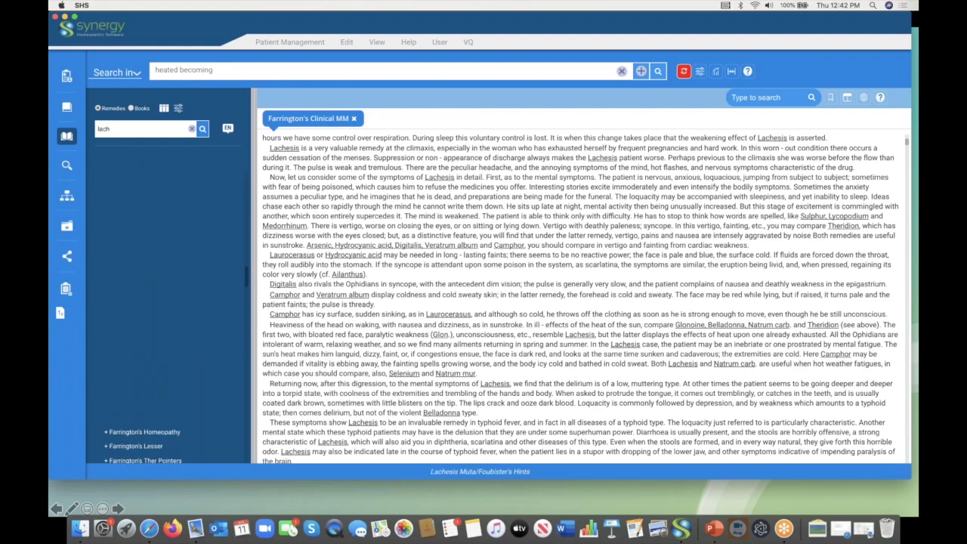
pyautogui.scroll(5, 159, 317)
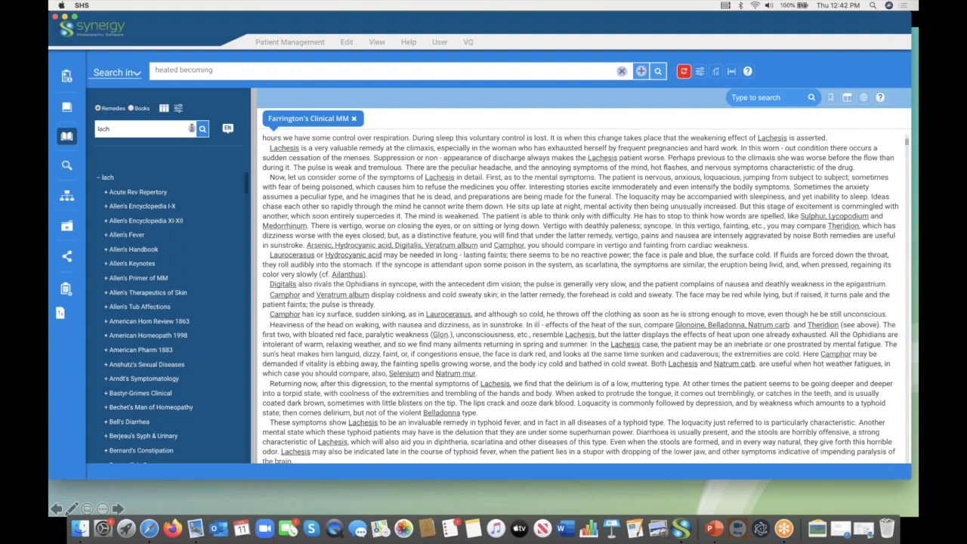
pyautogui.click(191, 128)
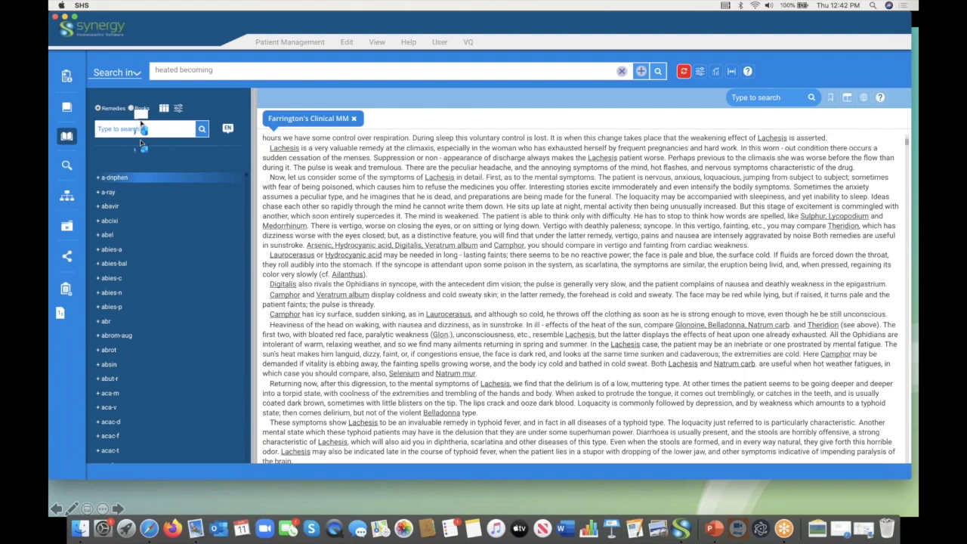
# Step: List the reference library by books, search for "verm" and expand Vermeulen Synoptic Reference
pyautogui.click(132, 108)
pyautogui.click(124, 128)
pyautogui.write('verm')
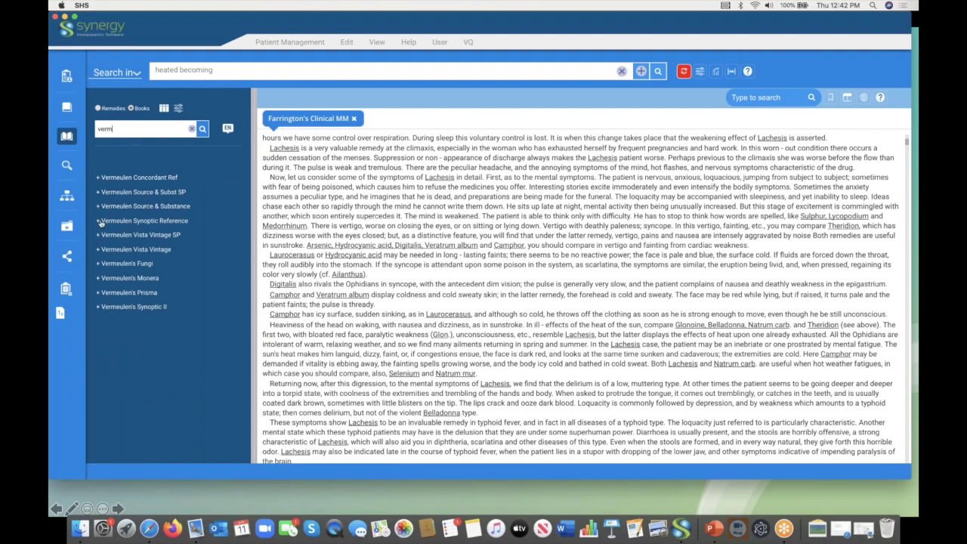
pyautogui.click(98, 220)
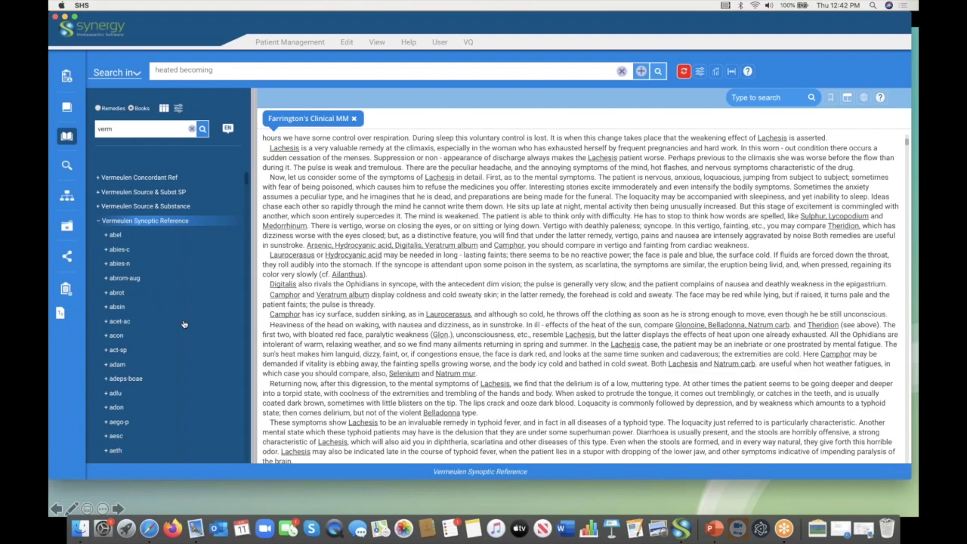
# Step: Open the lach chapter of Vermeulen Synoptic Reference in the reference library
pyautogui.scroll(-3, 184, 324)
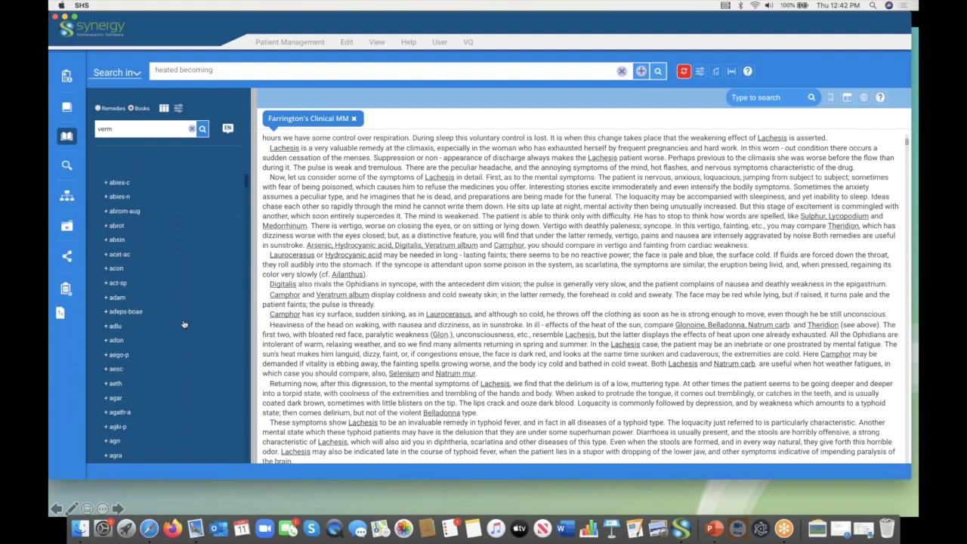
pyautogui.click(117, 240)
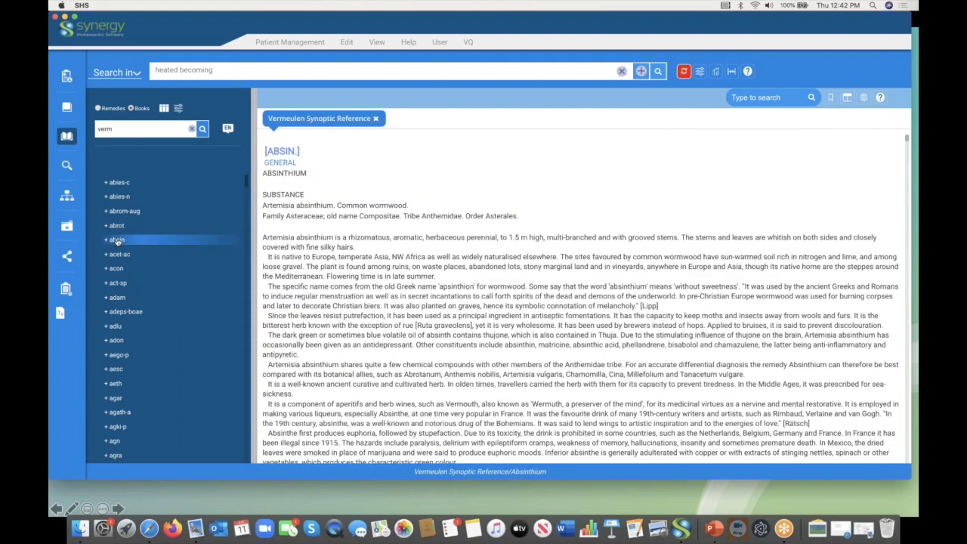
pyautogui.scroll(-15, 117, 242)
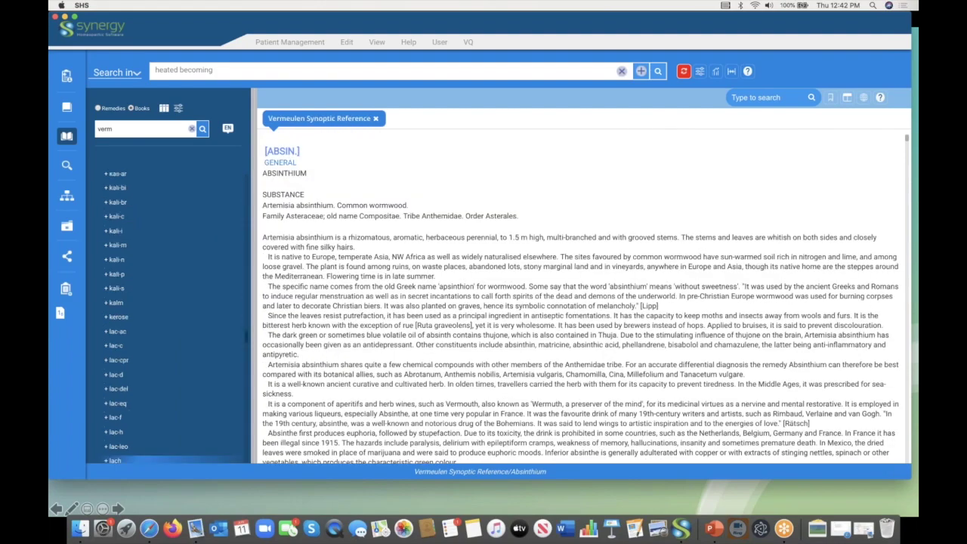
pyautogui.scroll(-2, 121, 399)
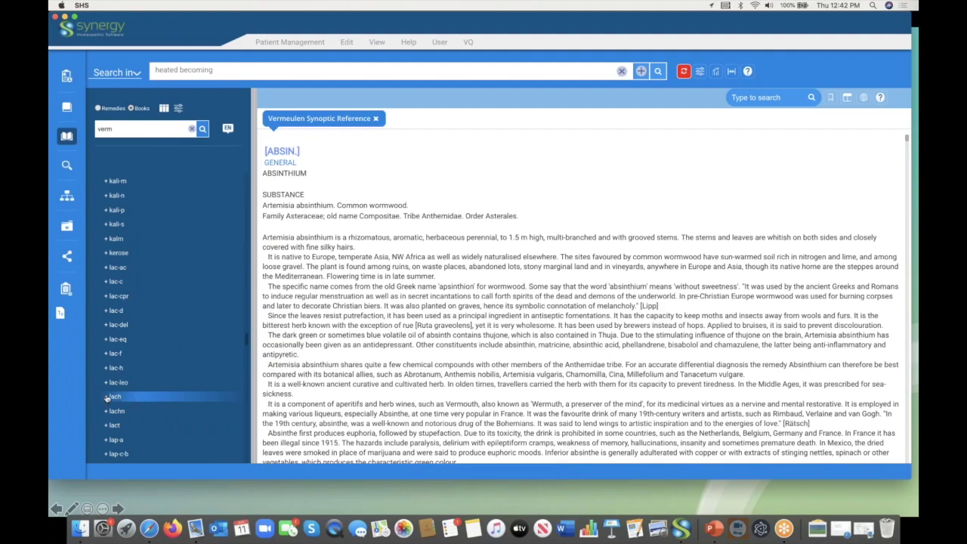
pyautogui.click(107, 396)
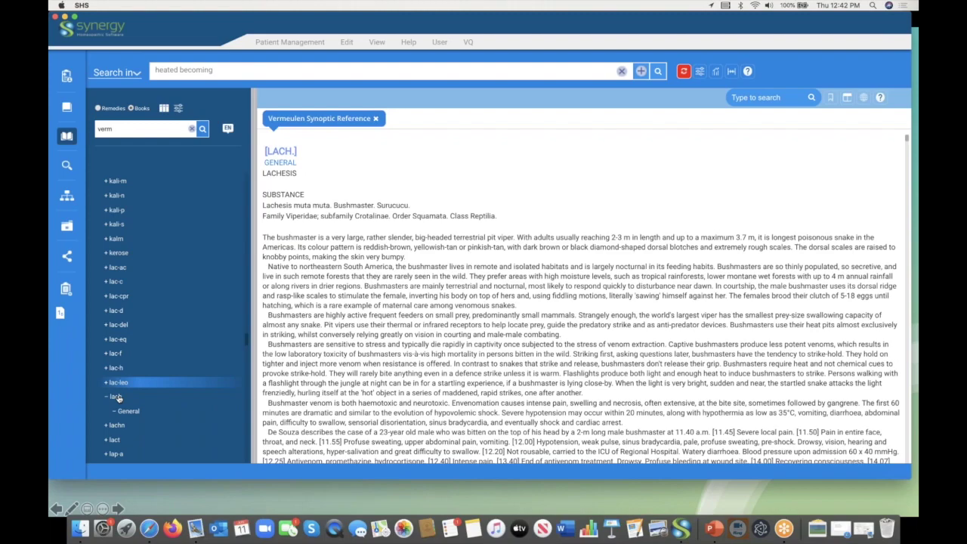
pyautogui.click(116, 397)
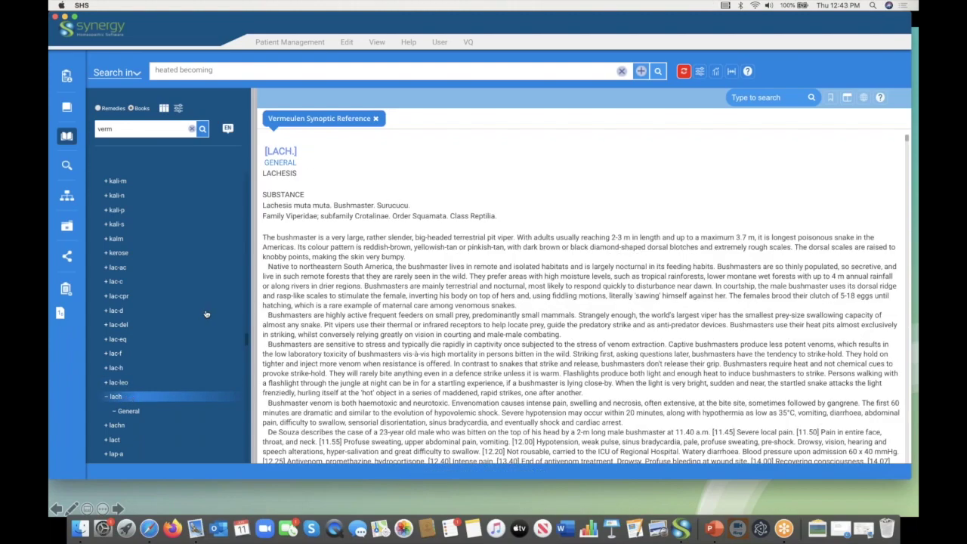
# Step: Find the cench remedy in the same book and open its chapter in a second tab
pyautogui.scroll(15, 206, 313)
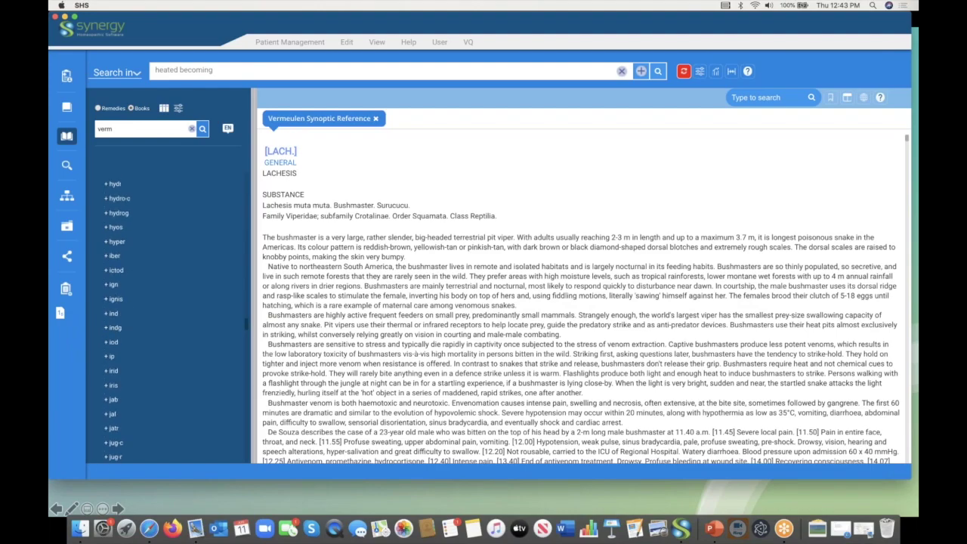
pyautogui.scroll(10, 176, 317)
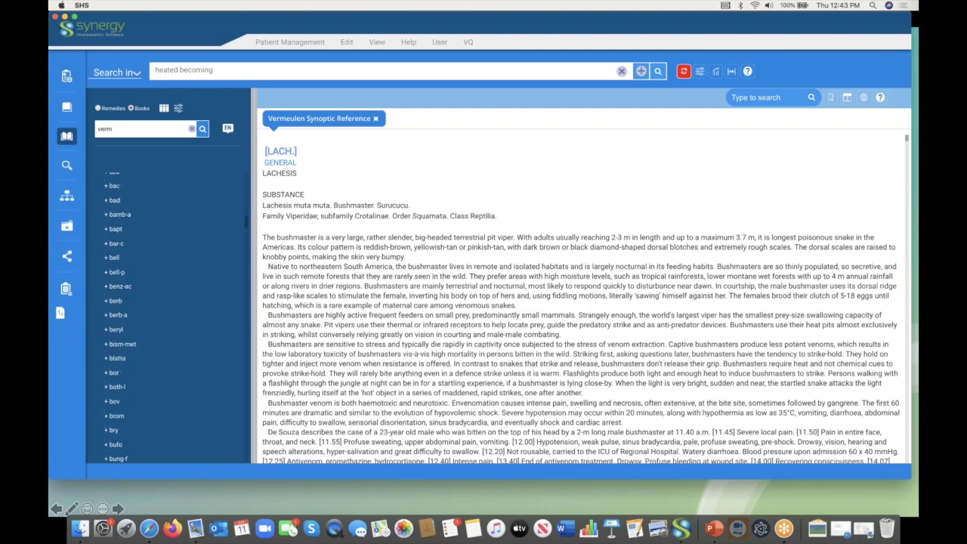
pyautogui.scroll(-10, 176, 317)
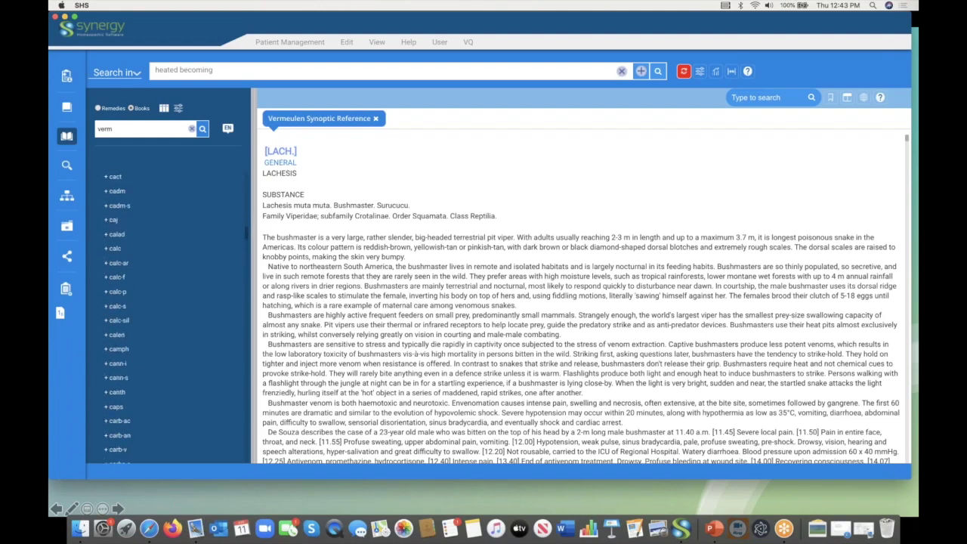
pyautogui.scroll(-6, 176, 317)
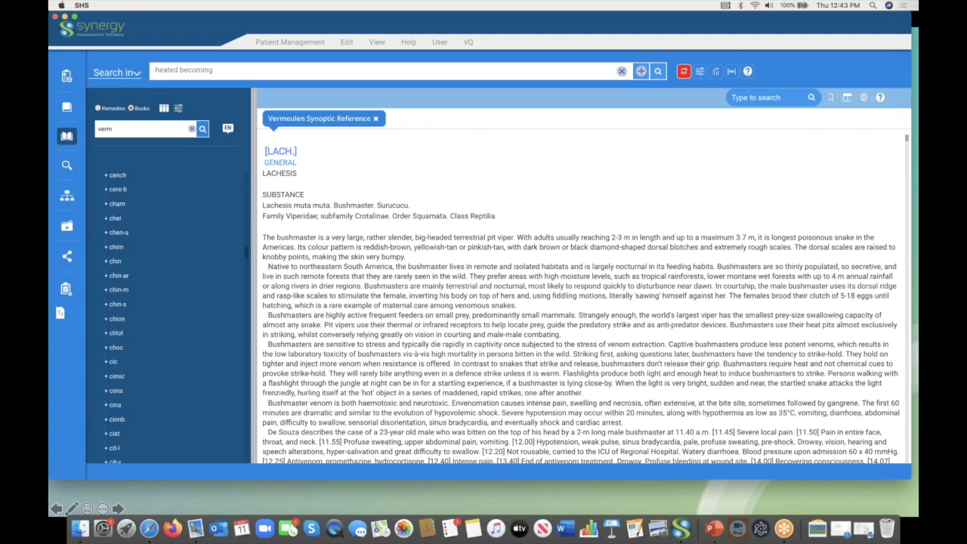
pyautogui.scroll(3, 118, 192)
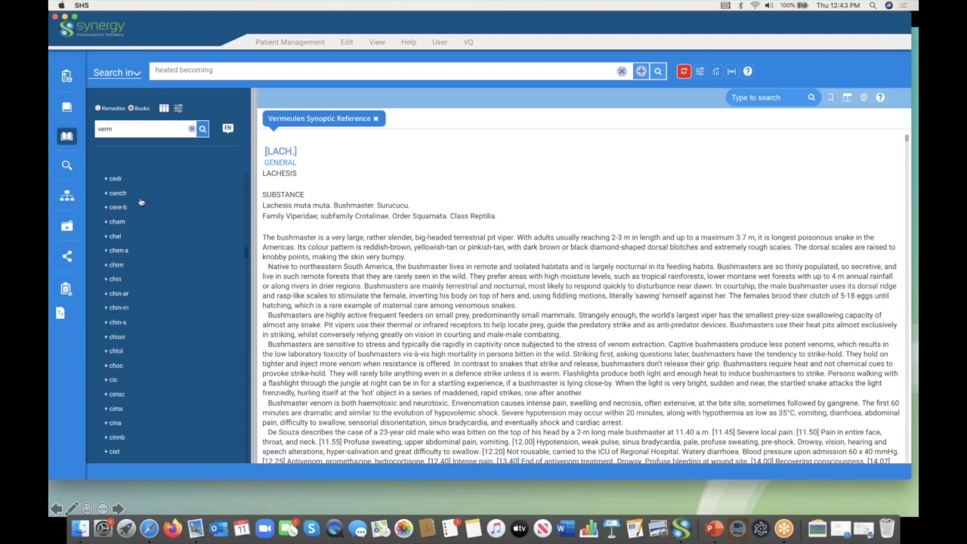
pyautogui.click(118, 193)
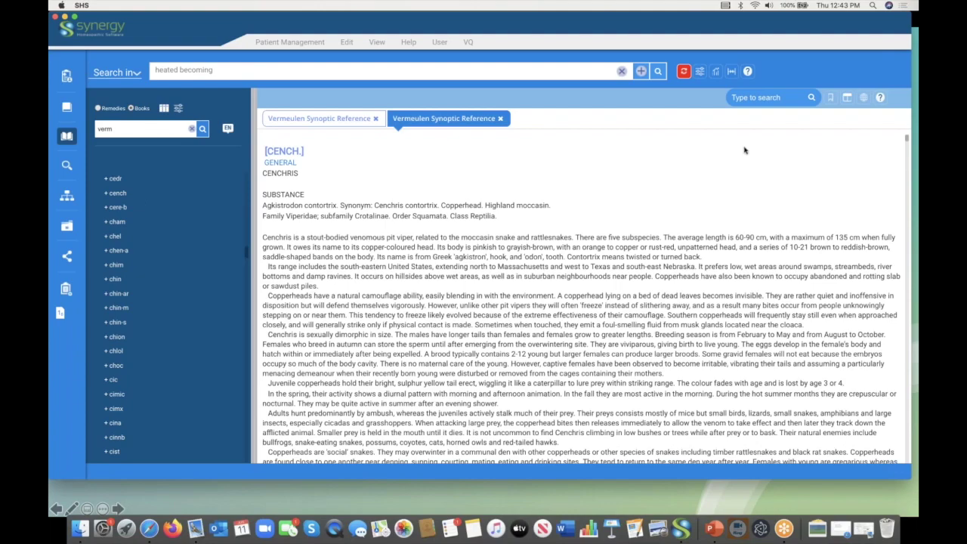
# Step: Display the Lachesis and Cenchris chapters of Vermeulen Synoptic Reference side by side and read through both texts
pyautogui.click(847, 97)
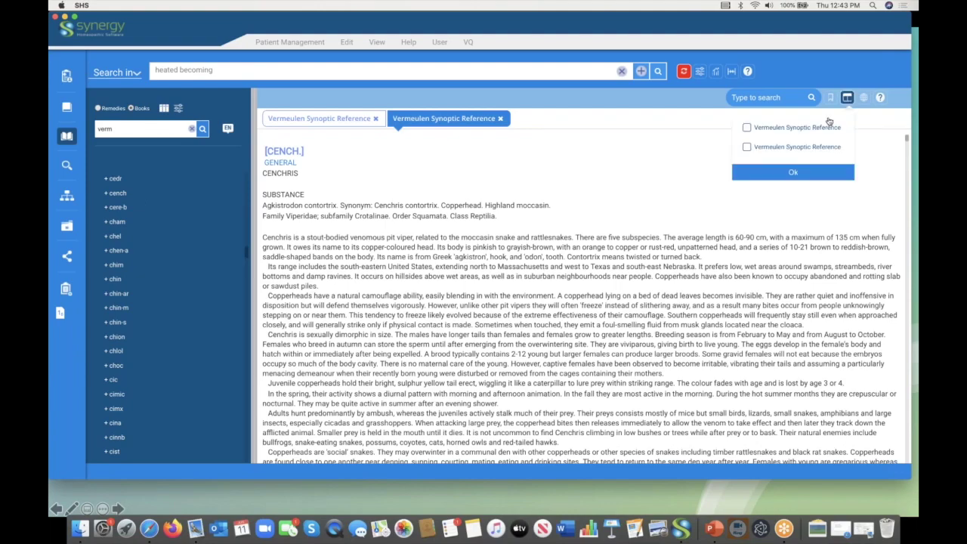
pyautogui.click(790, 173)
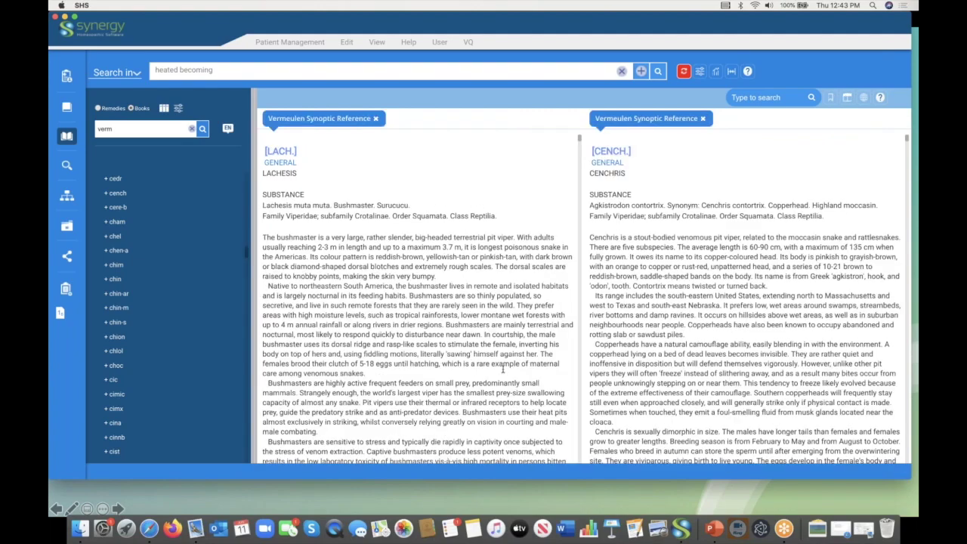
pyautogui.scroll(-5, 502, 368)
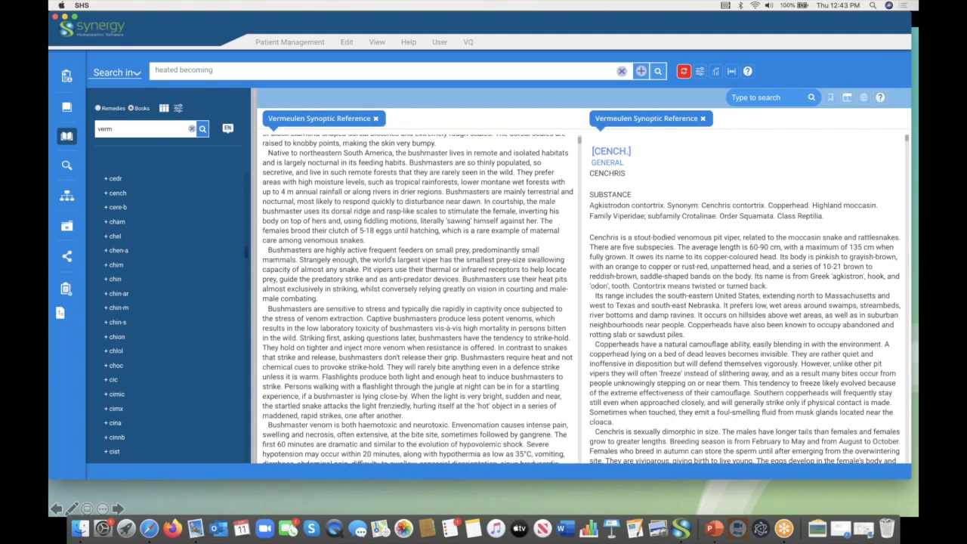
pyautogui.scroll(-2, 417, 298)
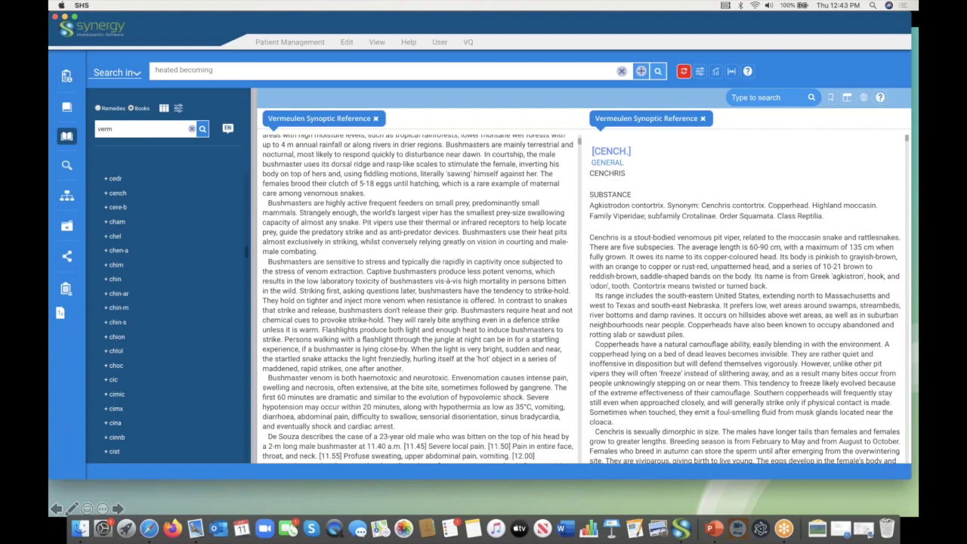
pyautogui.scroll(-2, 744, 302)
pyautogui.scroll(-1, 744, 302)
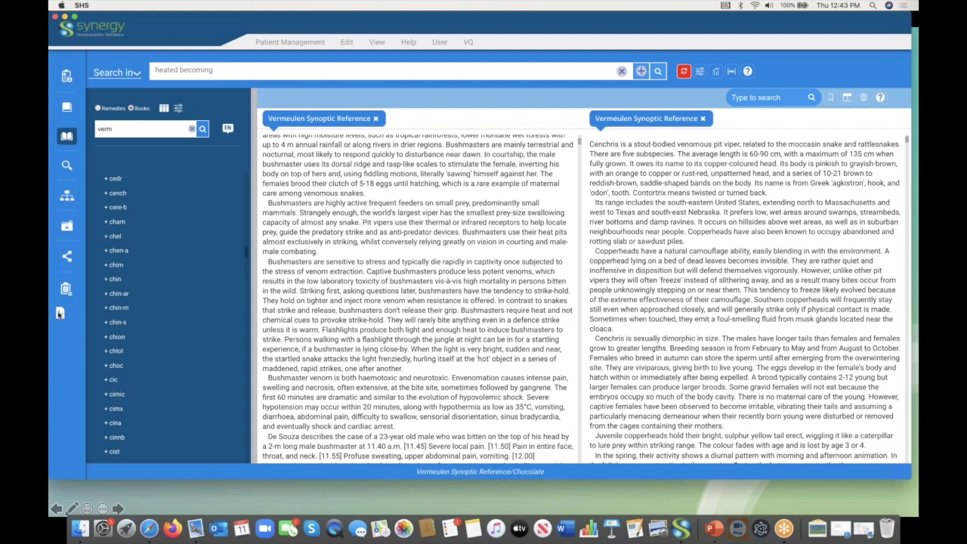
# Step: Review the rubrics in Clipboard 1, close it, and return to the repertory search results
pyautogui.click(480, 471)
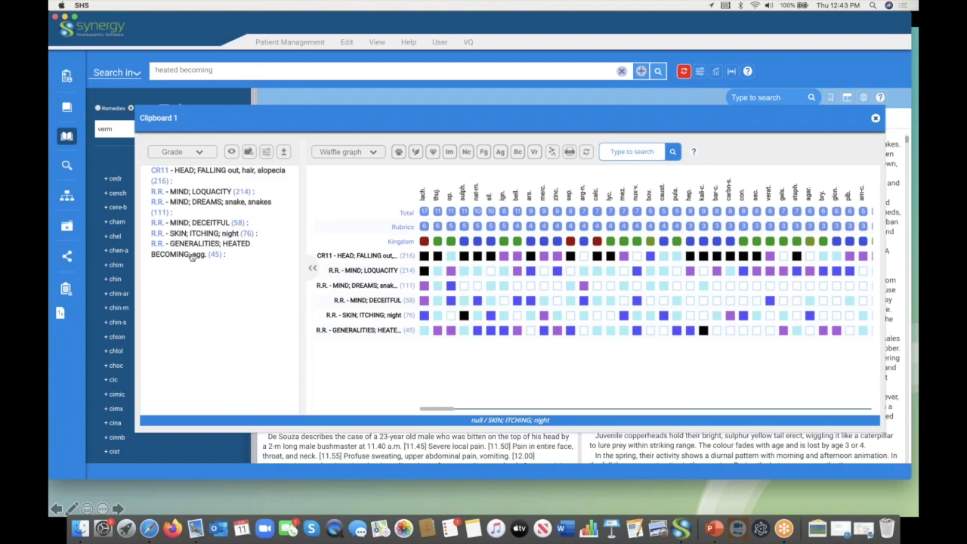
pyautogui.click(875, 119)
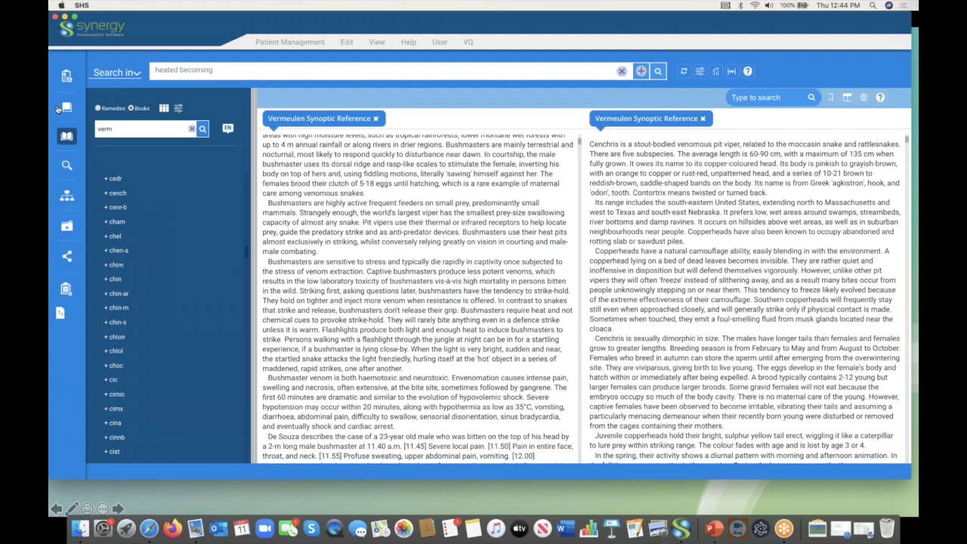
pyautogui.click(66, 167)
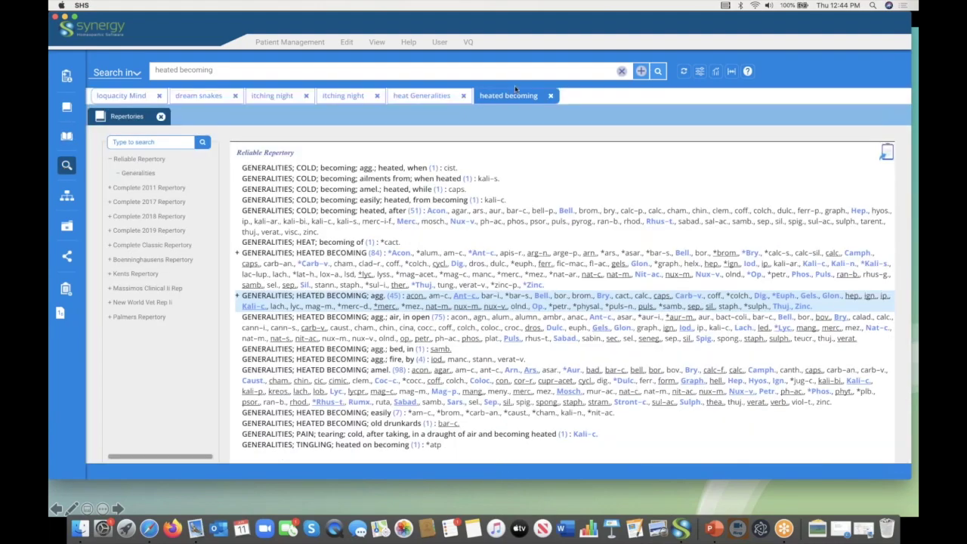
pyautogui.click(376, 96)
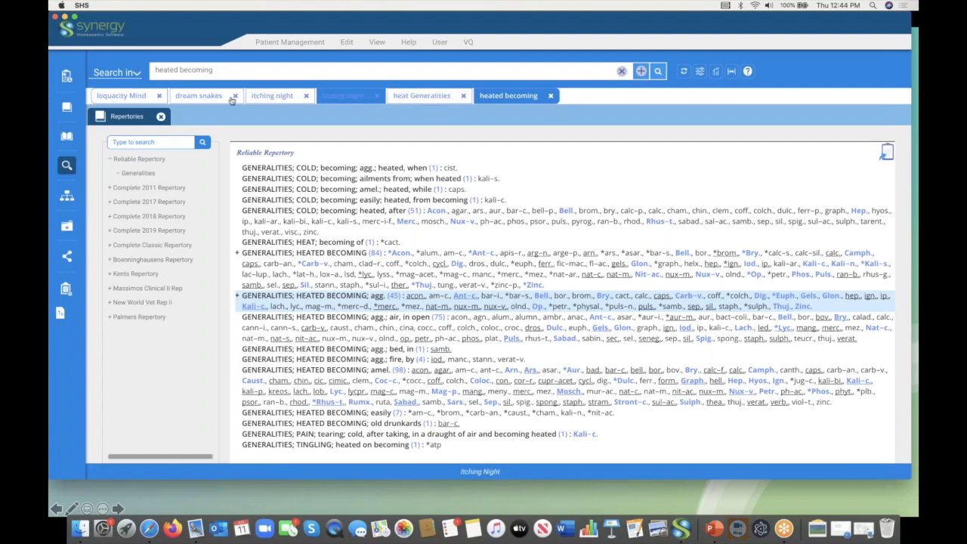
pyautogui.click(193, 98)
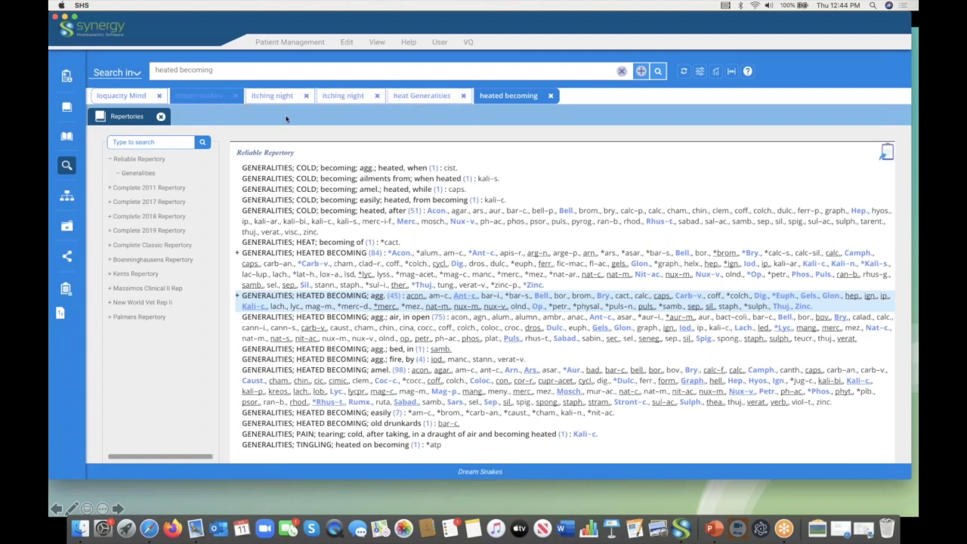
# Step: Close all the search result tabs, from heated becoming back to loquacity Mind
pyautogui.click(550, 96)
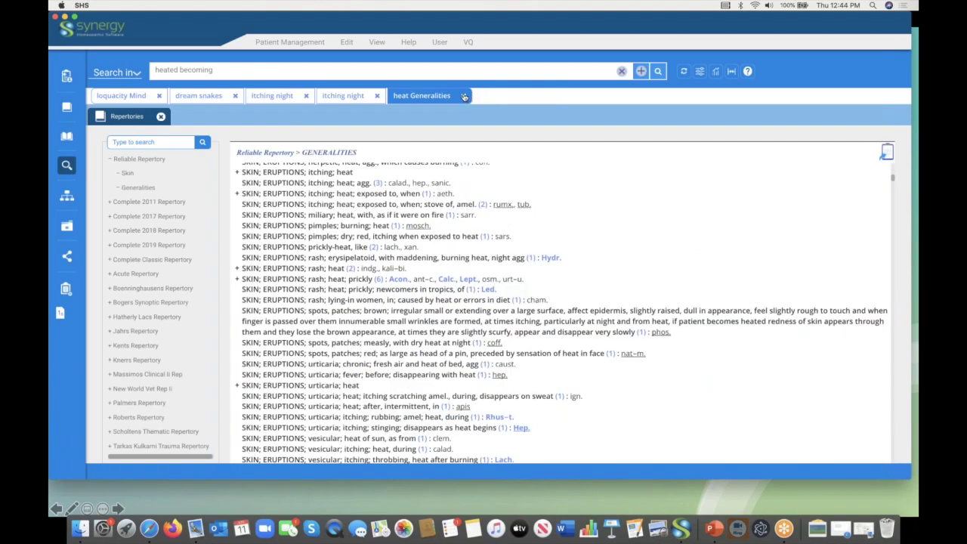
pyautogui.click(463, 96)
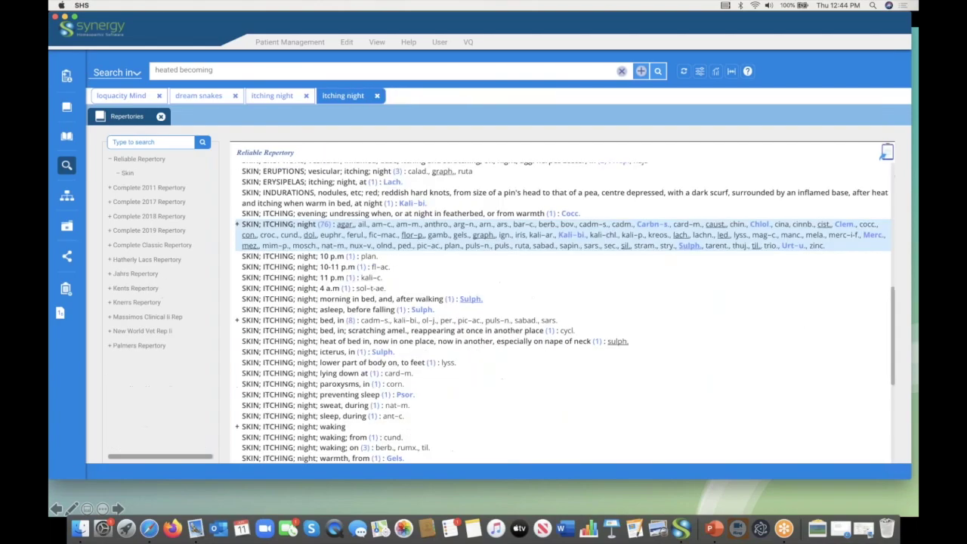
pyautogui.click(378, 96)
pyautogui.click(306, 96)
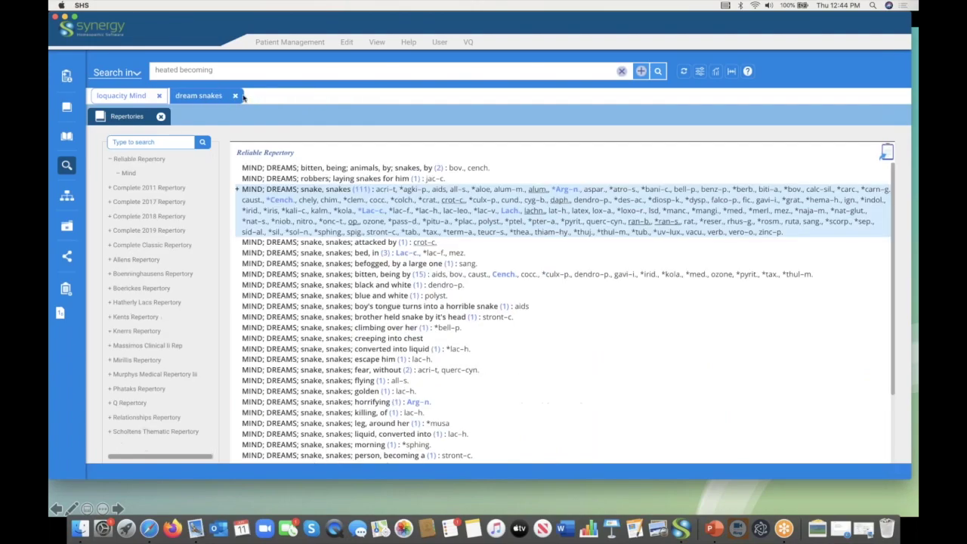
pyautogui.click(236, 97)
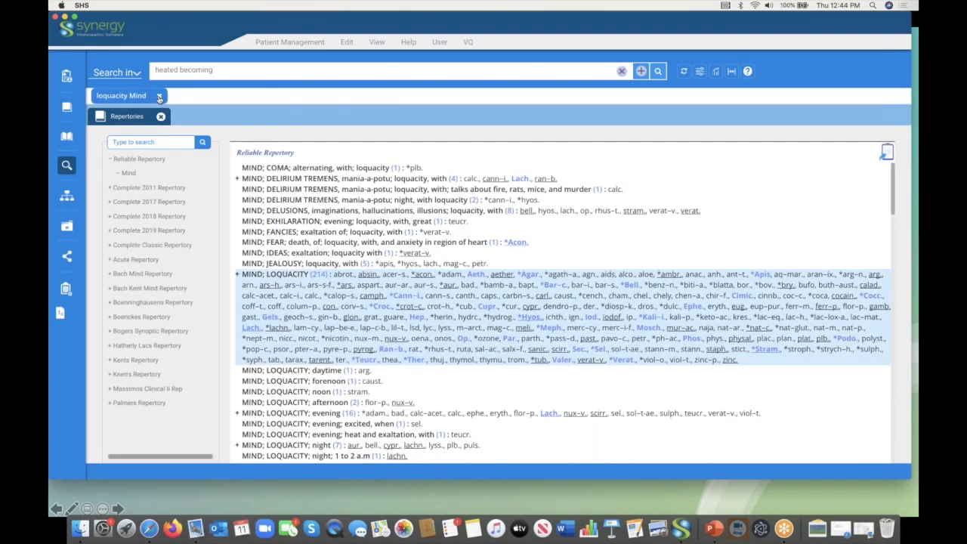
pyautogui.click(158, 96)
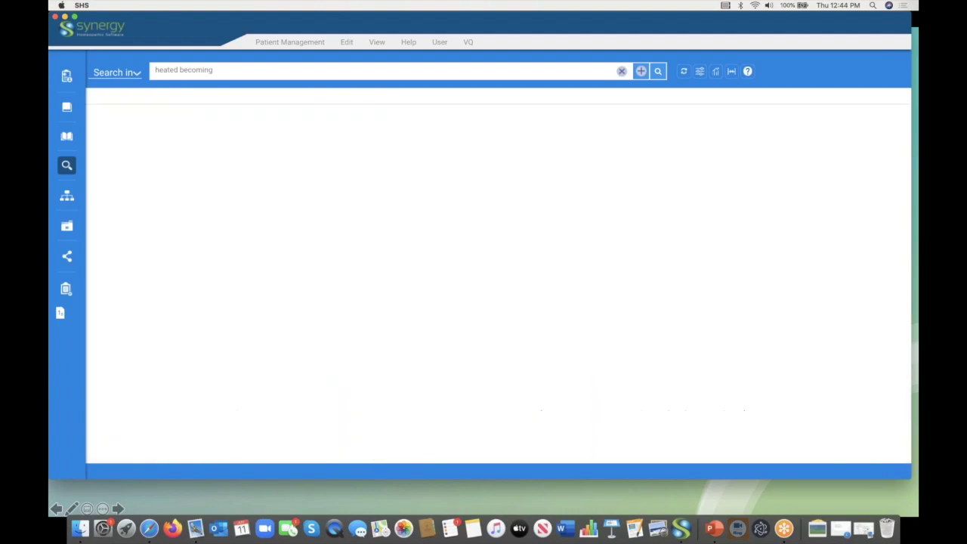
# Step: Clear the "heated becoming" text from the main search field
pyautogui.click(225, 69)
pyautogui.press('BackSpace')
pyautogui.press('BackSpace')
pyautogui.press('BackSpace')
pyautogui.press('BackSpace')
pyautogui.press('BackSpace')
pyautogui.press('BackSpace')
pyautogui.press('BackSpace')
pyautogui.press('BackSpace')
pyautogui.press('BackSpace')
pyautogui.press('BackSpace')
pyautogui.press('BackSpace')
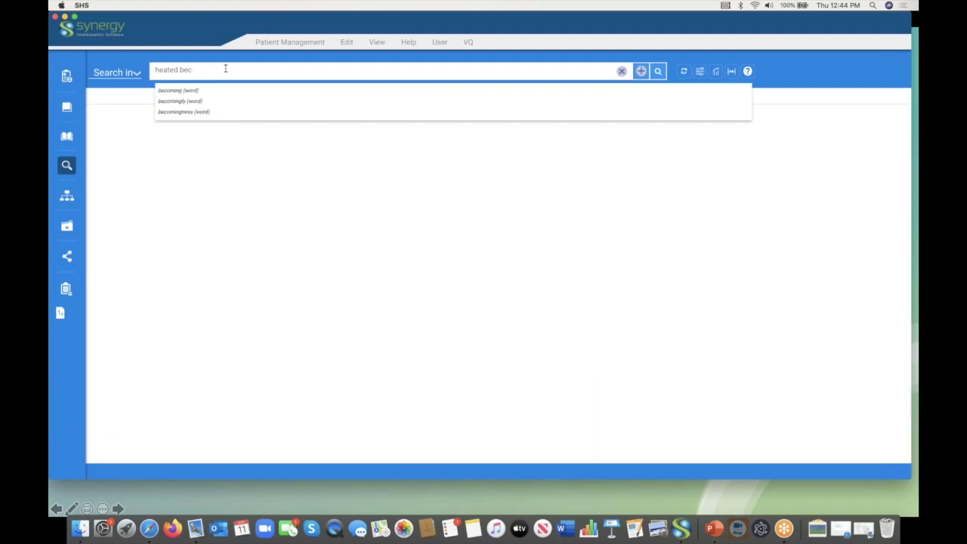
pyautogui.press('BackSpace')
pyautogui.press('BackSpace')
pyautogui.press('BackSpace')
pyautogui.press('BackSpace')
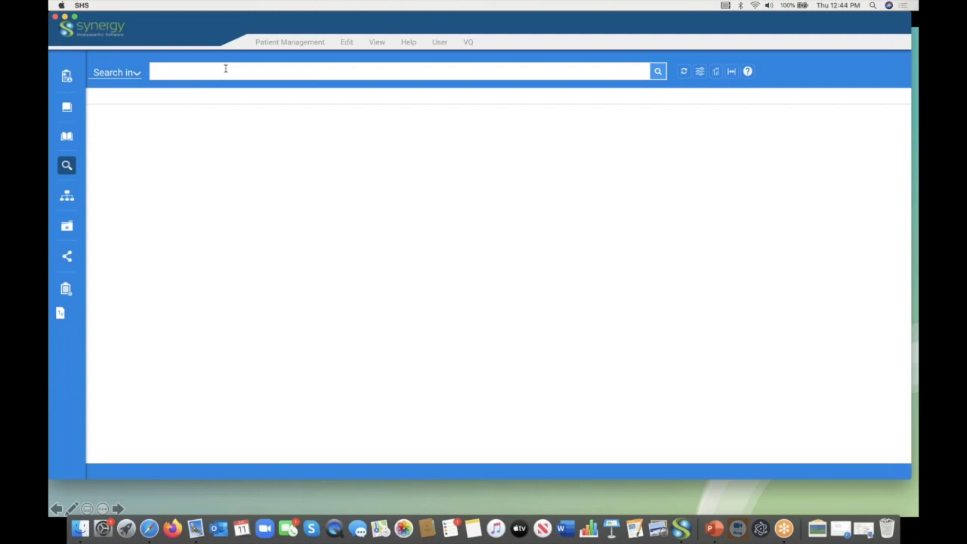
# Step: Start a new search query with "alopecia" followed by the REM operator
pyautogui.write('alopecia')
pyautogui.write(' PARA')
pyautogui.press('BackSpace')
pyautogui.press('BackSpace')
pyautogui.press('BackSpace')
pyautogui.press('BackSpace')
pyautogui.write('REM')
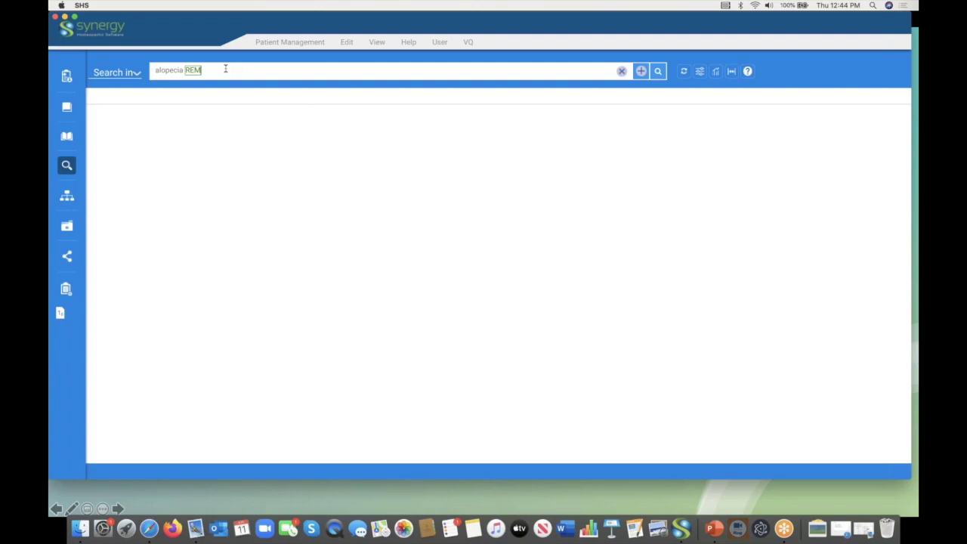
# Step: Try SEN, PARA and SEC as the operator after alopecia, and return it to REM
pyautogui.press('BackSpace')
pyautogui.press('BackSpace')
pyautogui.press('BackSpace')
pyautogui.write('SEN')
pyautogui.press('BackSpace')
pyautogui.press('BackSpace')
pyautogui.press('BackSpace')
pyautogui.write('PARA')
pyautogui.press('BackSpace')
pyautogui.press('BackSpace')
pyautogui.press('BackSpace')
pyautogui.press('BackSpace')
pyautogui.write('SEC')
pyautogui.press('BackSpace')
pyautogui.press('BackSpace')
pyautogui.press('BackSpace')
pyautogui.write('REM')
# Step: Add "loquacity" to the query, followed by another REM operator
pyautogui.write('loquacity')
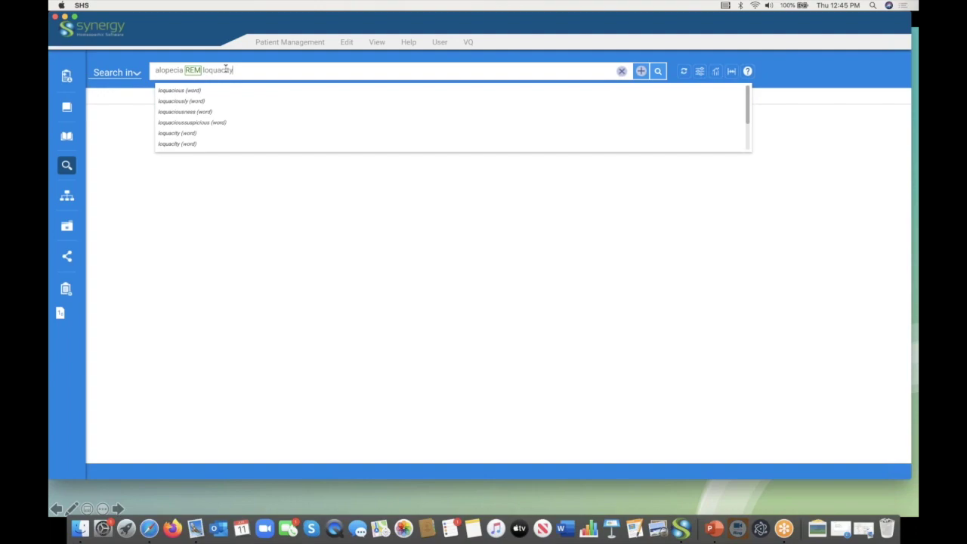
pyautogui.write(' SEC')
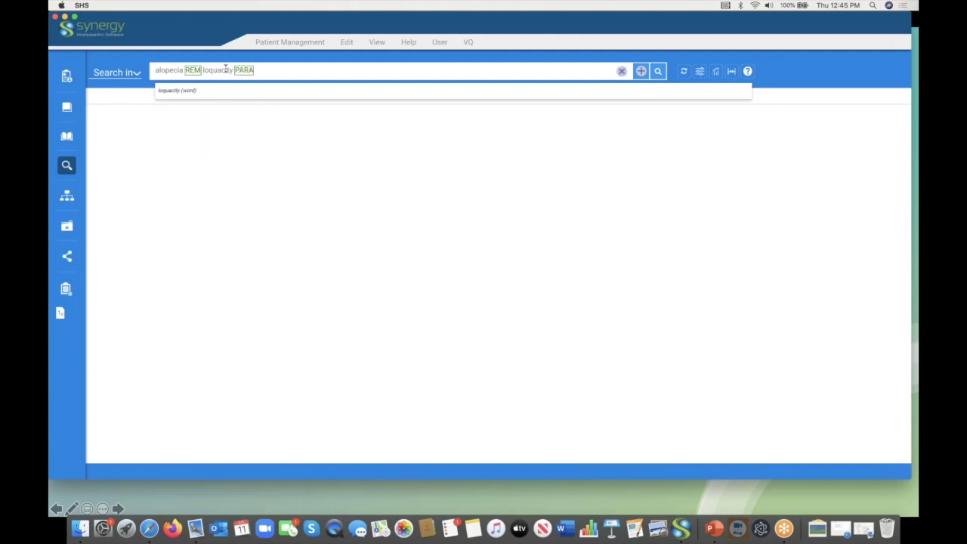
pyautogui.press('BackSpace')
pyautogui.press('BackSpace')
pyautogui.press('BackSpace')
pyautogui.write('REM')
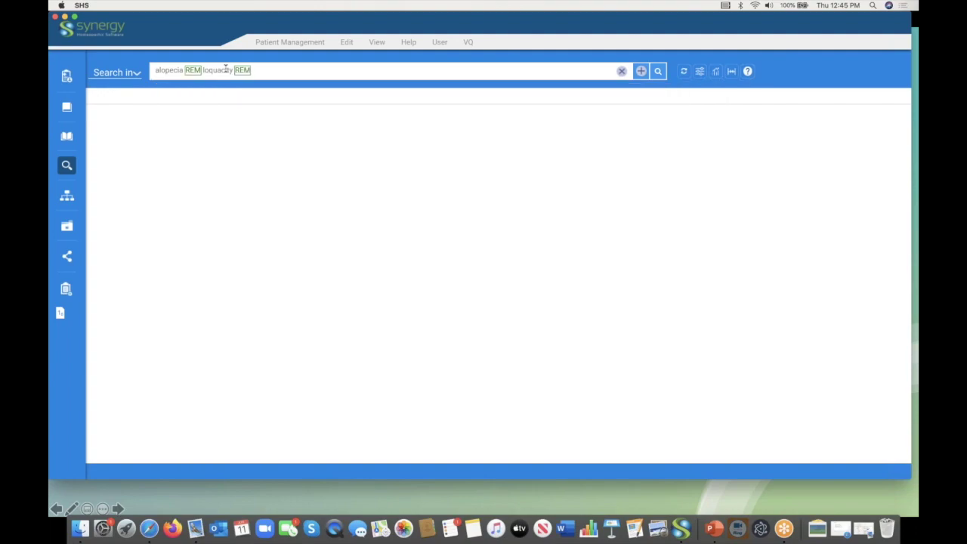
# Step: Extend the query with "itching 2 night REM dreams 2 snakes"
pyautogui.write(' itching 2 night ')
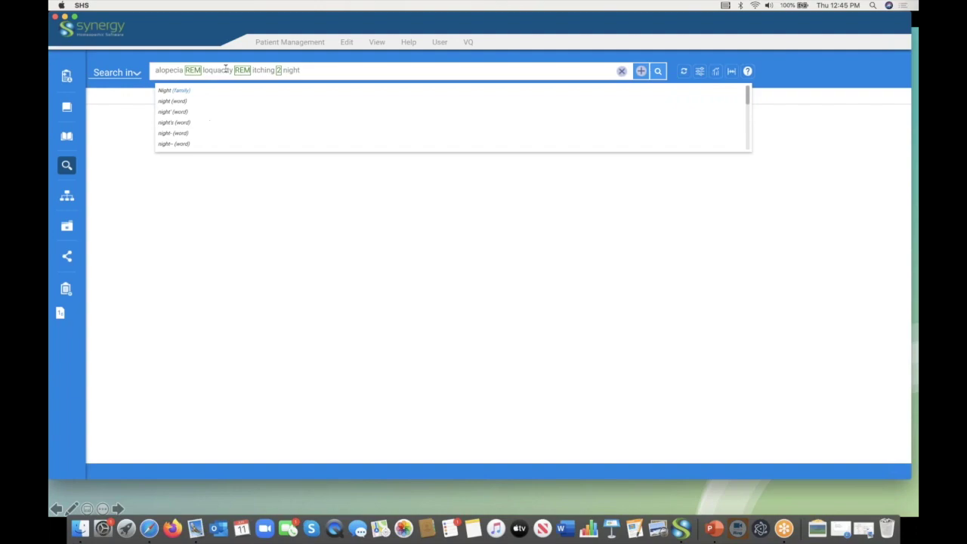
pyautogui.write('REM')
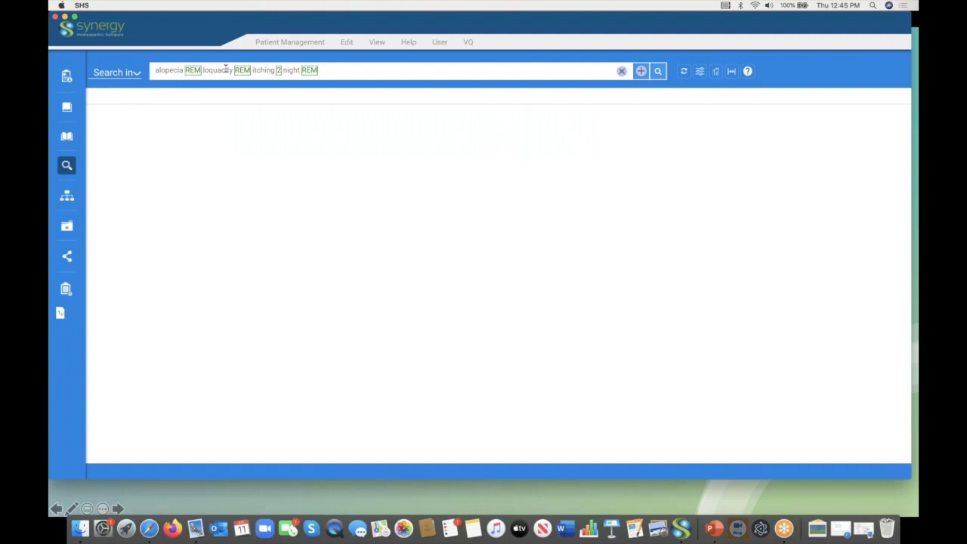
pyautogui.write('fear')
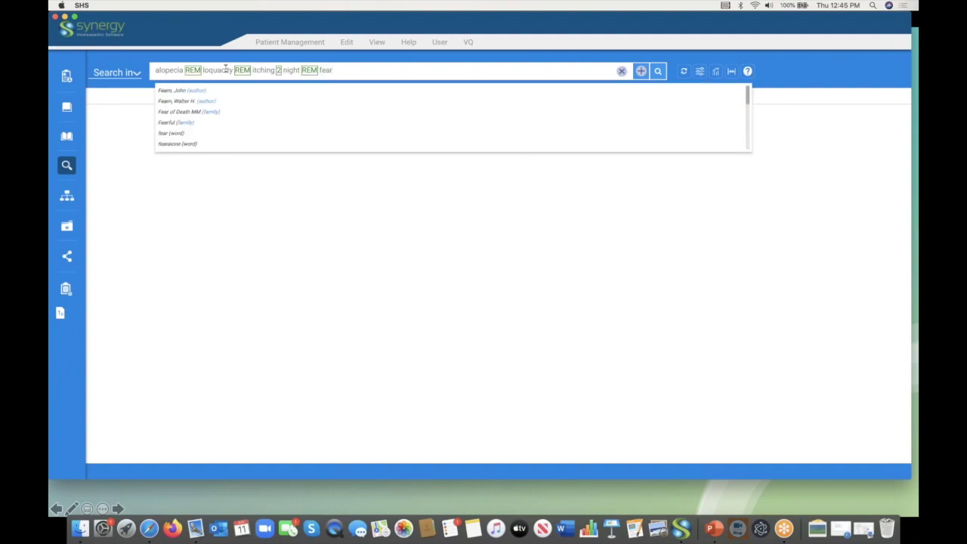
pyautogui.press('BackSpace')
pyautogui.press('BackSpace')
pyautogui.press('BackSpace')
pyautogui.press('BackSpace')
pyautogui.write('dreams 2 snakes')
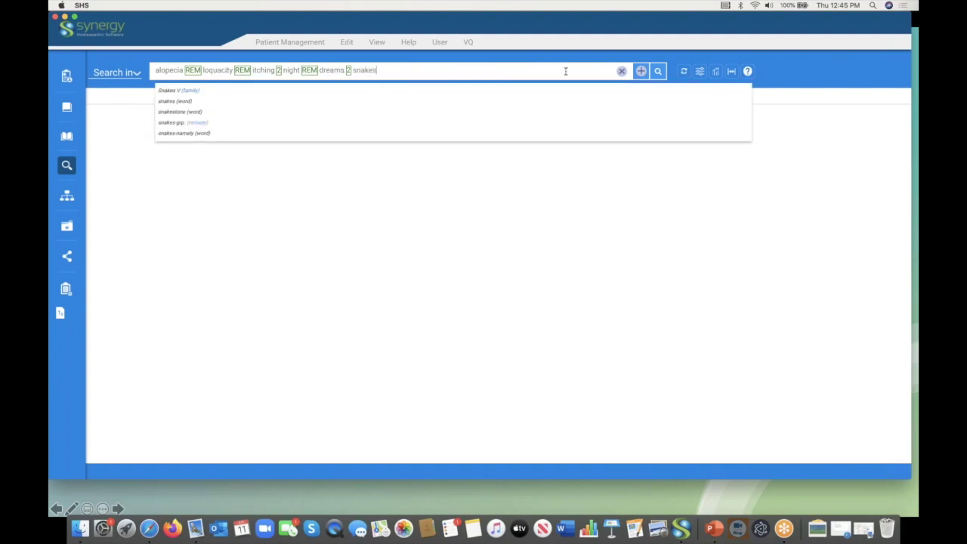
# Step: Run the alopecia REM loquacity REM itching 2 night REM dreams 2 snakes query with the scope switched from Repertory to Materia medica
pyautogui.click(658, 71)
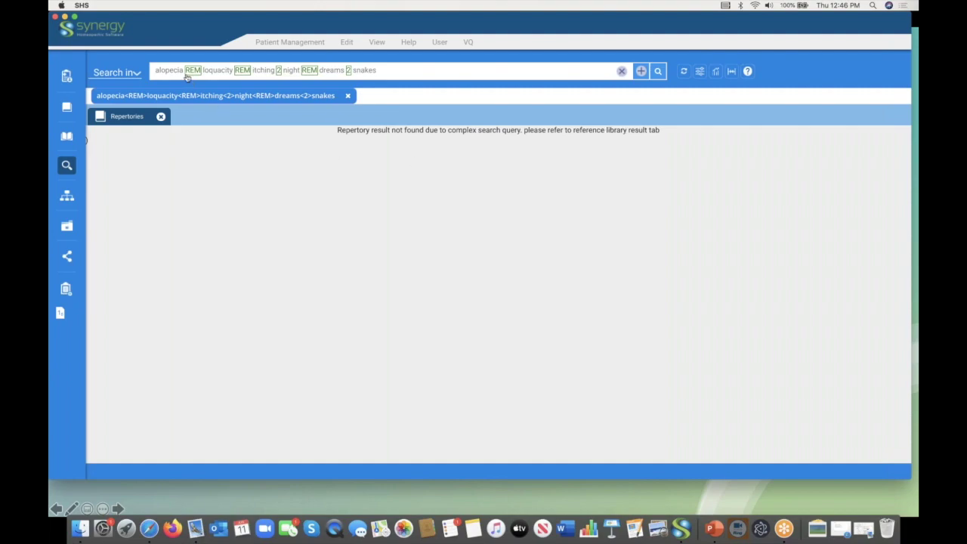
pyautogui.click(136, 73)
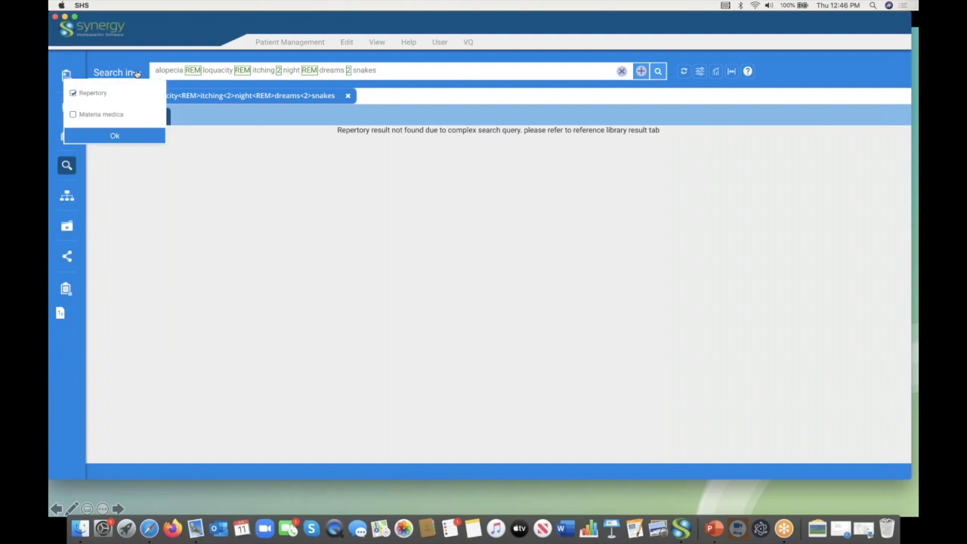
pyautogui.click(73, 115)
pyautogui.click(73, 94)
pyautogui.click(114, 137)
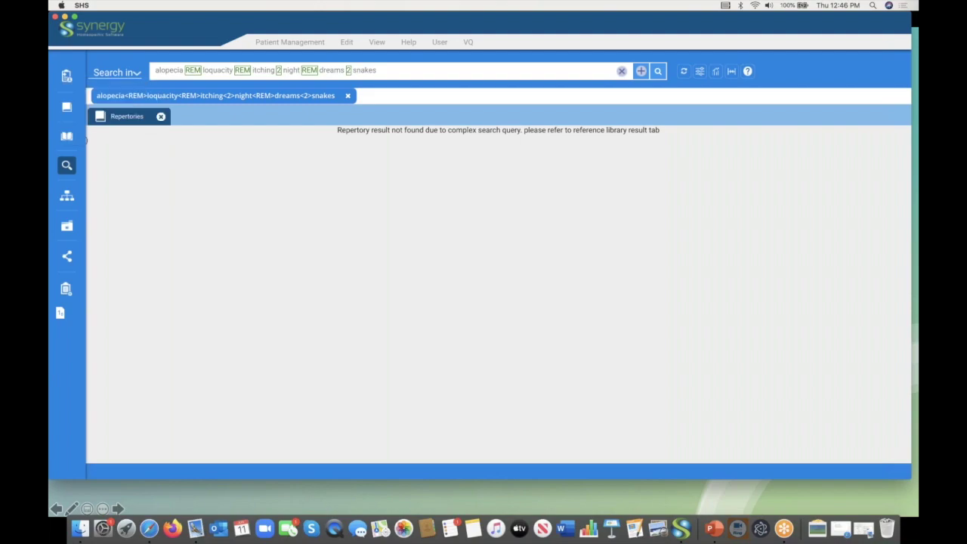
pyautogui.click(640, 71)
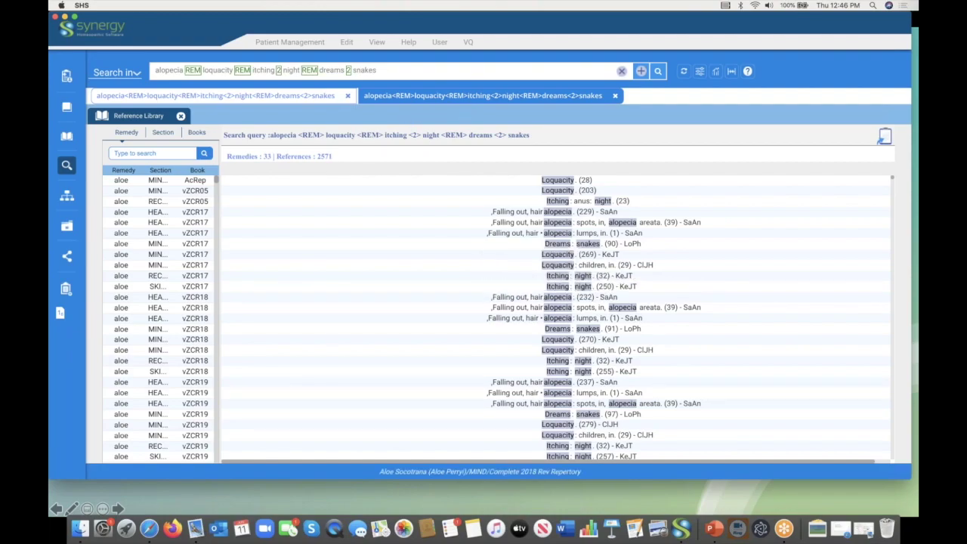
# Step: Look through the remedy references for the query and check the rubric graph of Clipboard 1
pyautogui.scroll(-1, 138, 404)
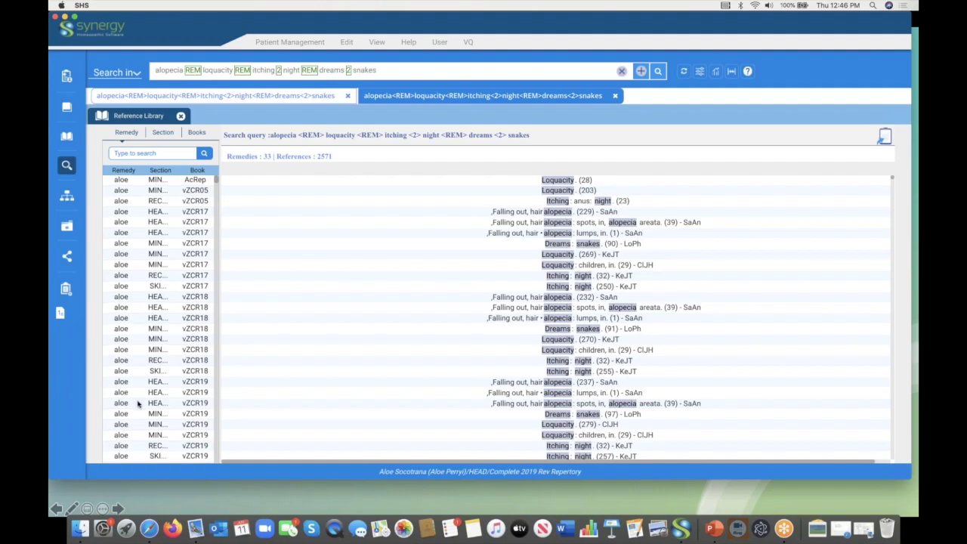
pyautogui.scroll(-3, 138, 404)
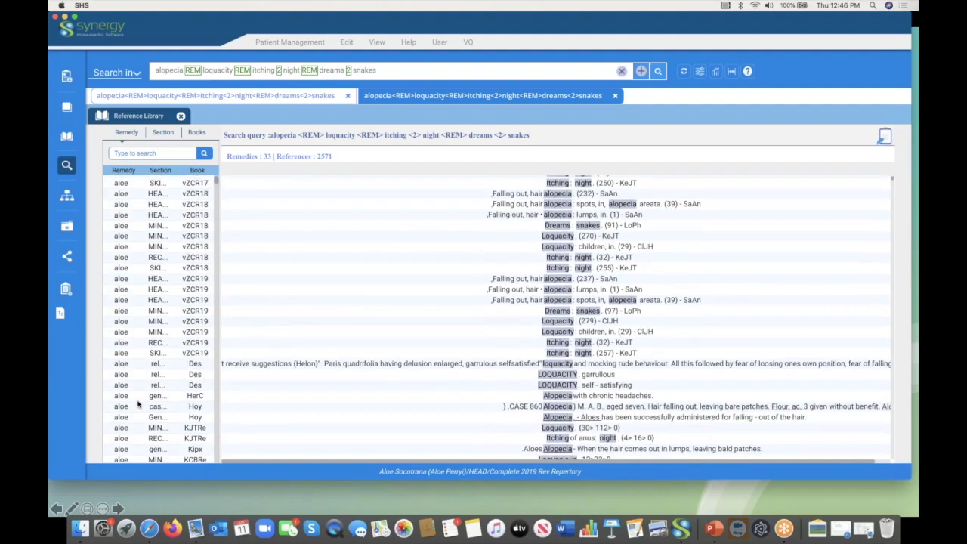
pyautogui.scroll(-10, 137, 404)
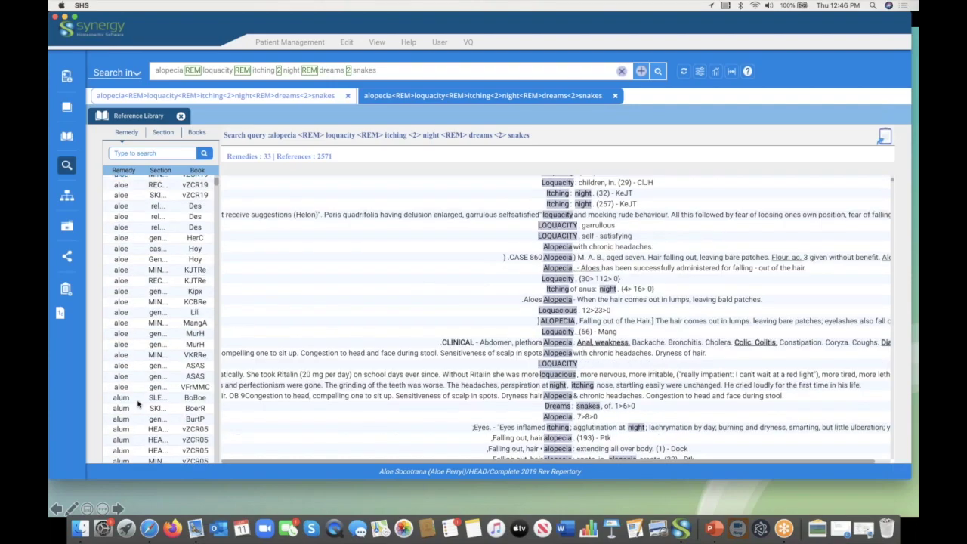
pyautogui.scroll(-3, 137, 404)
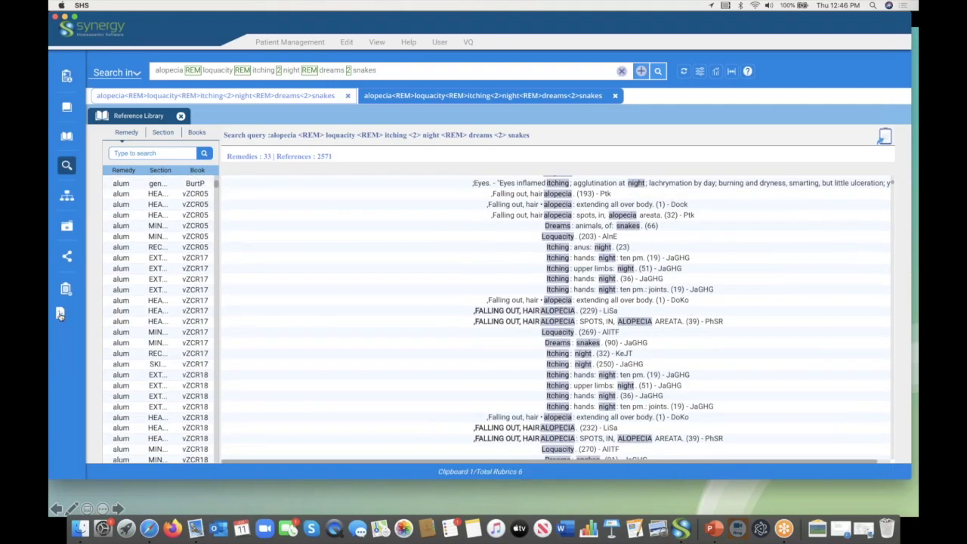
pyautogui.click(60, 314)
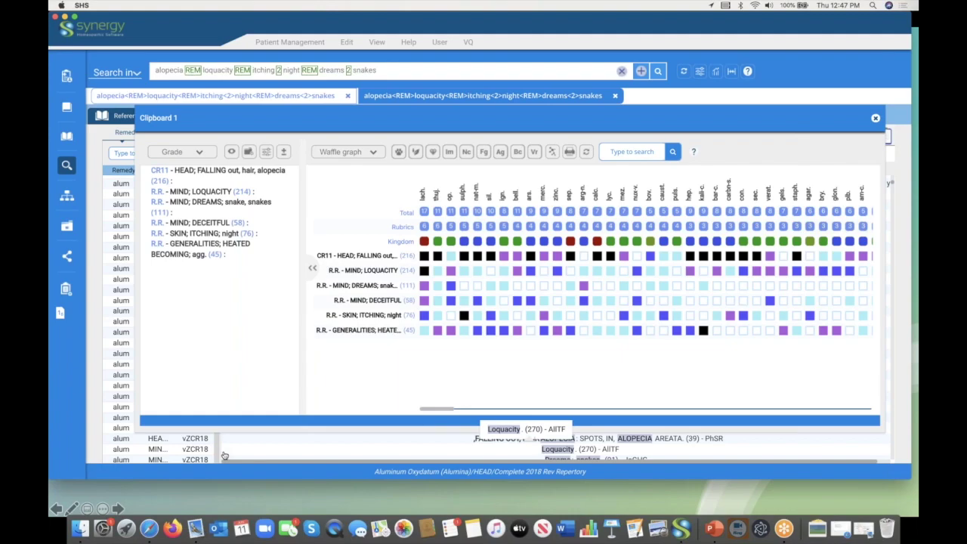
pyautogui.press('Escape')
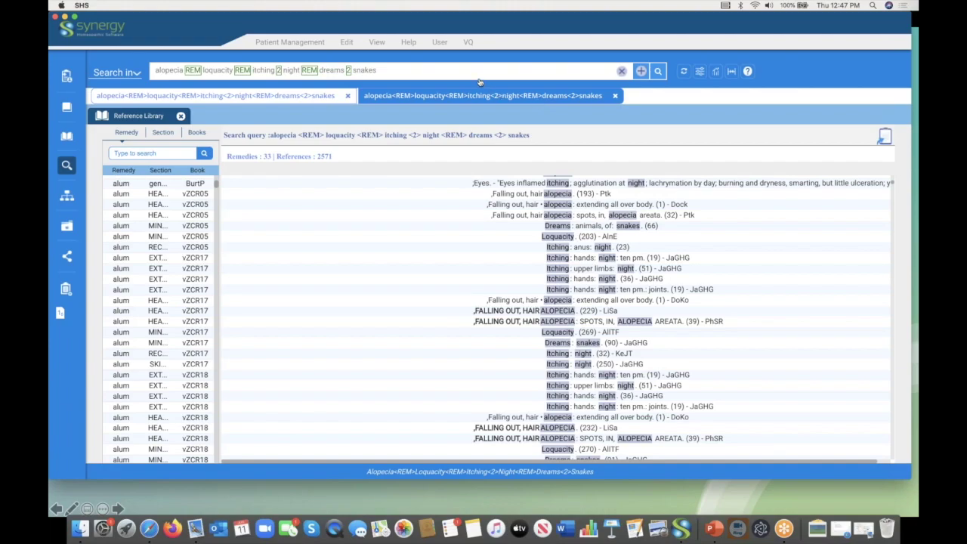
# Step: Filter the Reference Library search to the Serpentes (Snakes) kingdom and rerun the query
pyautogui.click(700, 72)
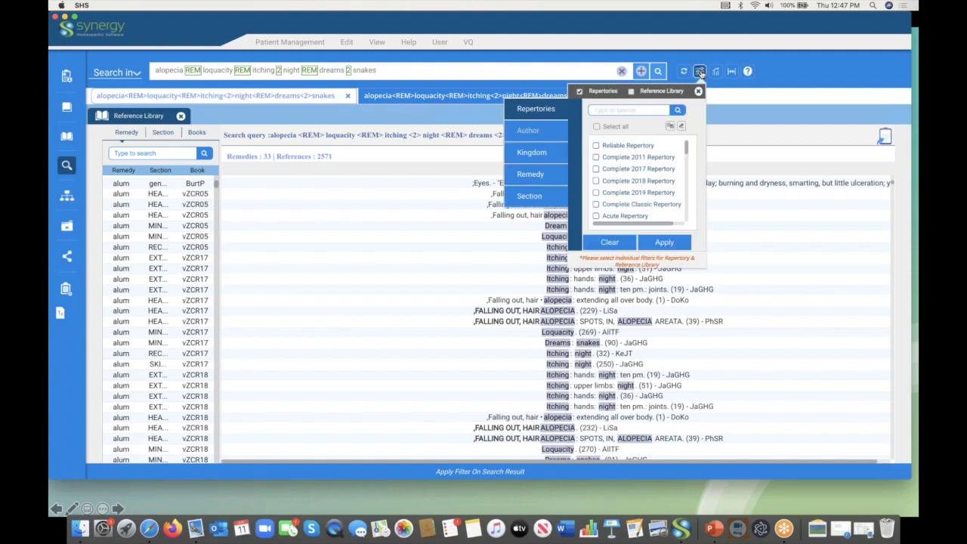
pyautogui.click(631, 91)
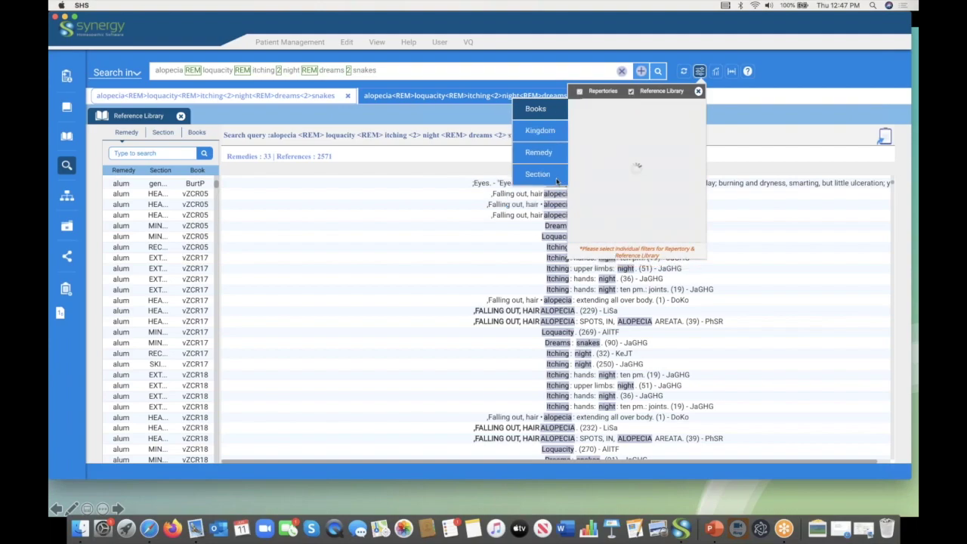
pyautogui.click(539, 132)
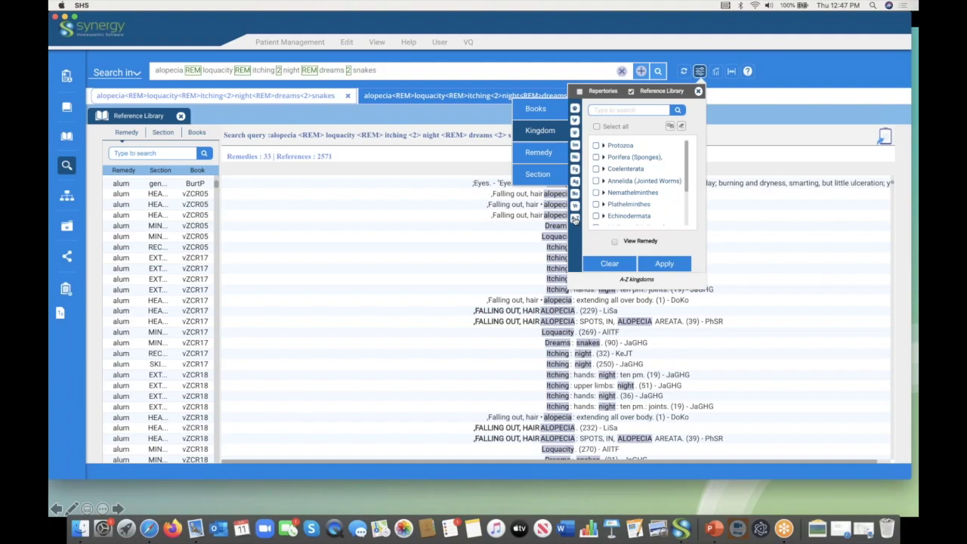
pyautogui.click(574, 110)
pyautogui.scroll(-3, 633, 205)
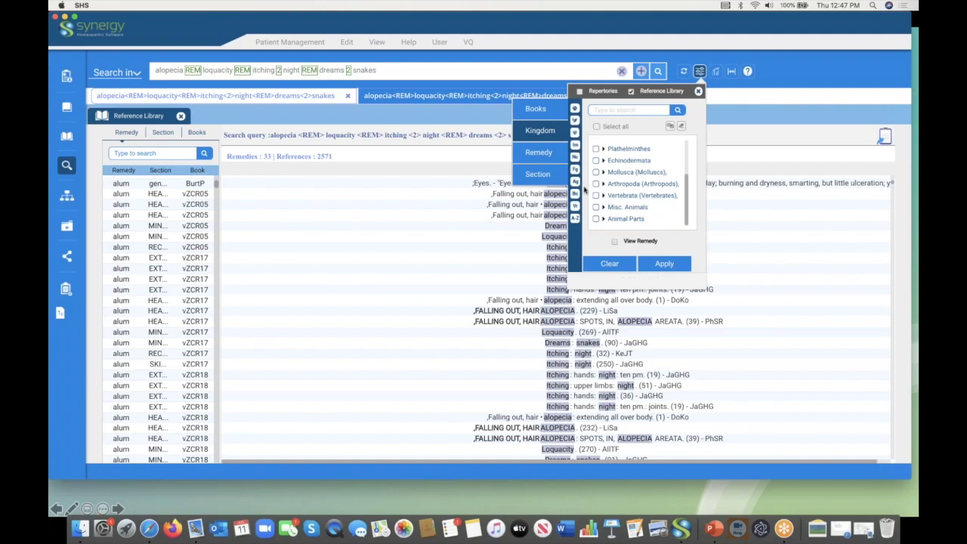
pyautogui.click(573, 218)
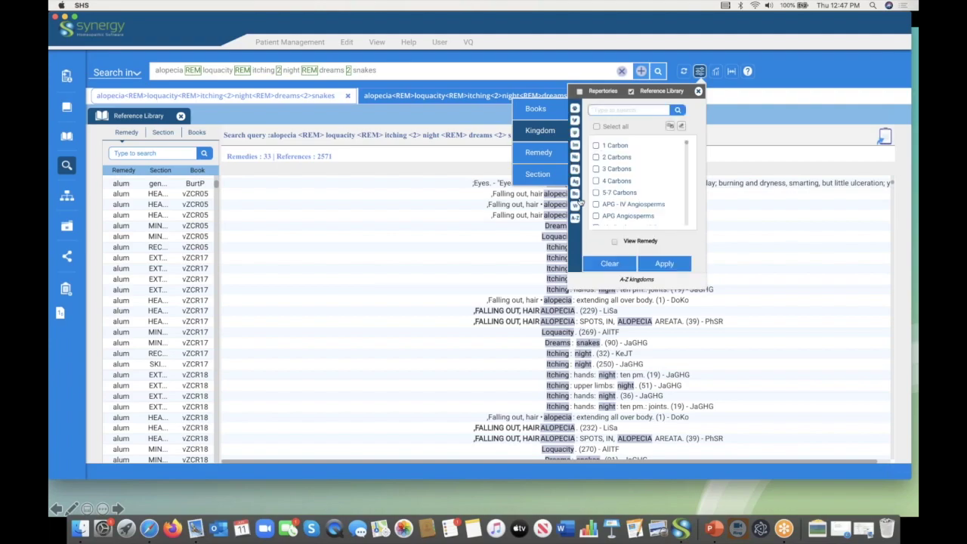
pyautogui.click(600, 110)
pyautogui.write('sn')
pyautogui.write('rp')
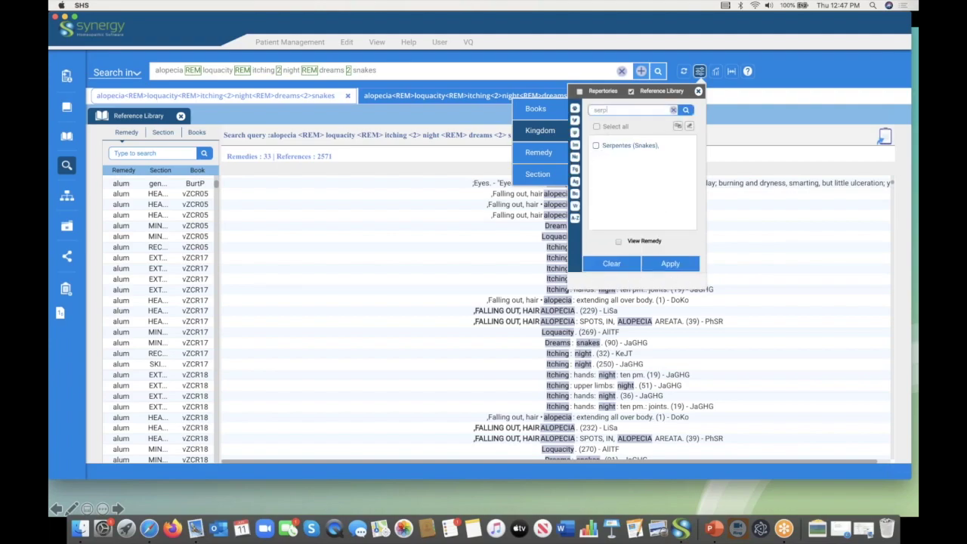
pyautogui.click(596, 145)
pyautogui.click(670, 264)
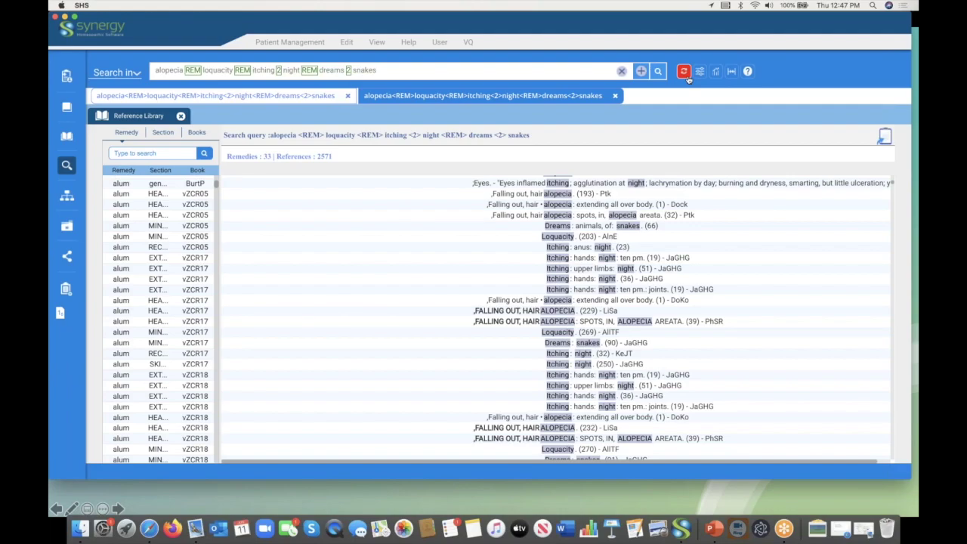
pyautogui.click(640, 71)
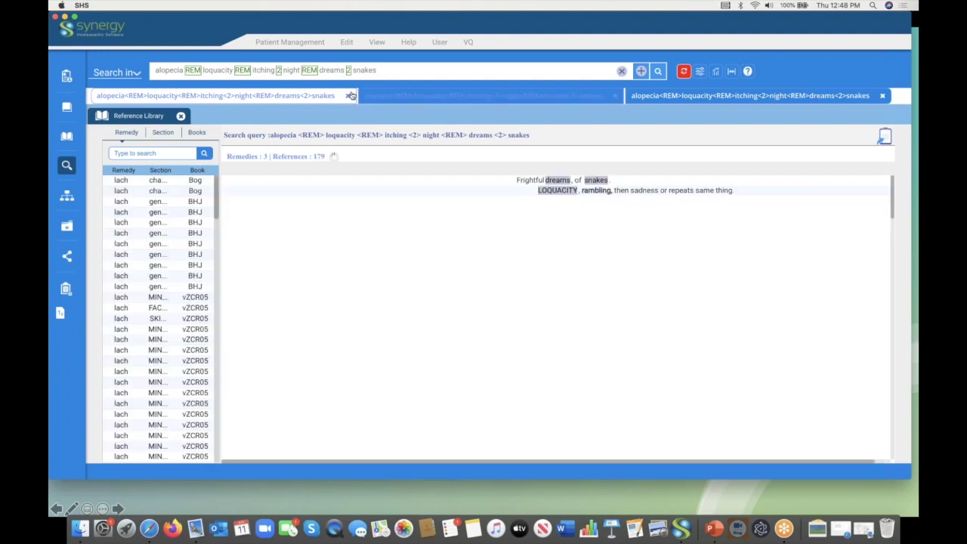
# Step: Examine the snake-filtered references for each remedy, checking how alopecia, loquacity, night itching and snake dreams are covered
pyautogui.click(414, 102)
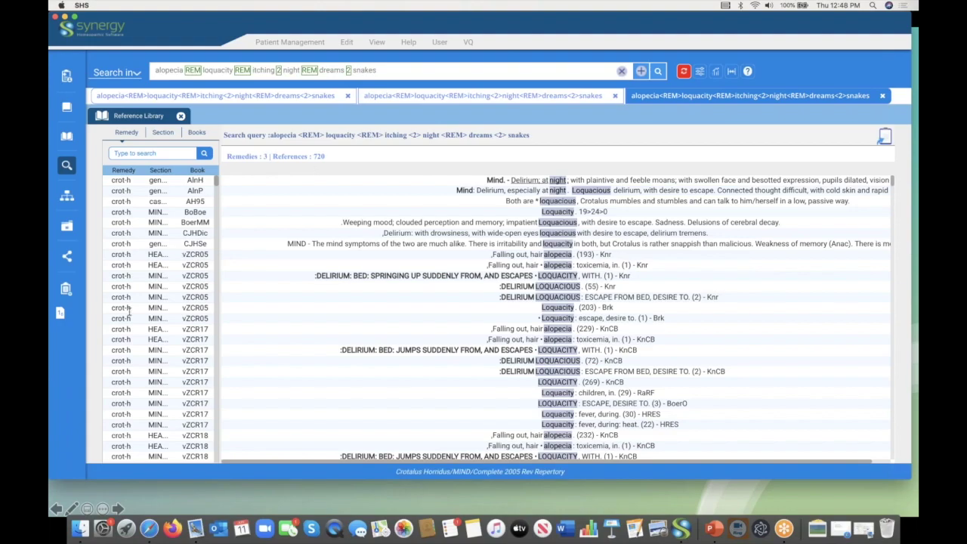
pyautogui.scroll(-10, 129, 311)
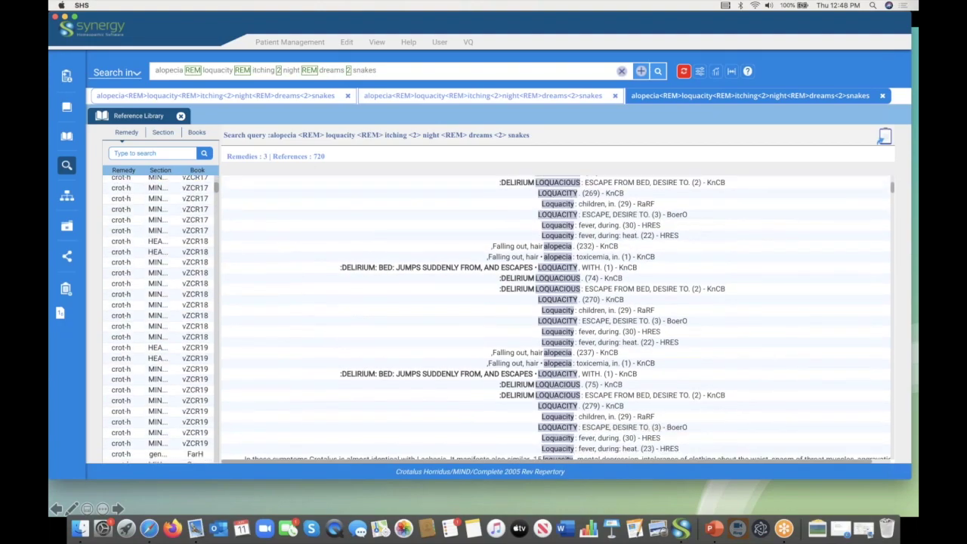
pyautogui.scroll(-8, 129, 311)
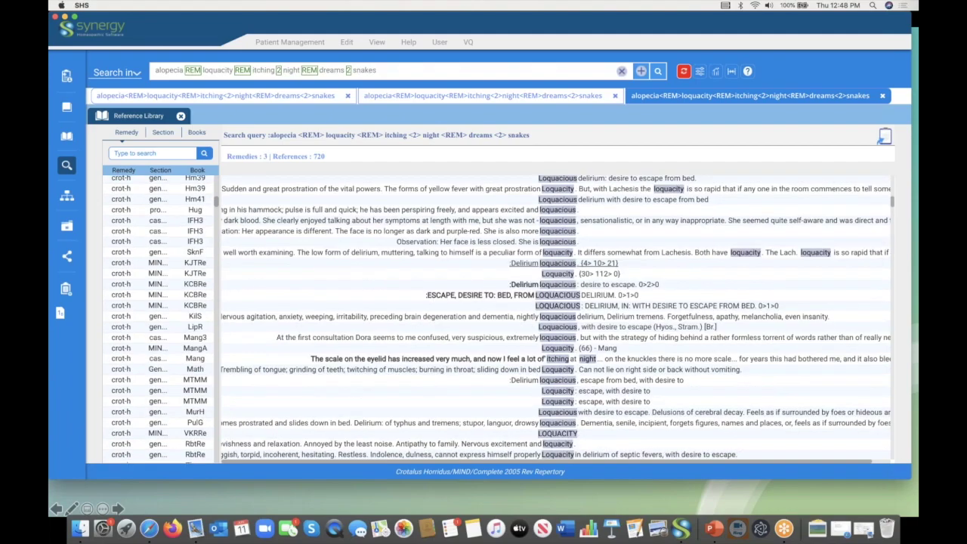
pyautogui.scroll(-5, 129, 311)
pyautogui.scroll(-5, 129, 311)
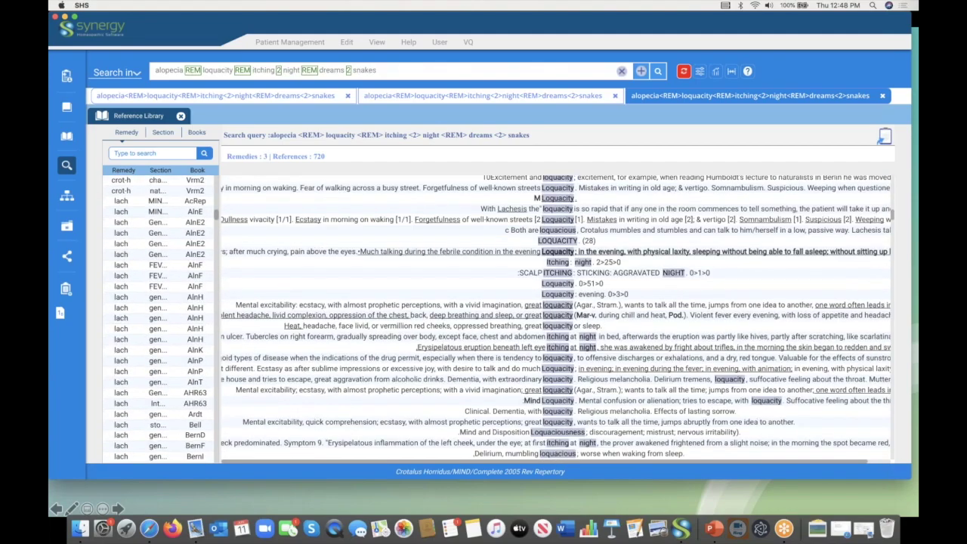
pyautogui.scroll(-15, 128, 311)
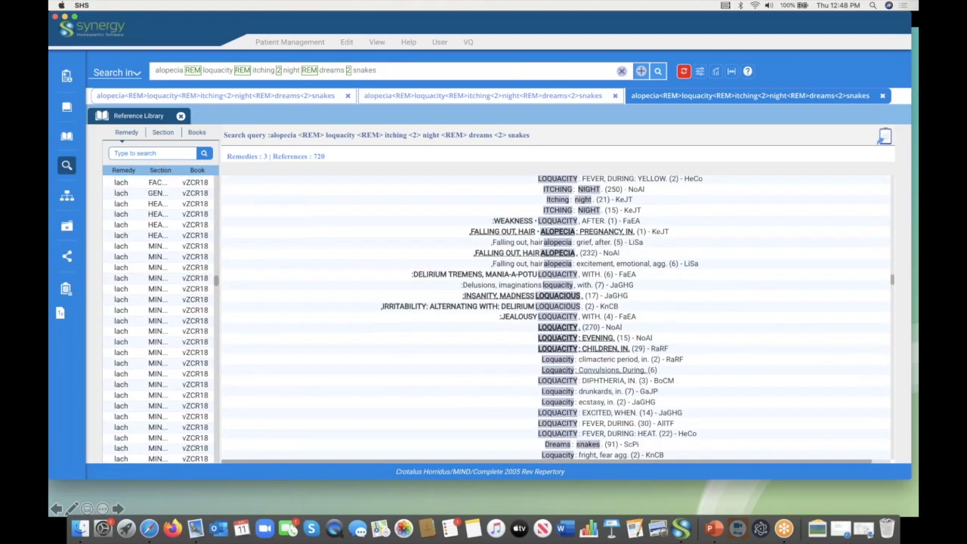
pyautogui.scroll(-15, 129, 311)
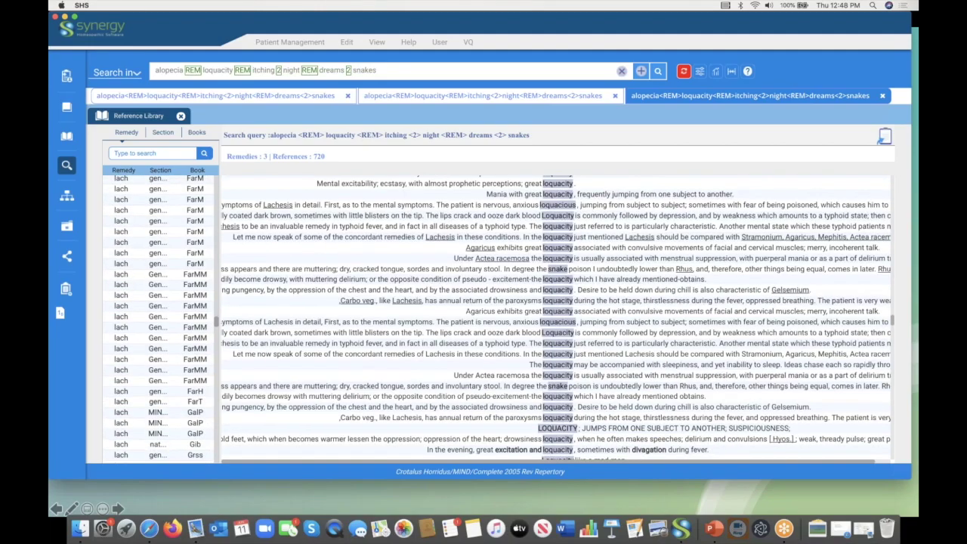
pyautogui.scroll(-8, 128, 311)
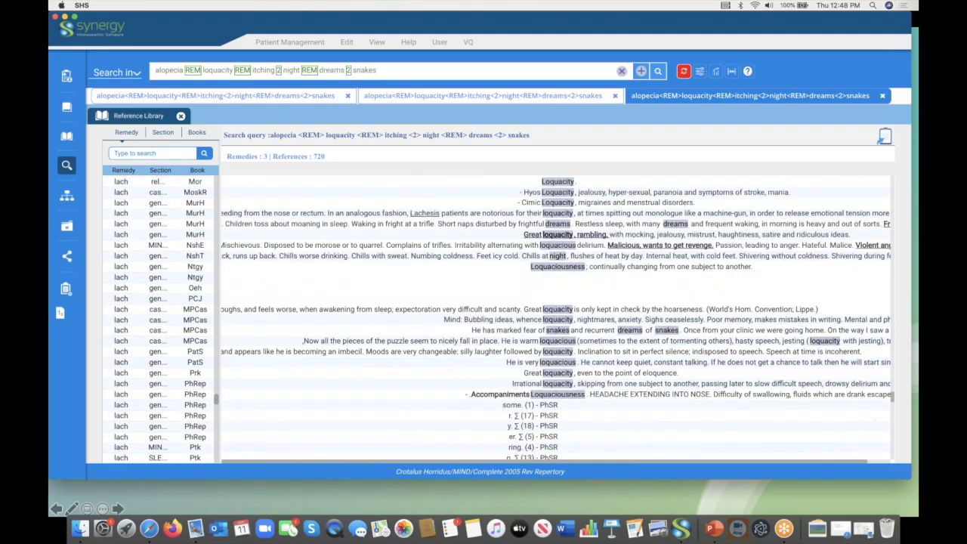
pyautogui.scroll(-15, 128, 311)
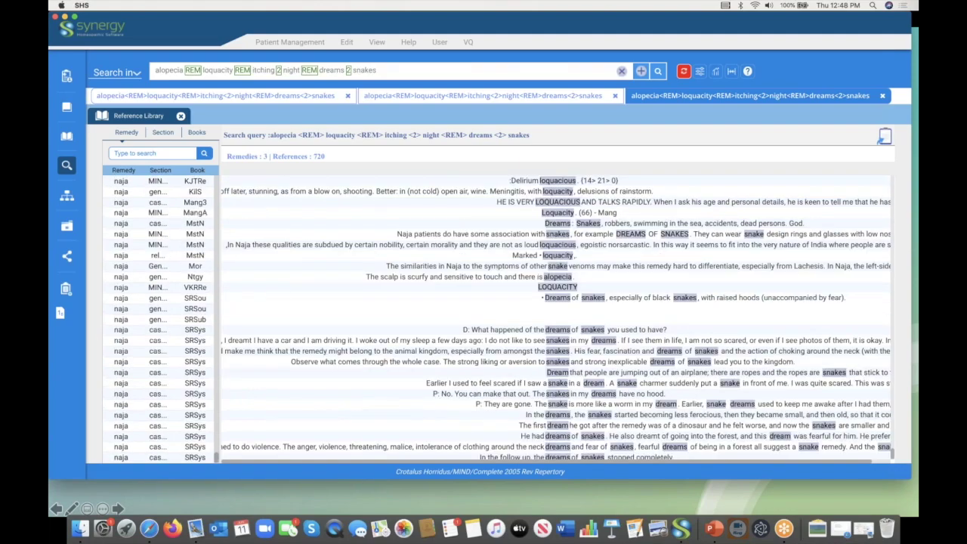
pyautogui.scroll(3, 498, 317)
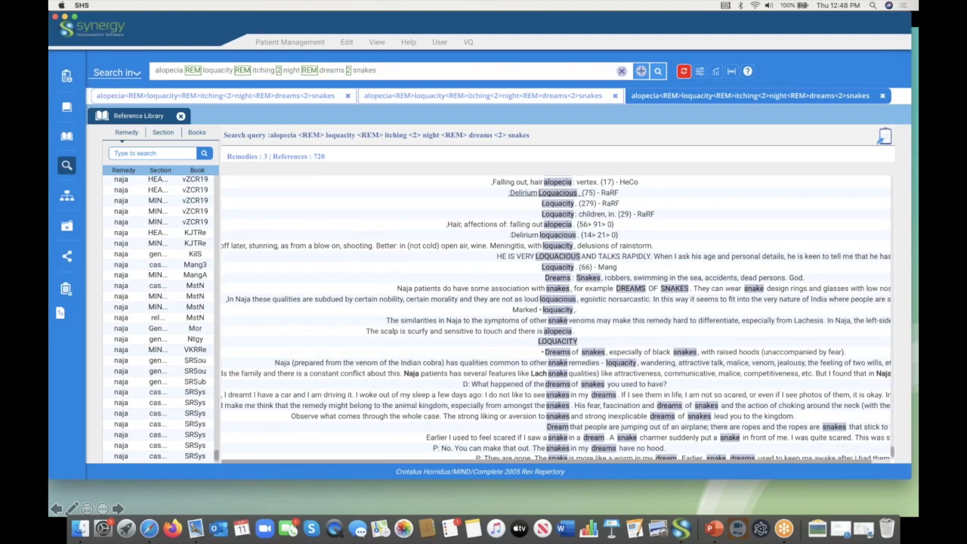
pyautogui.scroll(8, 128, 306)
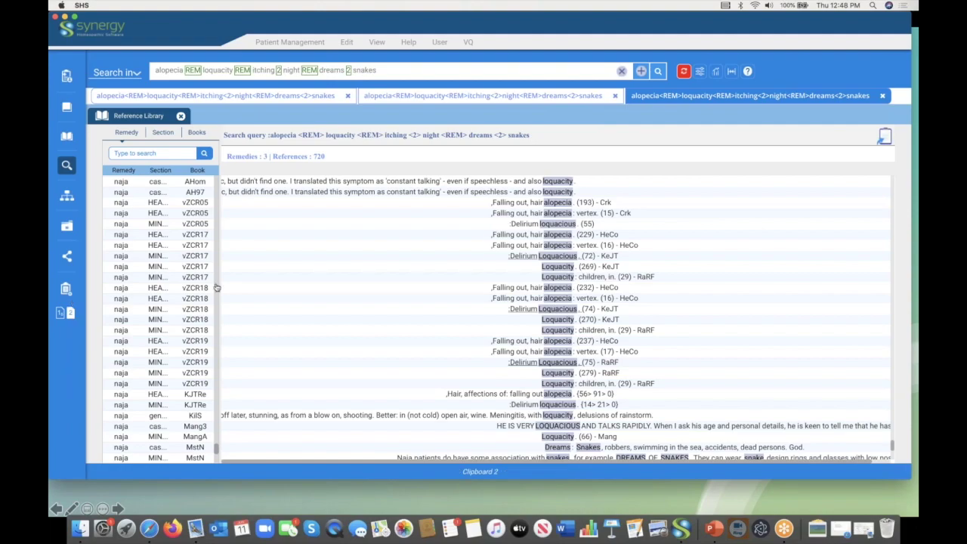
# Step: Create a third clipboard and add the unfiltered Reference Library search results to it
pyautogui.click(70, 313)
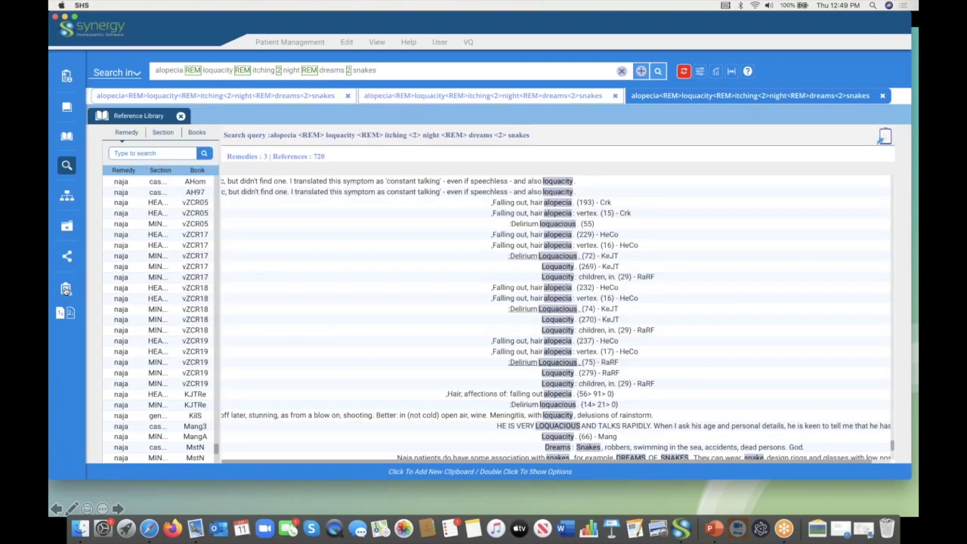
pyautogui.click(415, 98)
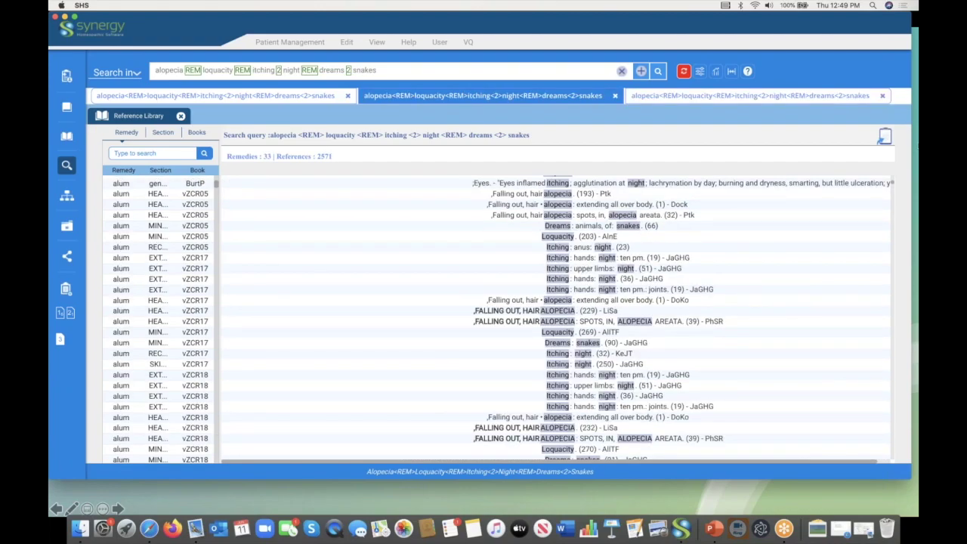
pyautogui.click(885, 139)
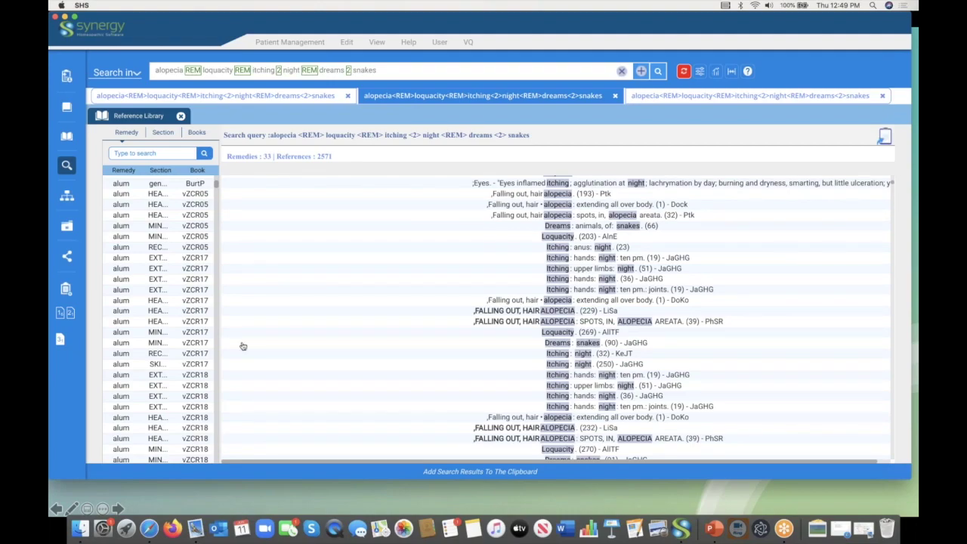
# Step: Open Clipboard 3 and limit its waffle graph to animal kingdom remedies
pyautogui.click(62, 341)
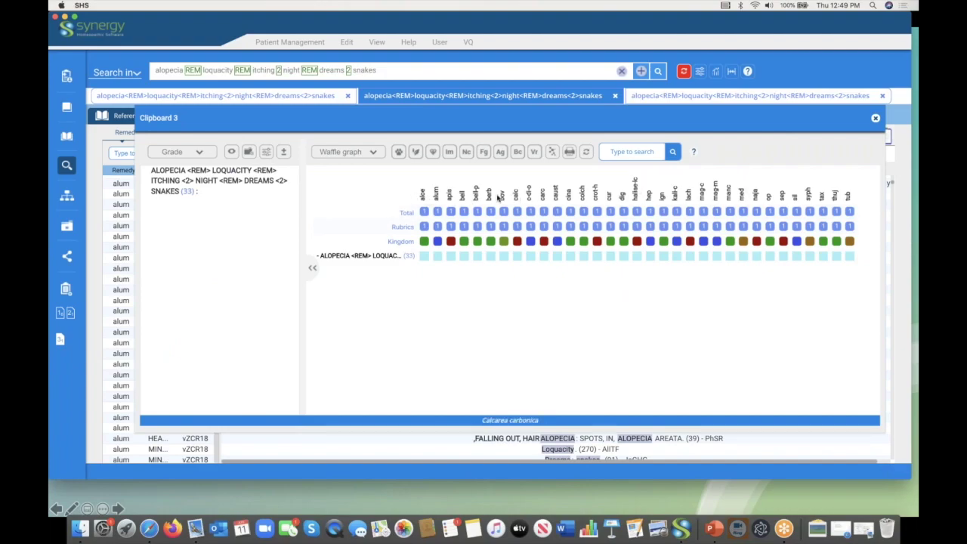
pyautogui.click(398, 151)
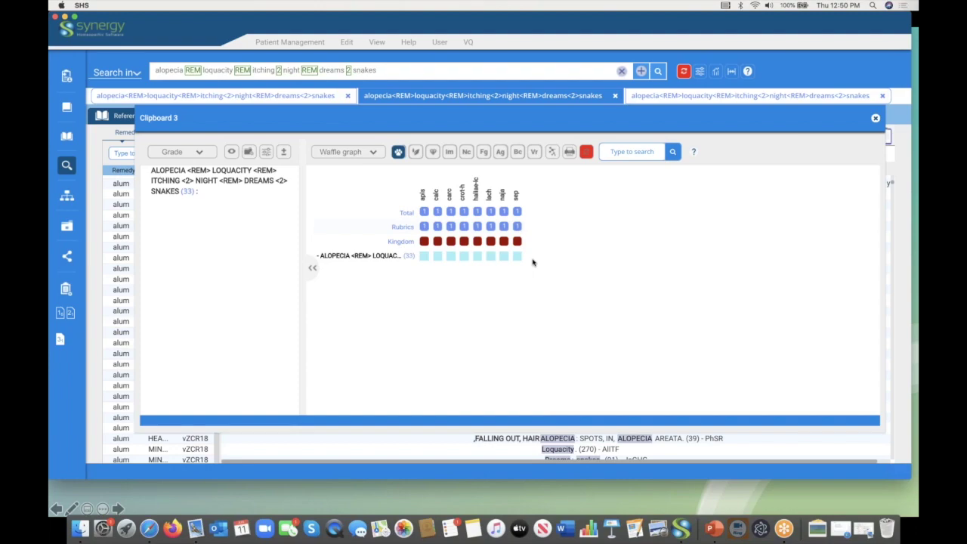
# Step: Open the reference book reader with the Vermeulen Synoptic Reference texts, and return to the PowerPoint case slides
pyautogui.click(67, 138)
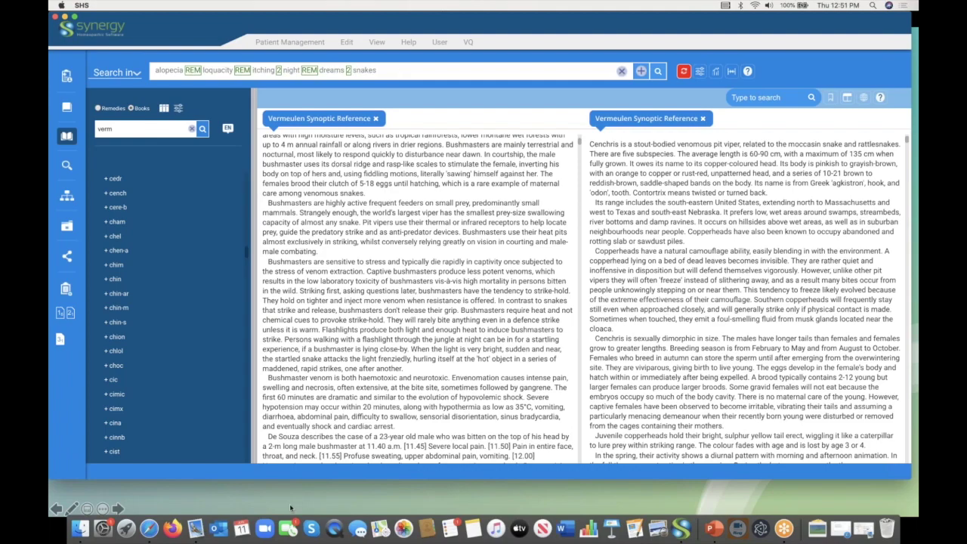
pyautogui.click(290, 508)
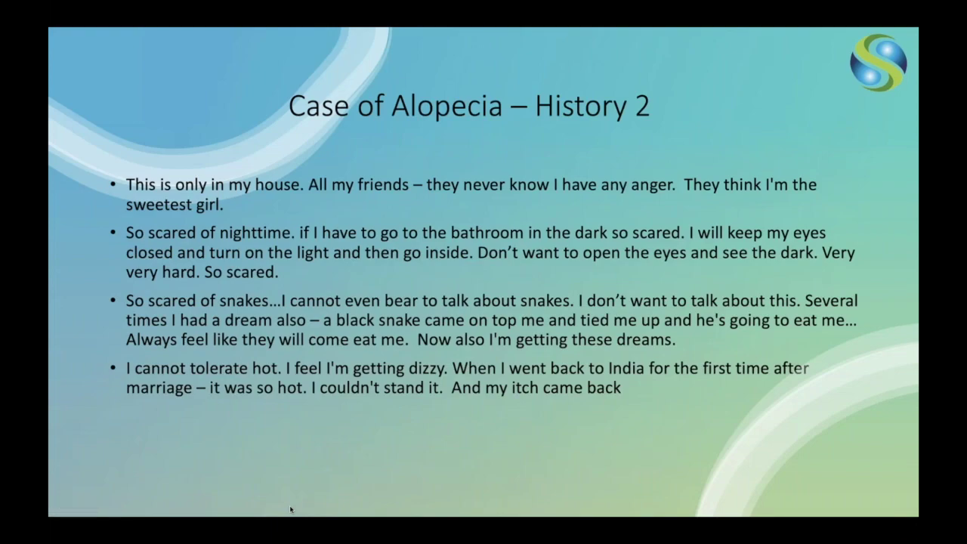
# Step: Return to the JAHC Training 2 presentation in PowerPoint and start its slide show from the title slide
pyautogui.click(290, 509)
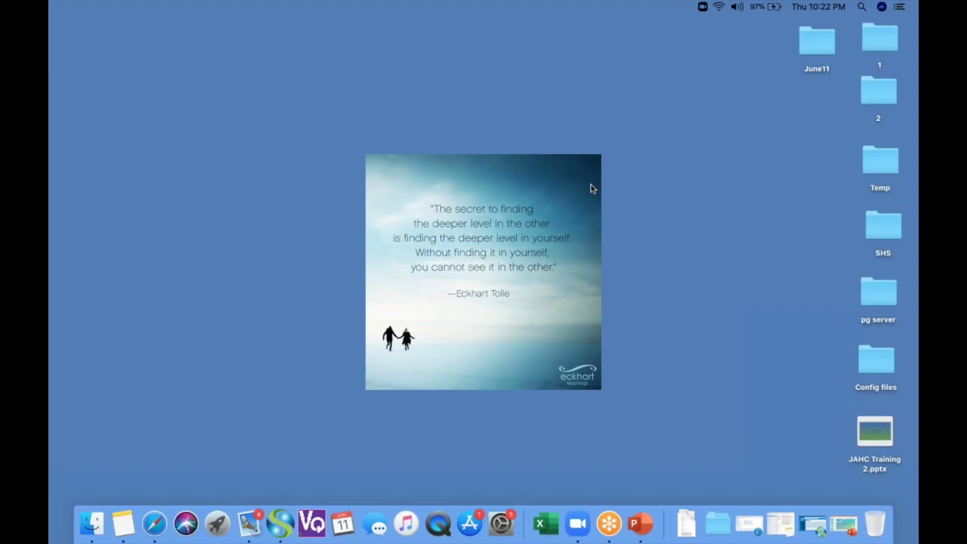
pyautogui.click(844, 524)
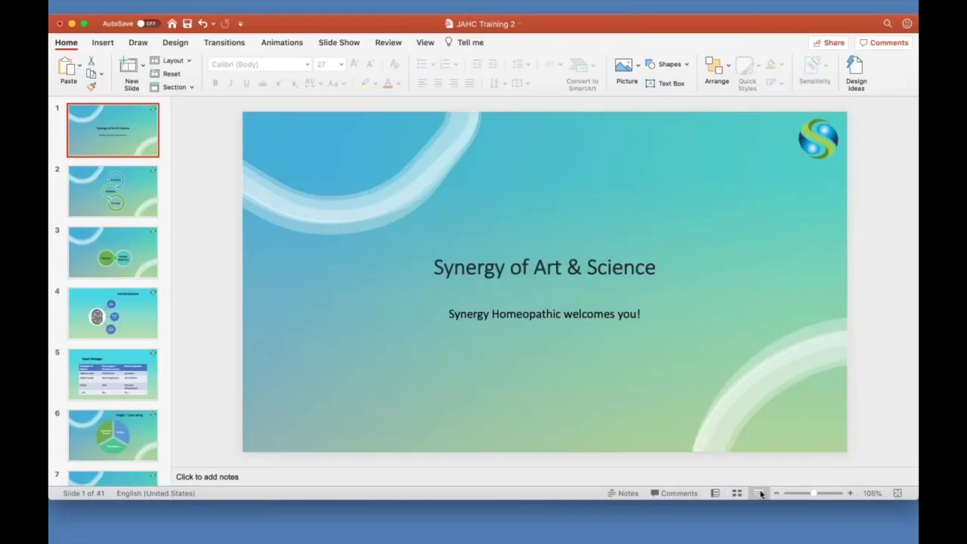
pyautogui.click(760, 494)
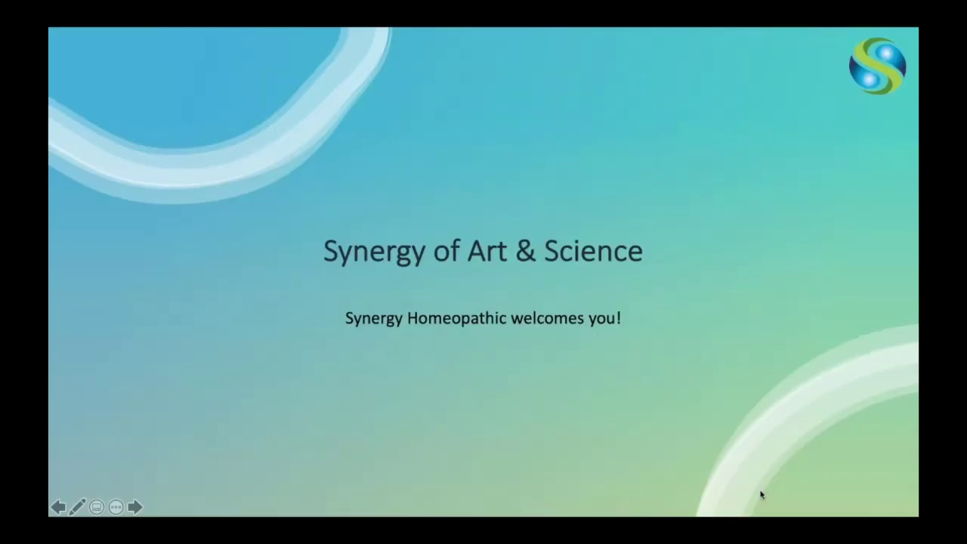
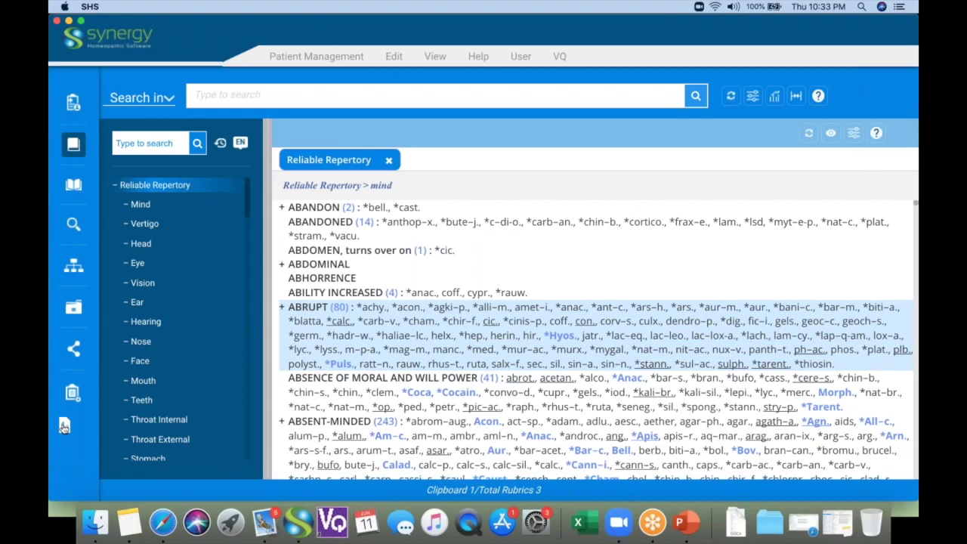
# Step: Open Clipboard 1 in Synergy and examine the analysis strategies and their customization table, closing both without changes
pyautogui.click(65, 428)
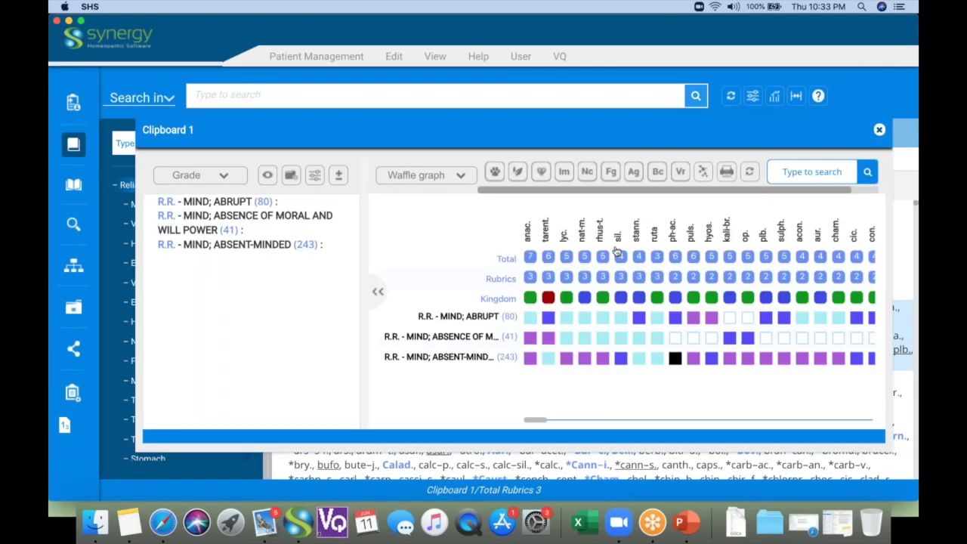
pyautogui.click(703, 173)
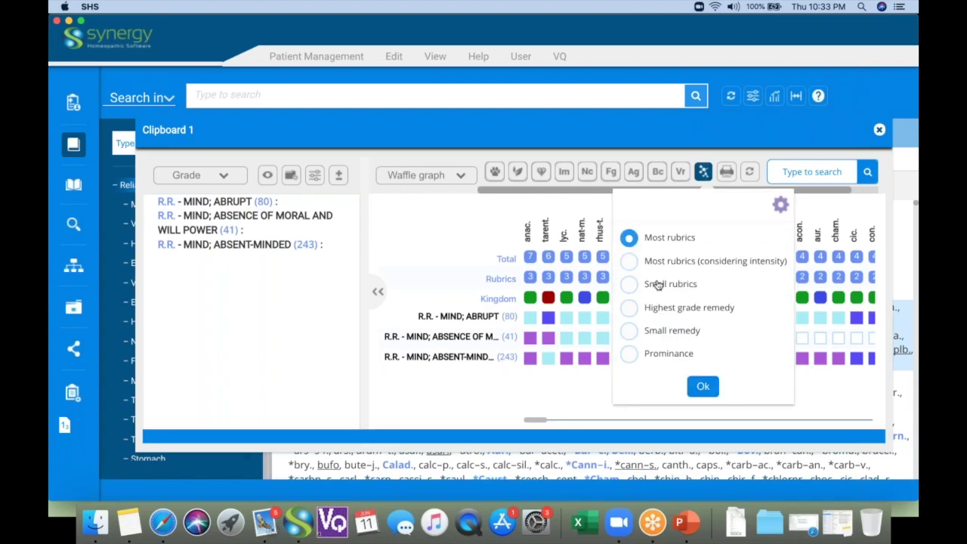
pyautogui.click(780, 205)
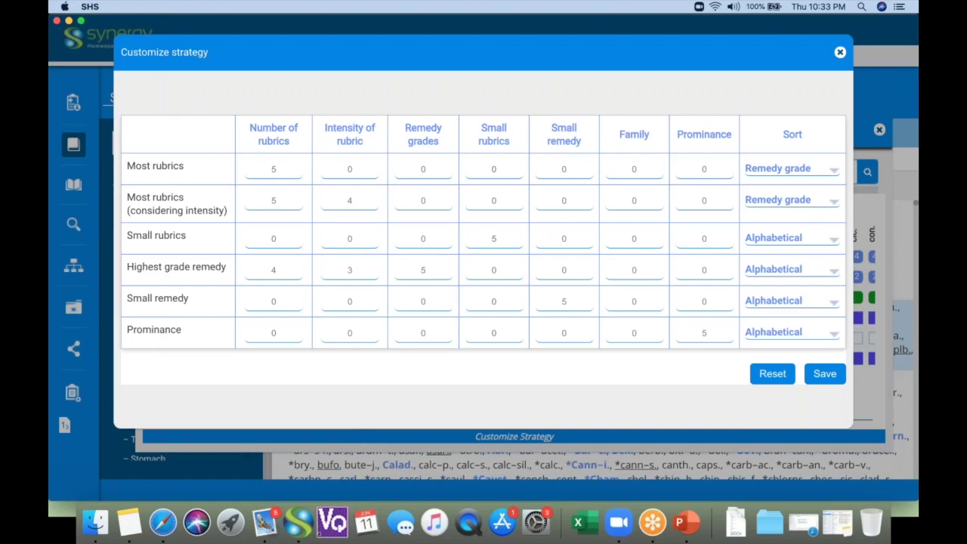
pyautogui.click(839, 55)
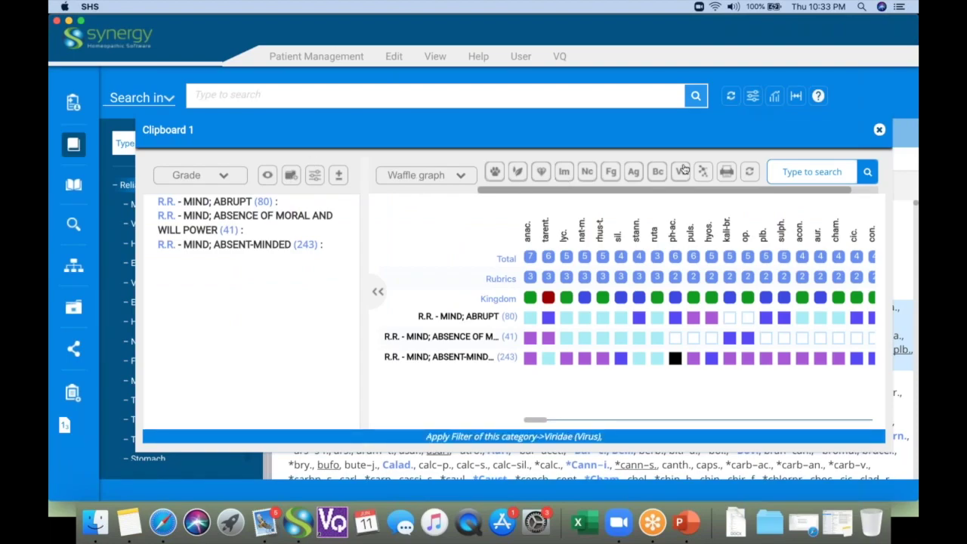
pyautogui.click(879, 132)
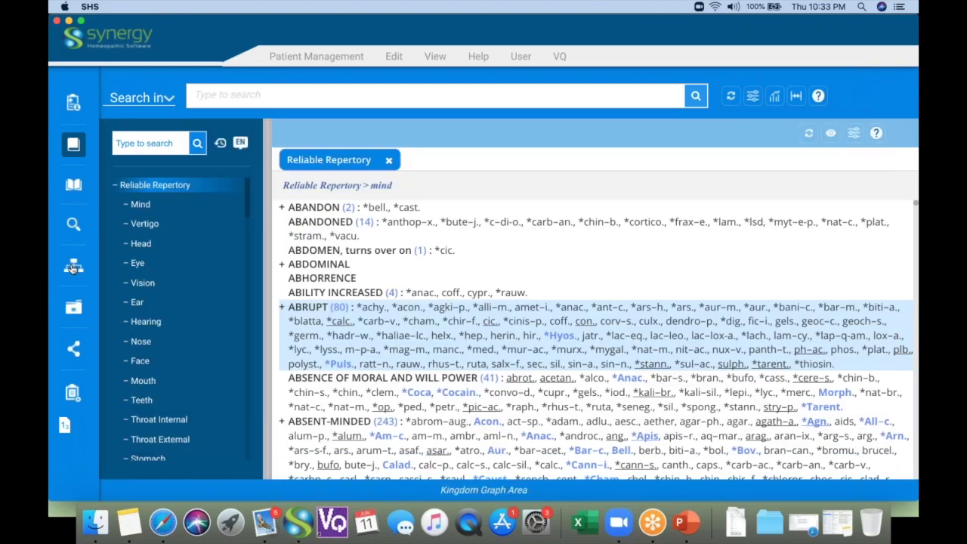
# Step: Open the kingdom graph and inspect the remedy counts for the plant, animal and imponderable slices
pyautogui.click(73, 267)
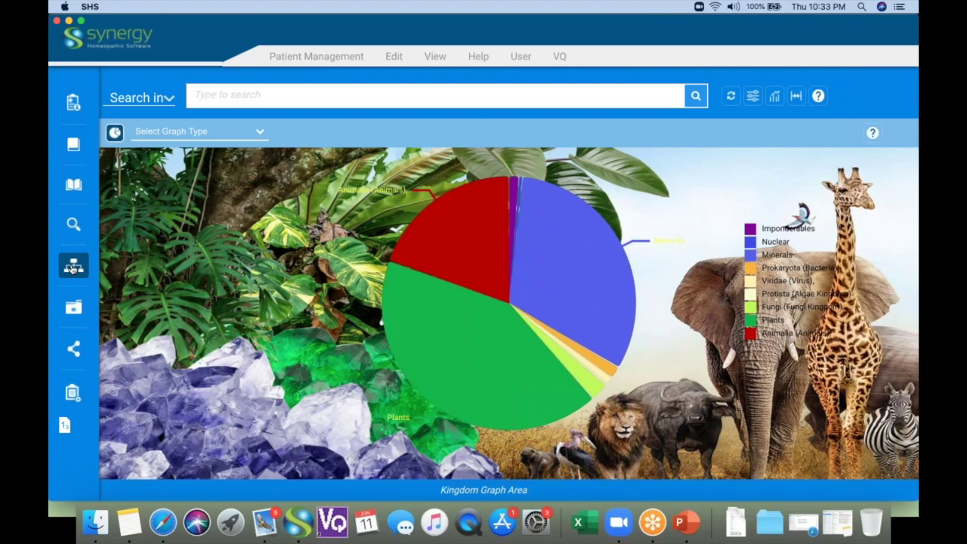
pyautogui.click(73, 266)
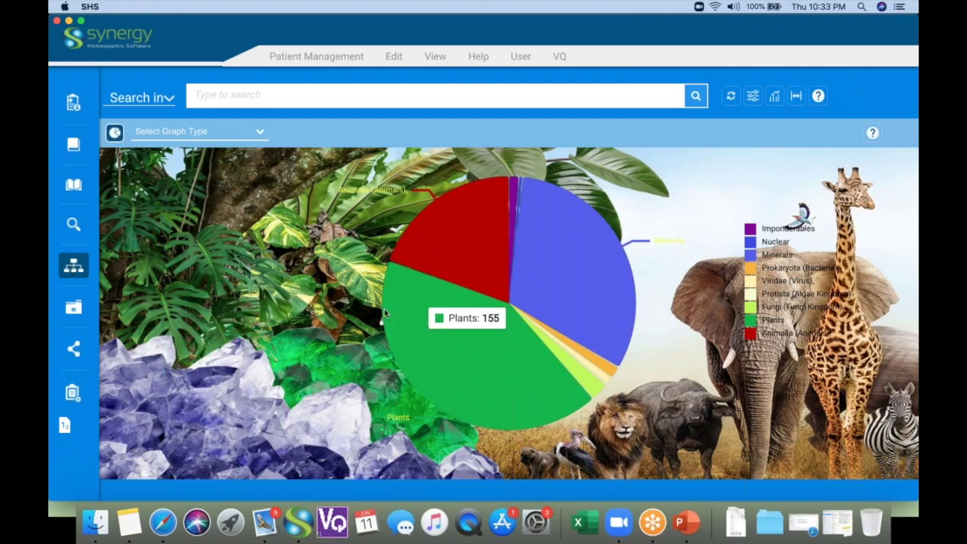
pyautogui.moveTo(435, 343)
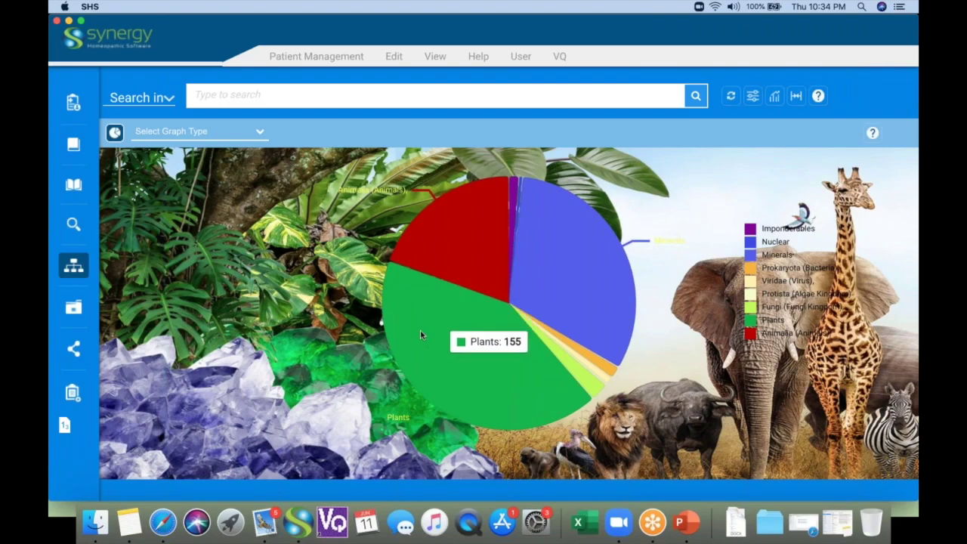
pyautogui.moveTo(449, 238)
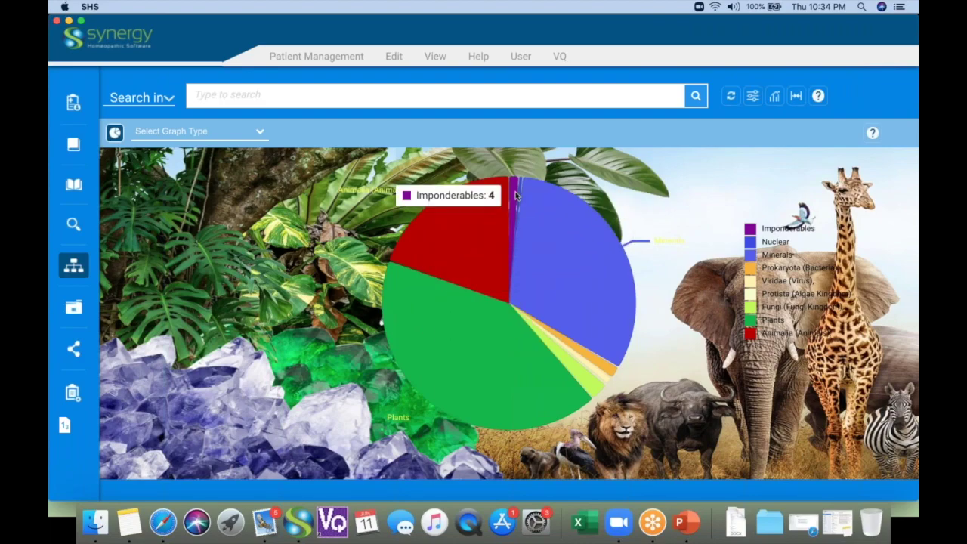
# Step: Filter Clipboard 1 to the Solanaceae family through Cronquist Plants, Asteridae and Solanales, and clear that filter and close the clipboard
pyautogui.click(427, 327)
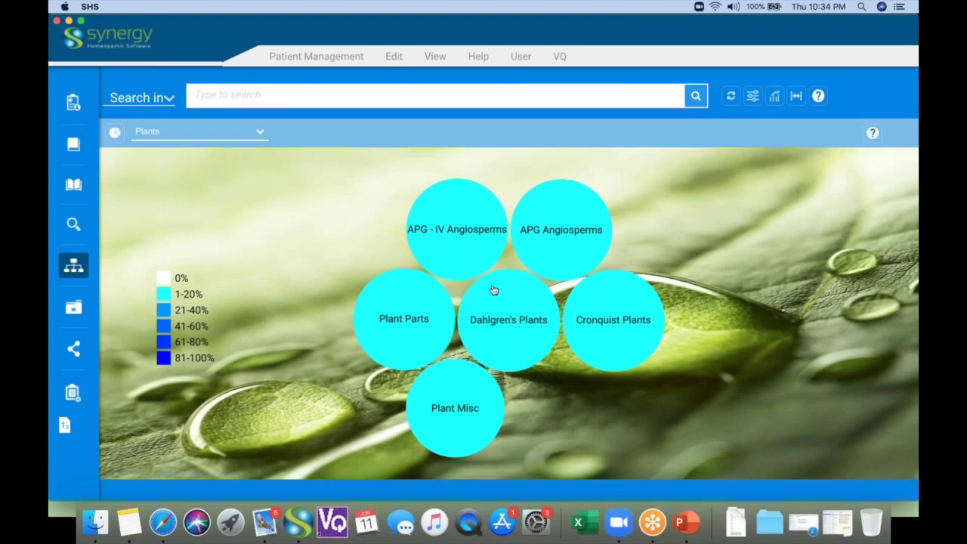
pyautogui.click(610, 320)
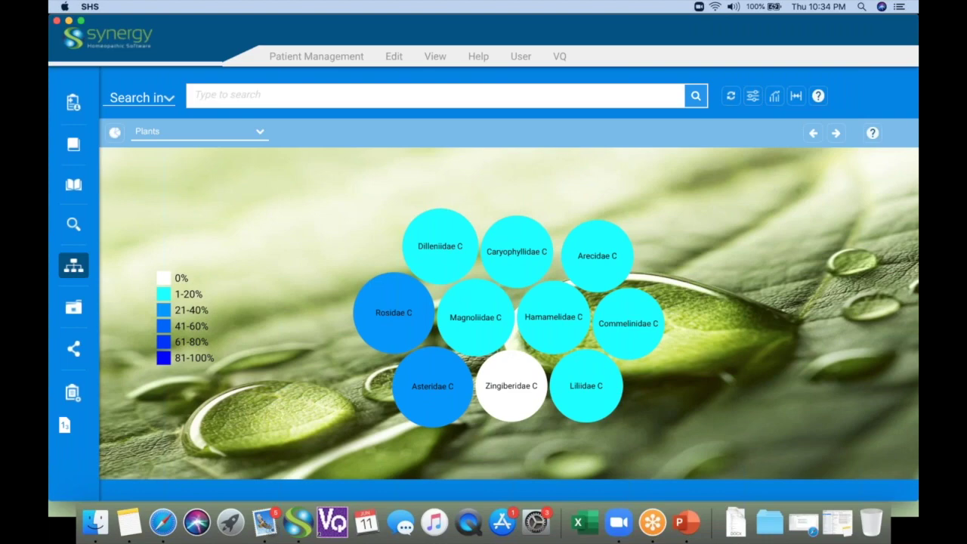
pyautogui.click(427, 392)
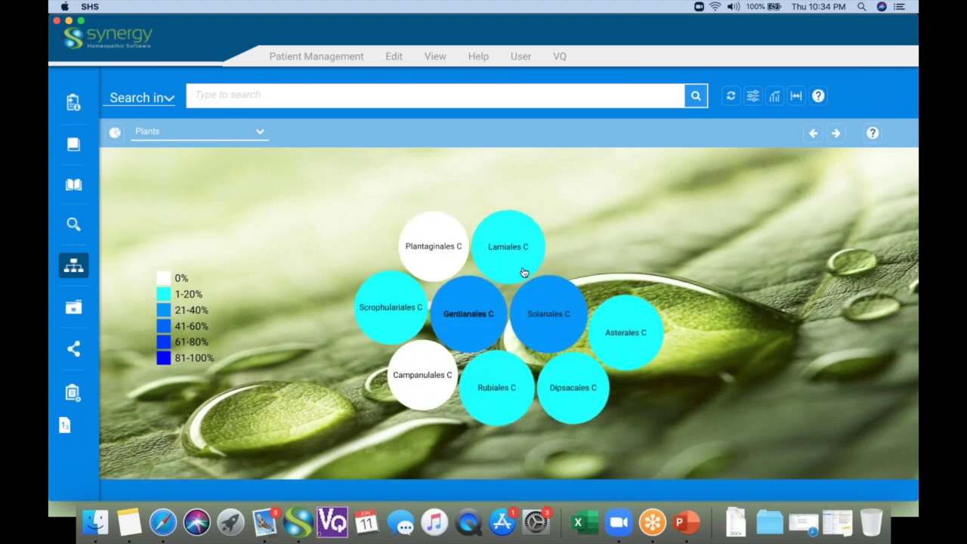
pyautogui.click(542, 317)
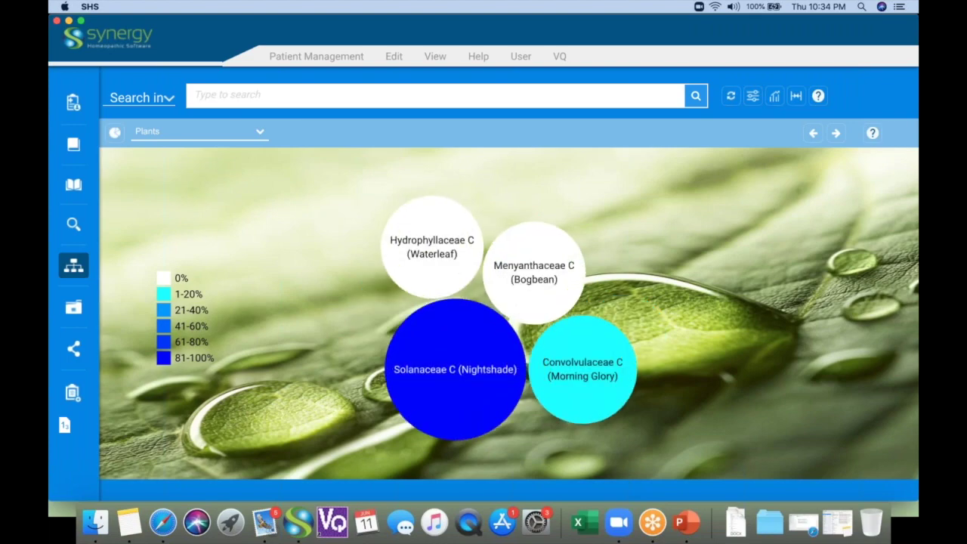
pyautogui.click(431, 381)
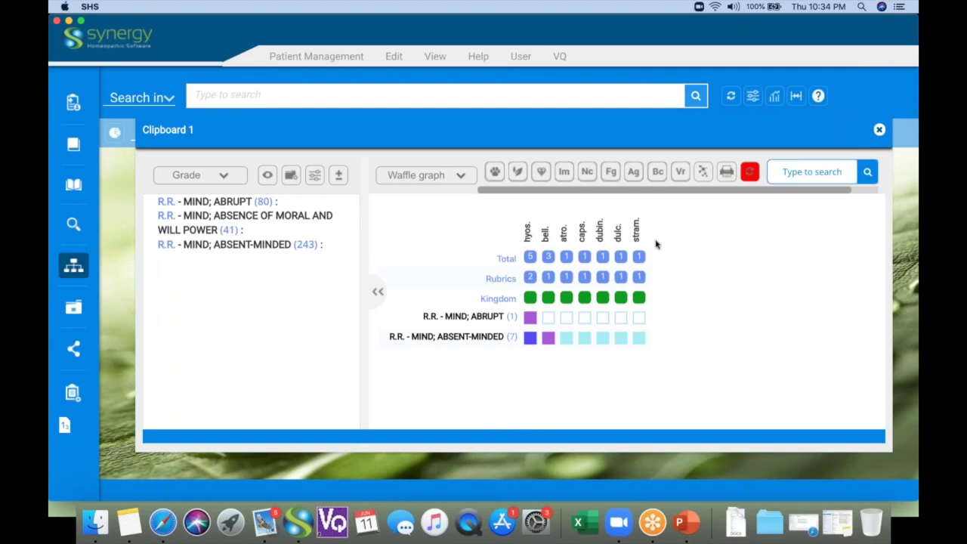
pyautogui.click(750, 173)
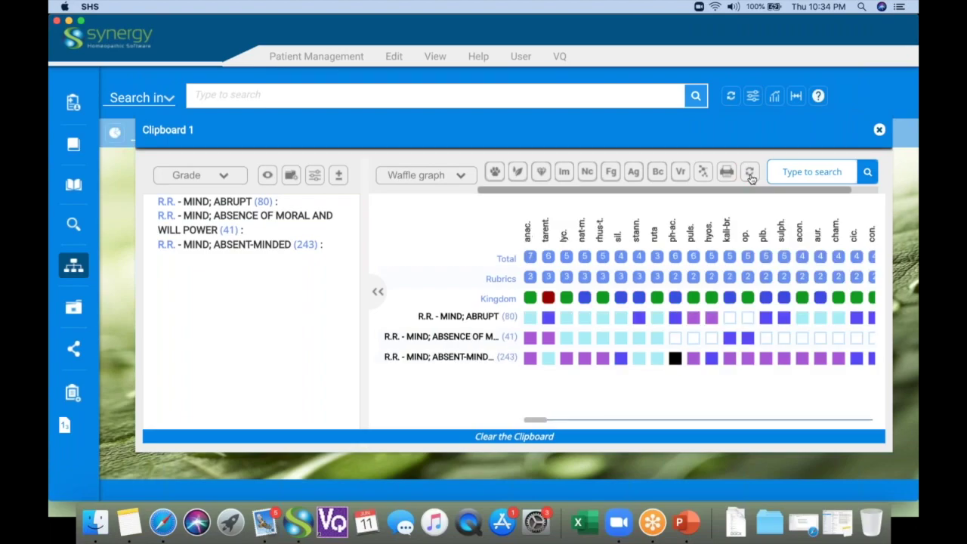
pyautogui.click(878, 131)
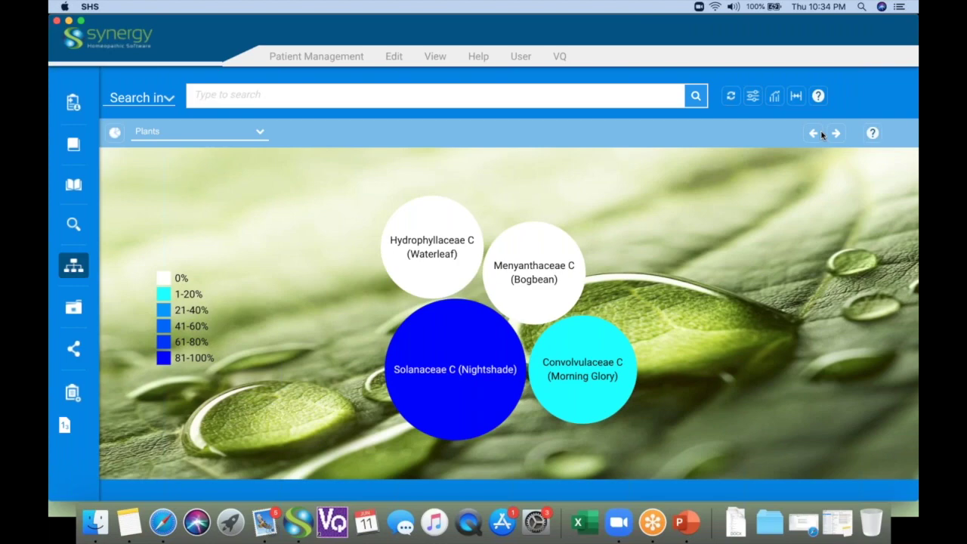
# Step: Show the Plants Overview and view the plant family sensations in Rajan's Plants 1
pyautogui.click(259, 132)
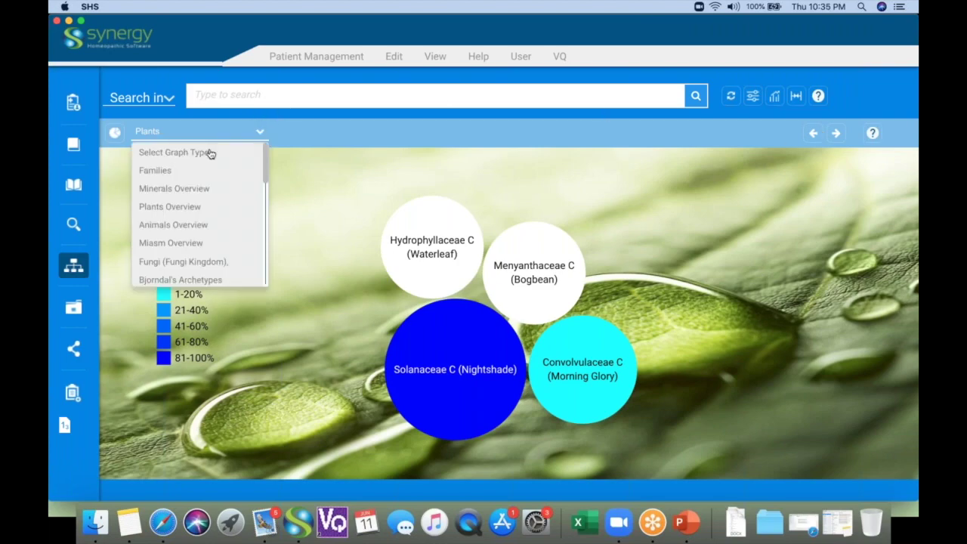
pyautogui.click(152, 208)
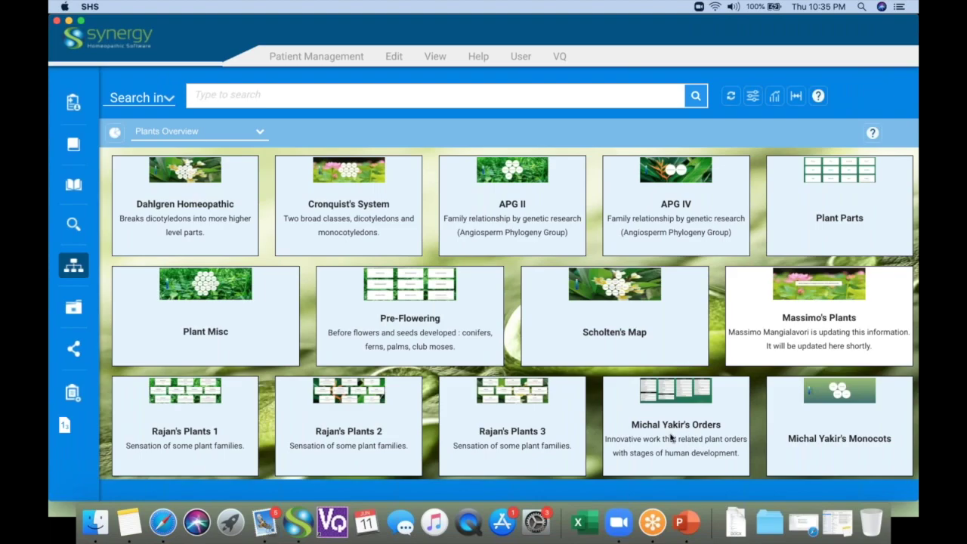
pyautogui.click(209, 398)
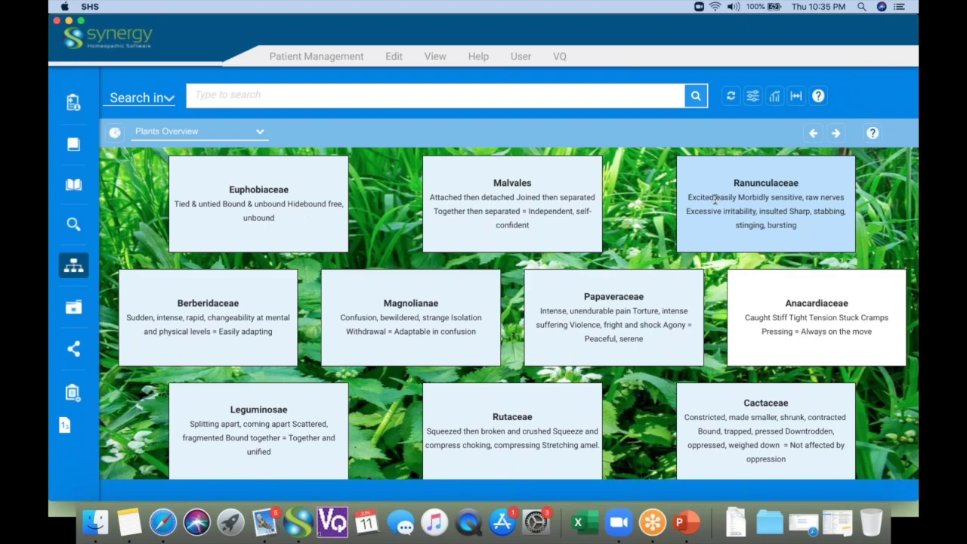
# Step: Show the Minerals Overview, read the Sulphur themes from the Jan Scholten periodic table, and return to the overview
pyautogui.click(261, 133)
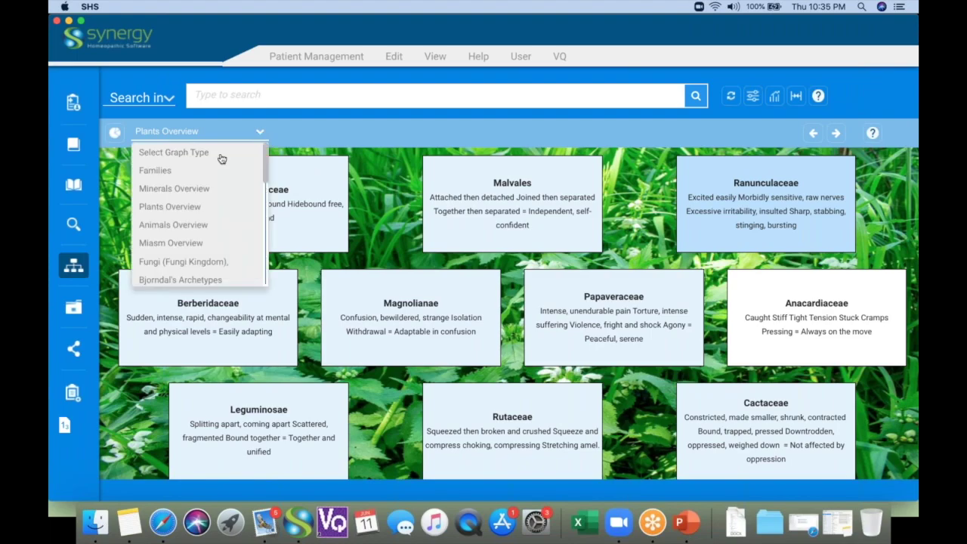
pyautogui.click(174, 189)
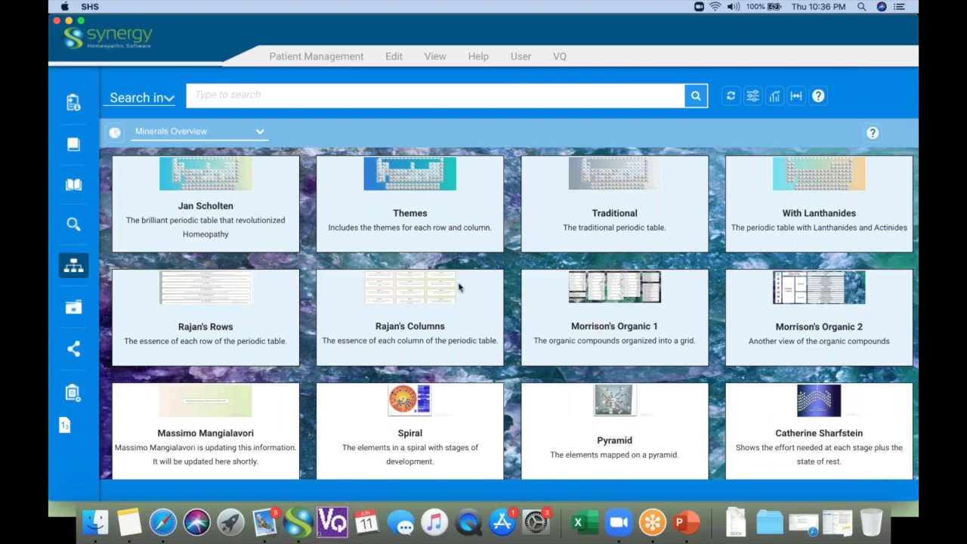
pyautogui.click(198, 178)
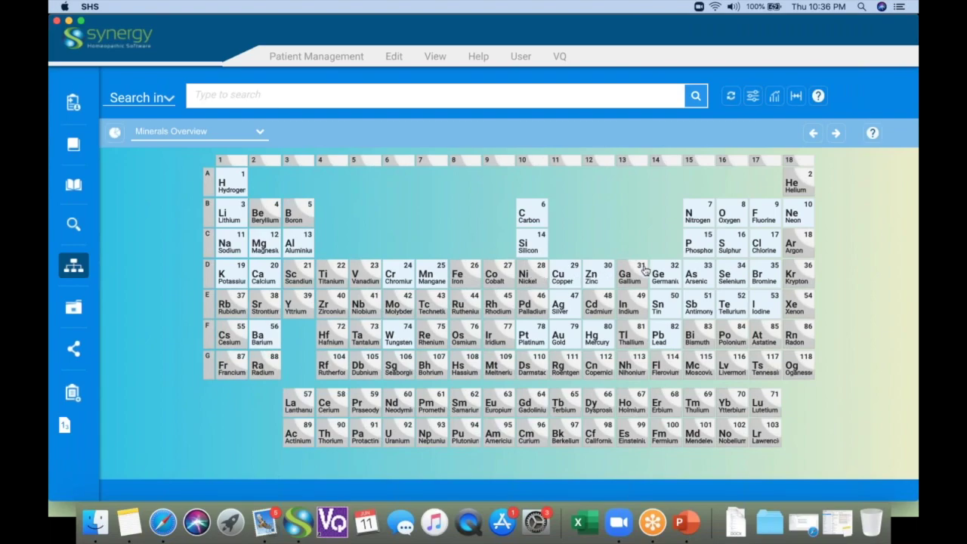
pyautogui.click(730, 245)
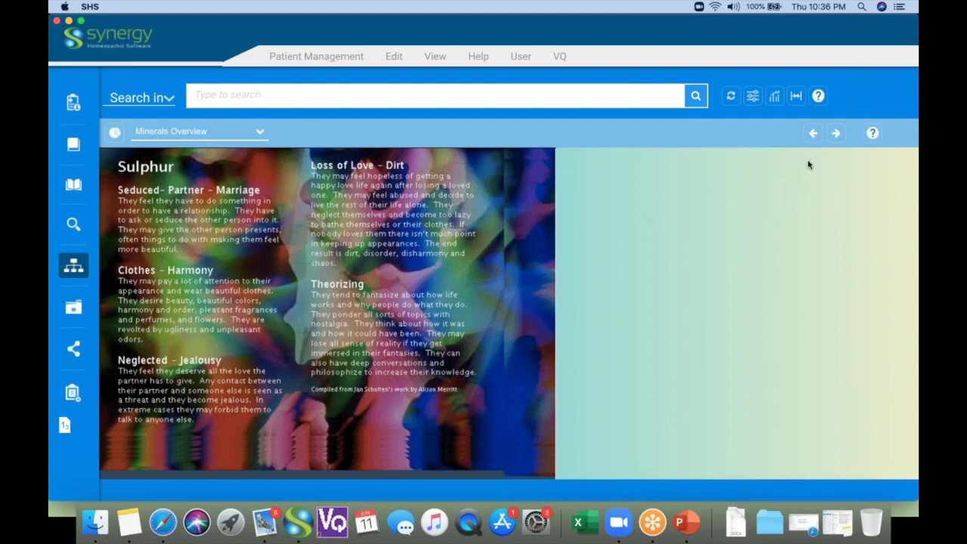
pyautogui.click(814, 134)
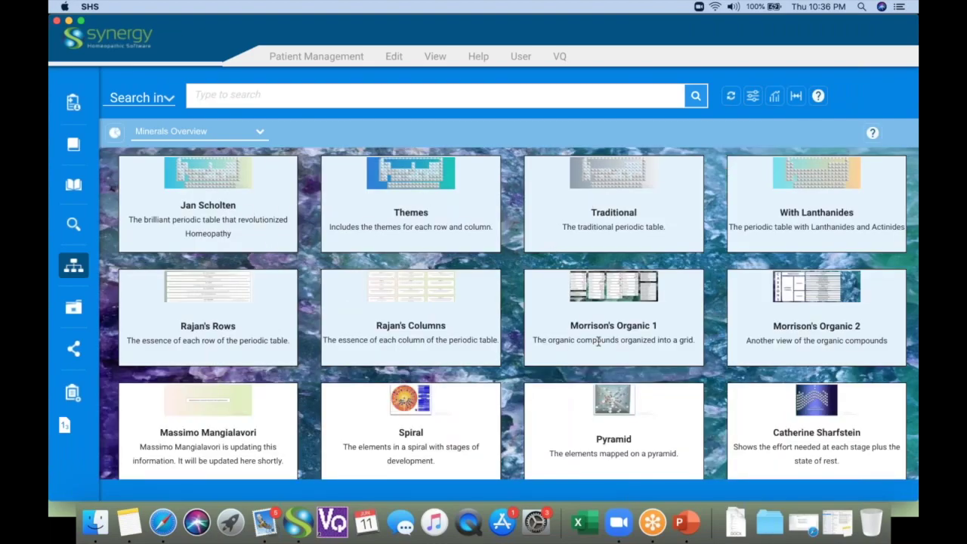
# Step: Filter Clipboard 1 to Canidae (Dogs) remedies through the Animals Overview's Animal Kingdom map, under Vertebrata, Mammalia and Carnivora
pyautogui.click(257, 135)
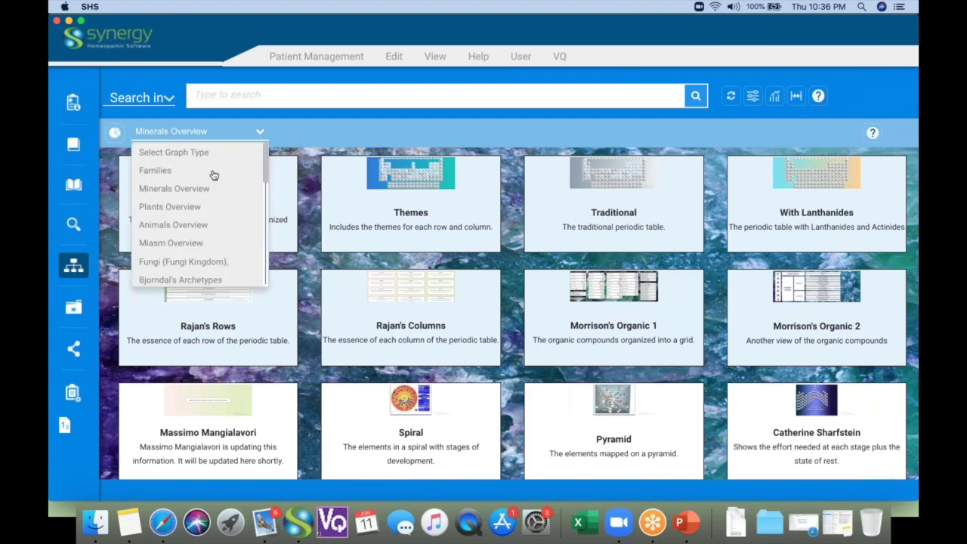
pyautogui.click(177, 225)
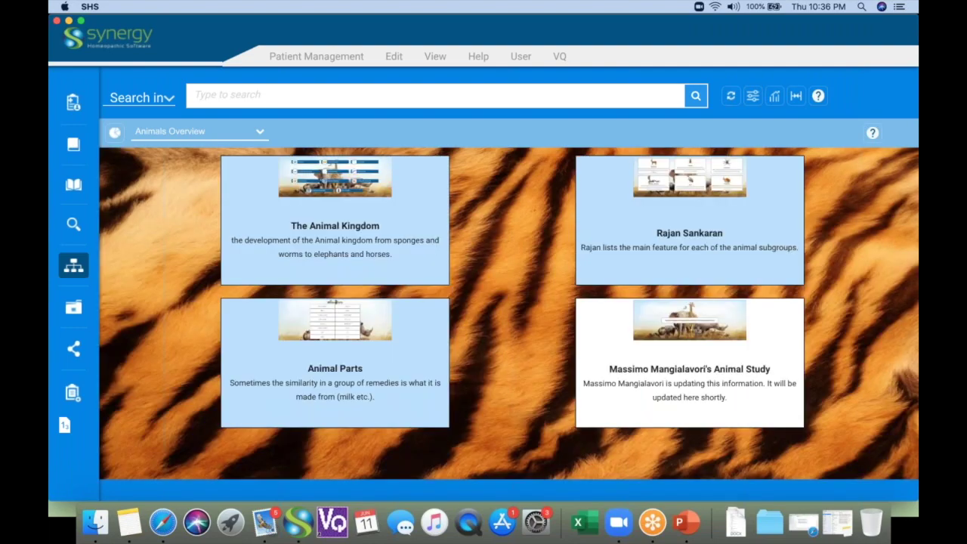
pyautogui.click(321, 180)
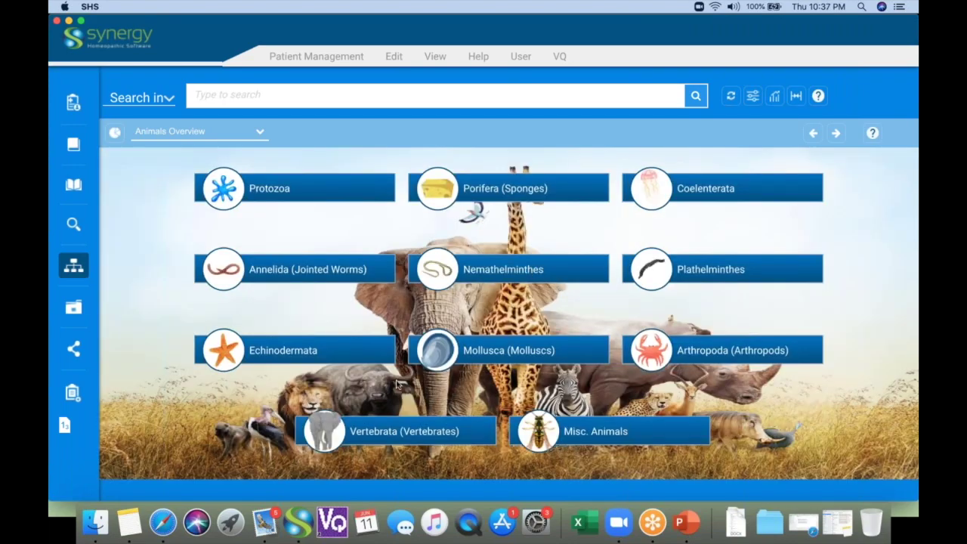
pyautogui.click(374, 432)
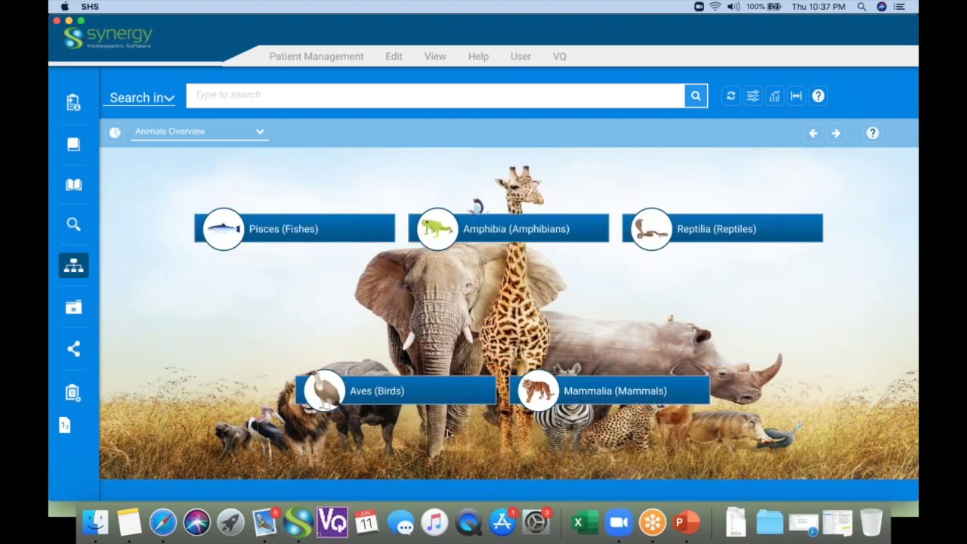
pyautogui.click(590, 392)
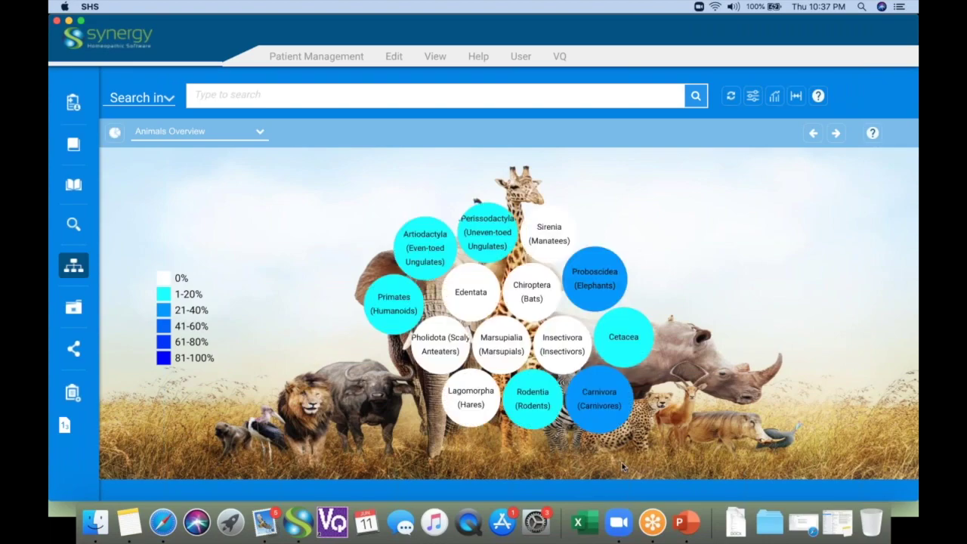
pyautogui.click(596, 402)
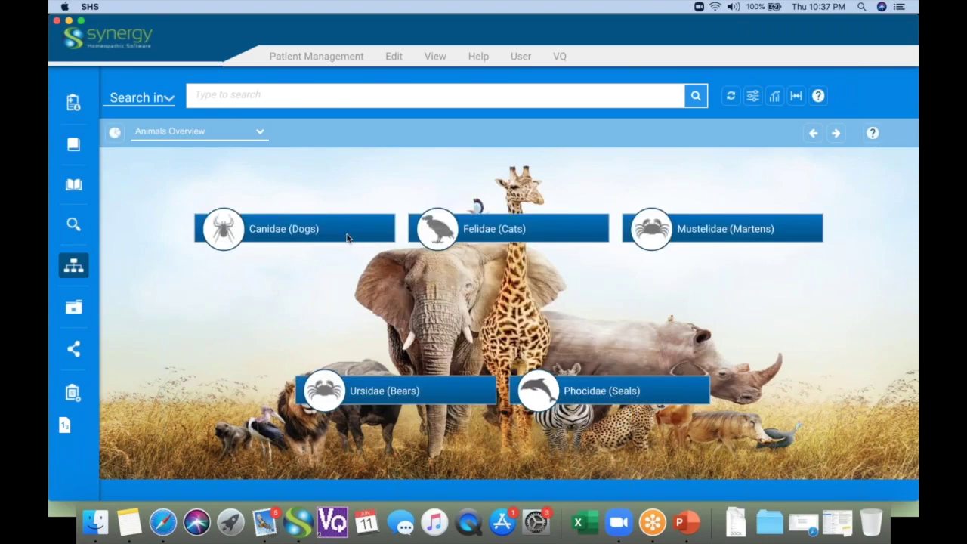
pyautogui.click(342, 234)
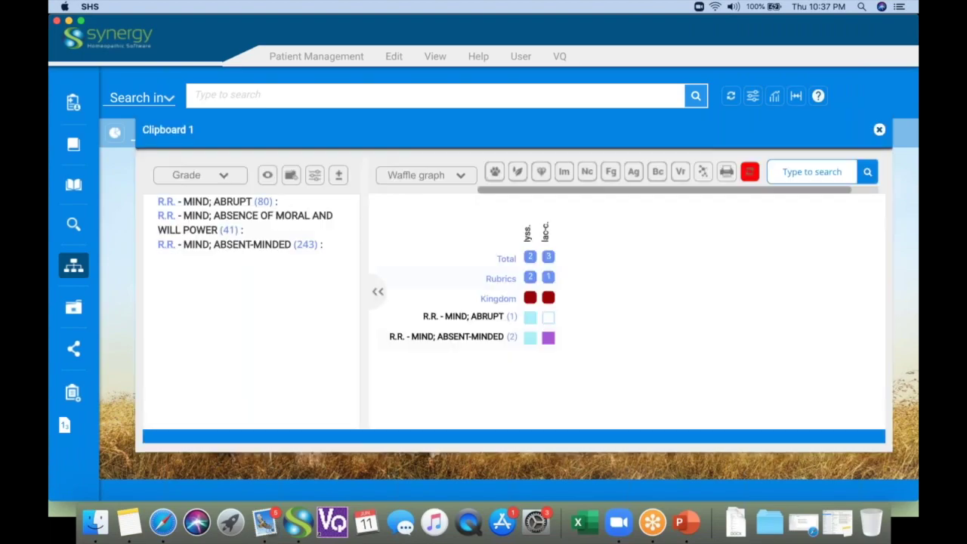
# Step: Clear the Canidae filter from Clipboard 1 and close the clipboard, and show the Miasm Overview of family maps
pyautogui.click(750, 173)
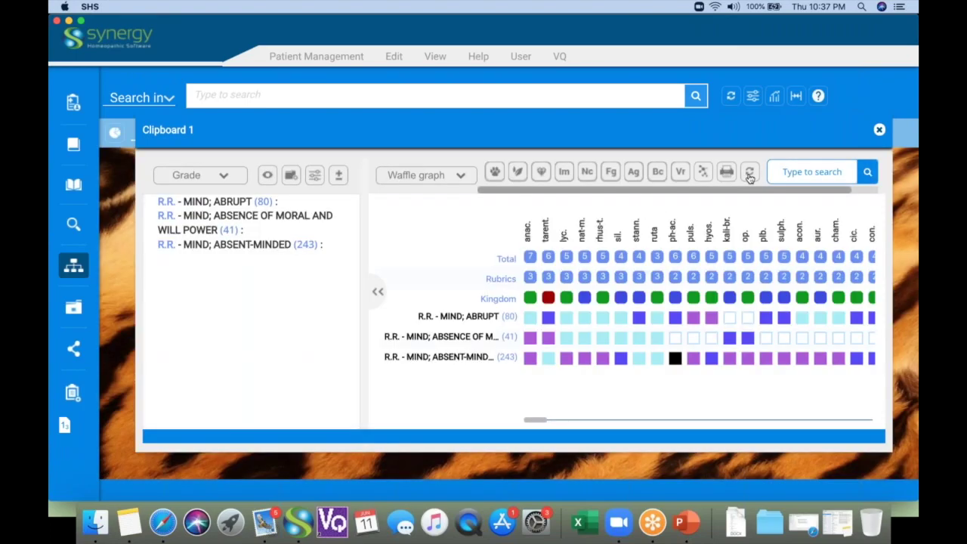
pyautogui.click(879, 132)
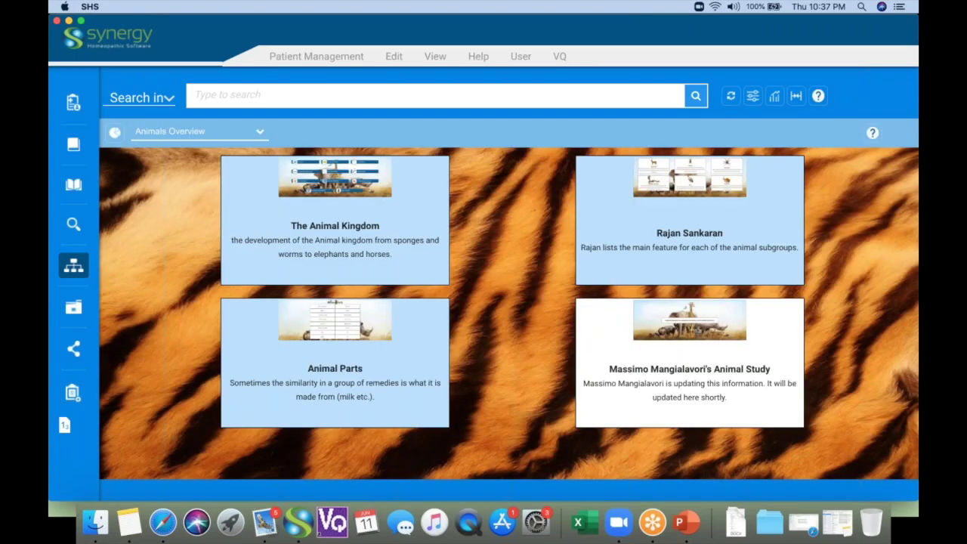
pyautogui.click(241, 135)
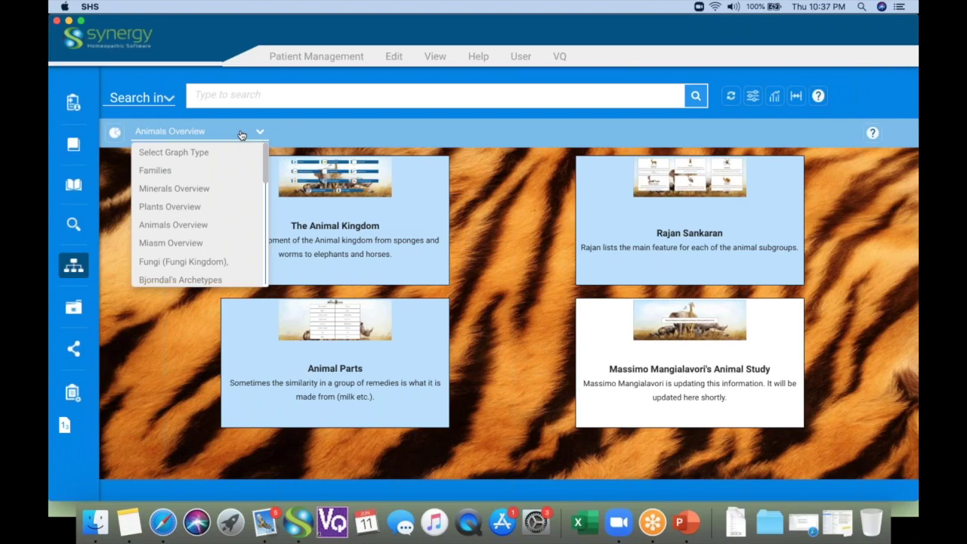
pyautogui.click(172, 243)
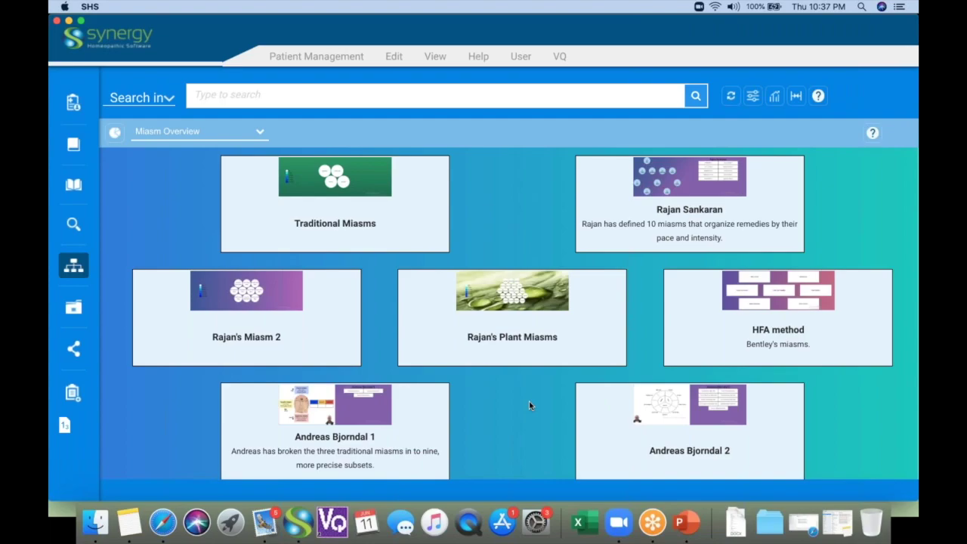
# Step: Switch from the Miasm Overview to the Rajan Sankaran collection of family maps
pyautogui.click(261, 133)
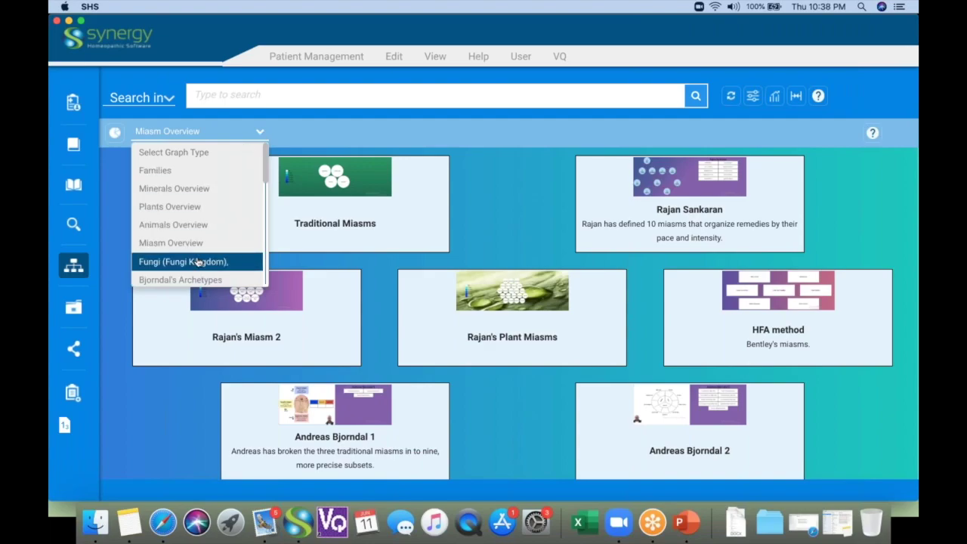
pyautogui.scroll(-1, 197, 262)
pyautogui.scroll(-6, 198, 261)
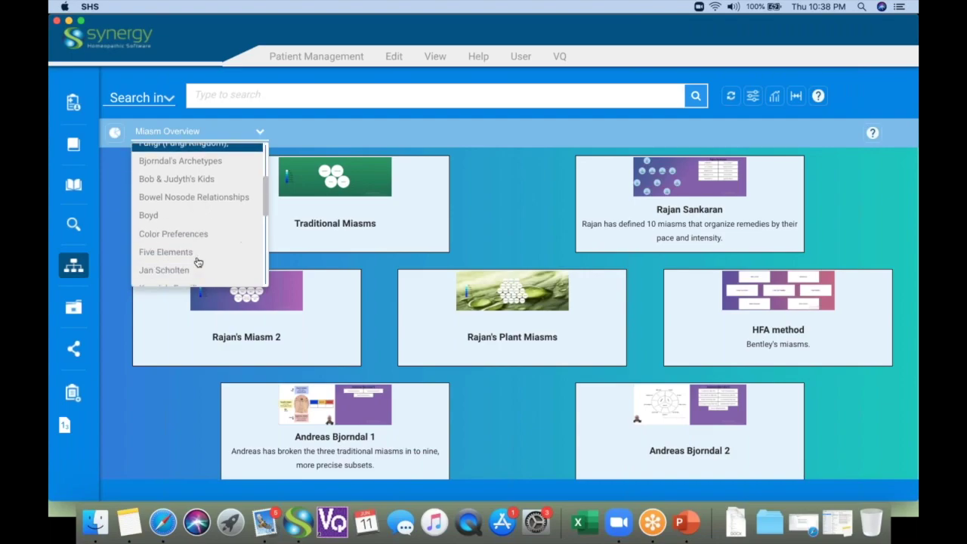
pyautogui.scroll(-3, 201, 239)
pyautogui.scroll(-6, 189, 227)
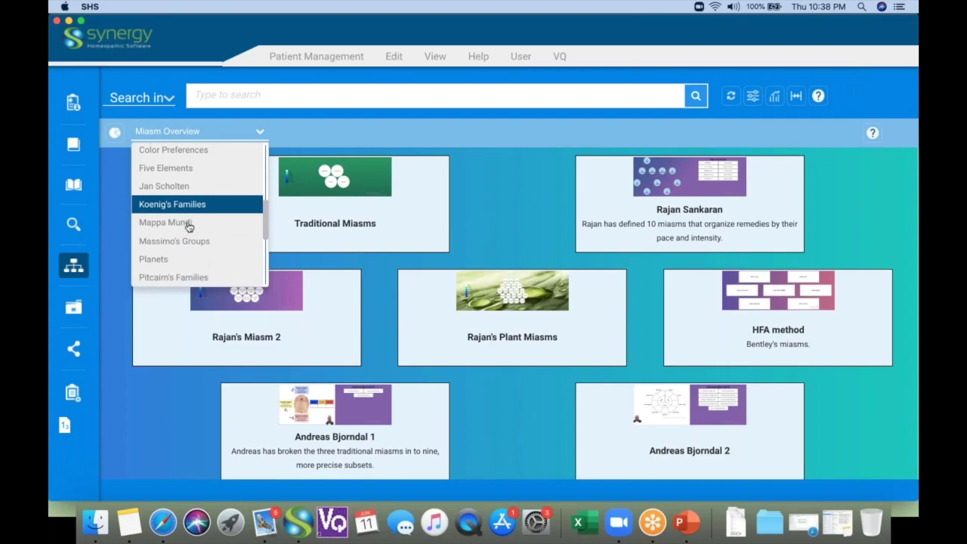
pyautogui.scroll(-1, 188, 226)
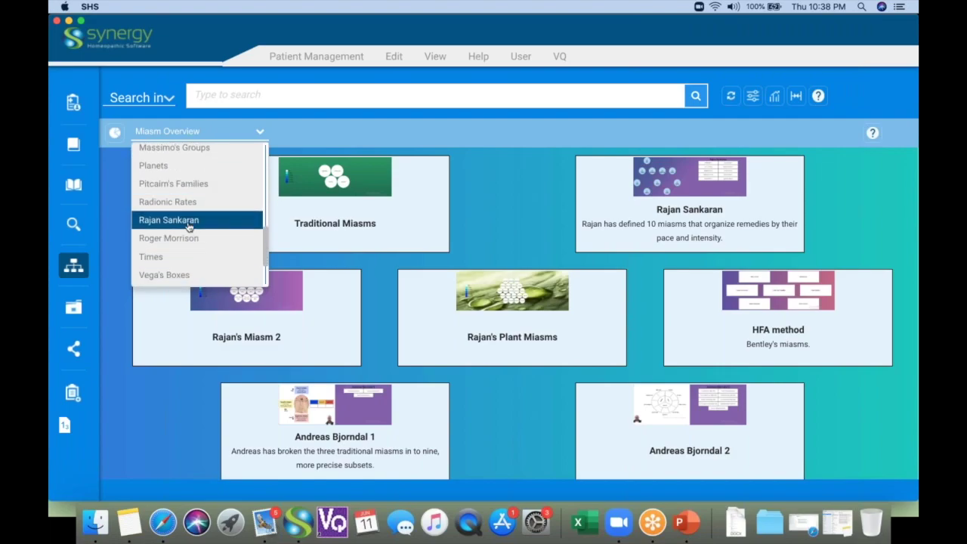
pyautogui.click(189, 226)
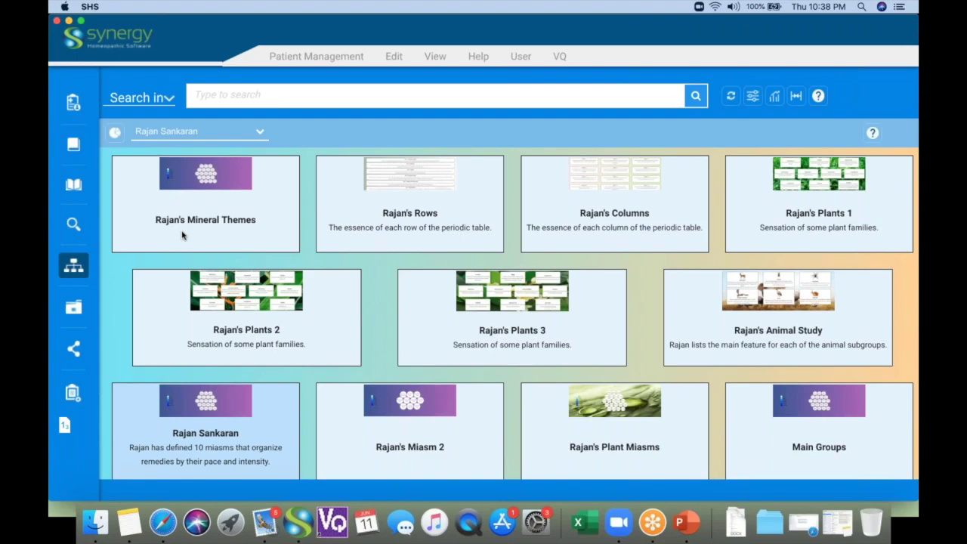
# Step: In Case Taking's Therapeutics Approach, look up the rubrics for the clinical condition Cough with the type Asthmatic
pyautogui.click(72, 105)
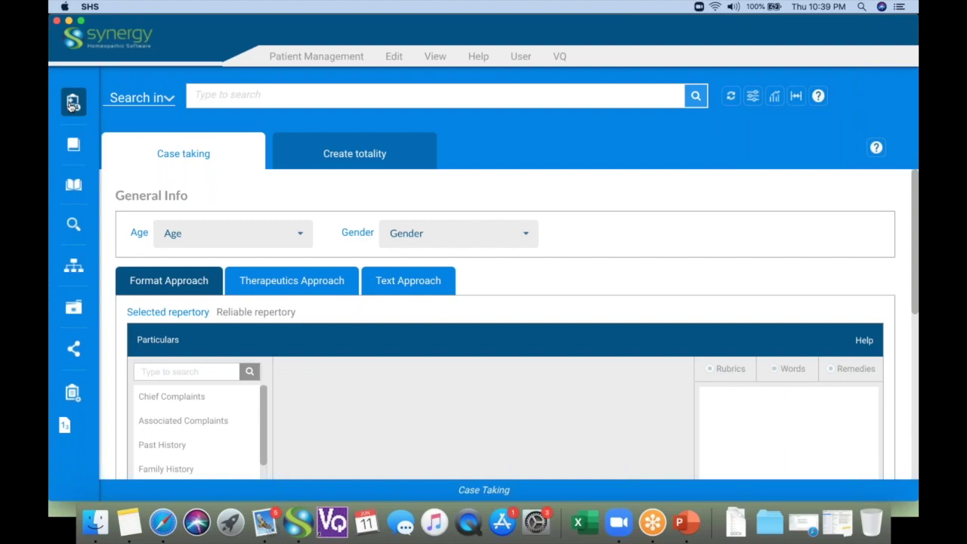
pyautogui.click(292, 284)
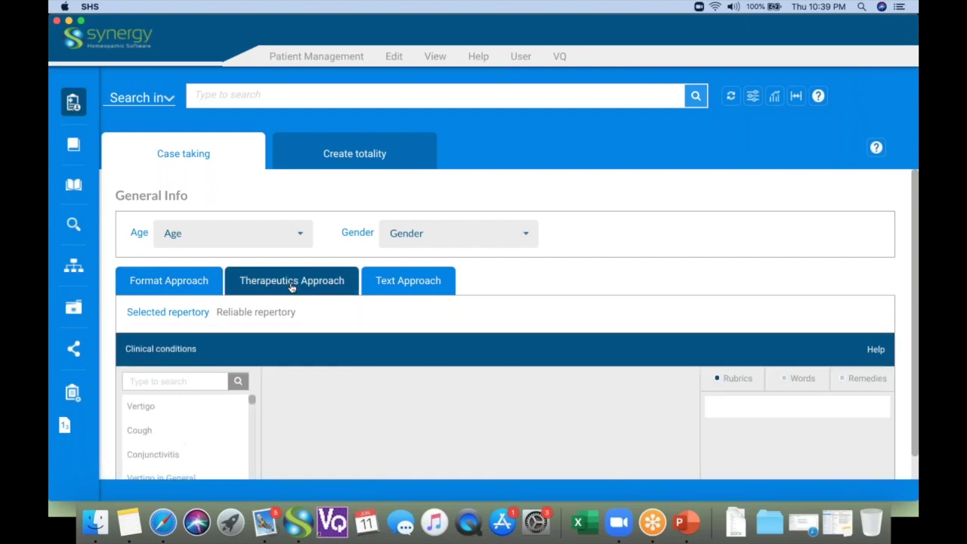
pyautogui.click(147, 434)
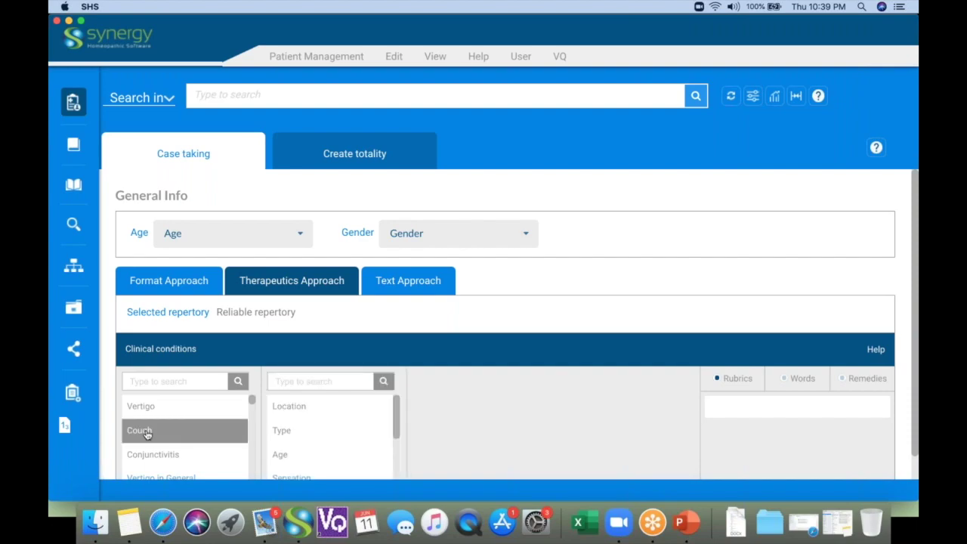
pyautogui.click(301, 437)
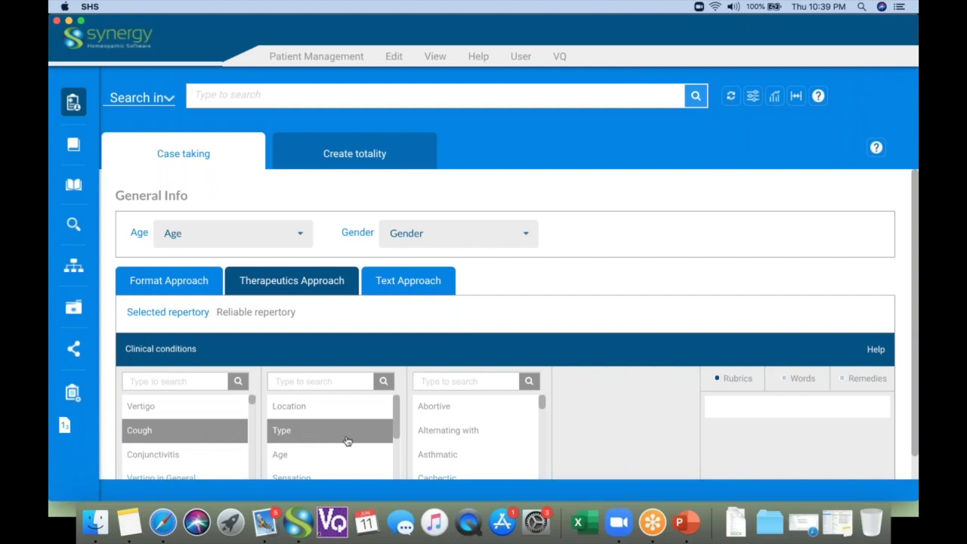
pyautogui.scroll(-1, 449, 434)
pyautogui.click(450, 435)
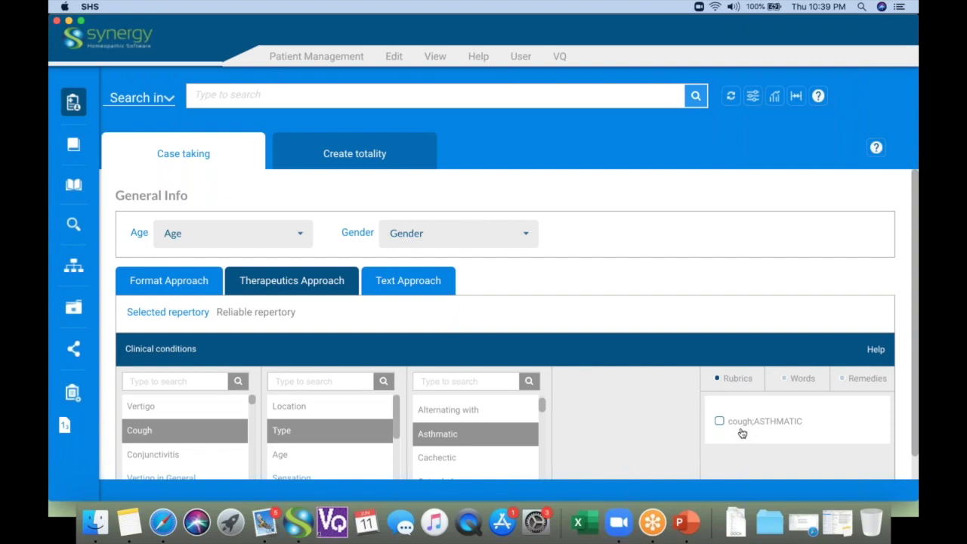
# Step: In the Format Approach's Particulars, choose Falling of hair under Head as the chief complaint
pyautogui.click(170, 283)
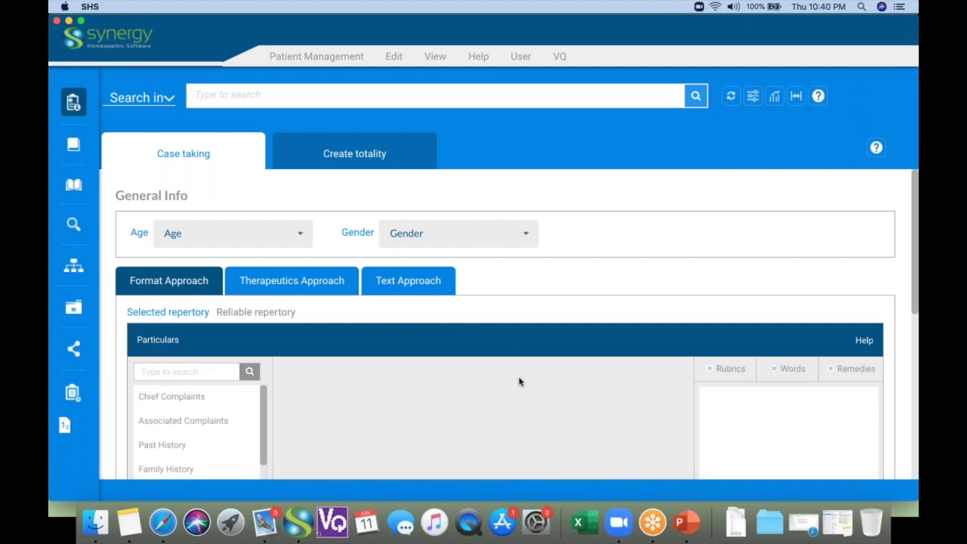
pyautogui.scroll(-3, 519, 381)
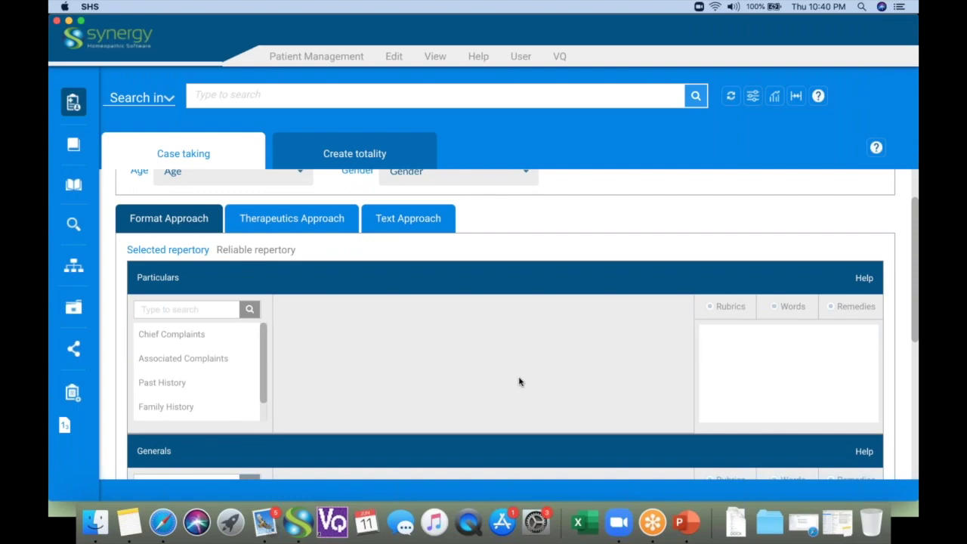
pyautogui.click(164, 335)
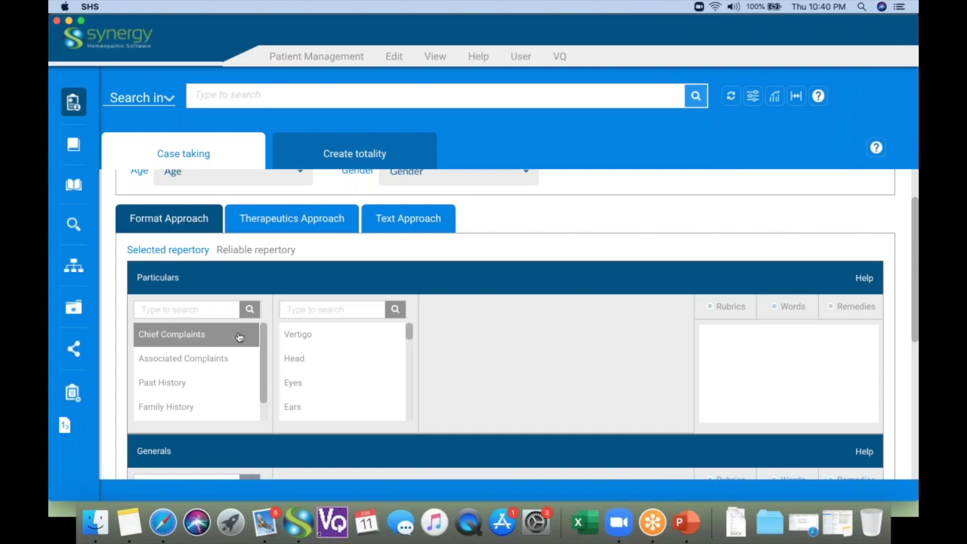
pyautogui.click(295, 360)
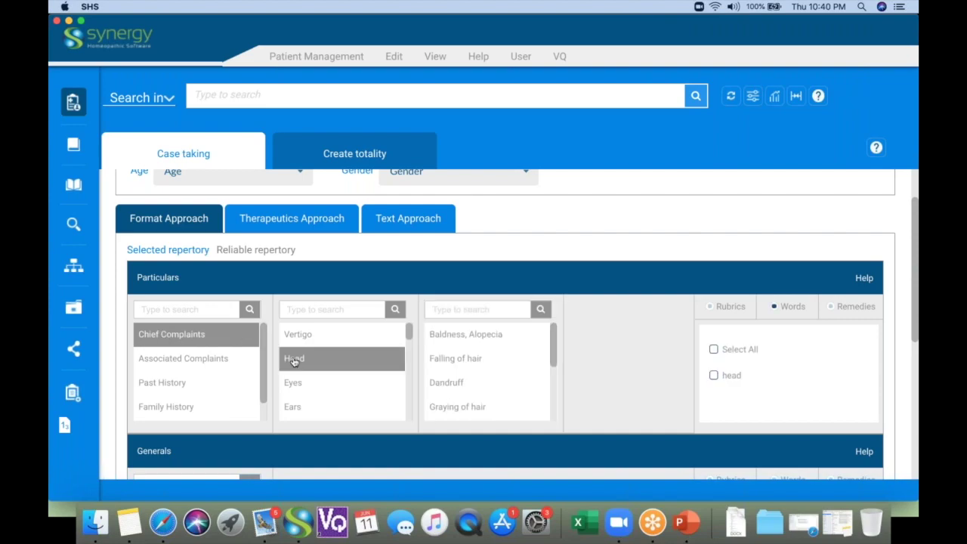
pyautogui.click(450, 360)
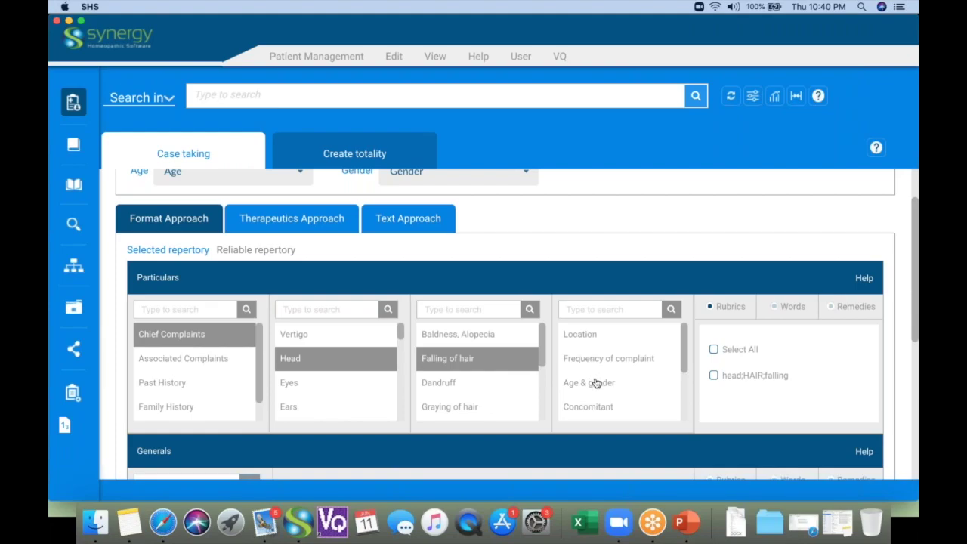
# Step: Select the rubric head;HAIR;falling for the hair complaint and choose Rapid as its frequency of complaint
pyautogui.scroll(-2, 595, 383)
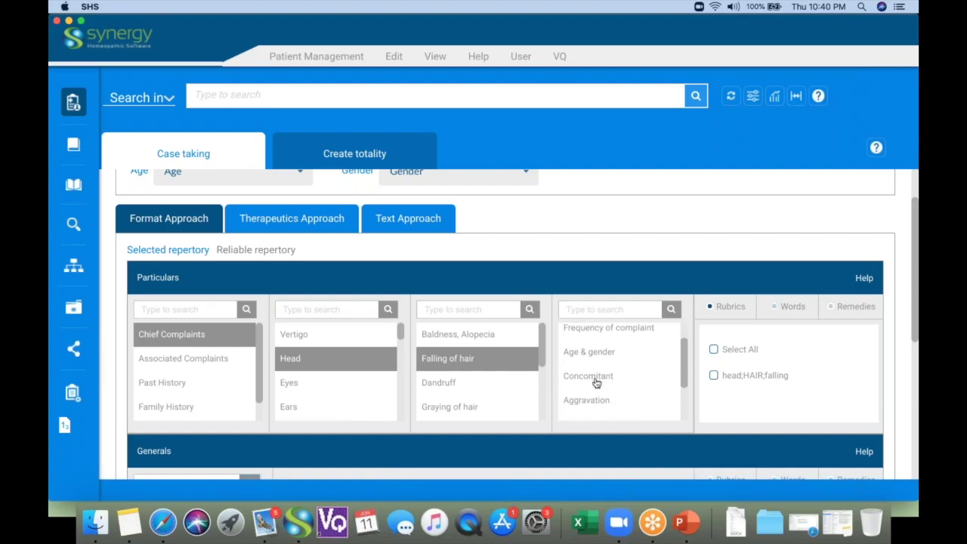
pyautogui.scroll(-1, 595, 384)
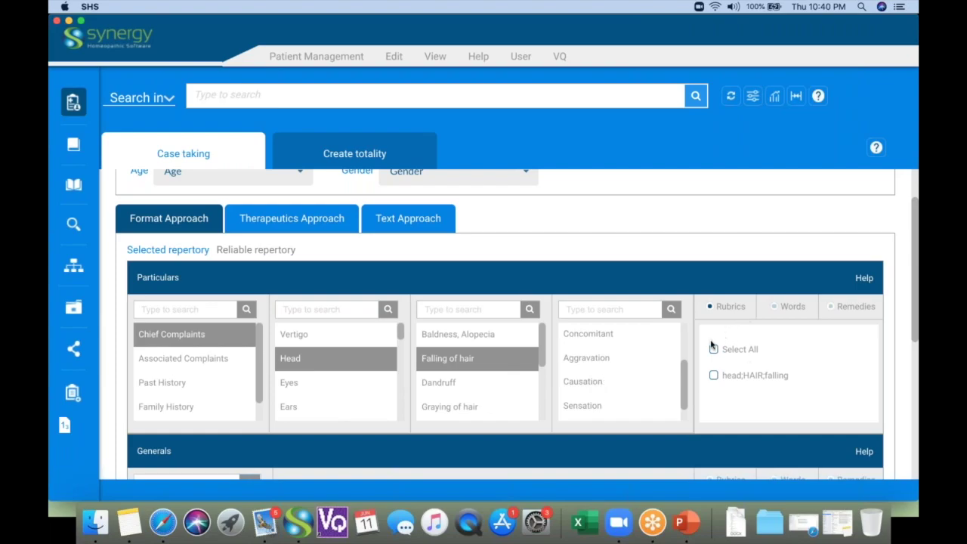
pyautogui.scroll(3, 630, 368)
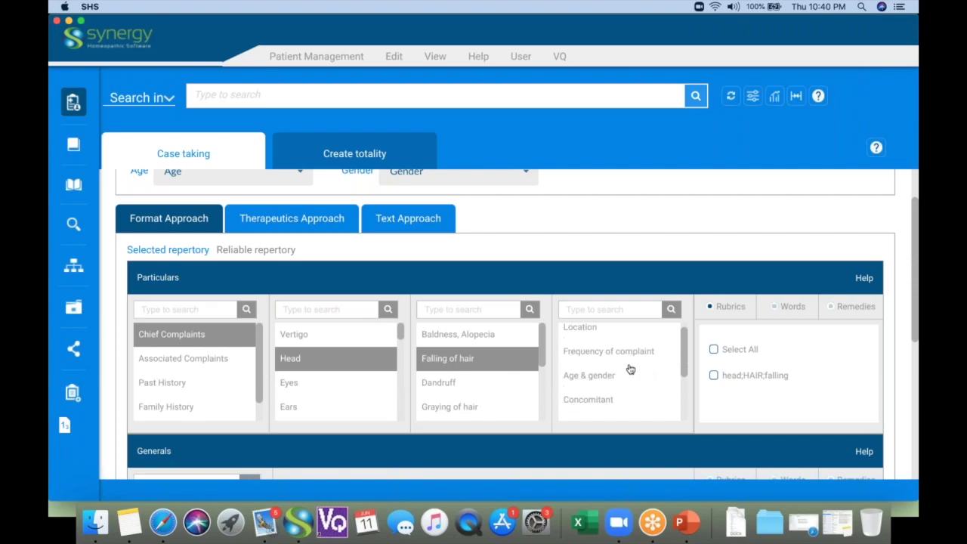
pyautogui.scroll(2, 630, 368)
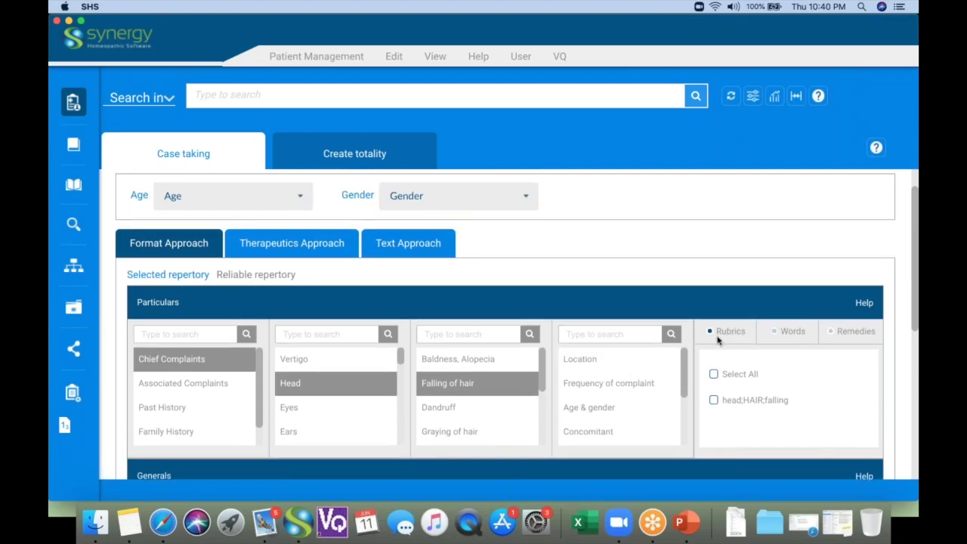
pyautogui.click(714, 400)
pyautogui.click(597, 390)
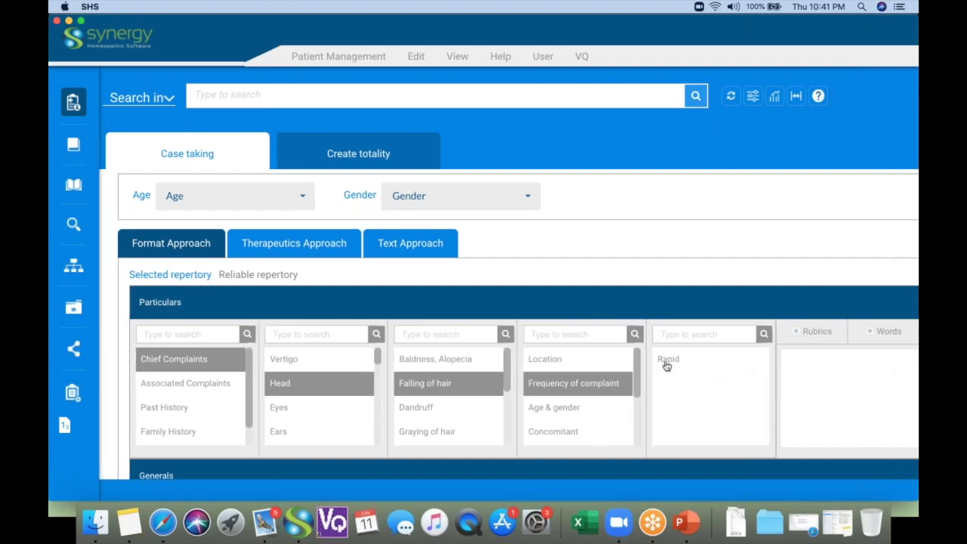
pyautogui.click(666, 365)
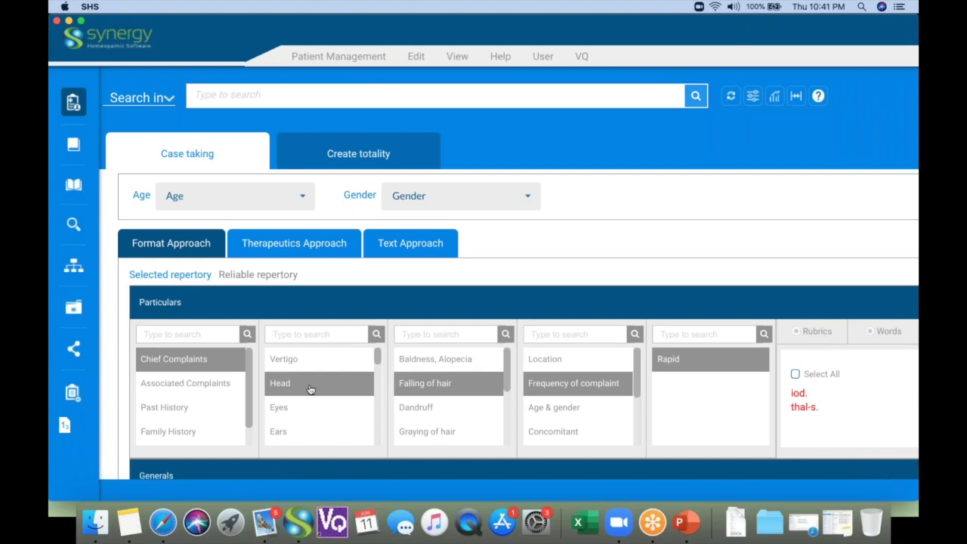
# Step: Choose Cancer under Past History in Particulars and select the word cancer
pyautogui.scroll(-3, 195, 416)
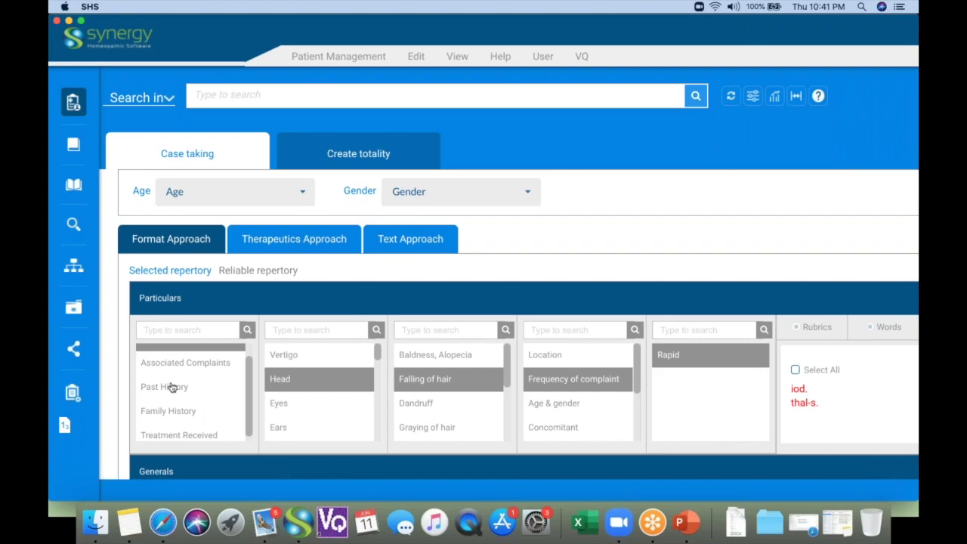
pyautogui.click(173, 387)
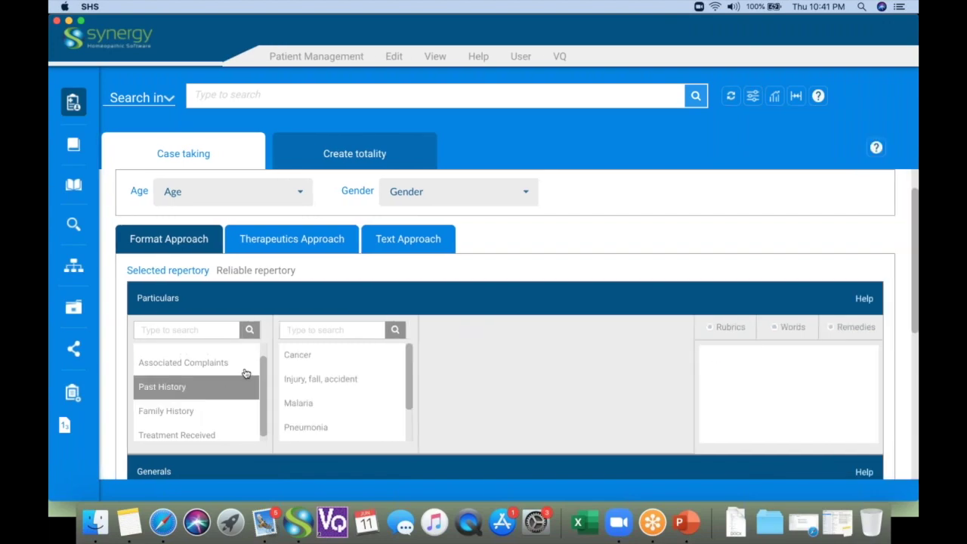
pyautogui.click(300, 354)
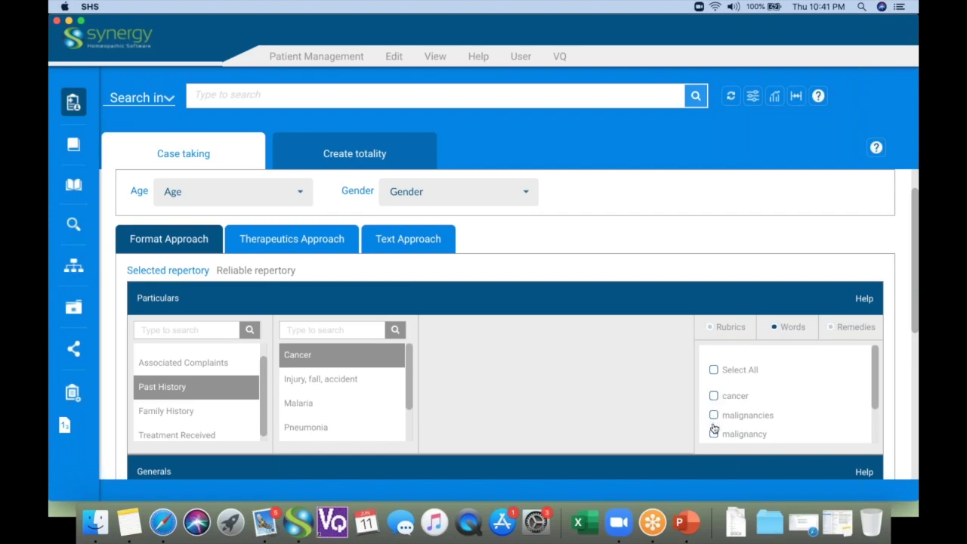
pyautogui.click(713, 396)
pyautogui.click(382, 141)
# Step: In Generals, choose a Food Craving for Almonds under Patient as a person and select the rubric generalities;FOOD AND DRINKS;almonds;desires
pyautogui.scroll(-2, 505, 369)
pyautogui.scroll(-6, 504, 369)
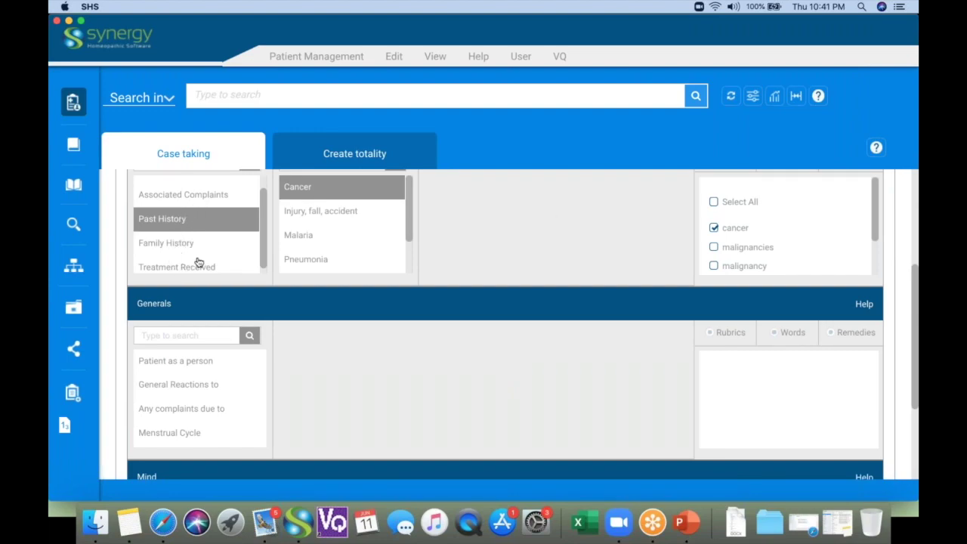
pyautogui.click(172, 367)
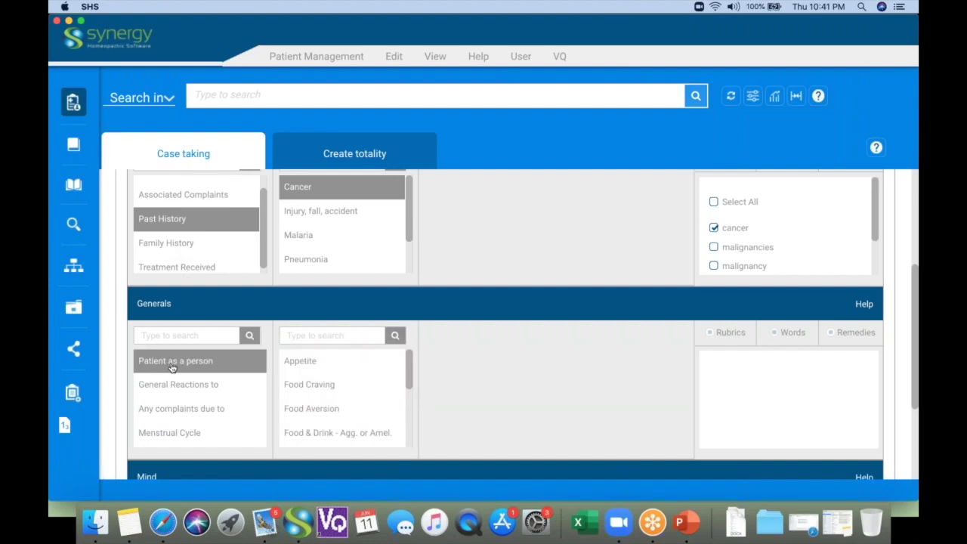
pyautogui.click(310, 387)
pyautogui.click(451, 411)
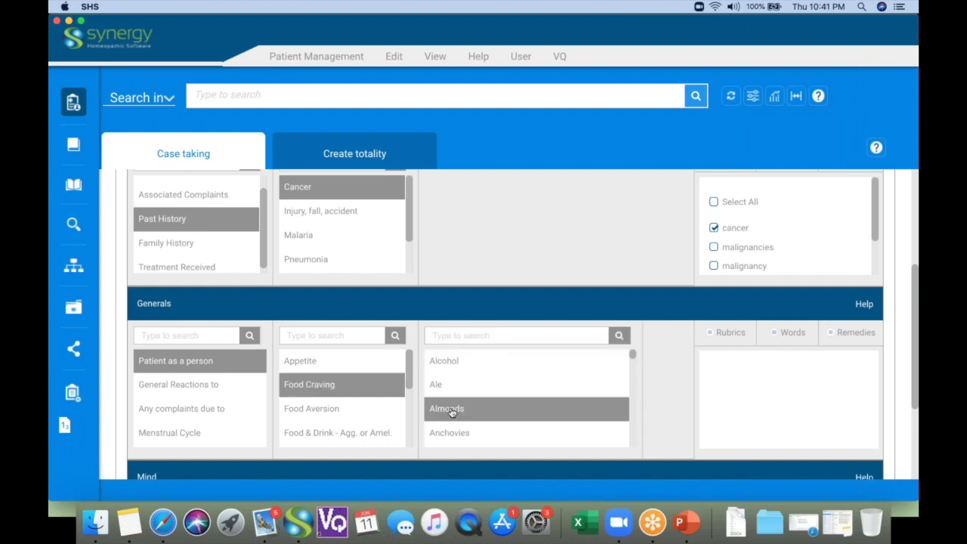
pyautogui.click(714, 402)
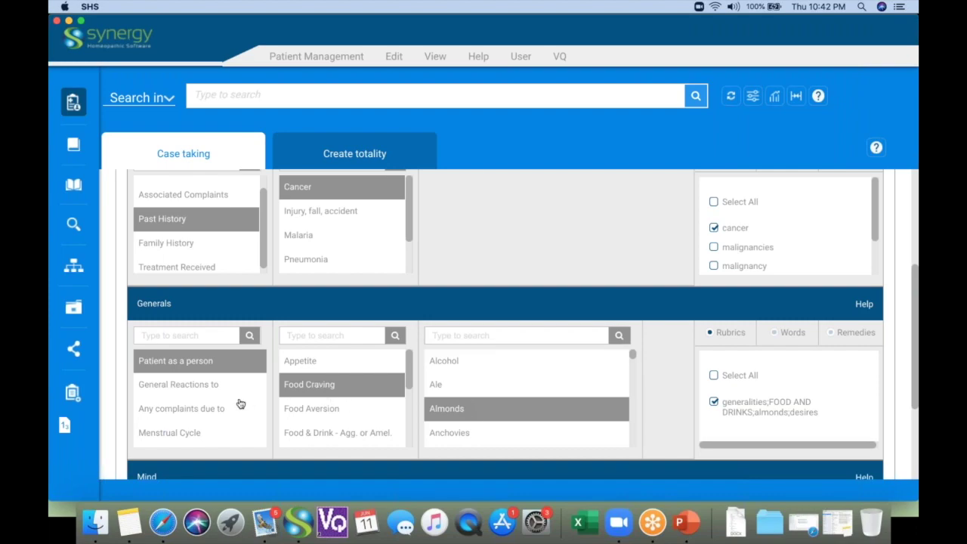
# Step: In Mind, choose Emotions, Fear & related and the group Anxiety, Stress, Tension, Worry to list its rubrics
pyautogui.scroll(-4, 238, 402)
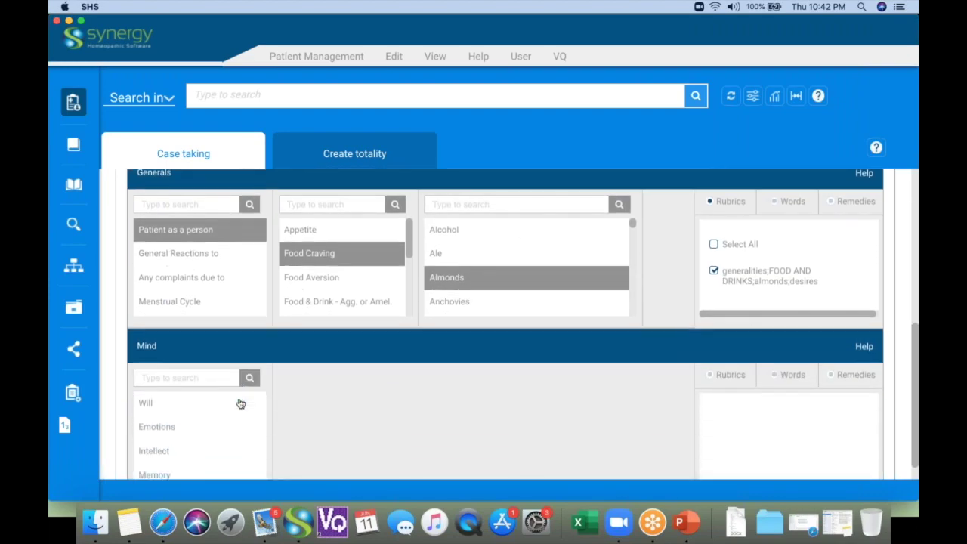
pyautogui.click(157, 427)
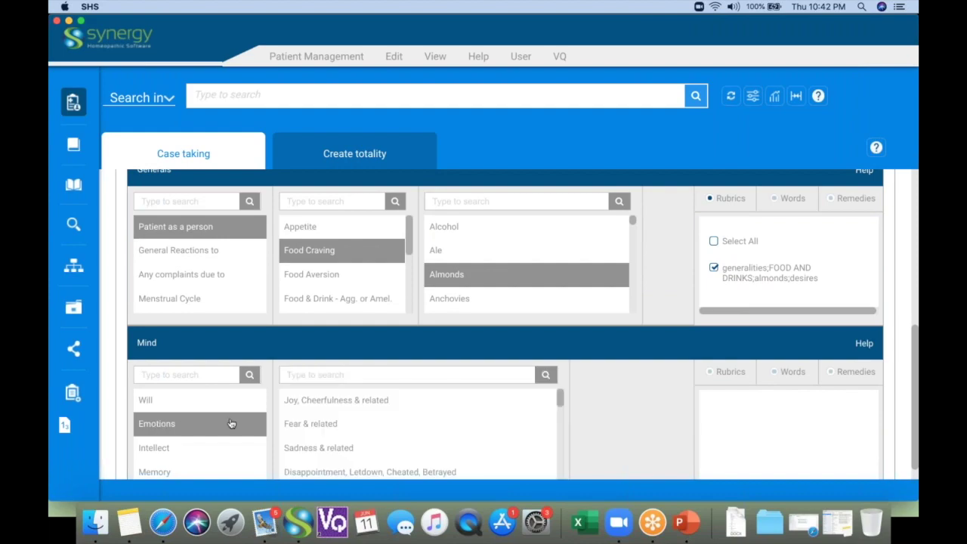
pyautogui.click(314, 434)
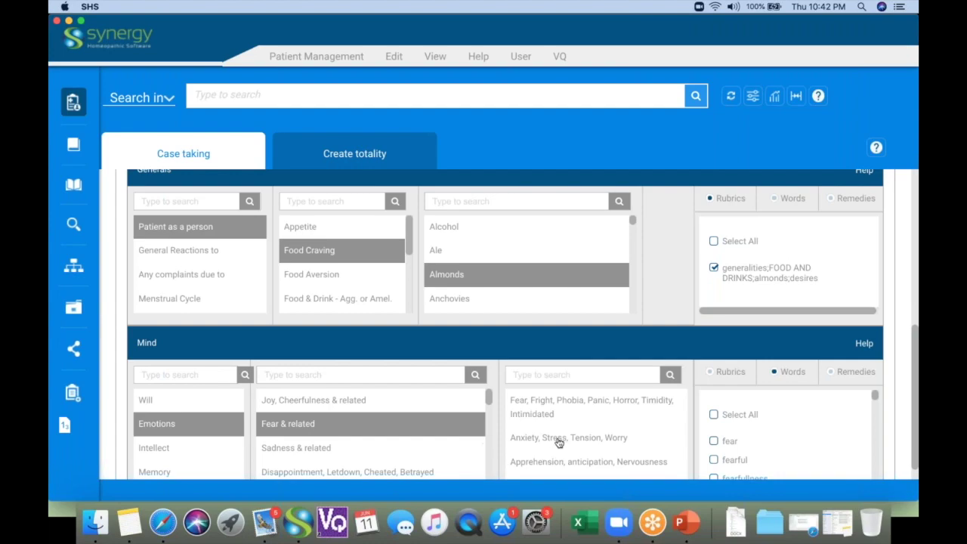
pyautogui.click(556, 441)
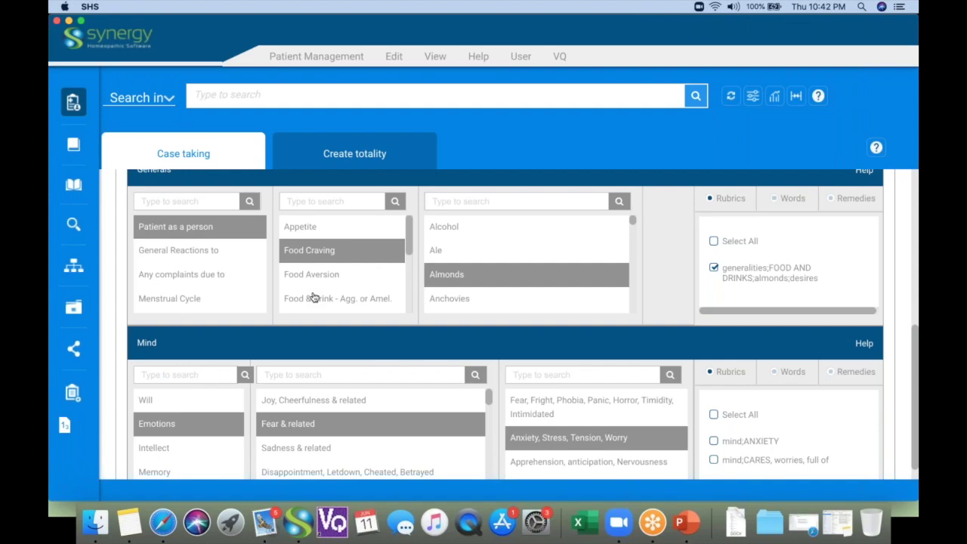
# Step: In Create totality, include generalities;FOOD AND DRINKS;almonds;desires, head;HAIR;falling and the word cancer
pyautogui.click(352, 156)
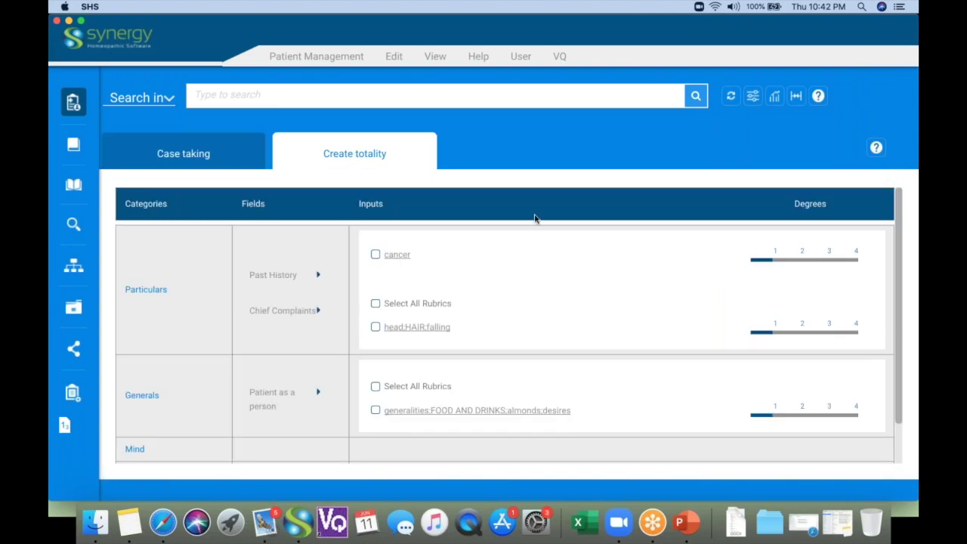
pyautogui.scroll(-1, 552, 253)
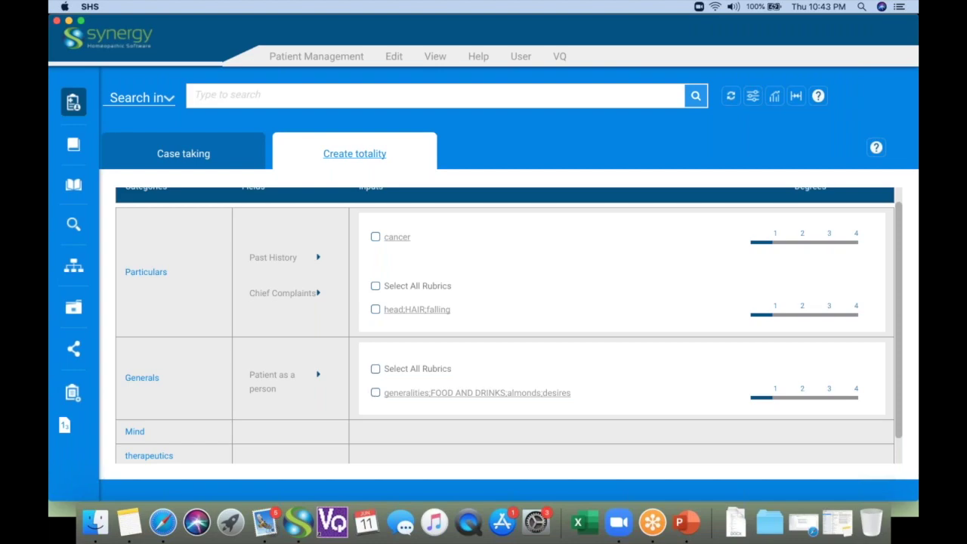
pyautogui.click(375, 393)
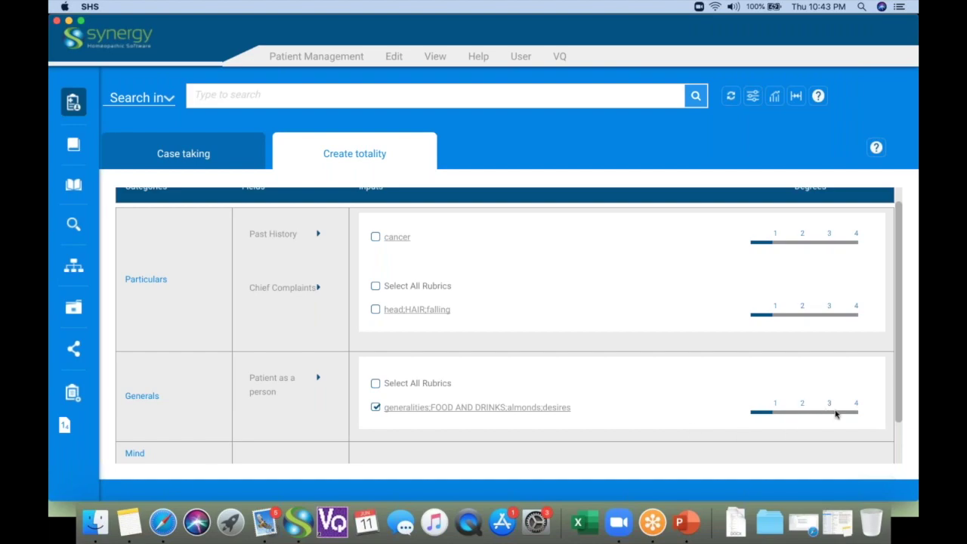
pyautogui.click(376, 309)
pyautogui.click(68, 432)
pyautogui.click(376, 237)
pyautogui.scroll(-3, 563, 274)
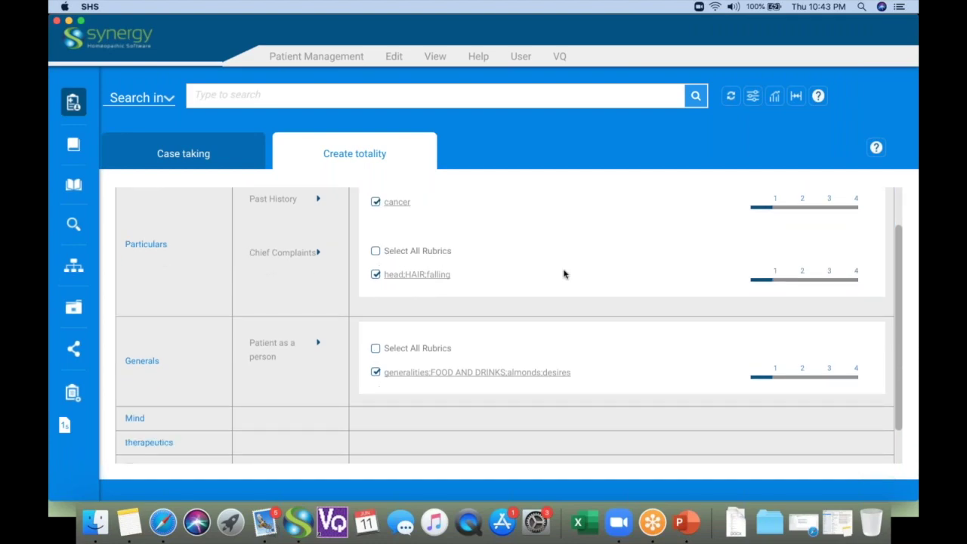
# Step: View the waffle graph analysis of the collected rubrics in Clipboard 1 and close it
pyautogui.click(789, 453)
pyautogui.click(572, 76)
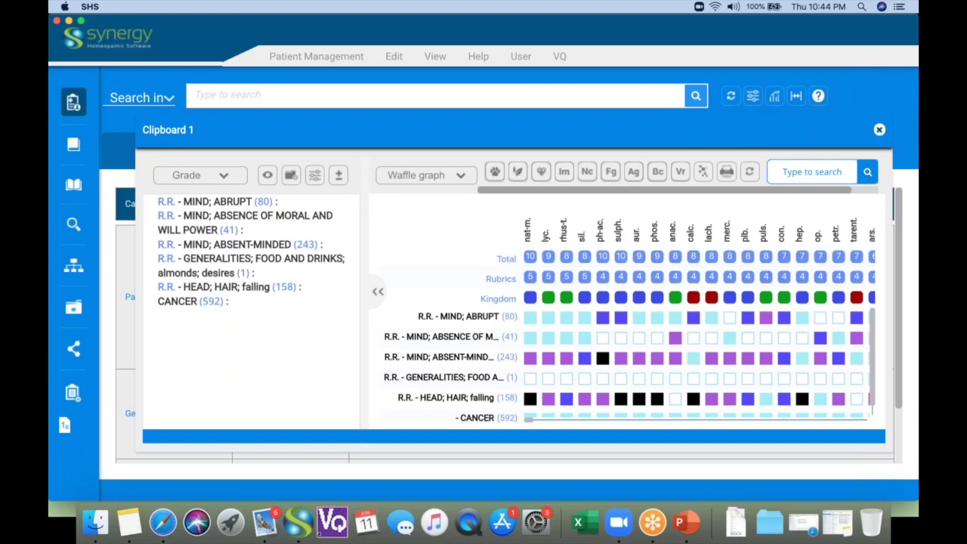
pyautogui.click(878, 131)
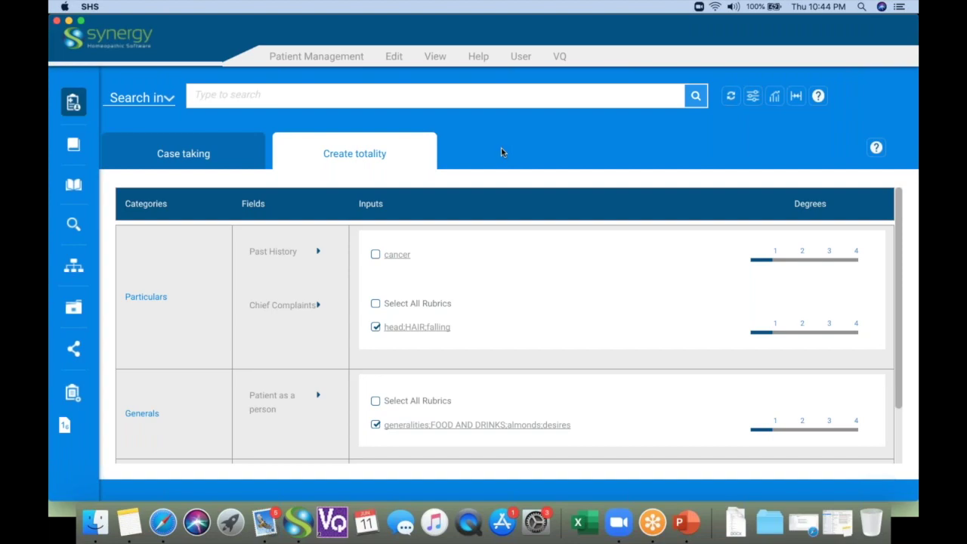
# Step: Return to case taking and enter "tight" as the case description in the Text Approach
pyautogui.click(164, 149)
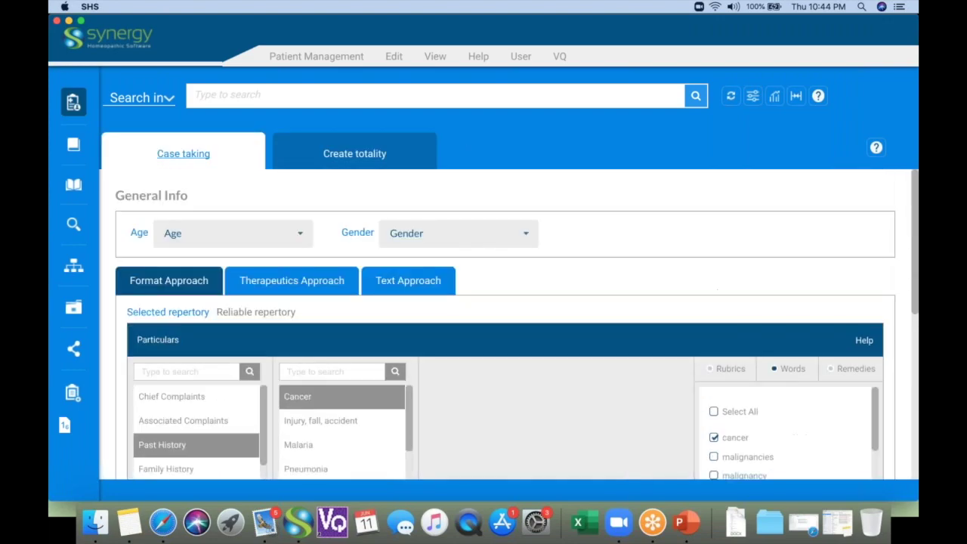
pyautogui.click(418, 286)
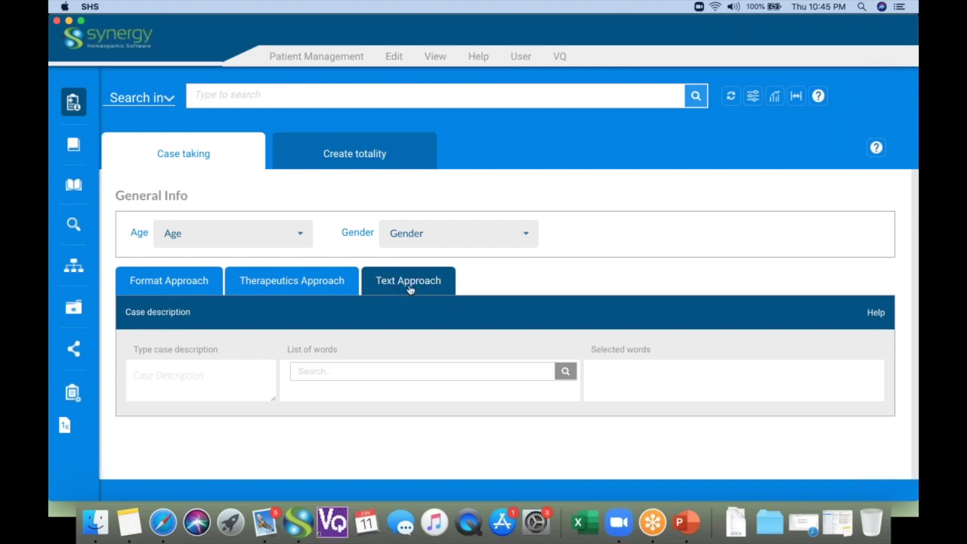
pyautogui.click(174, 380)
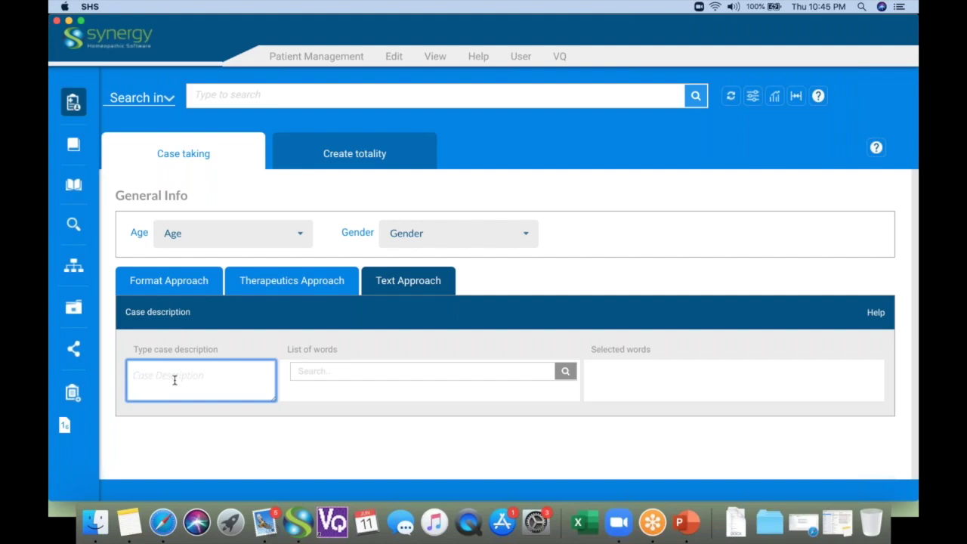
pyautogui.write('tight')
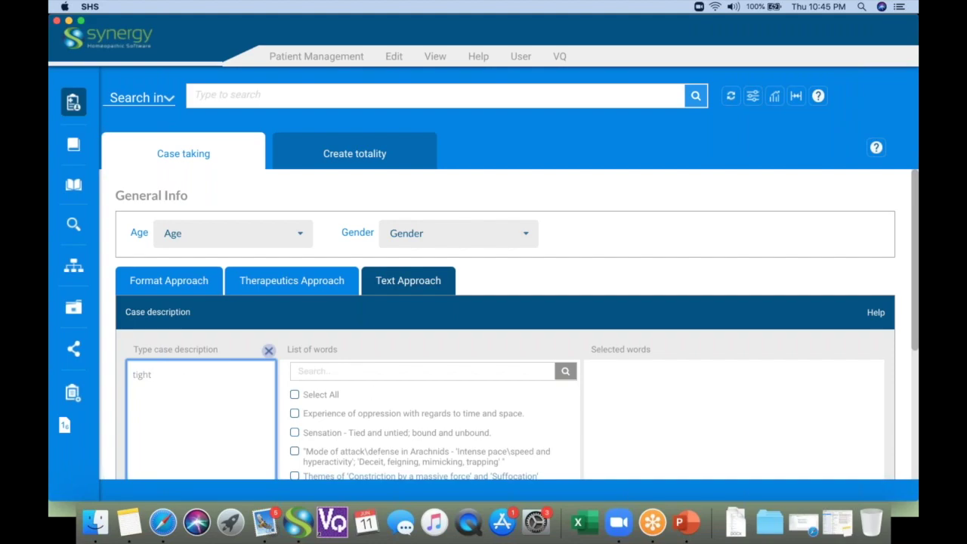
# Step: Review the list of words found for "tight" and select all of its entries
pyautogui.scroll(-5, 517, 324)
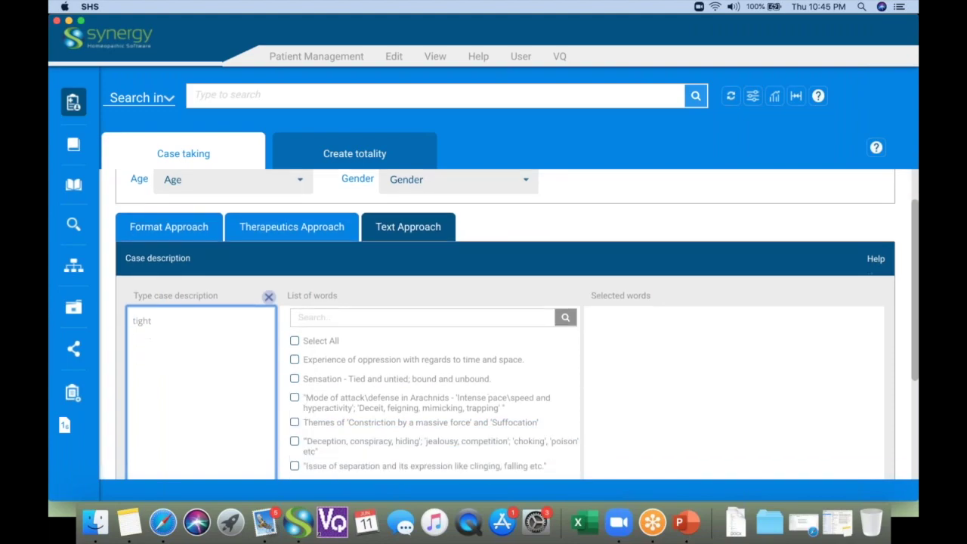
pyautogui.scroll(-3, 517, 323)
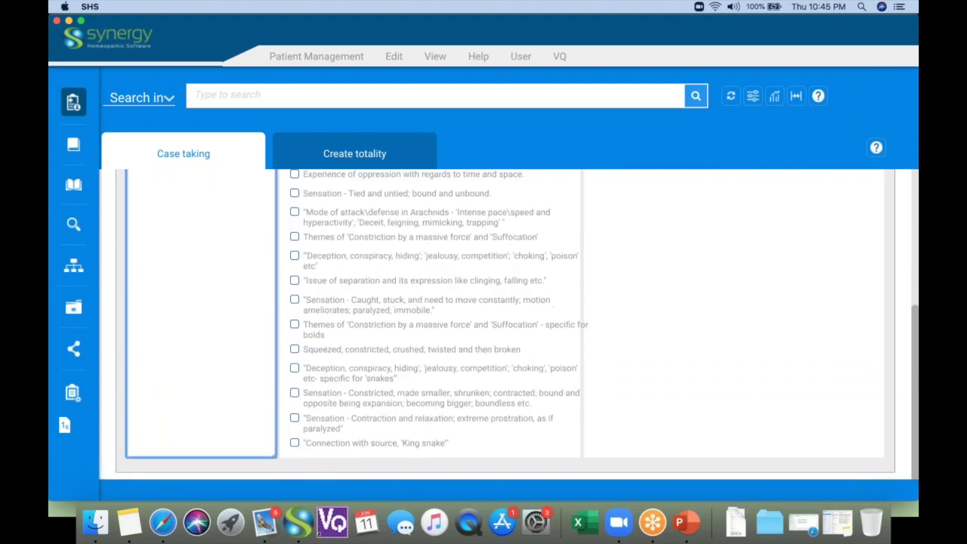
pyautogui.scroll(3, 517, 324)
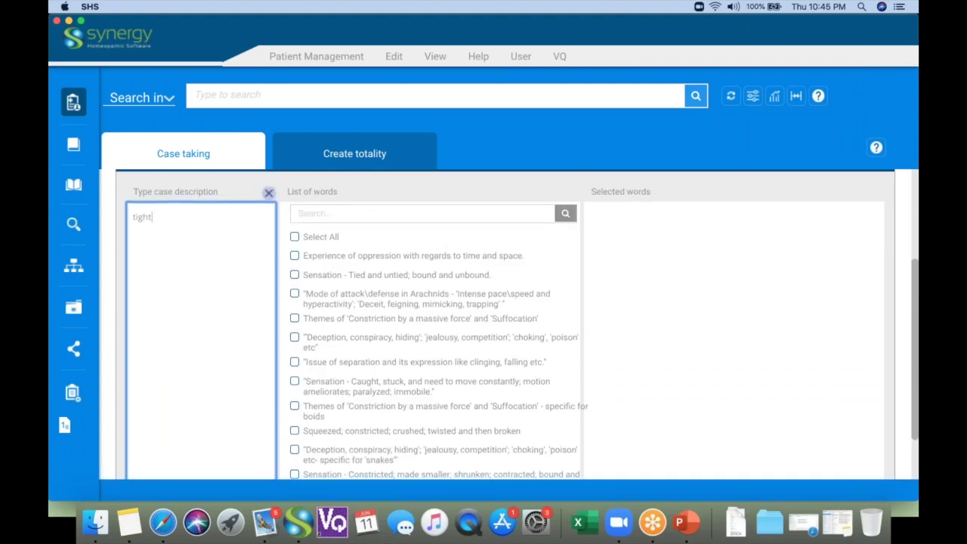
pyautogui.scroll(-1, 516, 325)
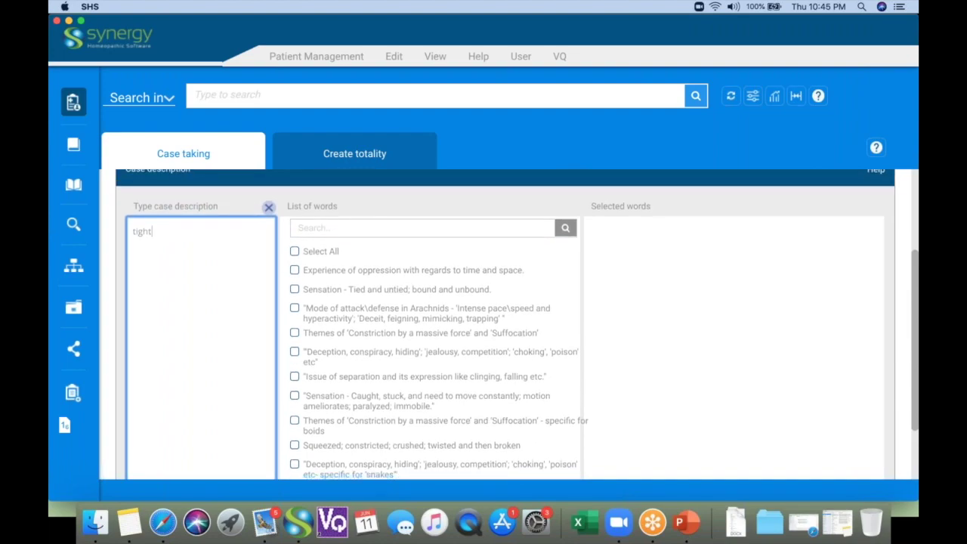
pyautogui.scroll(-3, 517, 325)
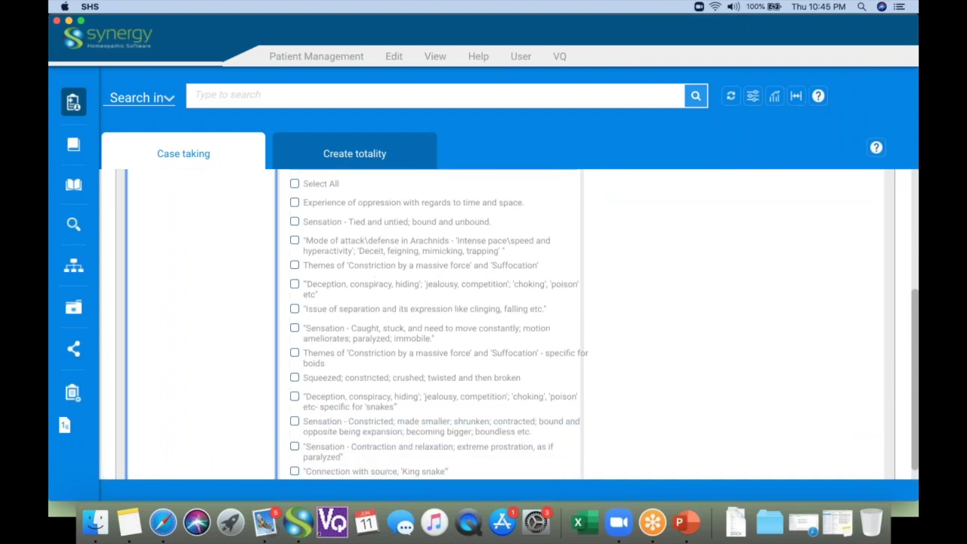
pyautogui.scroll(1, 296, 195)
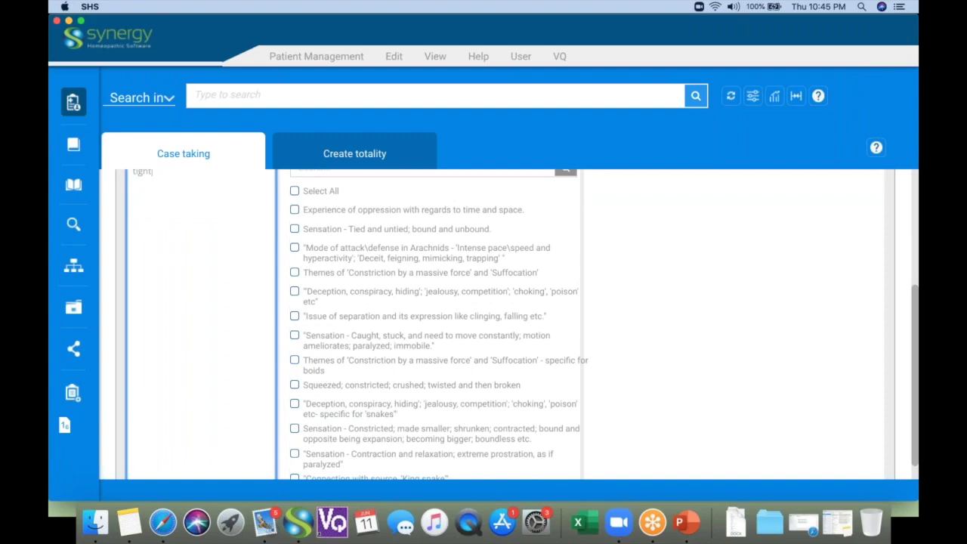
pyautogui.click(295, 193)
pyautogui.scroll(3, 403, 201)
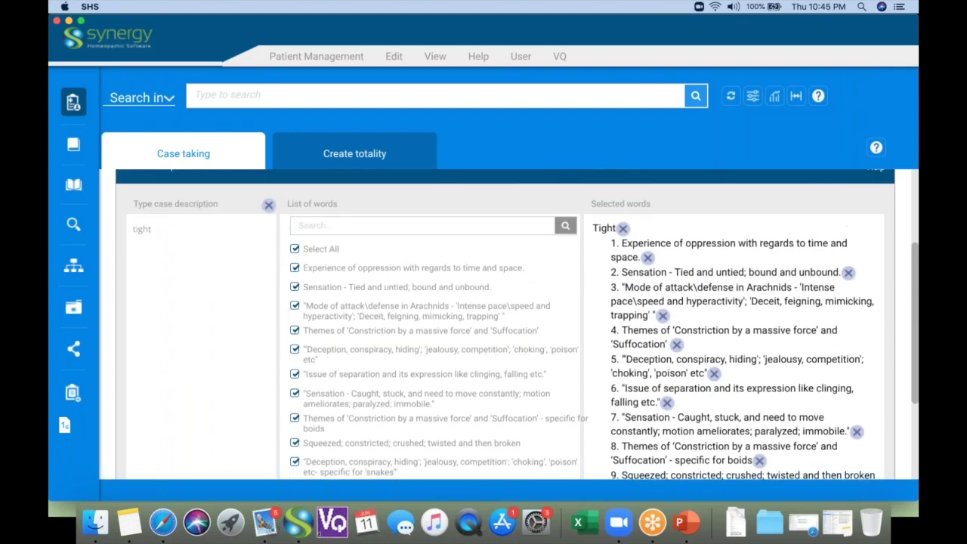
# Step: In Create totality, include all word groups listed for "tight" under the Theme category
pyautogui.click(358, 152)
pyautogui.scroll(-3, 294, 314)
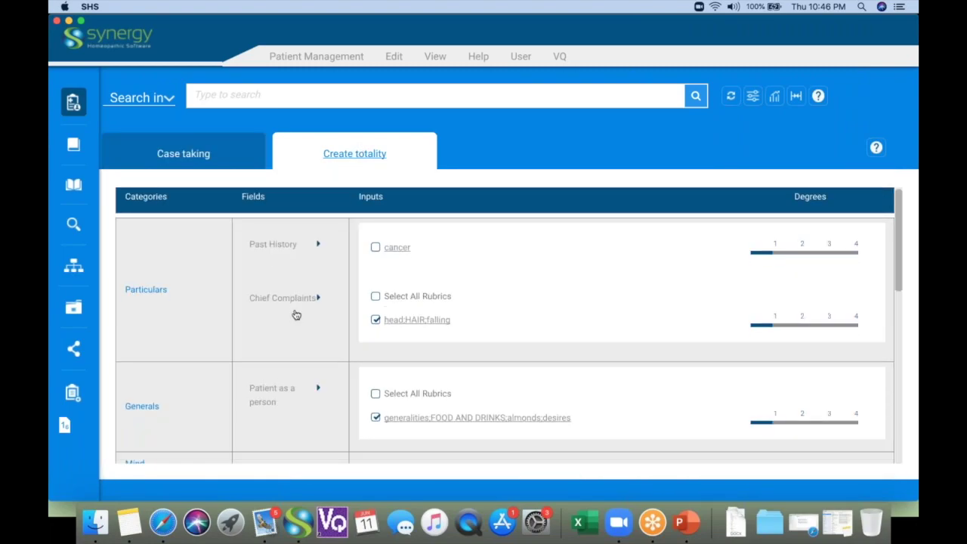
pyautogui.scroll(-5, 296, 314)
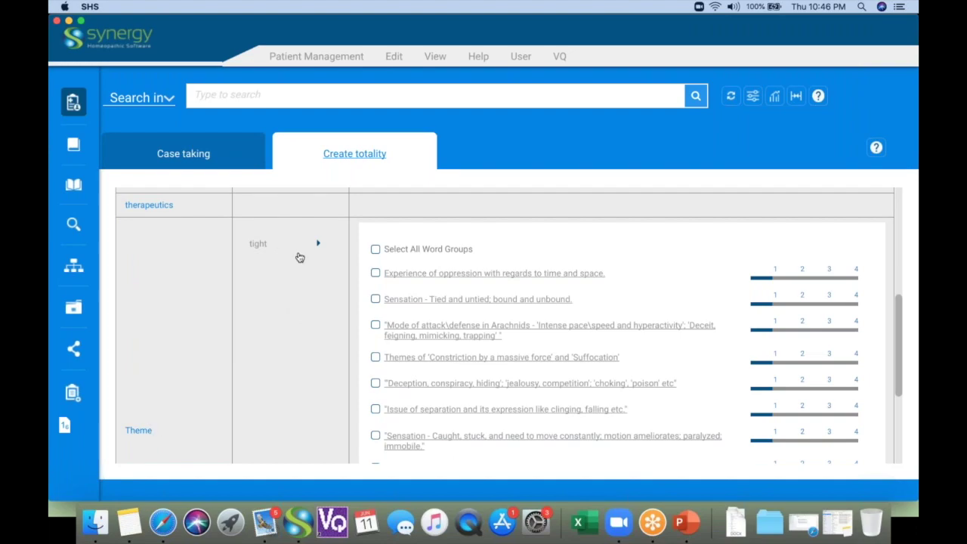
pyautogui.click(376, 250)
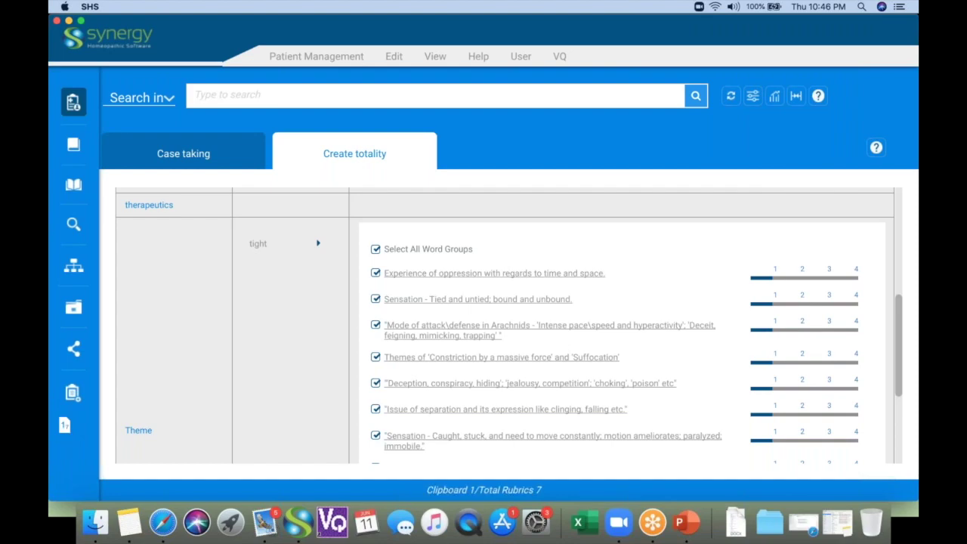
# Step: View Clipboard 1's waffle graph with the sensation analysis, inspect the remedies of the Ranunculaceae family, and close the clipboard
pyautogui.click(72, 392)
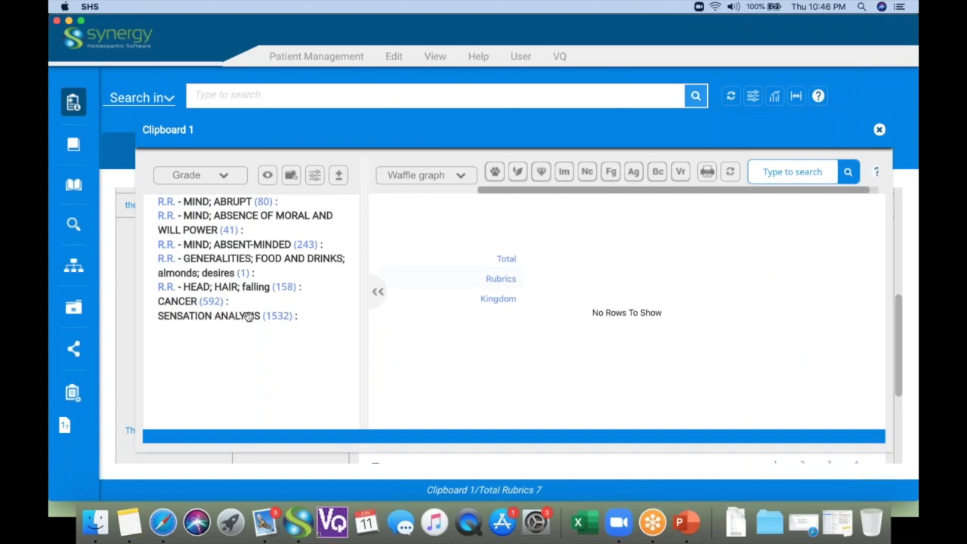
pyautogui.click(249, 316)
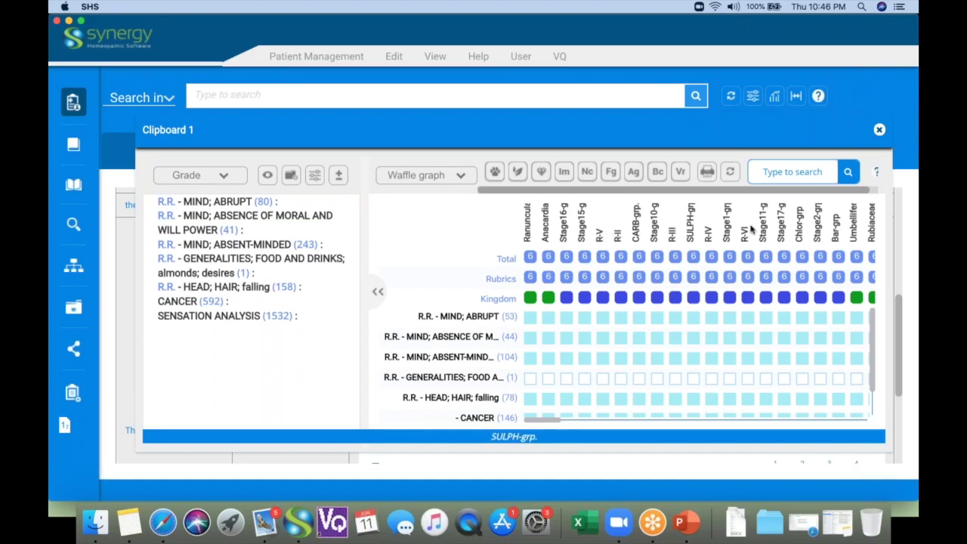
pyautogui.click(527, 228)
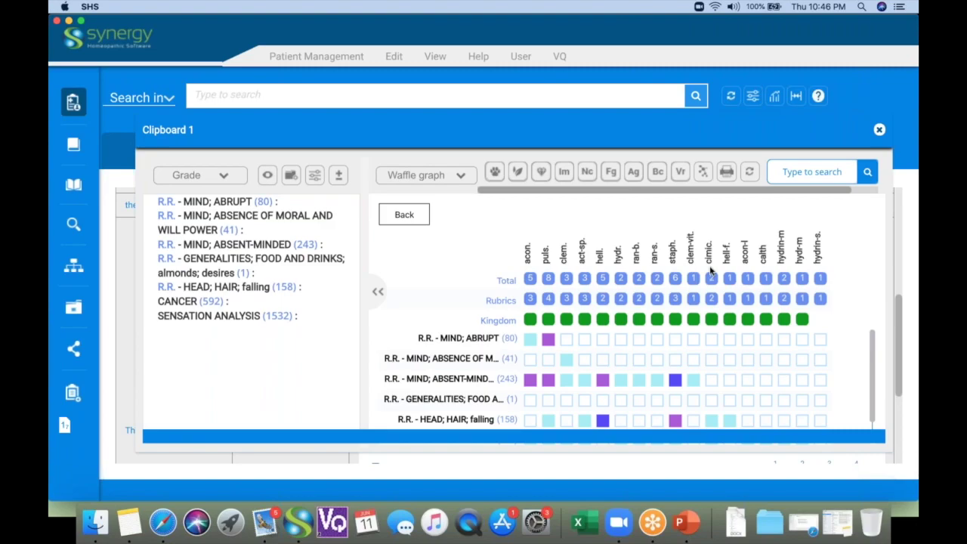
pyautogui.click(879, 131)
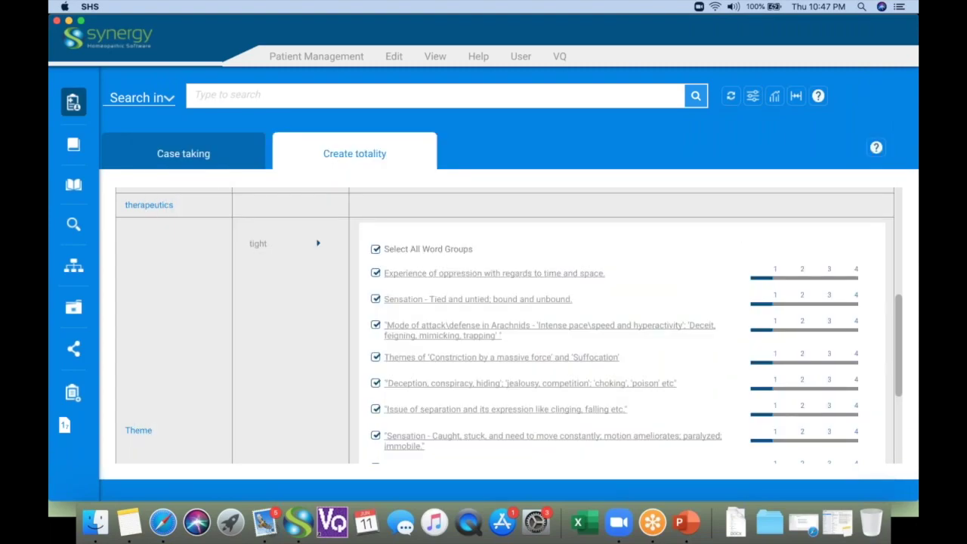
# Step: Open VQ Notes and look through the synergy summary and the remedy families of the Mammals sub-kingdom
pyautogui.click(559, 57)
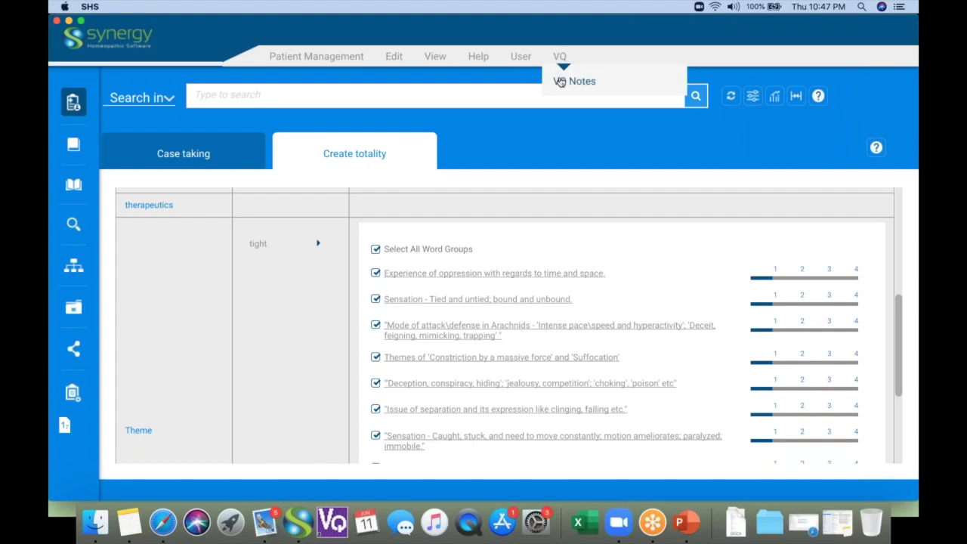
pyautogui.click(559, 82)
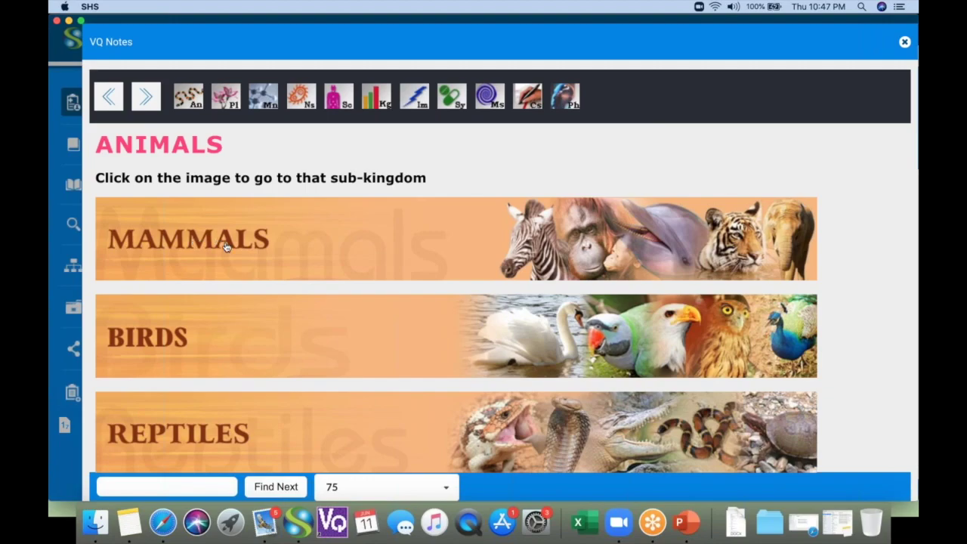
pyautogui.scroll(-5, 209, 348)
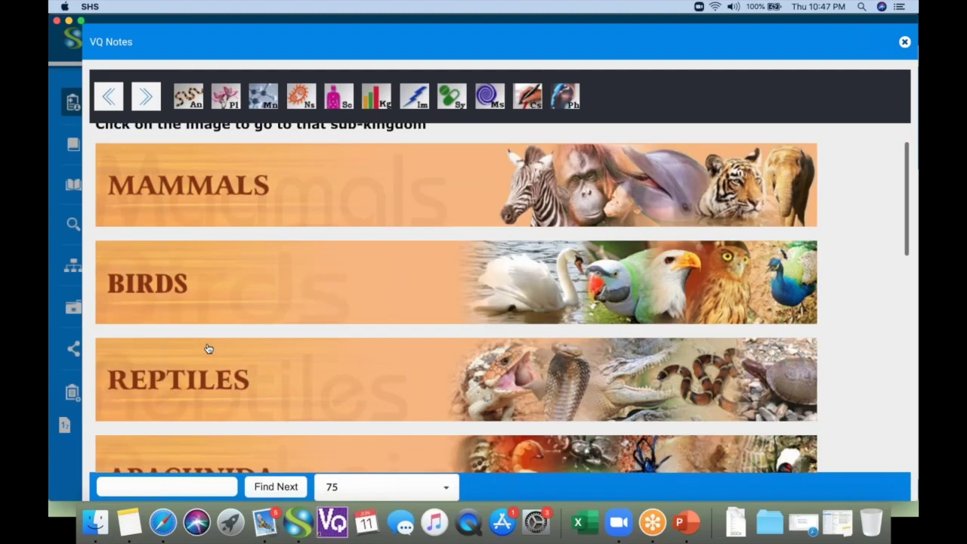
pyautogui.scroll(5, 209, 348)
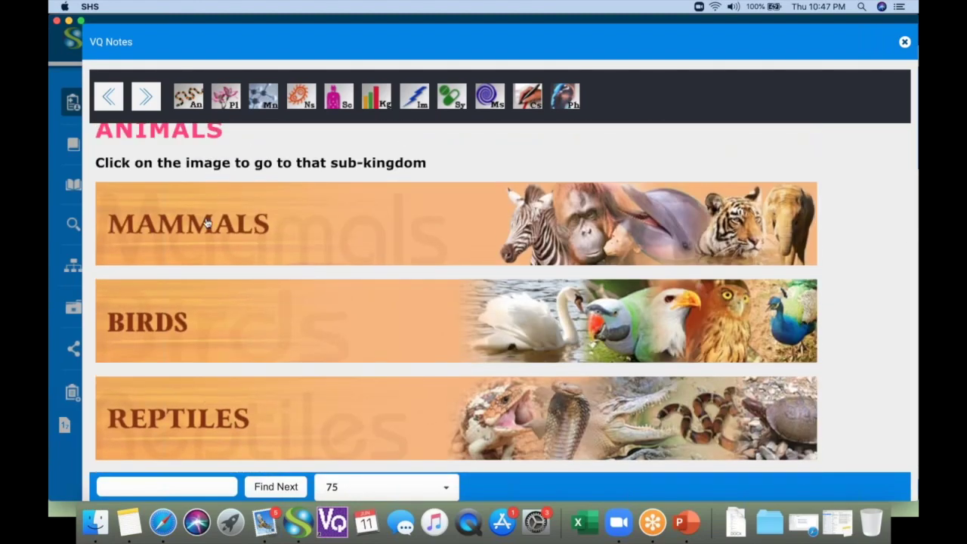
pyautogui.click(207, 222)
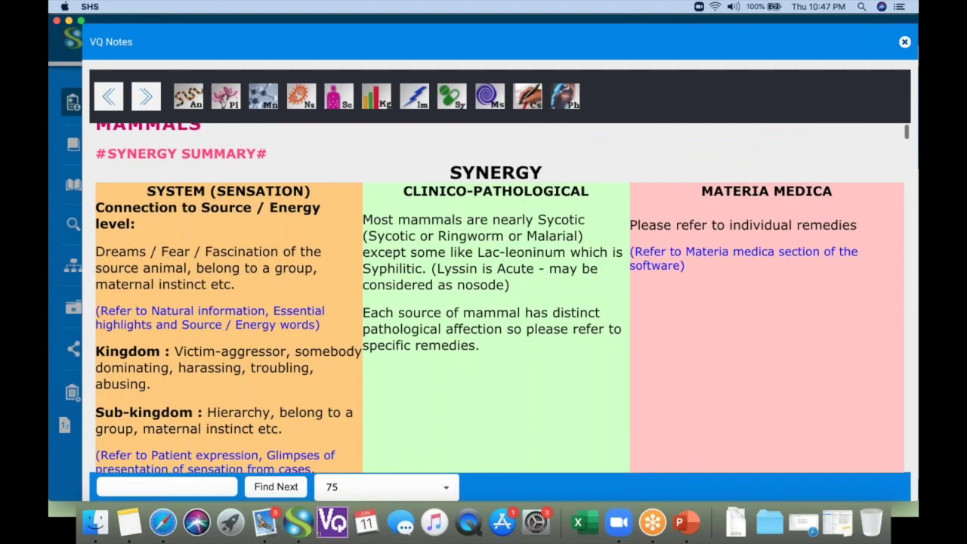
pyautogui.scroll(-5, 503, 298)
pyautogui.scroll(-4, 273, 252)
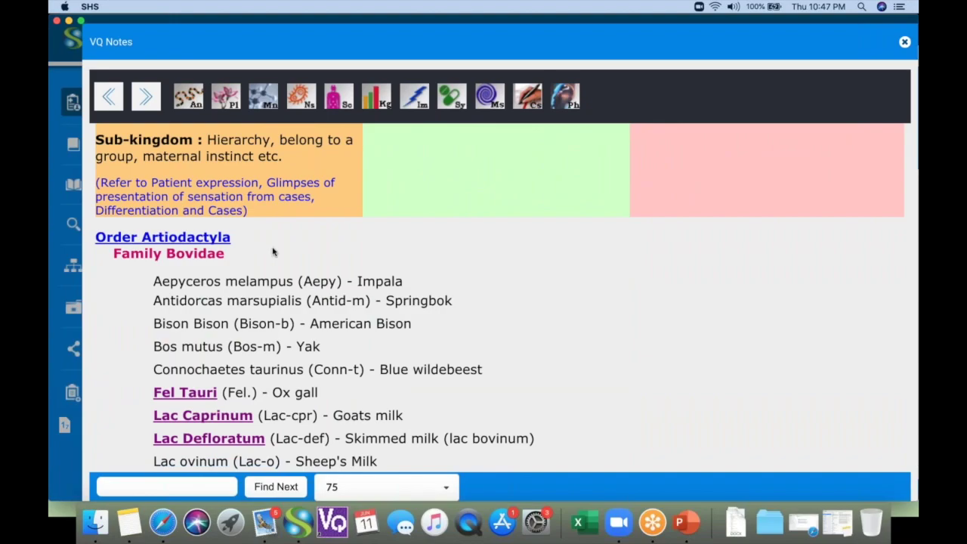
pyautogui.scroll(-1, 273, 251)
pyautogui.scroll(-15, 274, 251)
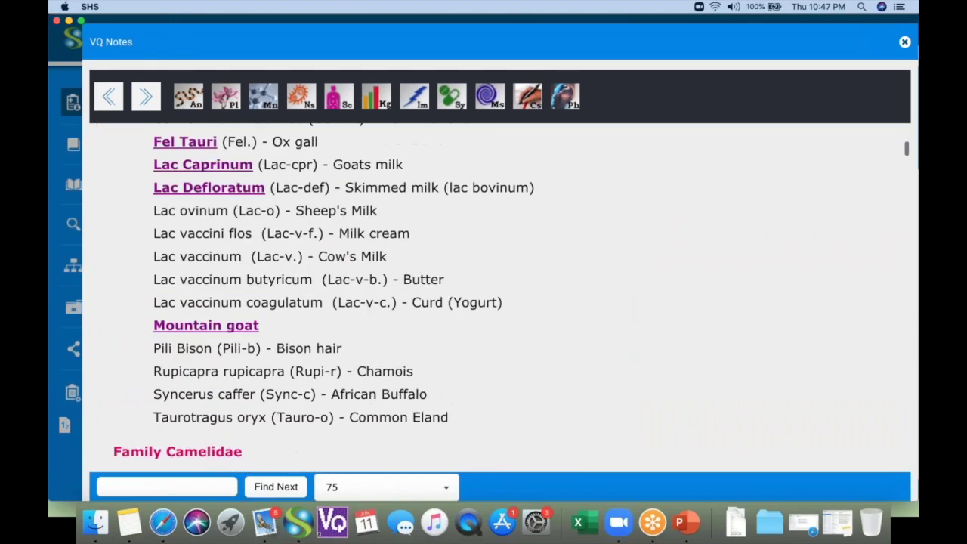
# Step: Look through the remaining mammal families and orders, then review the classification and general characteristics of mammals
pyautogui.scroll(-13, 273, 252)
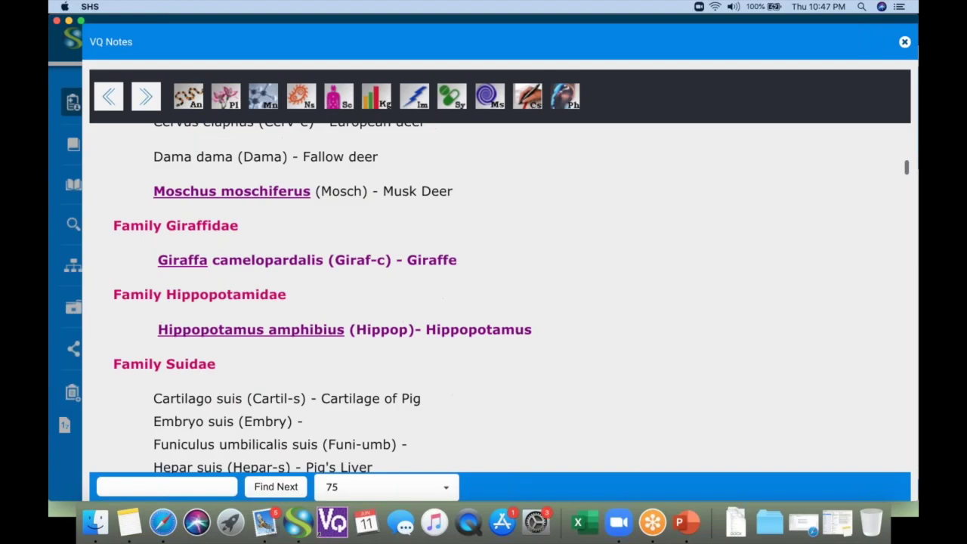
pyautogui.scroll(-20, 273, 251)
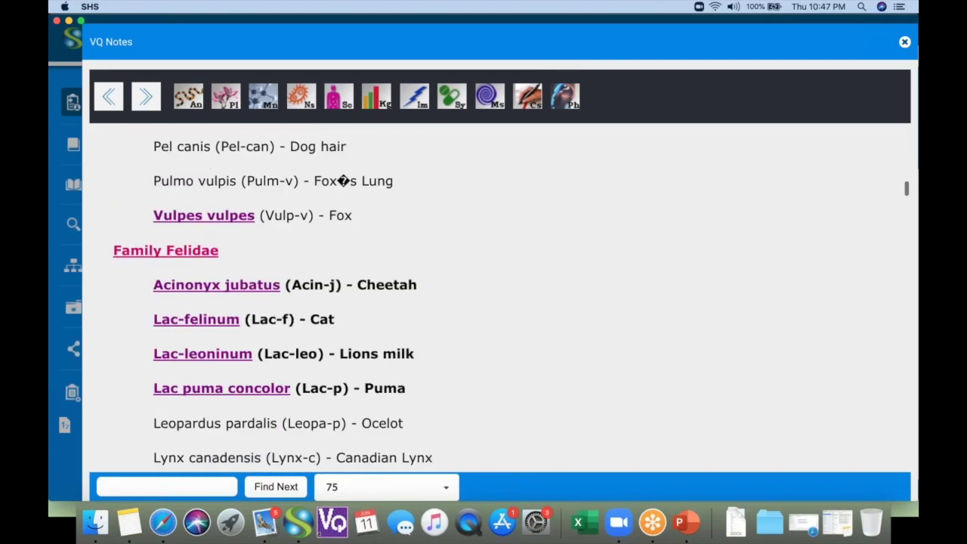
pyautogui.scroll(-20, 499, 298)
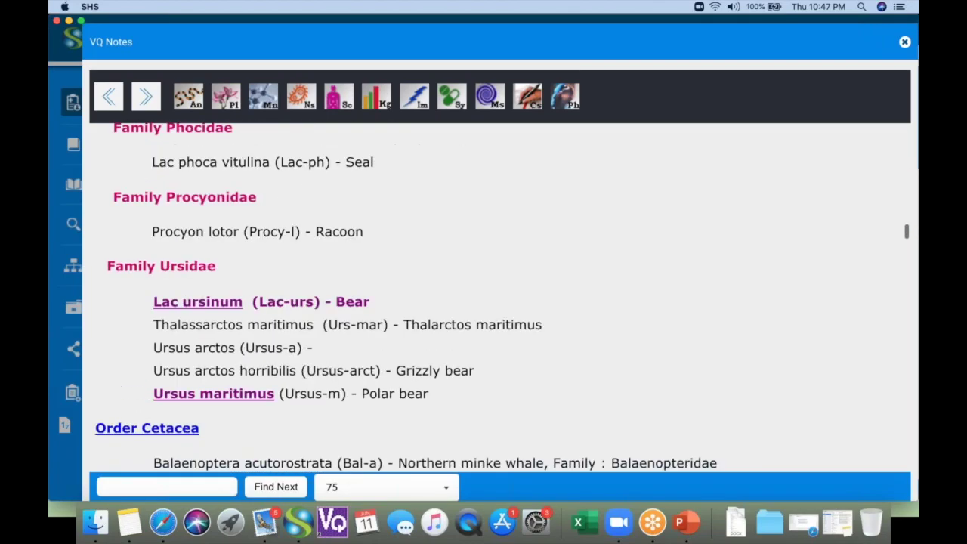
pyautogui.scroll(-20, 498, 299)
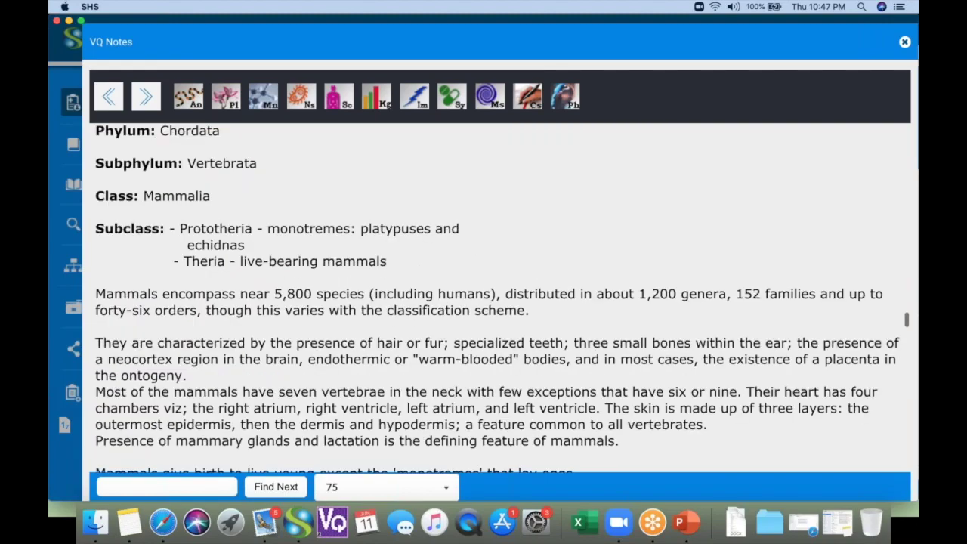
pyautogui.scroll(-5, 497, 298)
pyautogui.scroll(5, 497, 297)
pyautogui.scroll(-6, 497, 298)
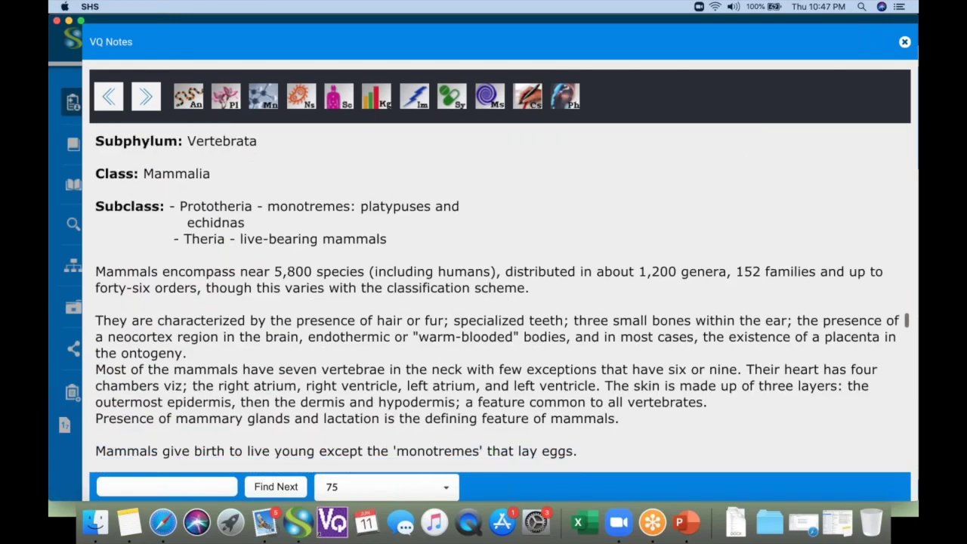
pyautogui.scroll(-1, 499, 299)
# Step: Read the mammal patient expressions on group, hierarchy and maternal instinct, the predator and prey energies, the miasm, and the sensation glimpses from cases
pyautogui.scroll(-7, 499, 298)
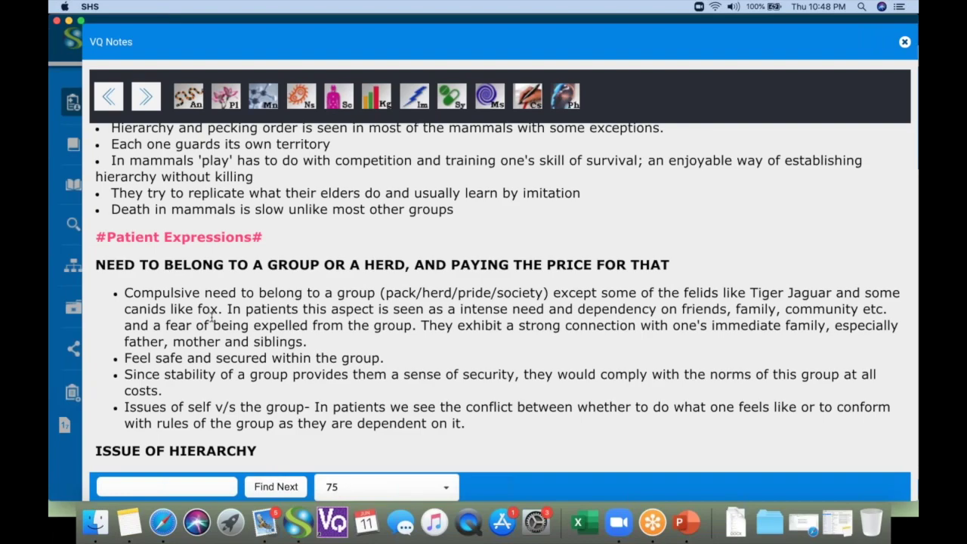
pyautogui.scroll(-4, 213, 319)
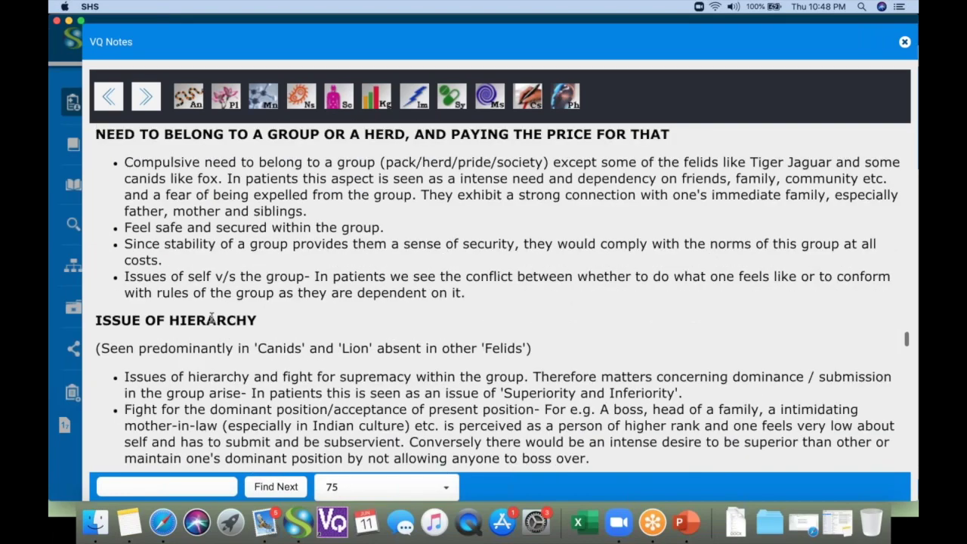
pyautogui.scroll(-5, 212, 319)
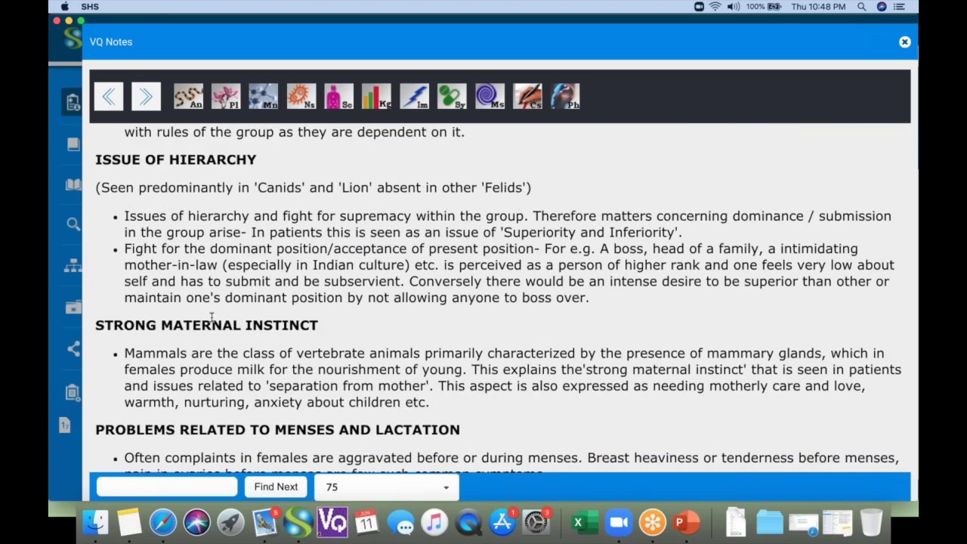
pyautogui.scroll(-15, 212, 320)
pyautogui.scroll(-13, 212, 320)
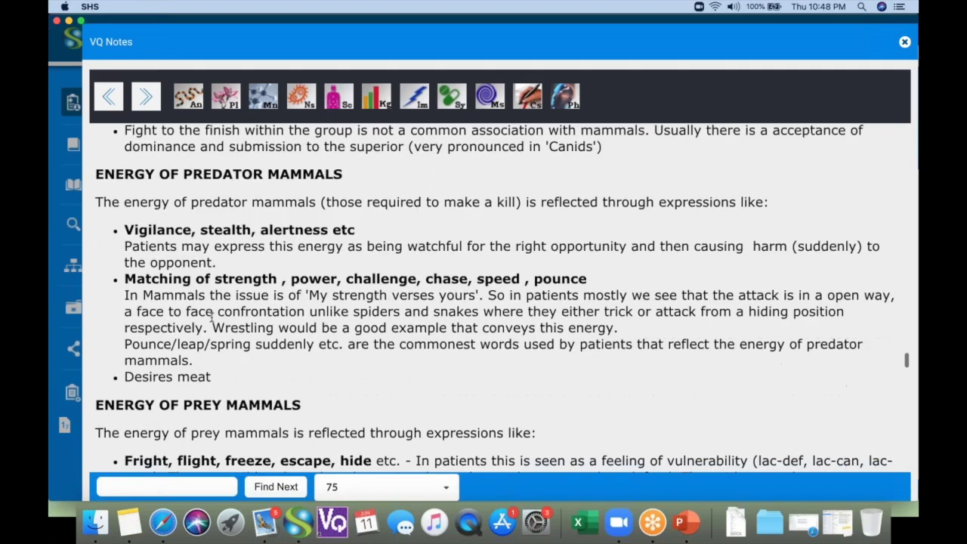
pyautogui.scroll(-6, 211, 317)
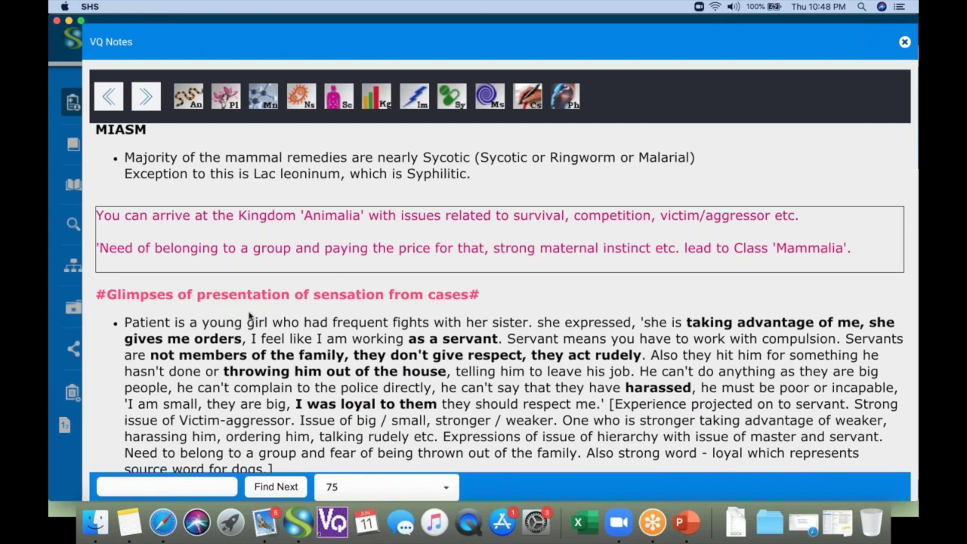
pyautogui.scroll(-1, 249, 316)
pyautogui.scroll(-10, 249, 316)
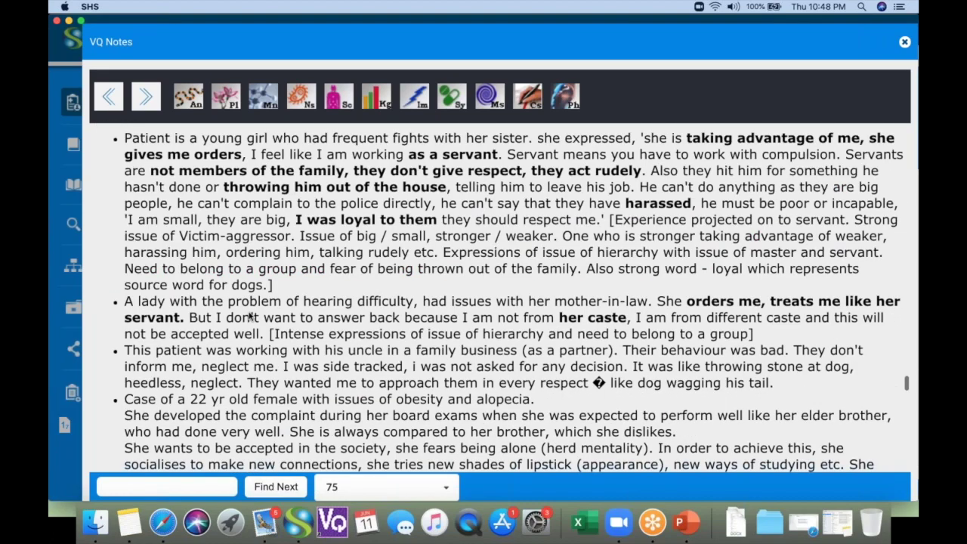
pyautogui.scroll(-4, 249, 315)
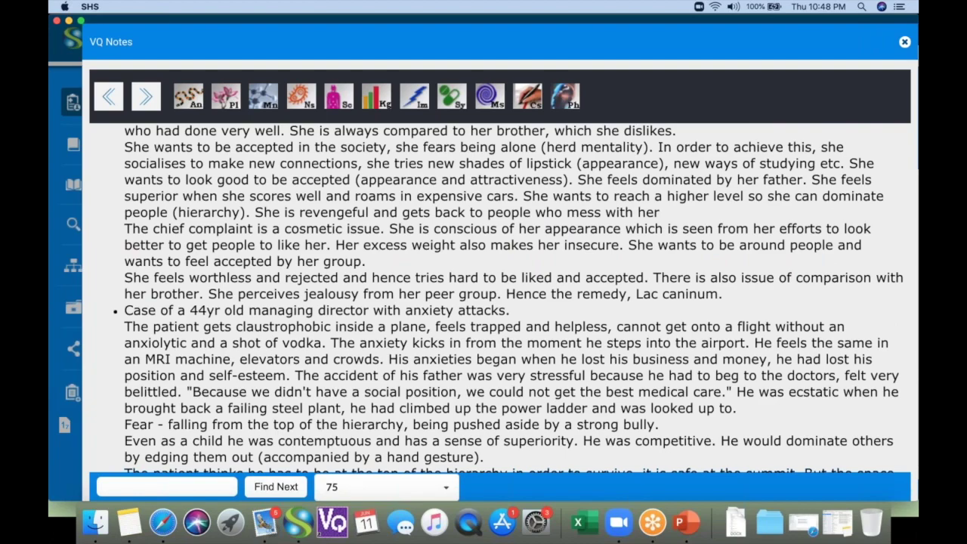
# Step: Return to the mammal remedy list and open the Lac Defloratum notes from the family Bovidae
pyautogui.scroll(15, 514, 298)
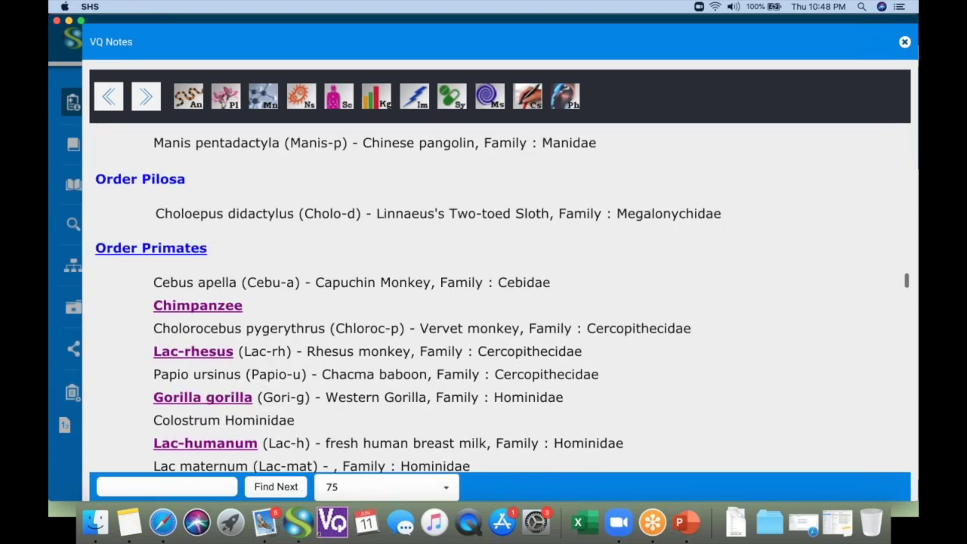
pyautogui.scroll(15, 498, 302)
pyautogui.scroll(12, 499, 302)
pyautogui.scroll(-3, 498, 302)
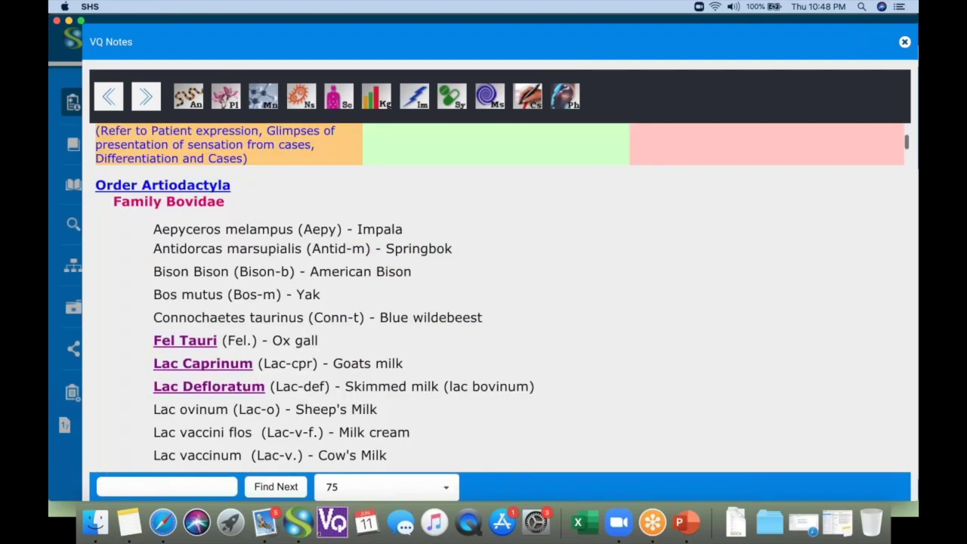
pyautogui.scroll(-1, 210, 367)
pyautogui.click(210, 365)
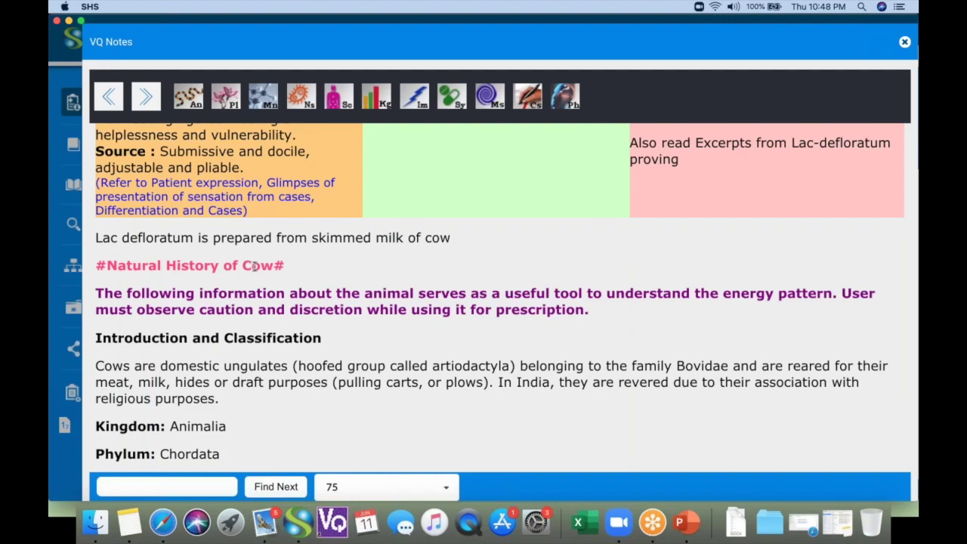
# Step: Read the Lac Defloratum notes covering the cow's natural history, the patient expressions from the proving, and the qualities of prey mammals
pyautogui.scroll(-10, 255, 266)
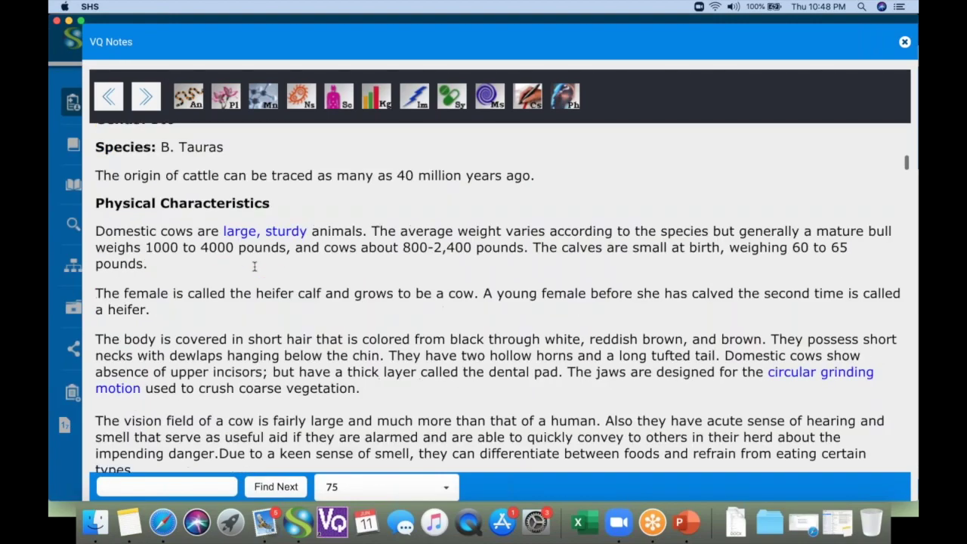
pyautogui.scroll(-15, 254, 266)
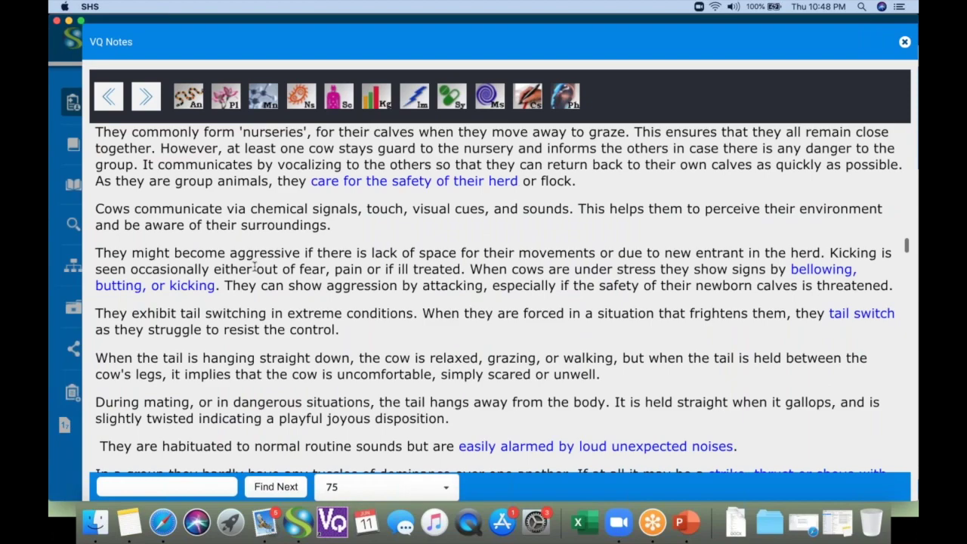
pyautogui.scroll(-10, 255, 266)
pyautogui.scroll(-15, 254, 266)
pyautogui.scroll(3, 255, 266)
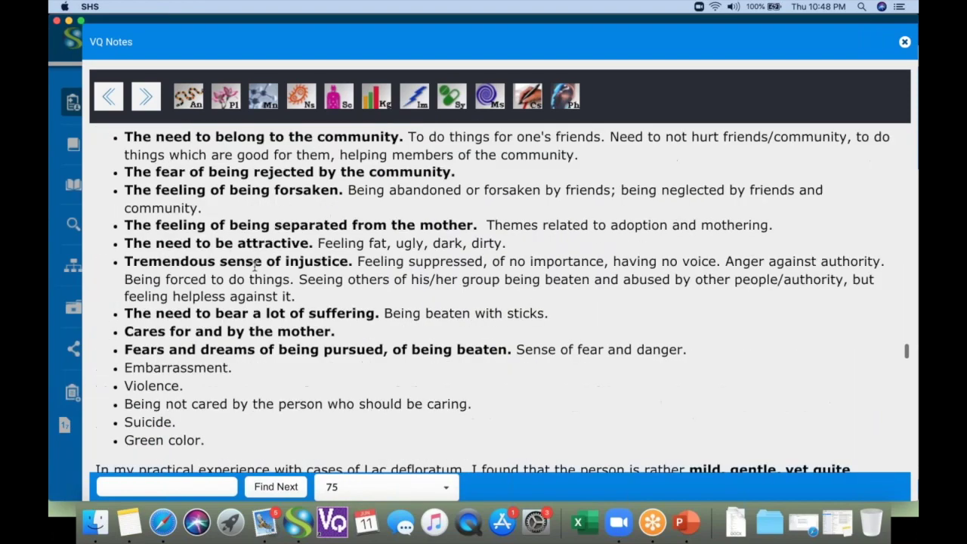
pyautogui.scroll(3, 254, 266)
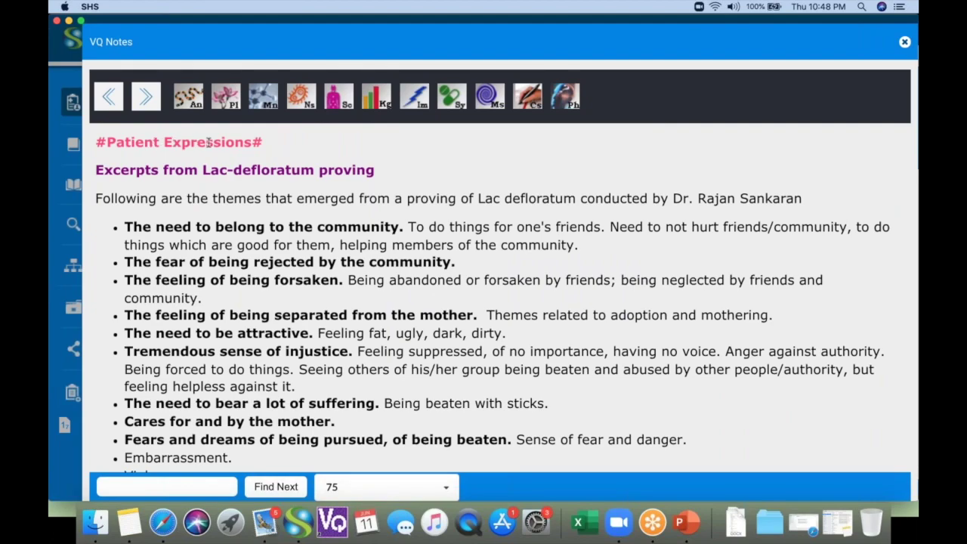
pyautogui.scroll(-8, 217, 230)
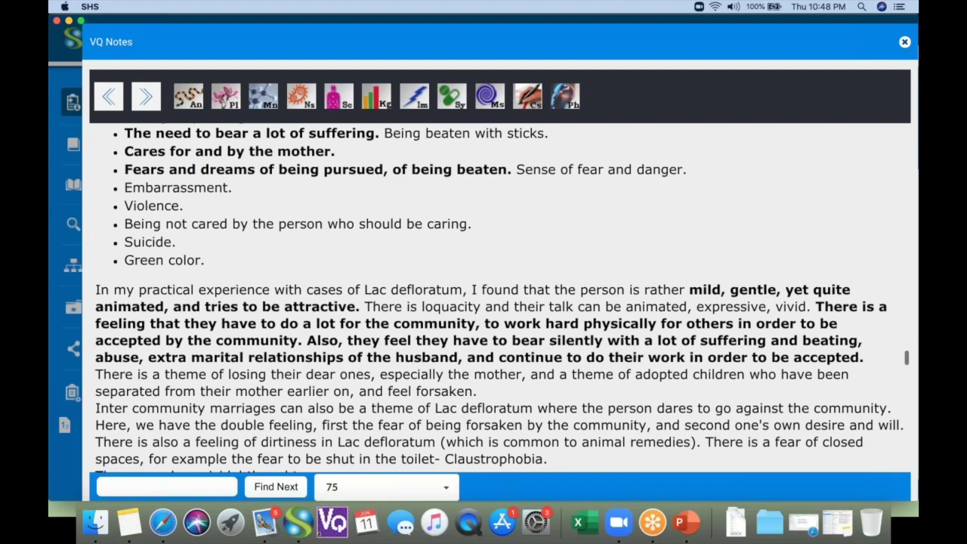
pyautogui.scroll(-20, 214, 326)
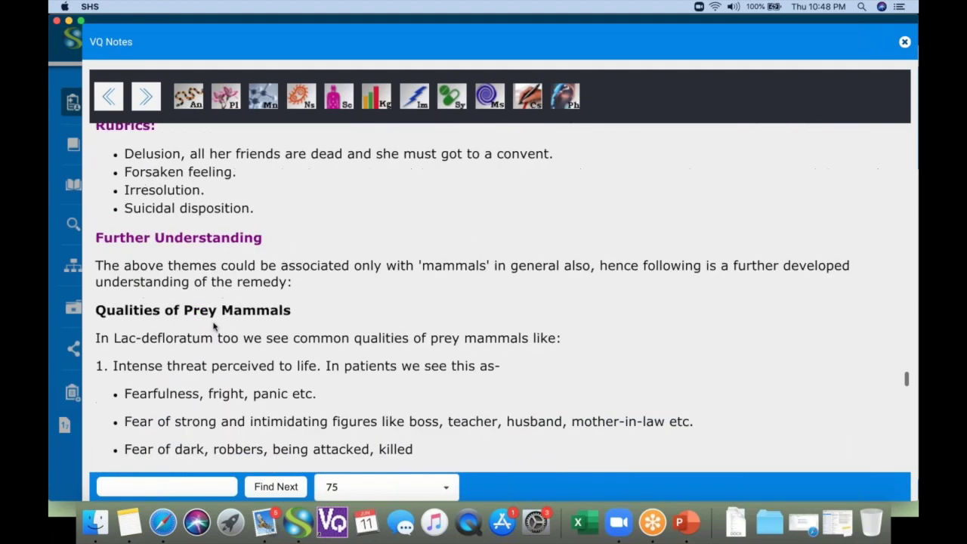
pyautogui.scroll(-2, 213, 325)
pyautogui.scroll(-8, 213, 324)
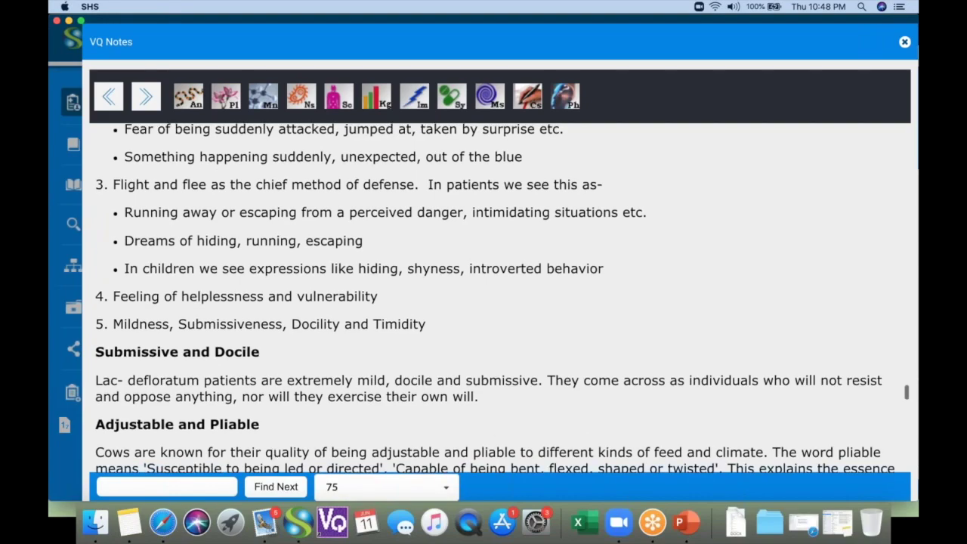
pyautogui.scroll(-3, 502, 298)
# Step: Switch to the animal kingdom overview, look over its sub-kingdoms, and open Reptiles
pyautogui.click(190, 107)
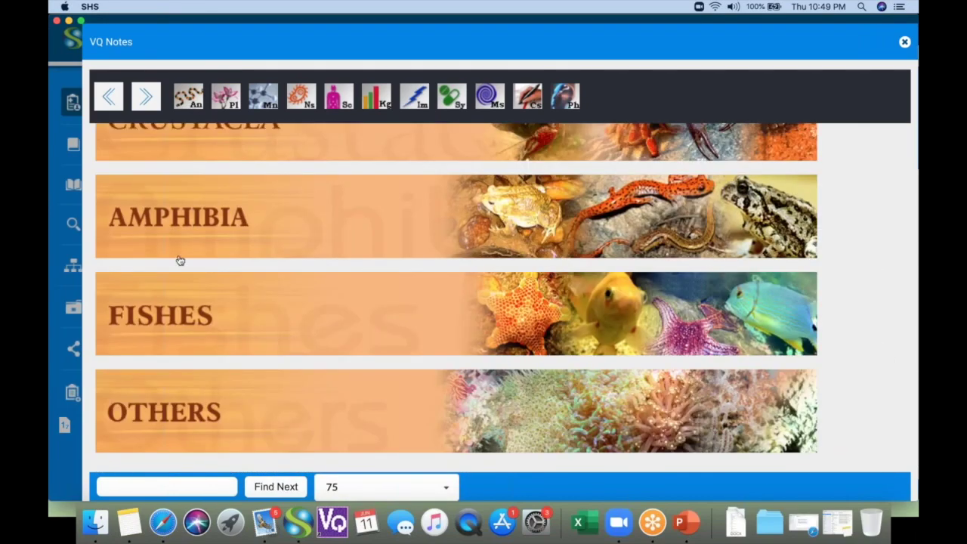
pyautogui.scroll(3, 173, 327)
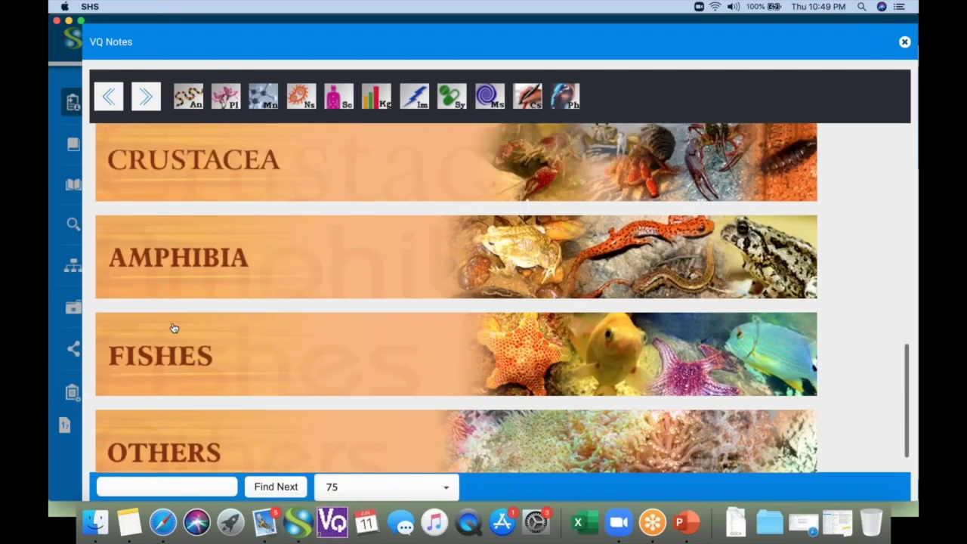
pyautogui.scroll(8, 172, 327)
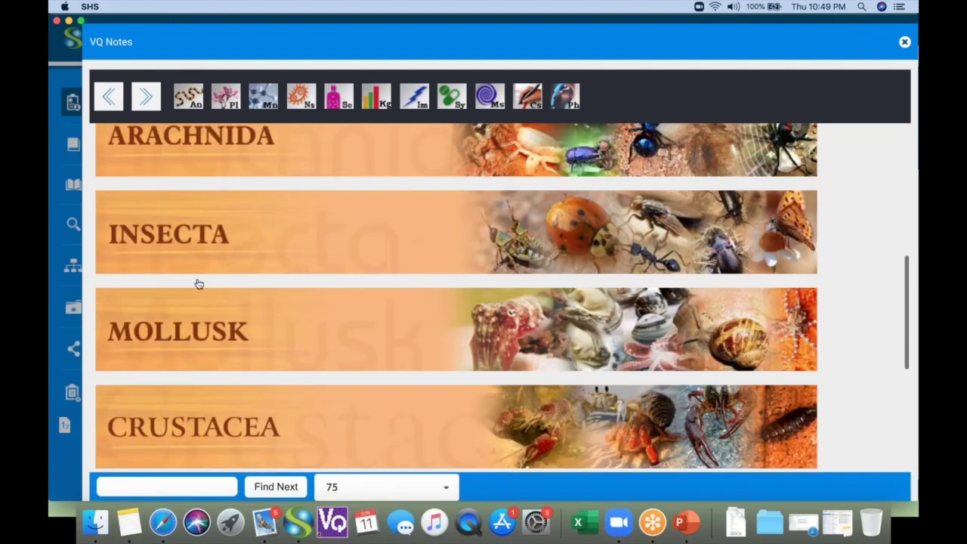
pyautogui.scroll(6, 198, 284)
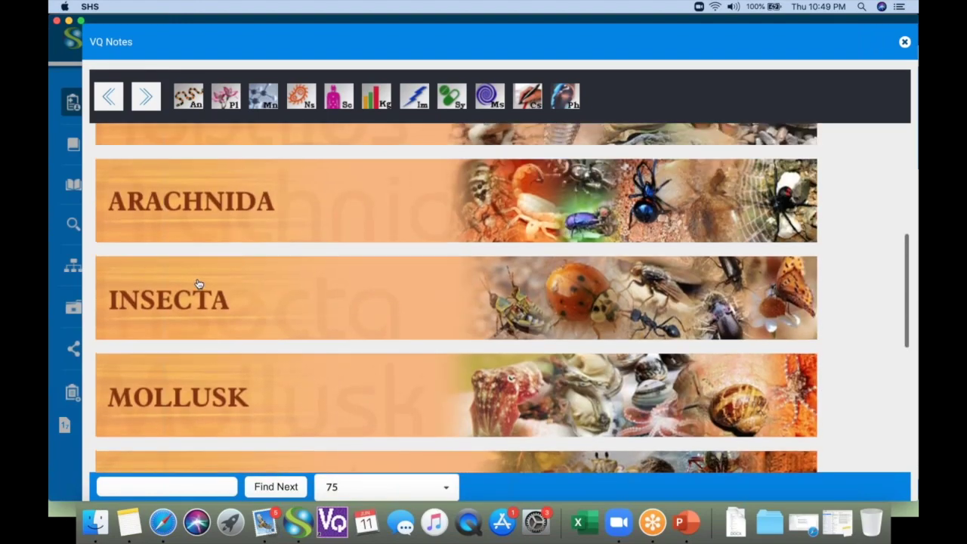
pyautogui.scroll(1, 198, 284)
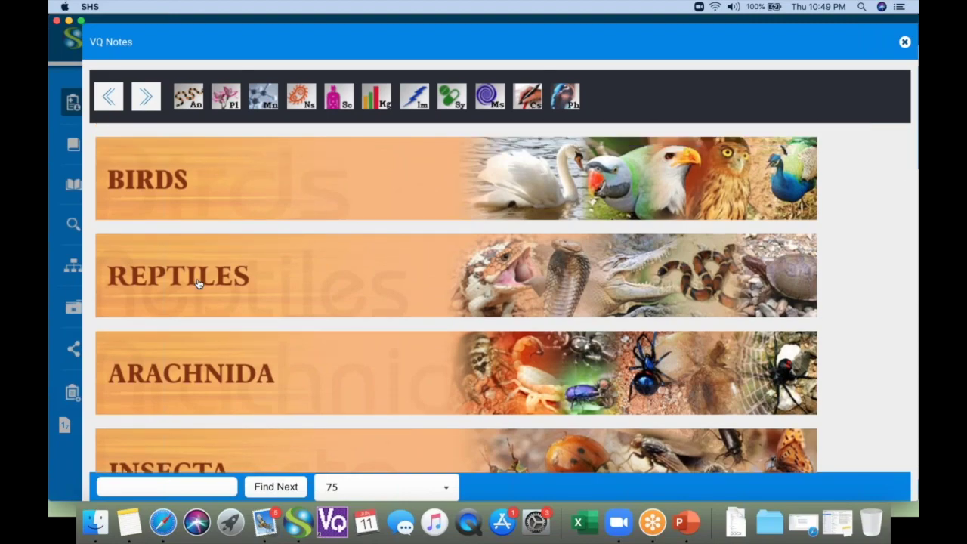
pyautogui.click(198, 284)
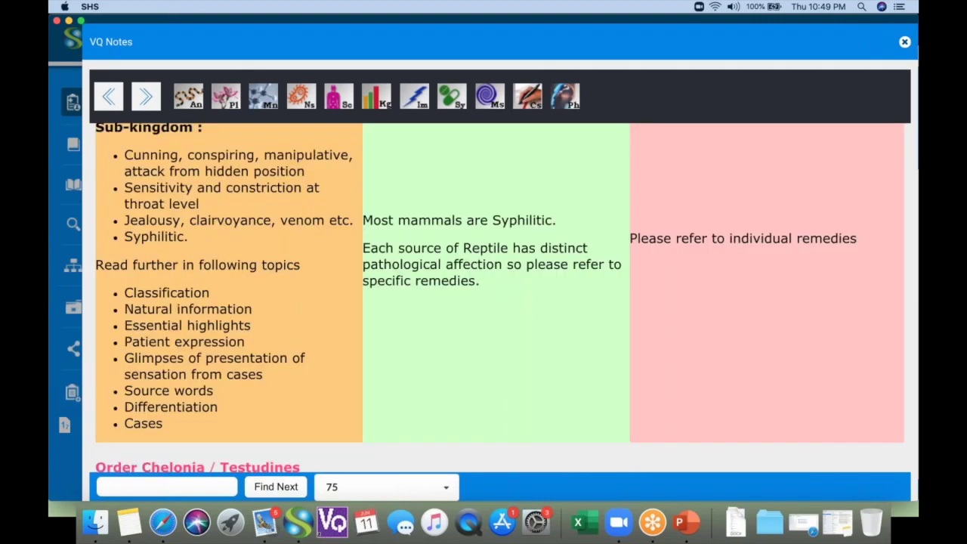
# Step: Look through the reptile remedies by order, from turtles, crocodiles and lizards to the Elapidae and Viperidae snake families
pyautogui.scroll(-6, 498, 302)
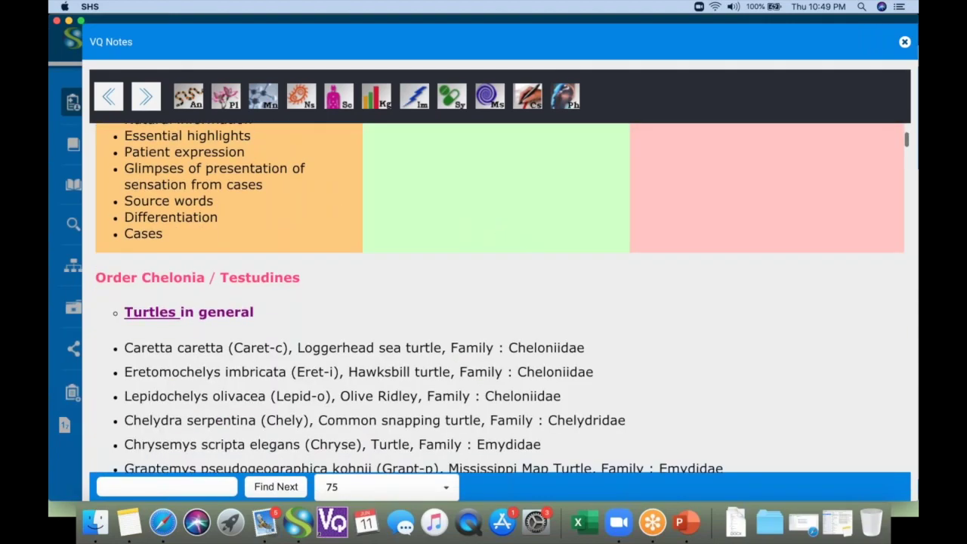
pyautogui.scroll(-3, 179, 239)
pyautogui.scroll(-1, 179, 239)
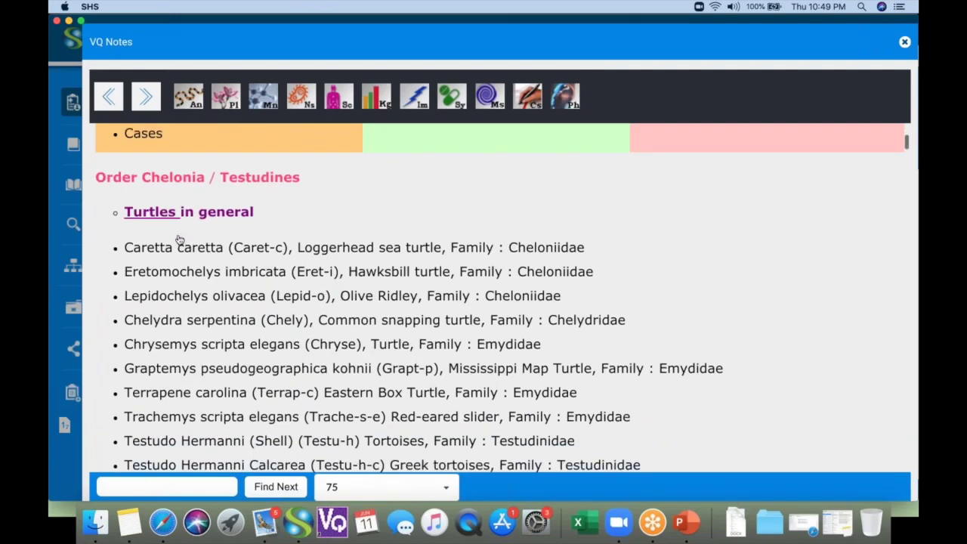
pyautogui.scroll(-3, 178, 240)
pyautogui.scroll(-8, 179, 240)
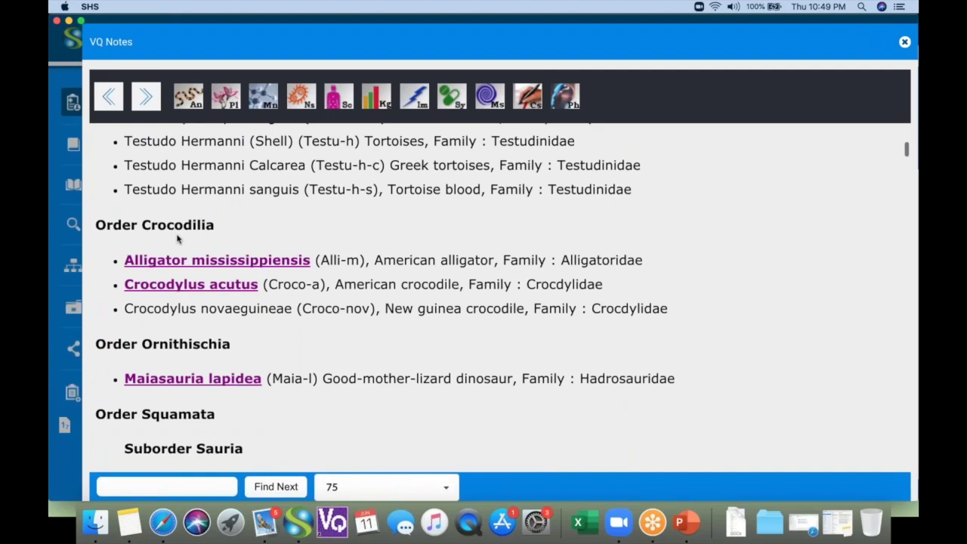
pyautogui.scroll(-3, 179, 240)
pyautogui.scroll(-5, 198, 282)
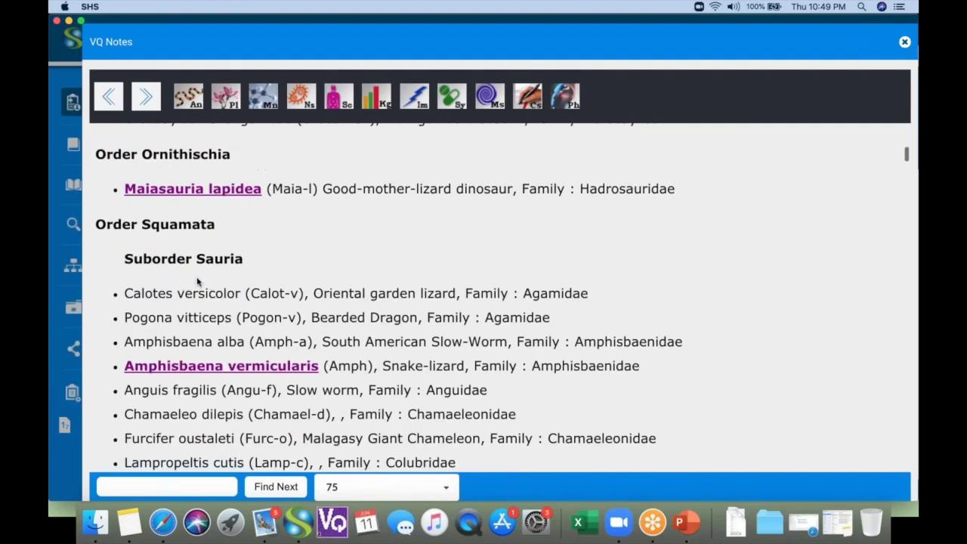
pyautogui.scroll(-3, 197, 281)
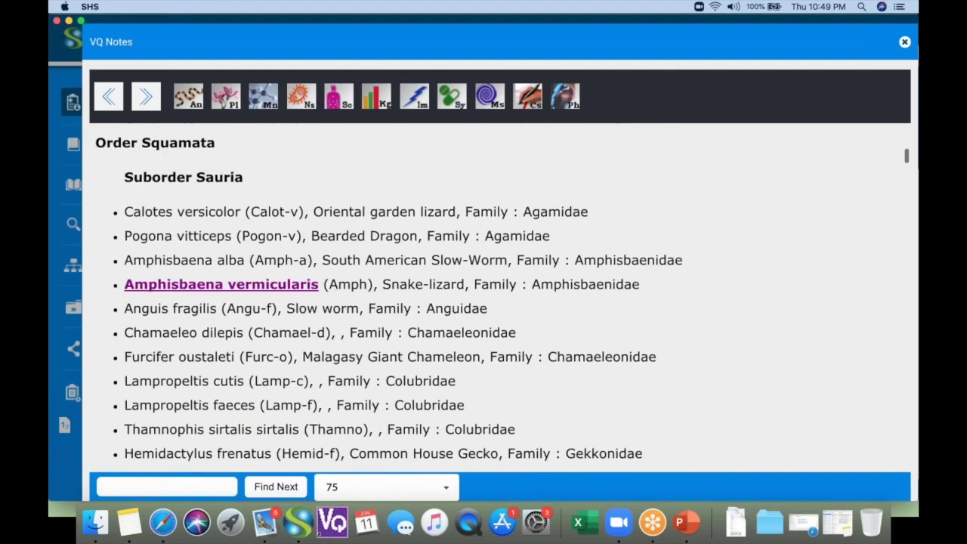
pyautogui.scroll(-15, 198, 285)
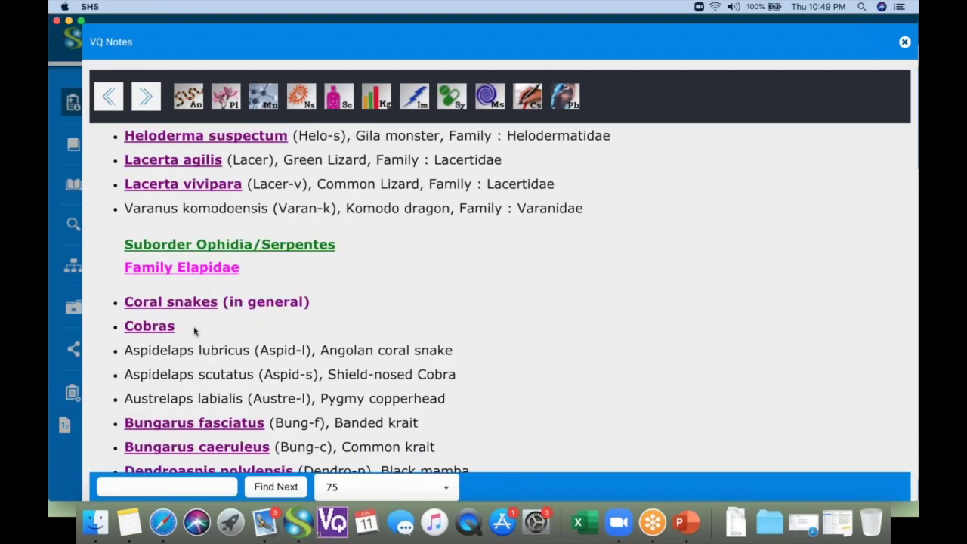
pyautogui.scroll(-6, 194, 330)
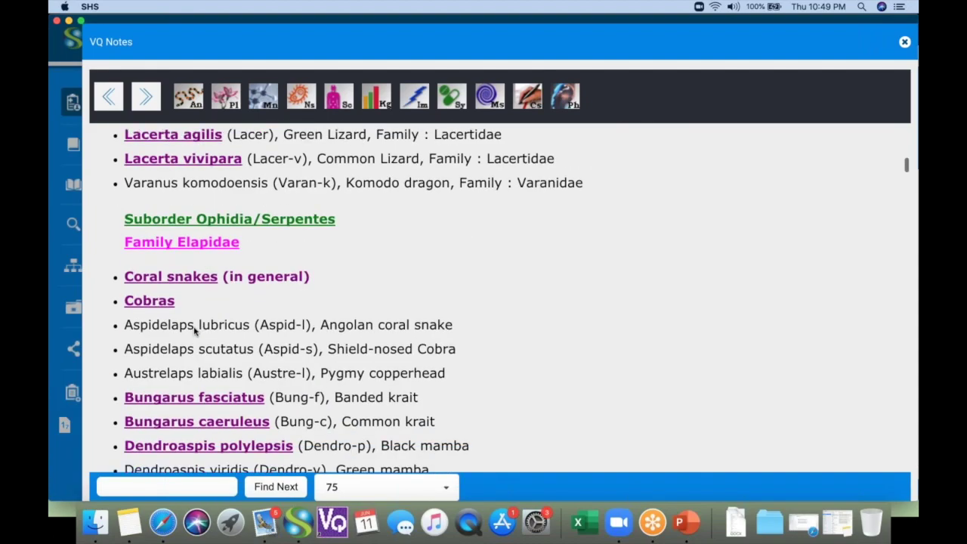
pyautogui.scroll(-20, 194, 330)
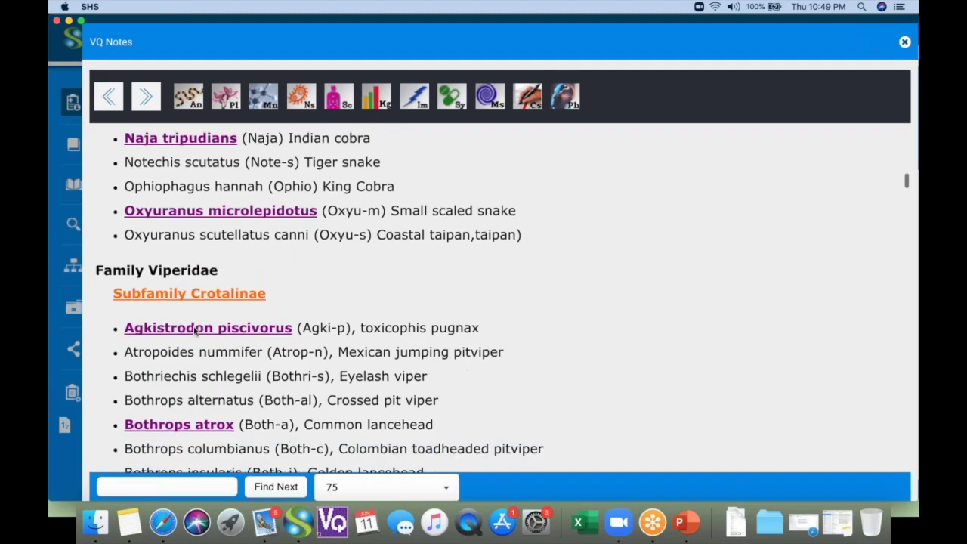
pyautogui.scroll(-8, 195, 330)
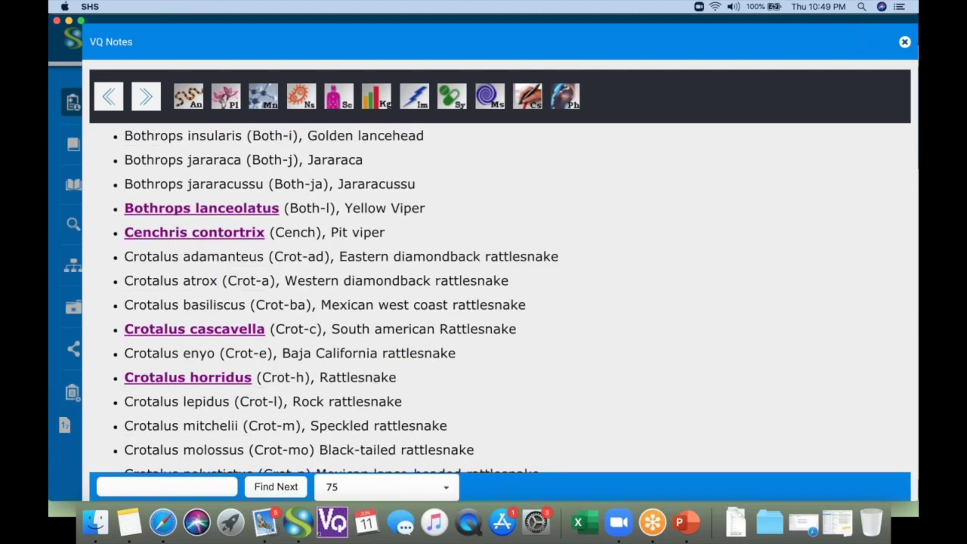
# Step: Switch to the plant kingdom and look over the plant families in the version with additions from other homoeopaths
pyautogui.click(224, 99)
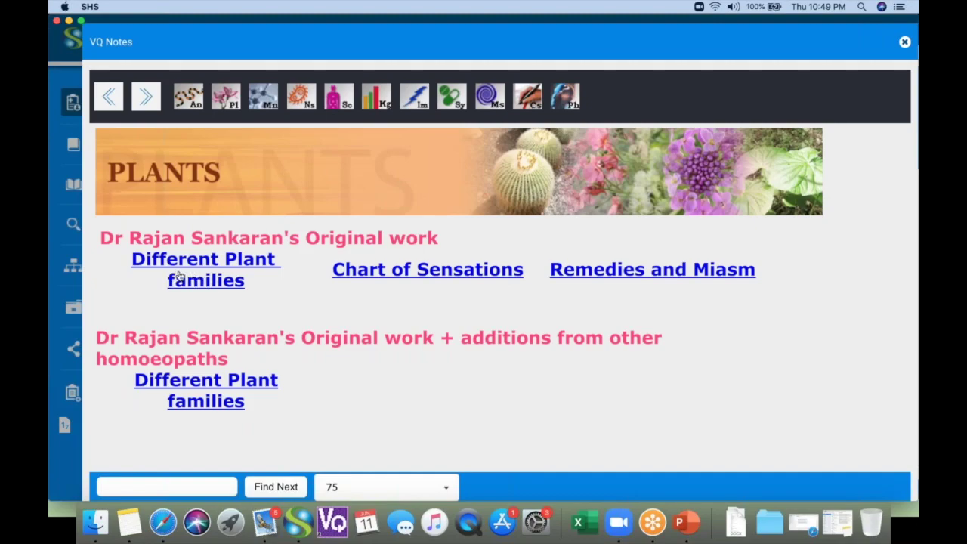
pyautogui.click(196, 386)
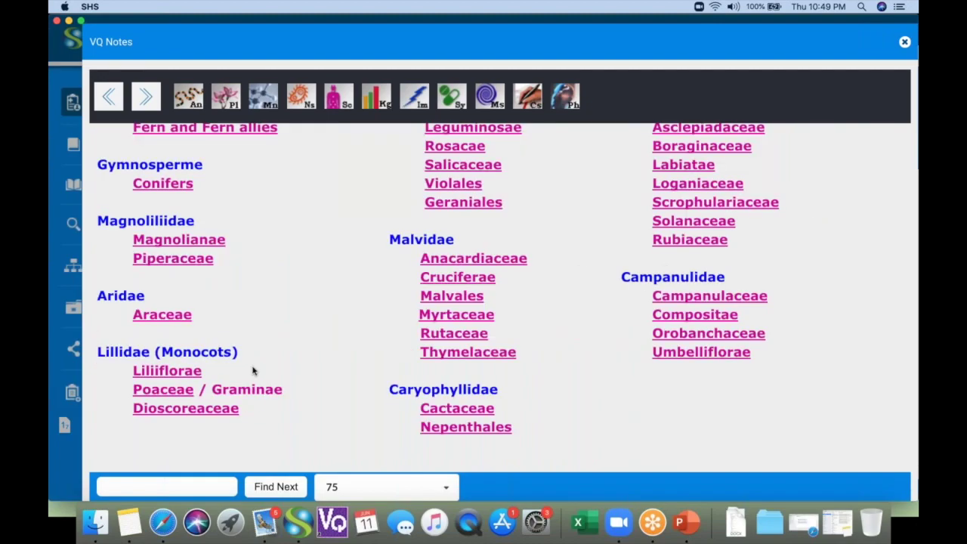
pyautogui.scroll(1, 253, 370)
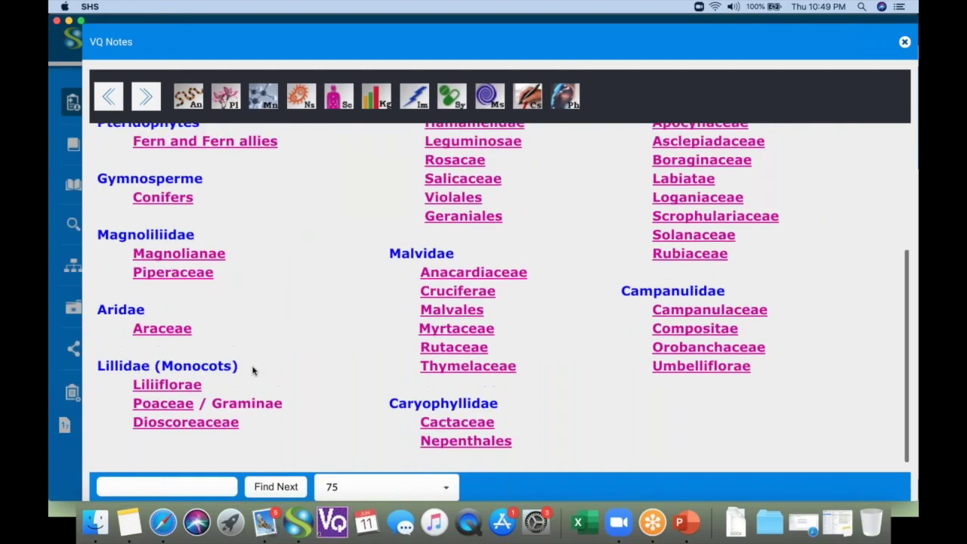
pyautogui.scroll(2, 253, 370)
pyautogui.scroll(5, 253, 370)
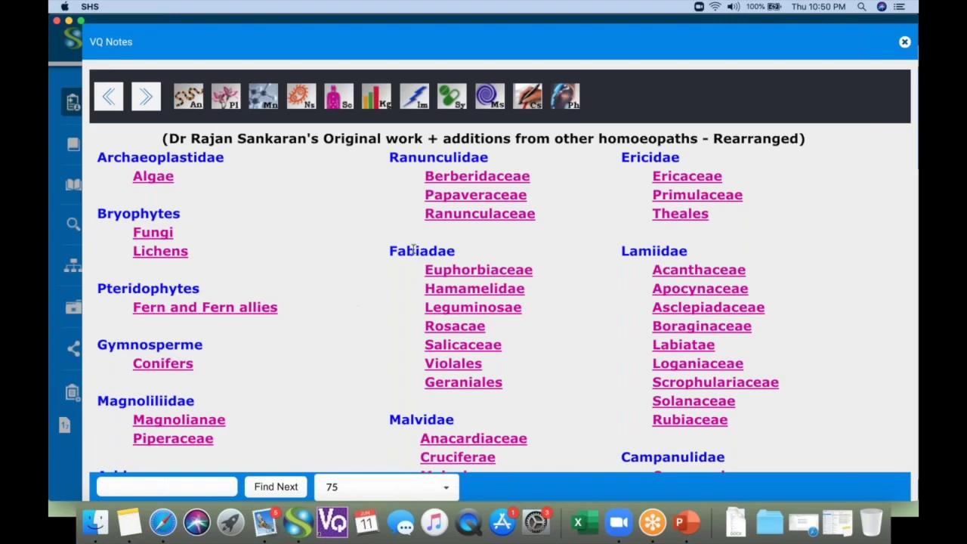
# Step: Open the Ranunculaceae family and read its synergy summary, classification, general themes and sensation
pyautogui.click(455, 217)
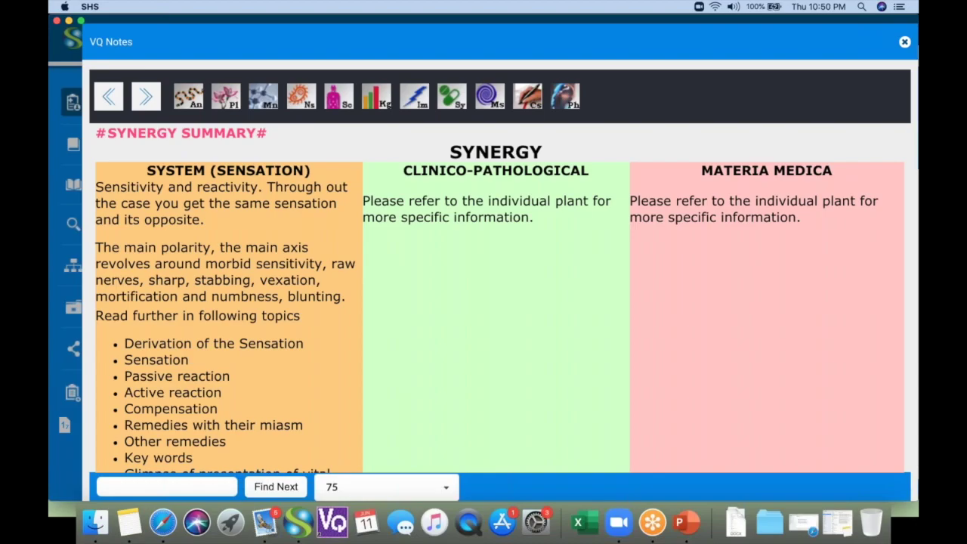
pyautogui.scroll(-10, 499, 302)
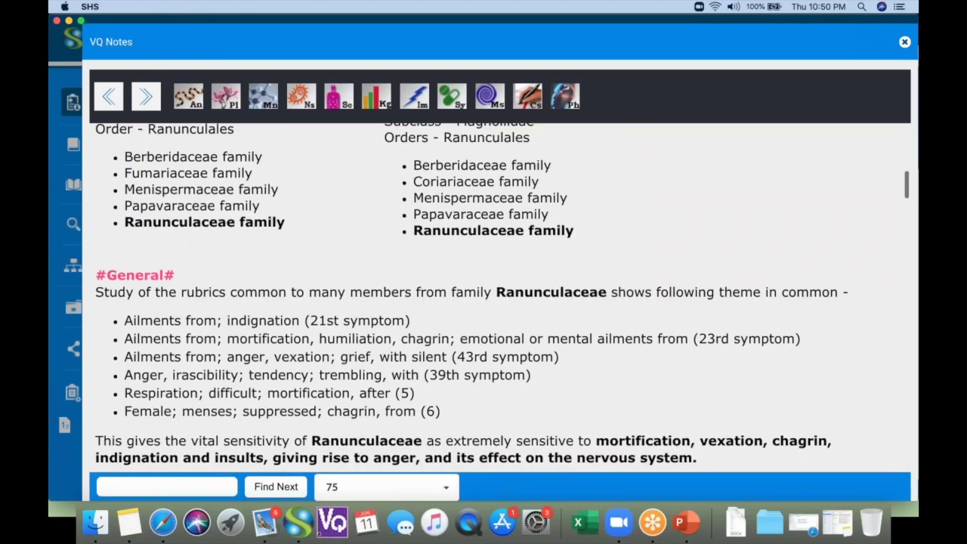
pyautogui.scroll(-5, 498, 302)
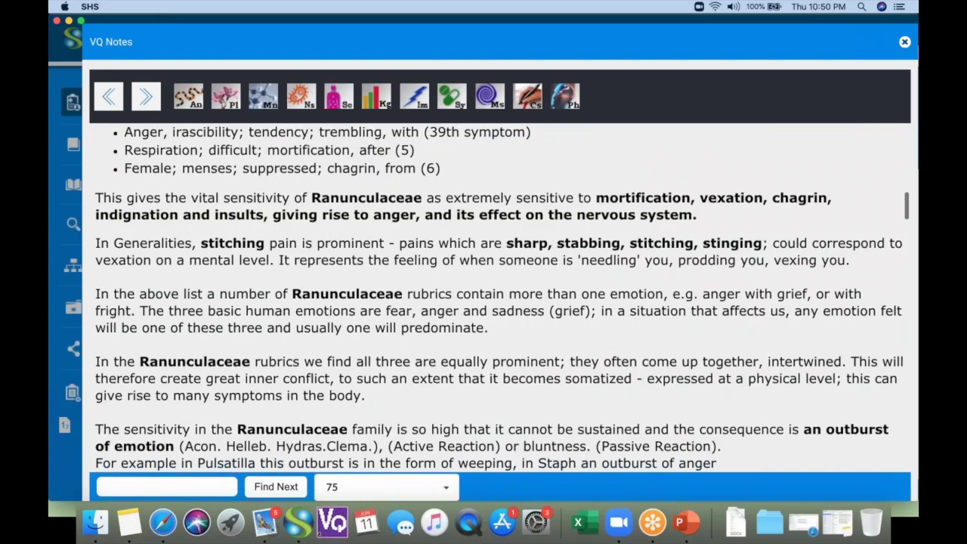
pyautogui.scroll(-5, 498, 302)
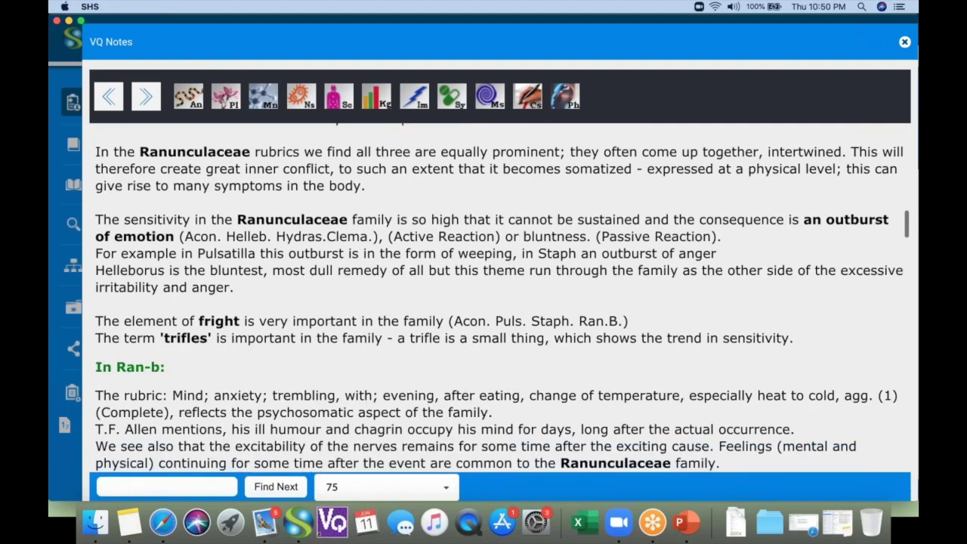
pyautogui.scroll(-2, 498, 302)
pyautogui.scroll(-9, 498, 302)
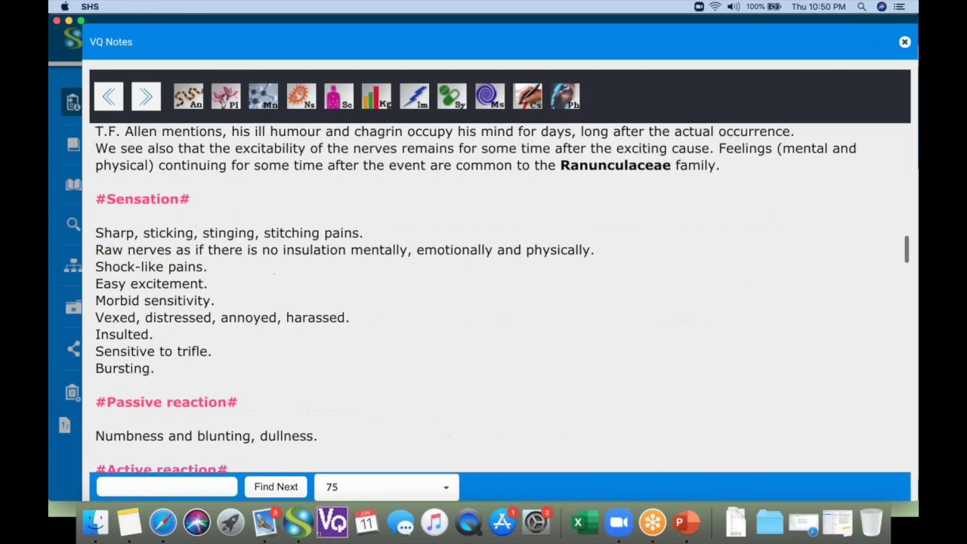
# Step: Review the Ranunculaceae remedies and their miasms, the full remedy list and the sensation glimpses from cases
pyautogui.scroll(-7, 195, 382)
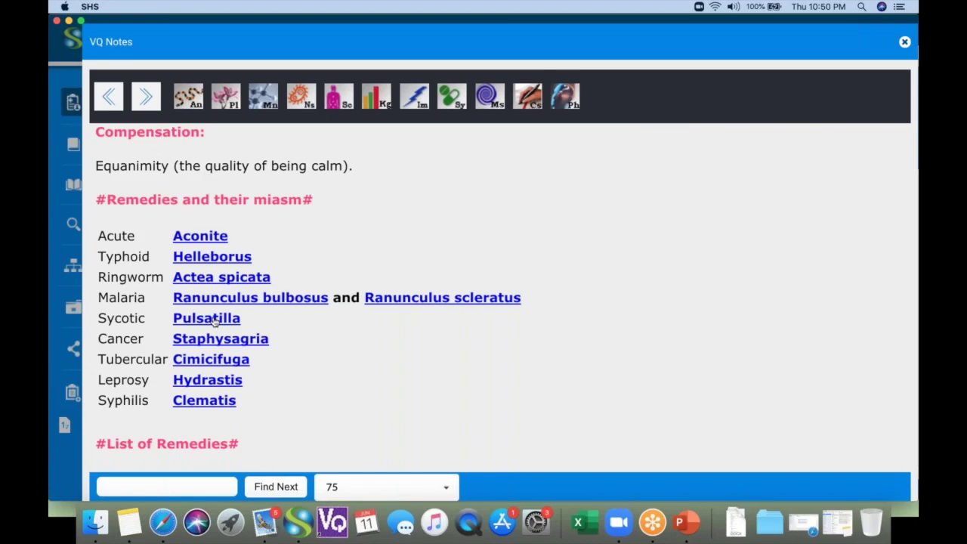
pyautogui.scroll(-12, 215, 322)
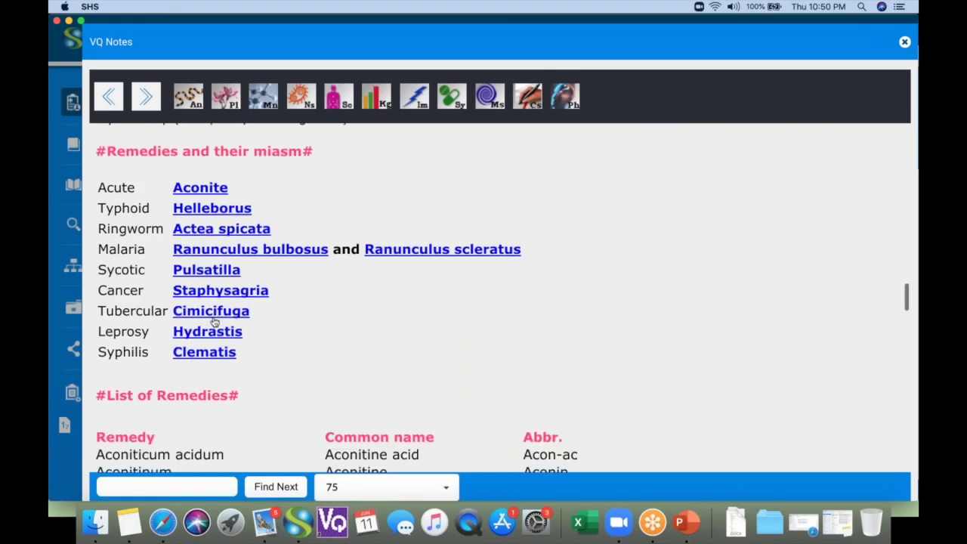
pyautogui.scroll(-17, 215, 322)
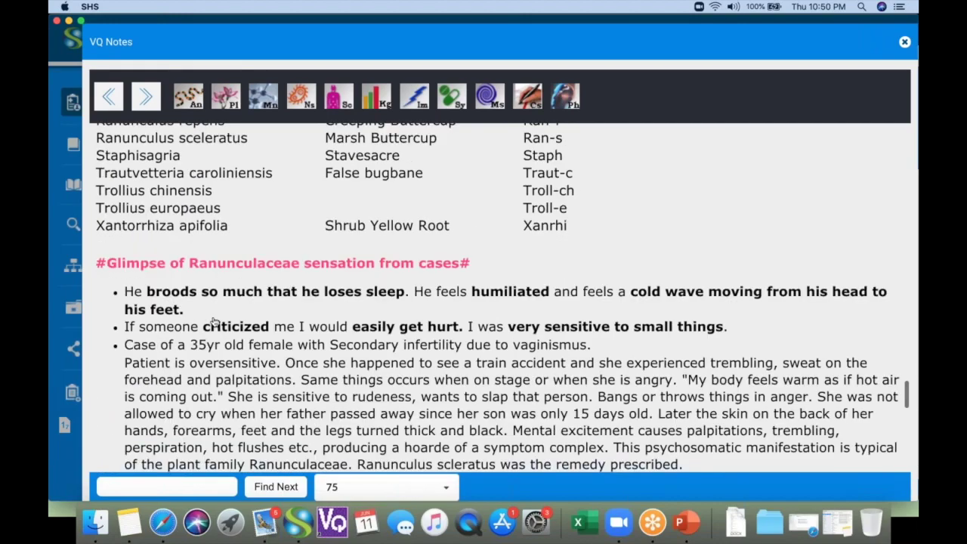
pyautogui.scroll(-3, 215, 322)
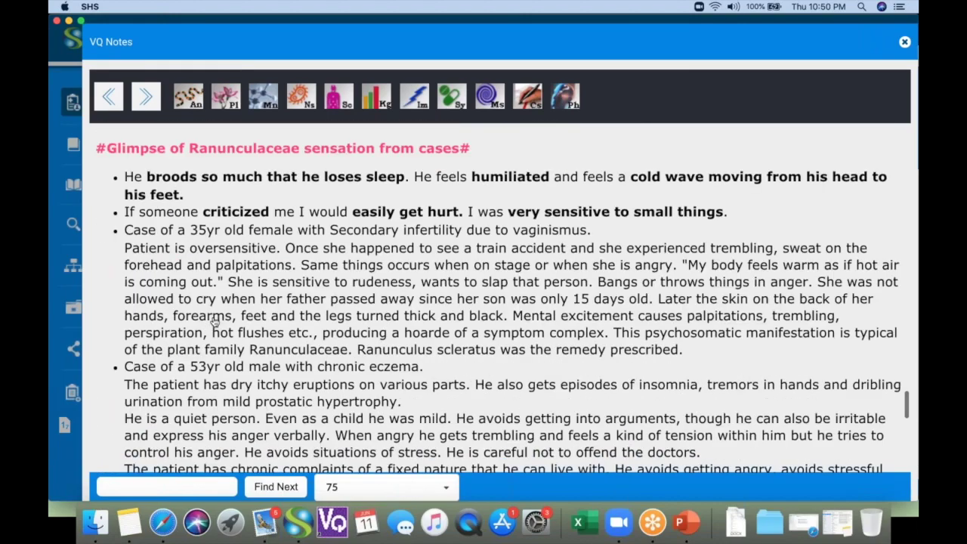
# Step: Switch to the mineral kingdom's periodic table, open Si in row 3, and read its Row 3, Column 10 and Silica explanations
pyautogui.scroll(-10, 215, 322)
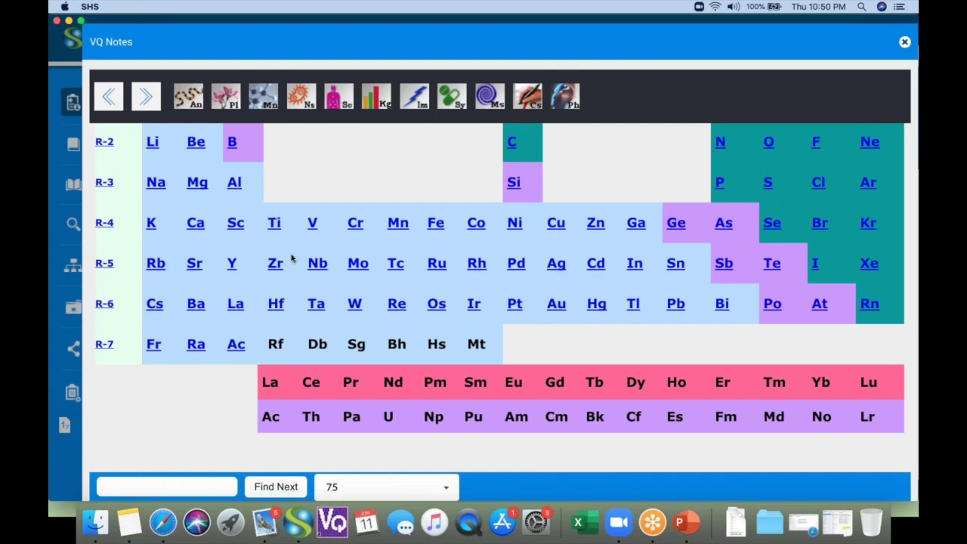
pyautogui.scroll(2, 292, 259)
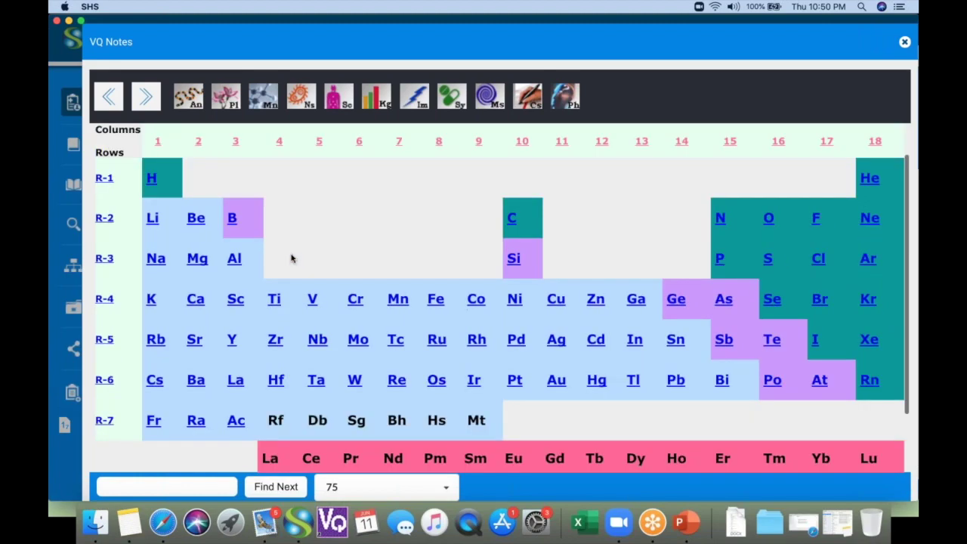
pyautogui.scroll(1, 541, 183)
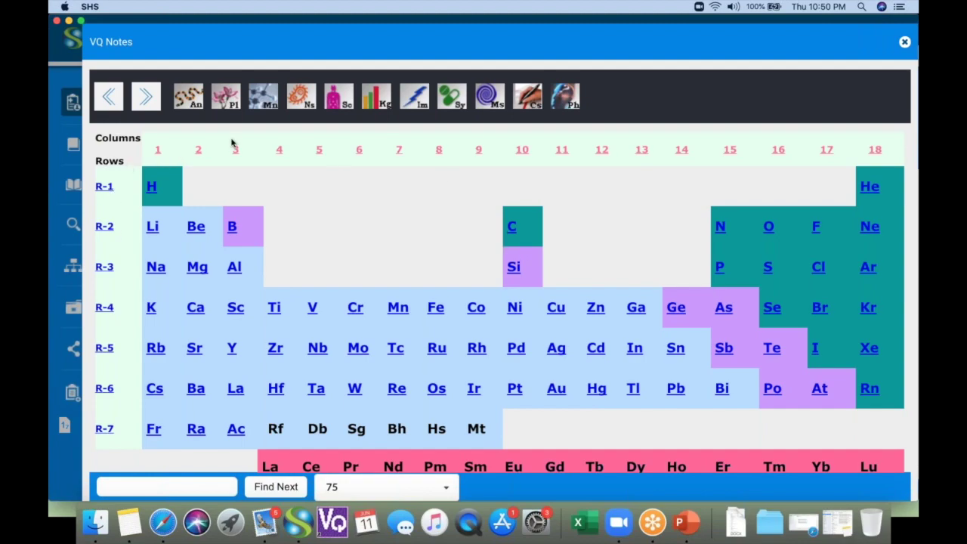
pyautogui.click(514, 267)
pyautogui.scroll(-4, 498, 294)
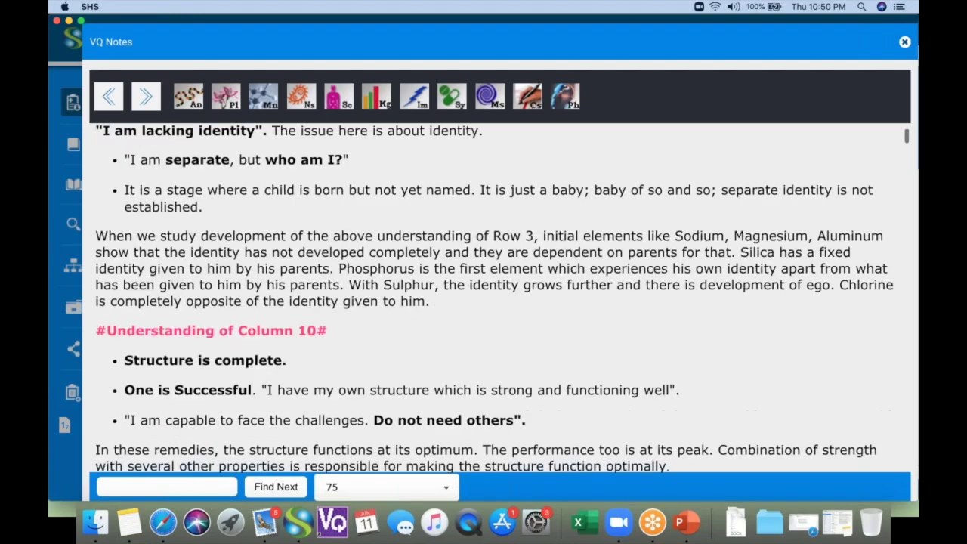
pyautogui.scroll(-10, 498, 294)
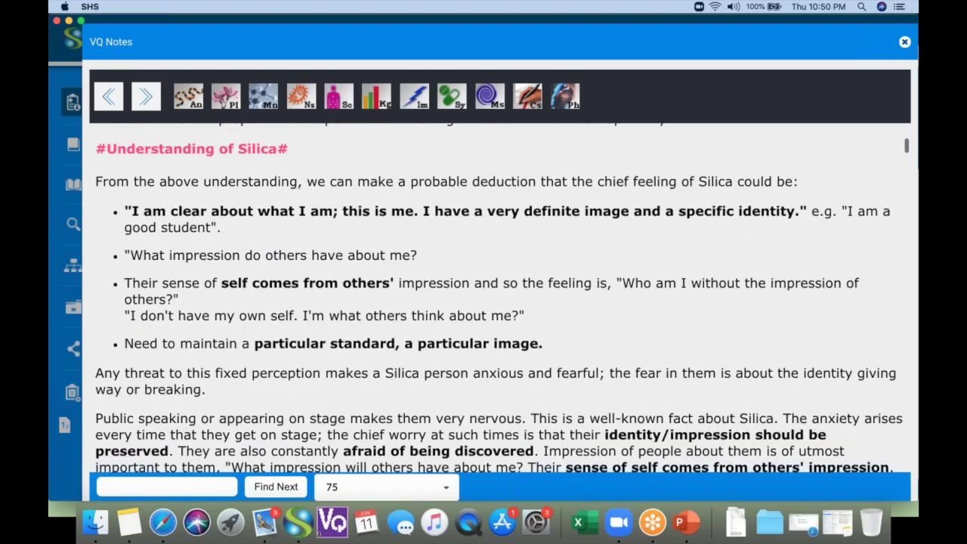
pyautogui.scroll(-6, 498, 295)
pyautogui.scroll(-1, 499, 294)
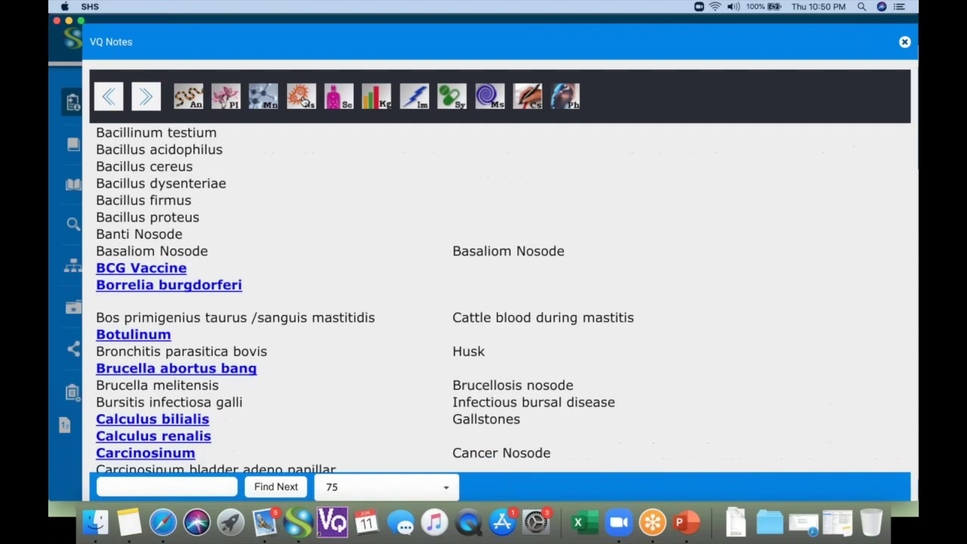
# Step: Switch to the nosodes, read their general theme and look through the list of nosode remedies
pyautogui.scroll(5, 284, 278)
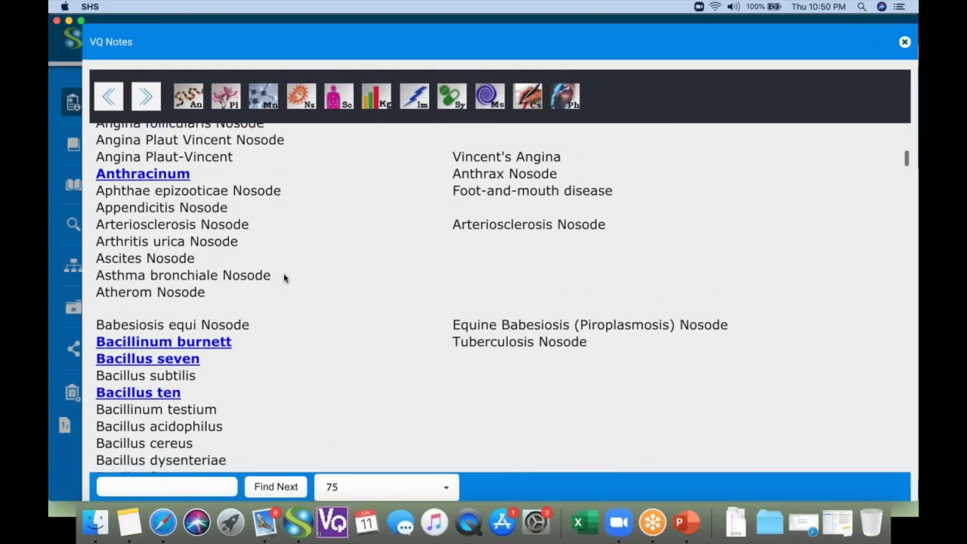
pyautogui.scroll(9, 284, 278)
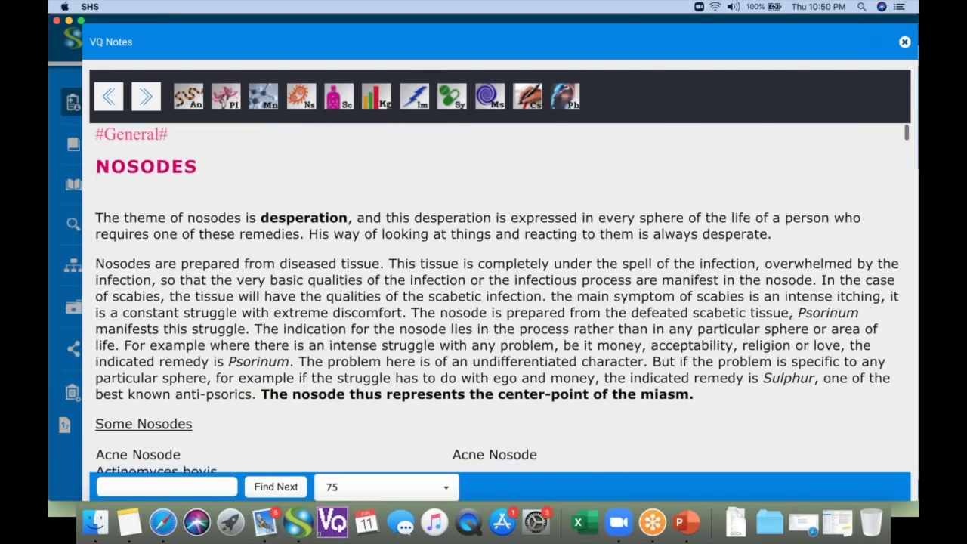
pyautogui.scroll(-8, 499, 294)
pyautogui.scroll(-10, 498, 294)
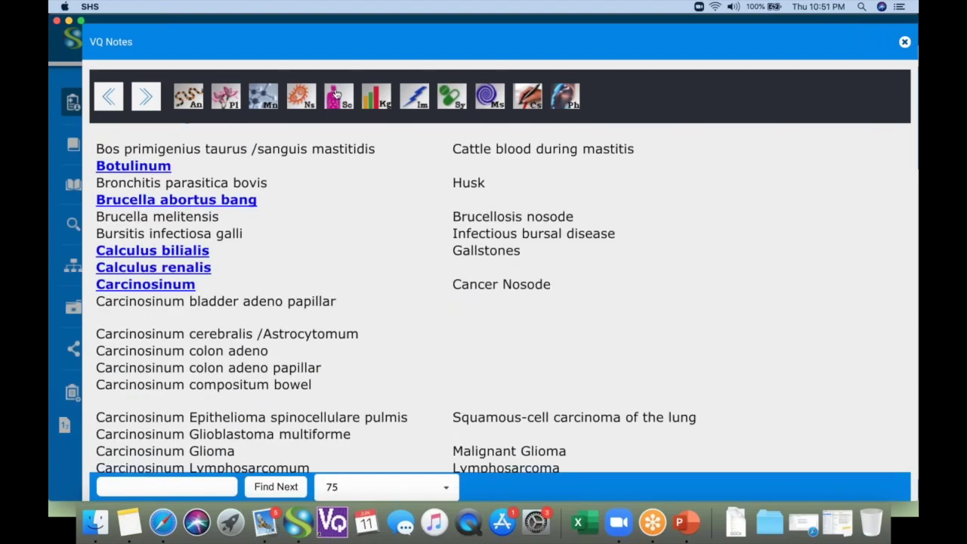
# Step: Browse the sarcode remedies, the other kingdoms section and the imponderabilia
pyautogui.click(337, 93)
pyautogui.scroll(10, 367, 233)
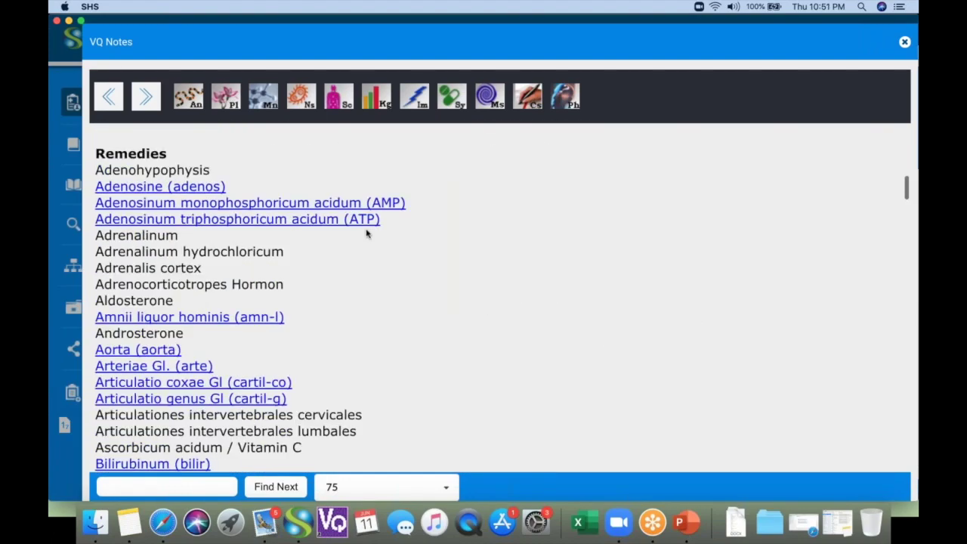
pyautogui.click(383, 102)
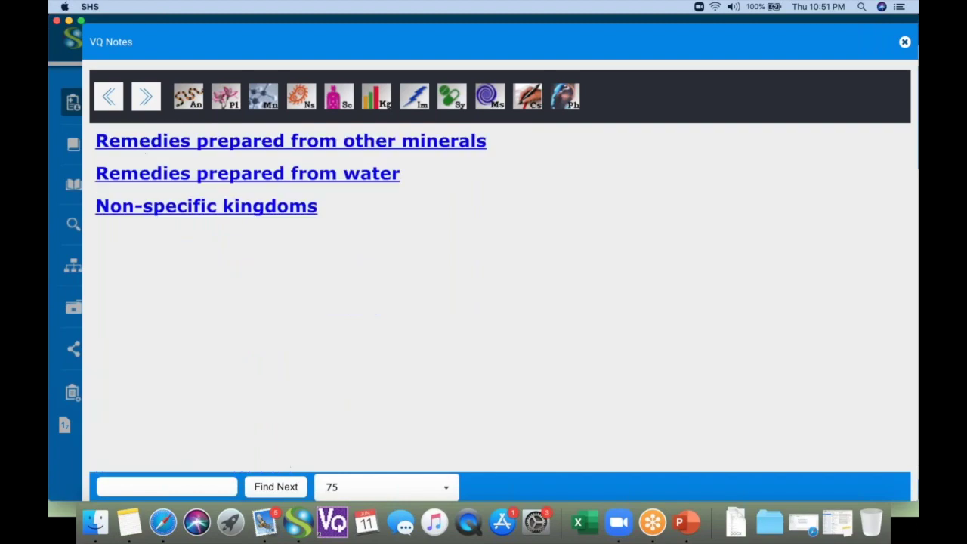
pyautogui.click(420, 103)
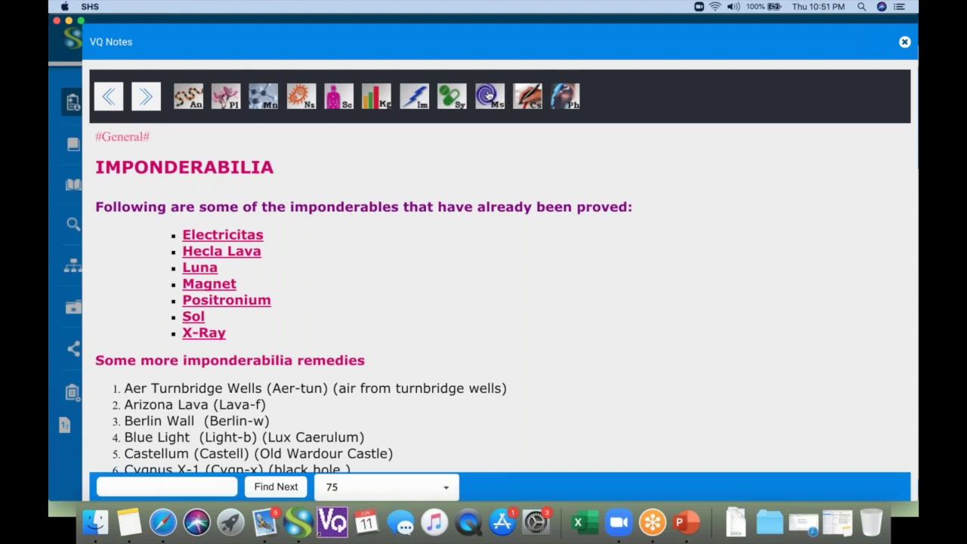
# Step: Look over the miasms, the list of cases and the basic philosophy concepts, and close the VQ Notes
pyautogui.click(489, 96)
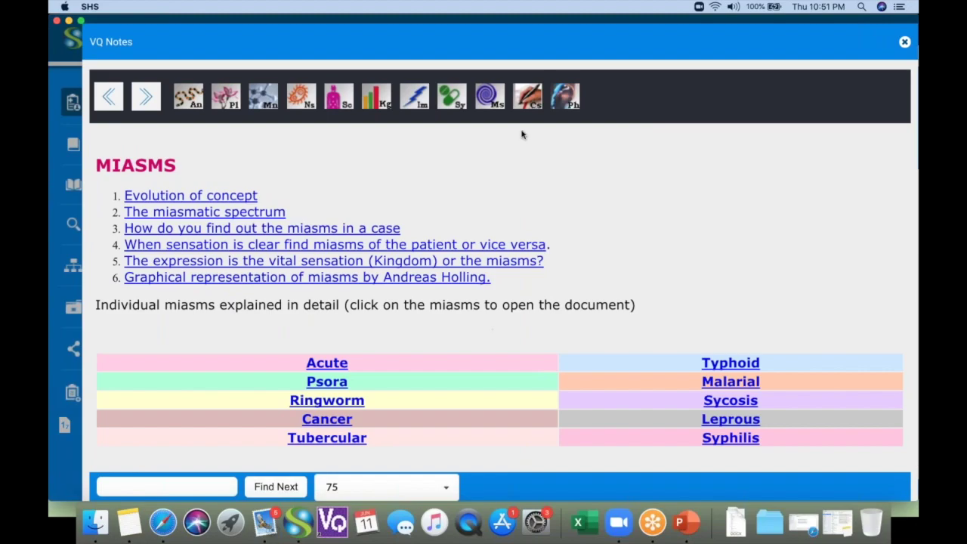
pyautogui.click(528, 99)
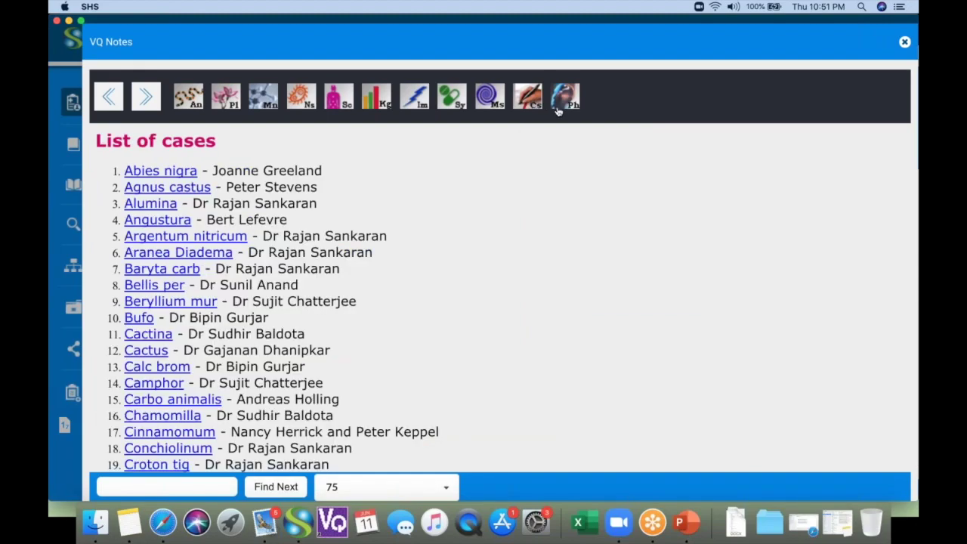
pyautogui.click(564, 103)
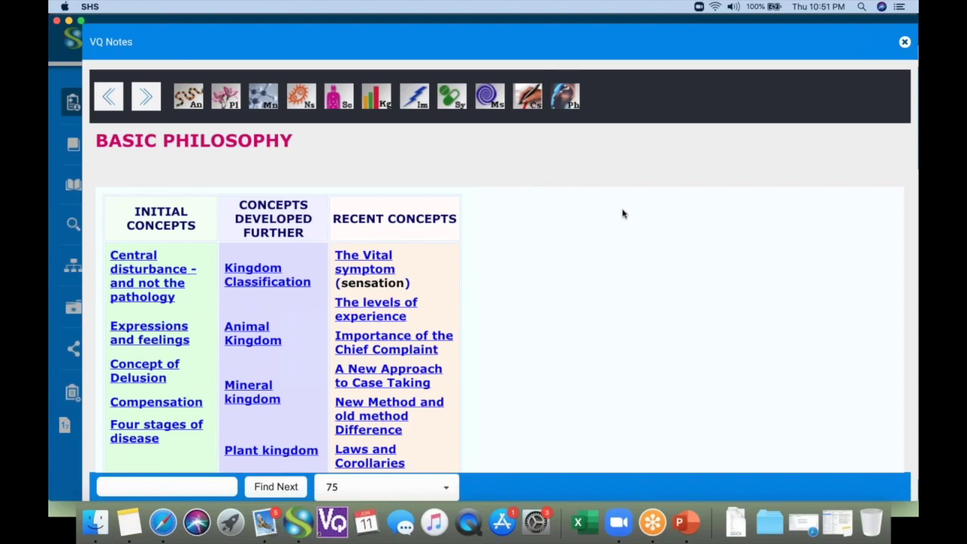
pyautogui.click(904, 44)
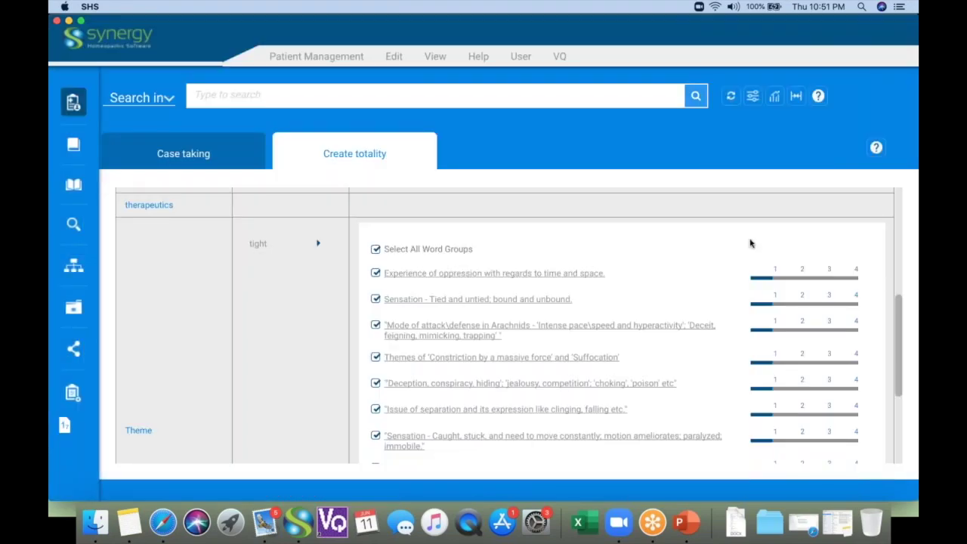